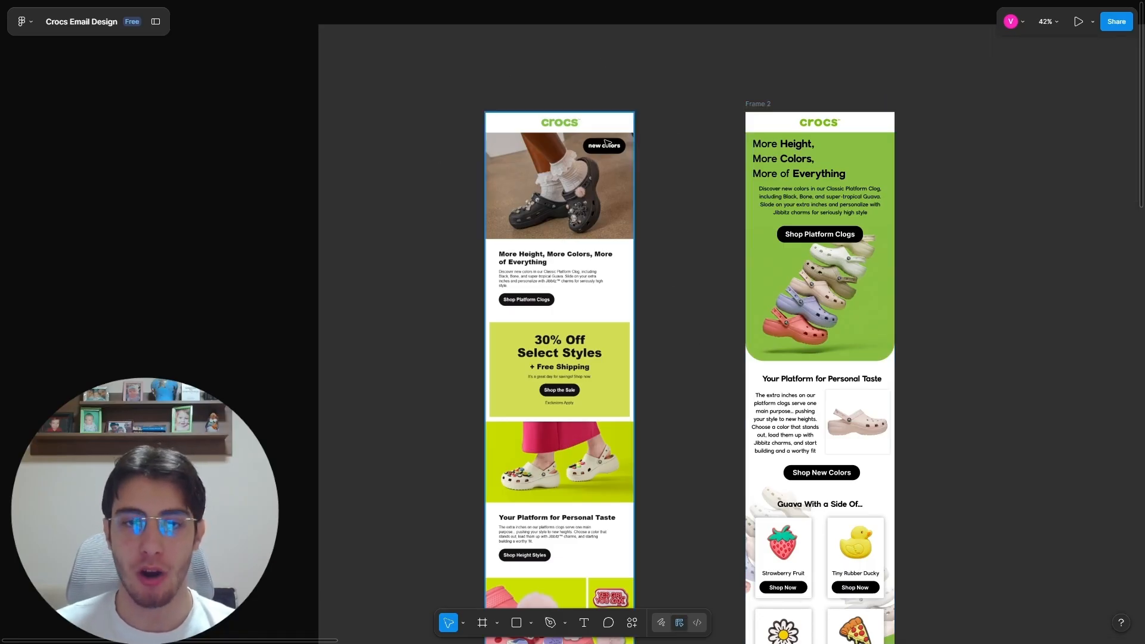
Step: Look through the original Crocs email and its redesigned version side by side, from header to lower sections
scroll(548, 154, "up", 5)
scroll(608, 157, "down", 9)
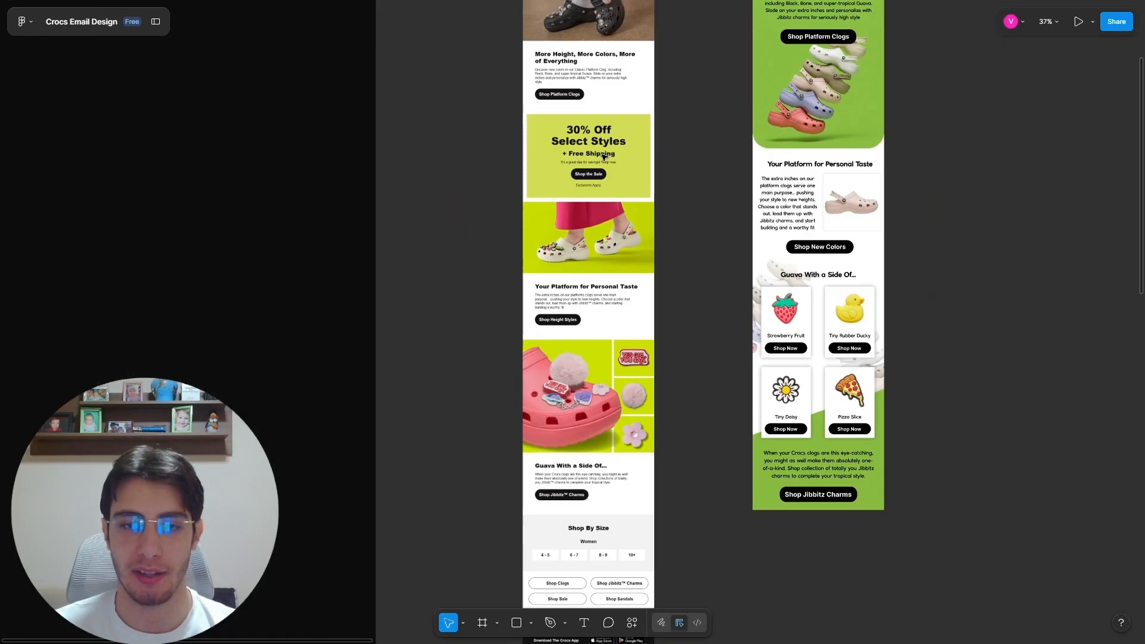
scroll(606, 156, "up", 3)
scroll(869, 149, "up", 3)
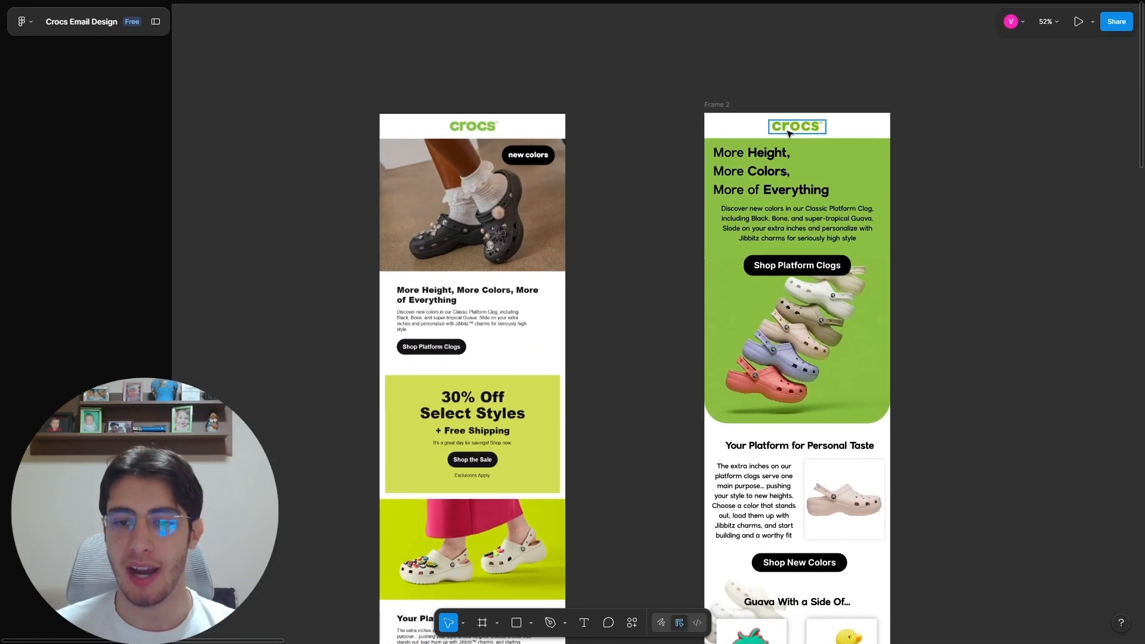
scroll(853, 214, "down", 7)
scroll(833, 287, "up", 7)
scroll(833, 287, "up", 2)
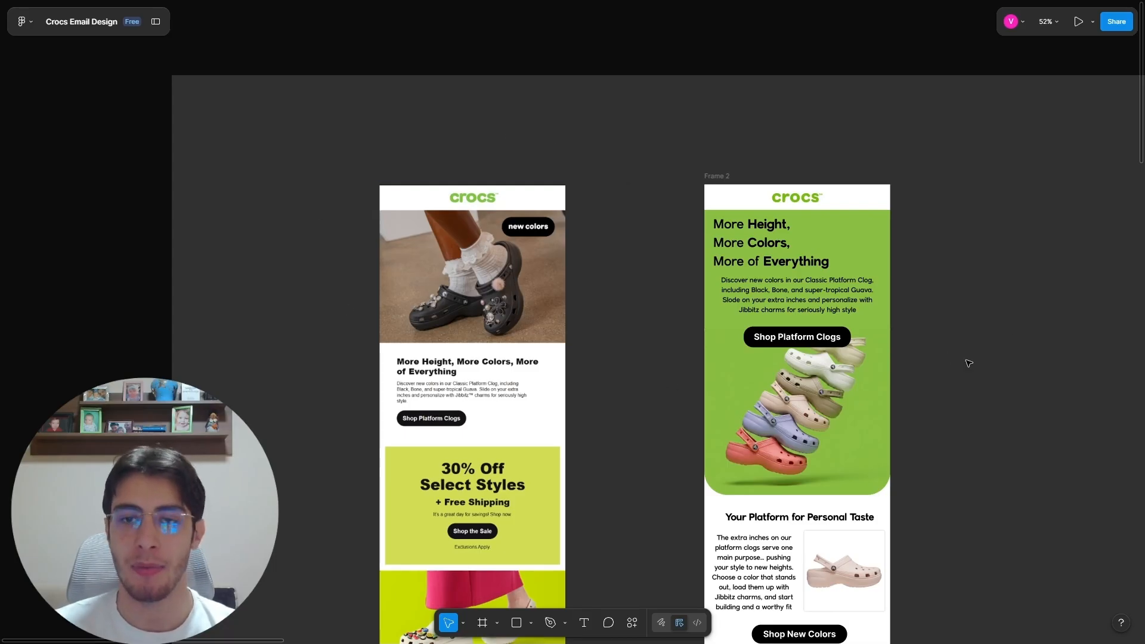
scroll(882, 274, "down", 8)
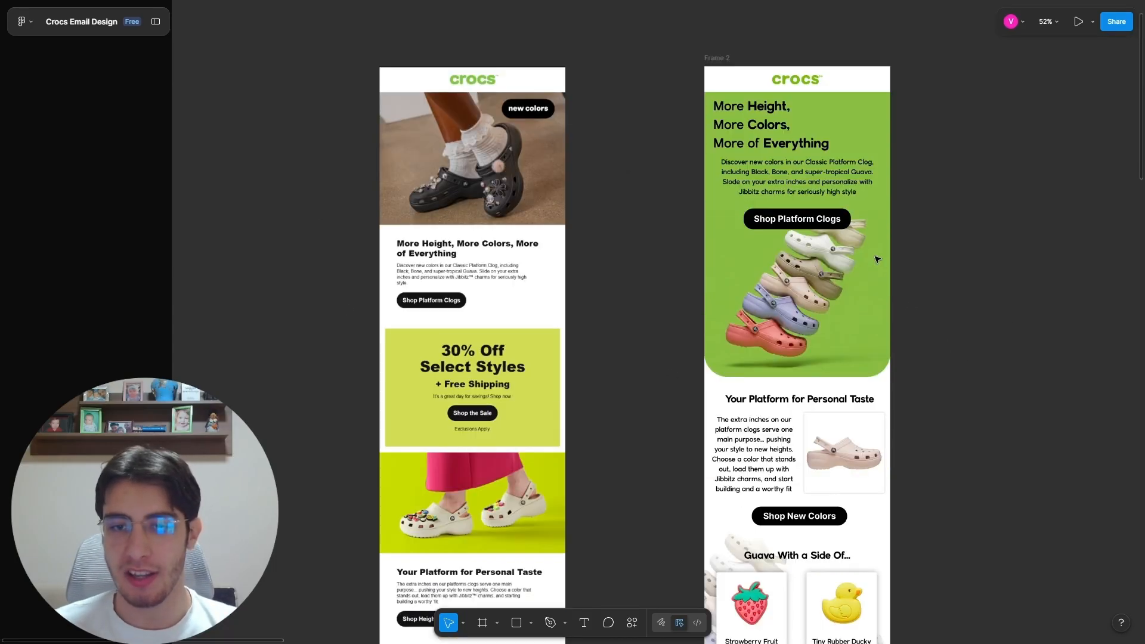
scroll(978, 281, "up", 5)
scroll(985, 297, "up", 3)
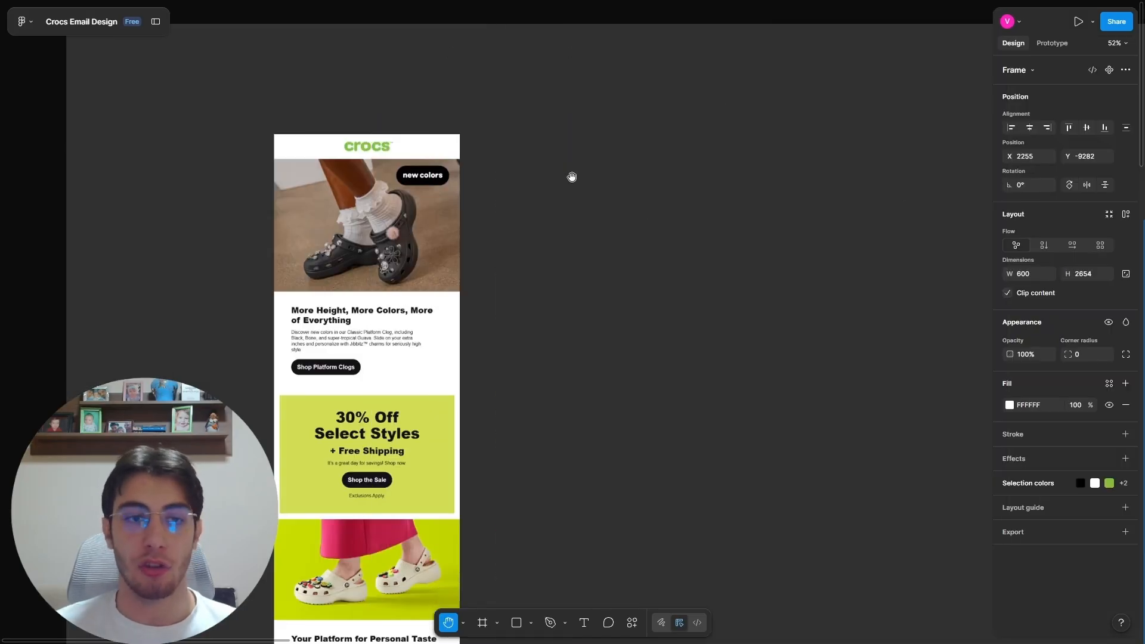
key("v")
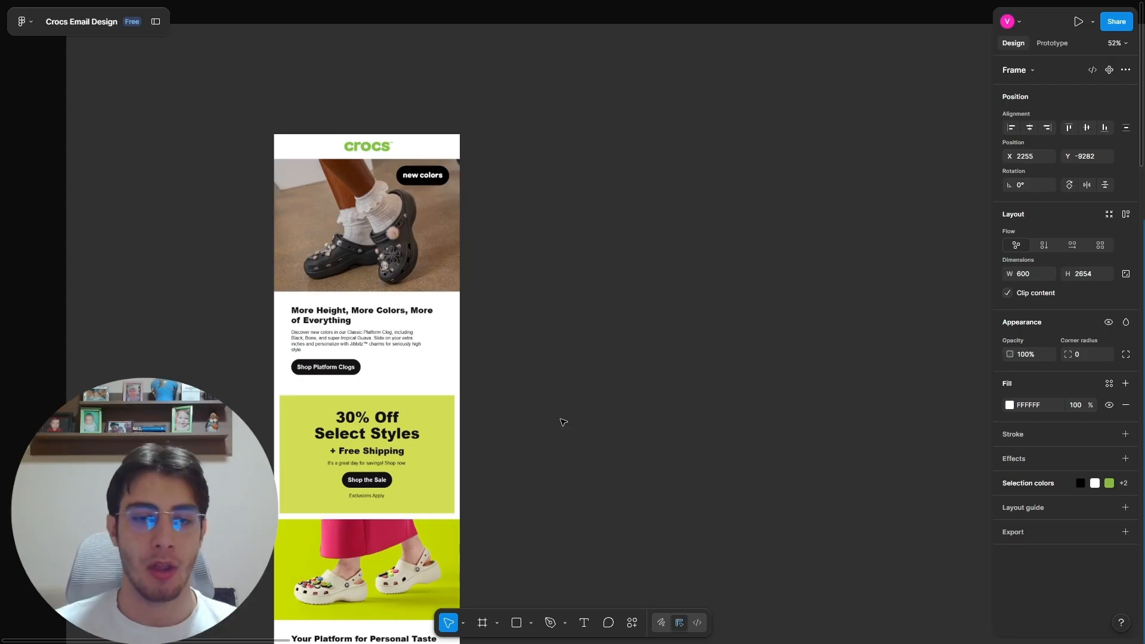
left_click(485, 624)
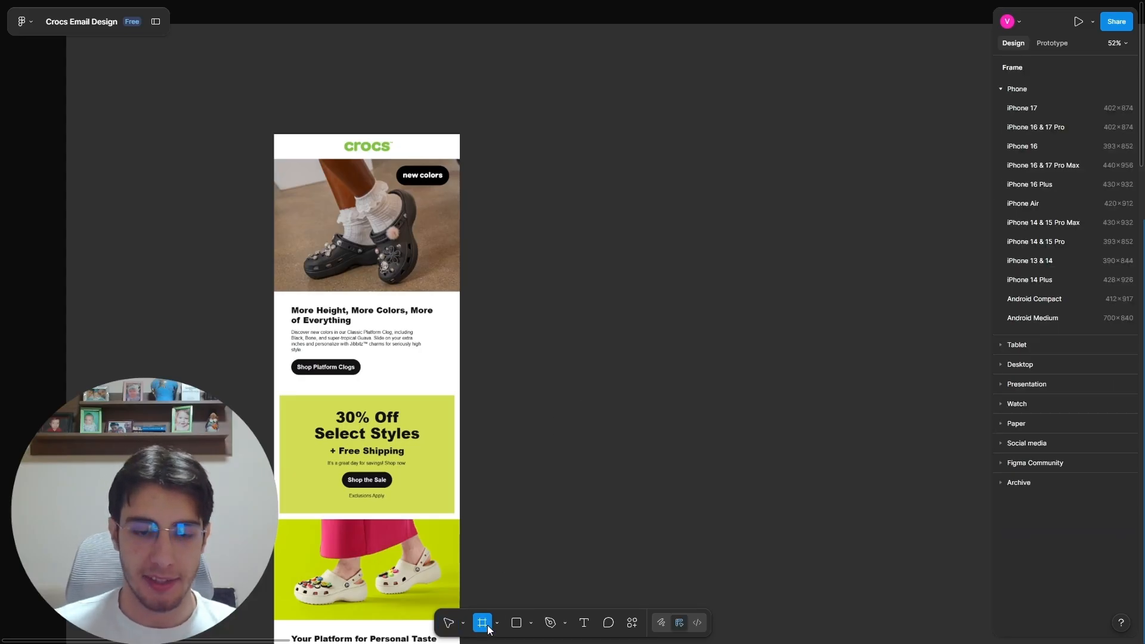
left_click(499, 623)
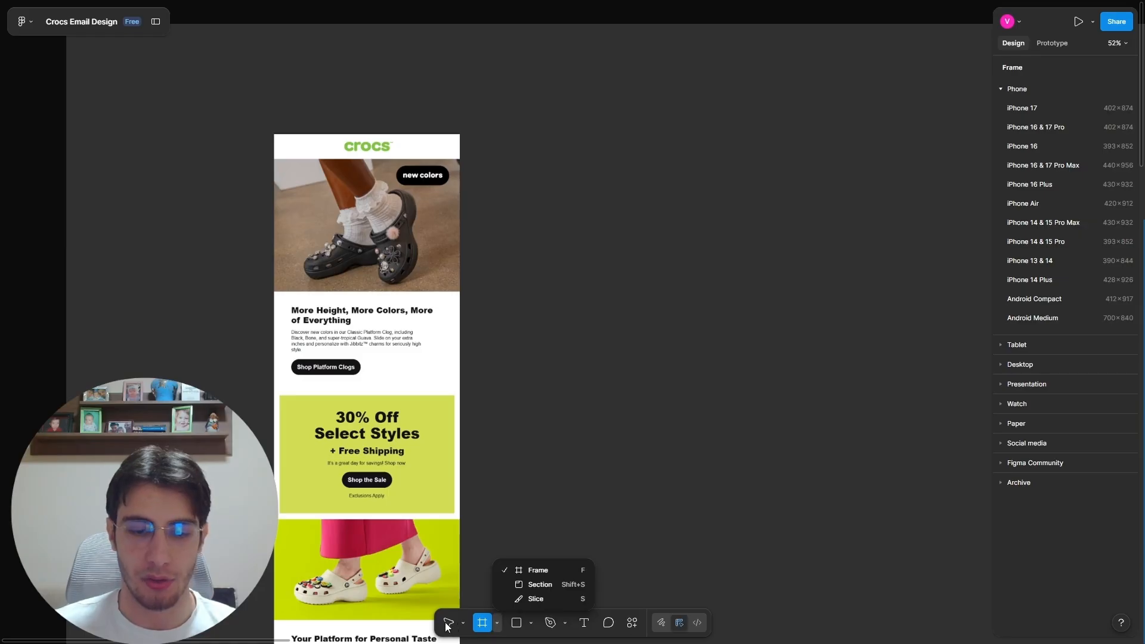
left_click(547, 586)
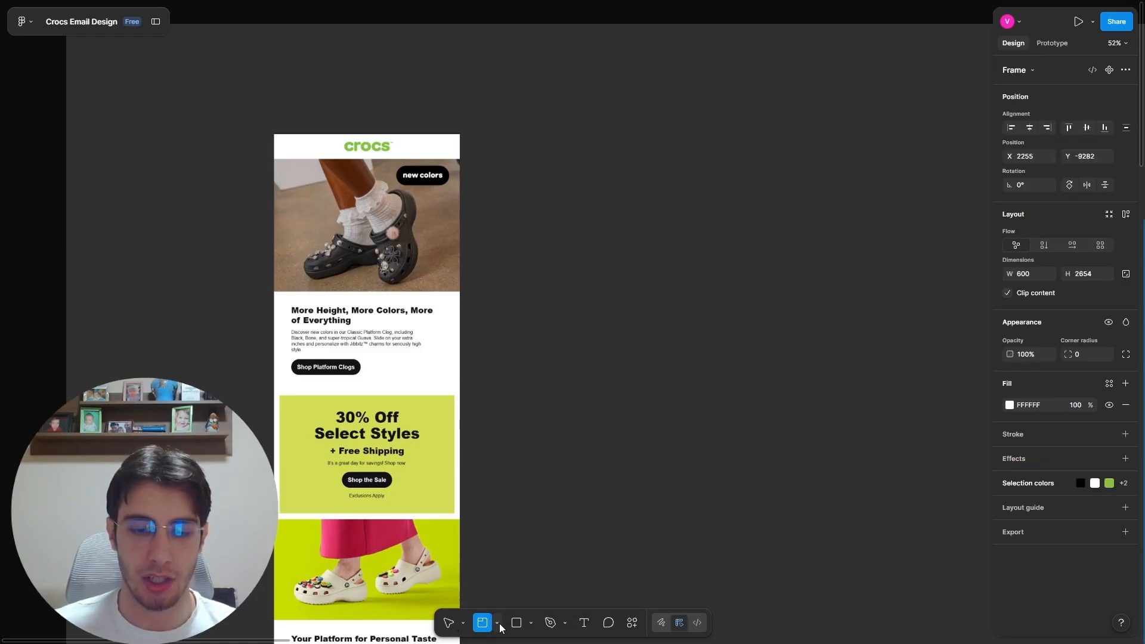
left_click(498, 624)
left_click(531, 599)
left_click(497, 624)
left_click(536, 570)
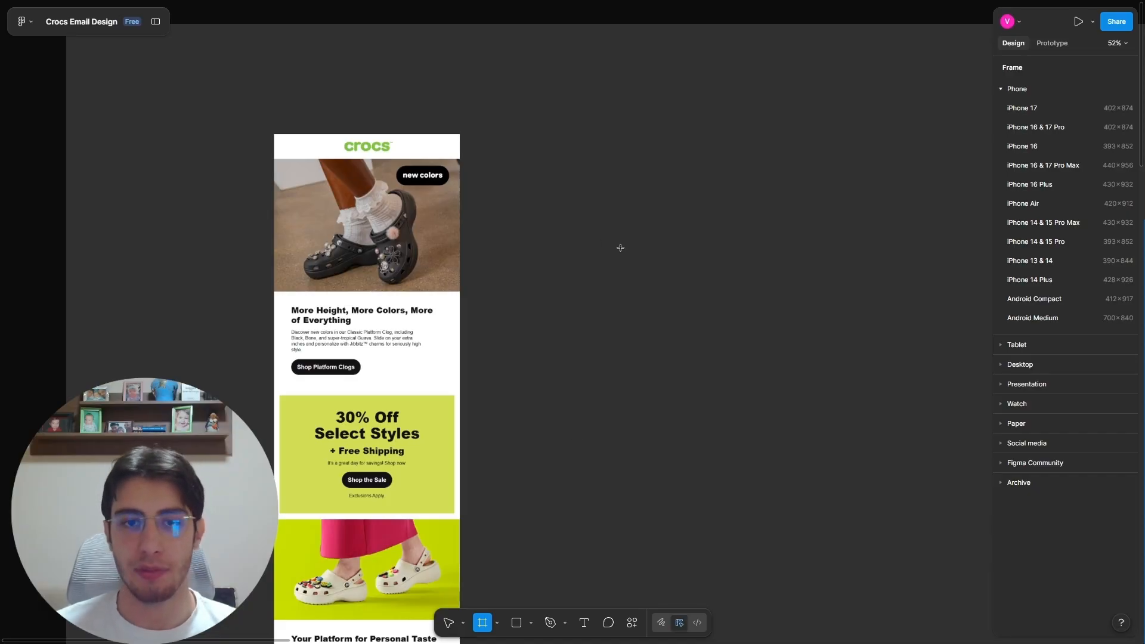
left_click(515, 622)
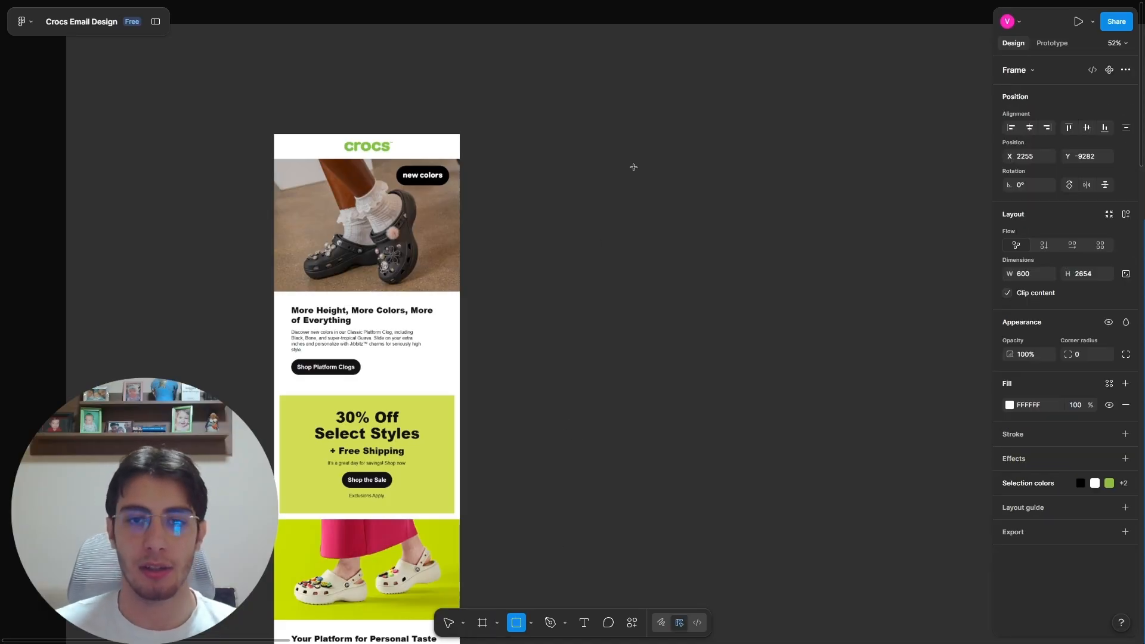
Step: Draw a frame 600 wide and about 2494 tall beside the original email and align its top with it
key("f")
mouse_move(554, 133)
left_mouse_down()
mouse_move(789, 396)
mouse_move(765, 388)
left_mouse_up()
scroll(765, 380, "down", 5)
scroll(765, 385, "down", 4)
scroll(789, 401, "up", 8)
mouse_move(659, 292)
left_mouse_down()
mouse_move(690, 301)
mouse_move(660, 302)
left_mouse_up()
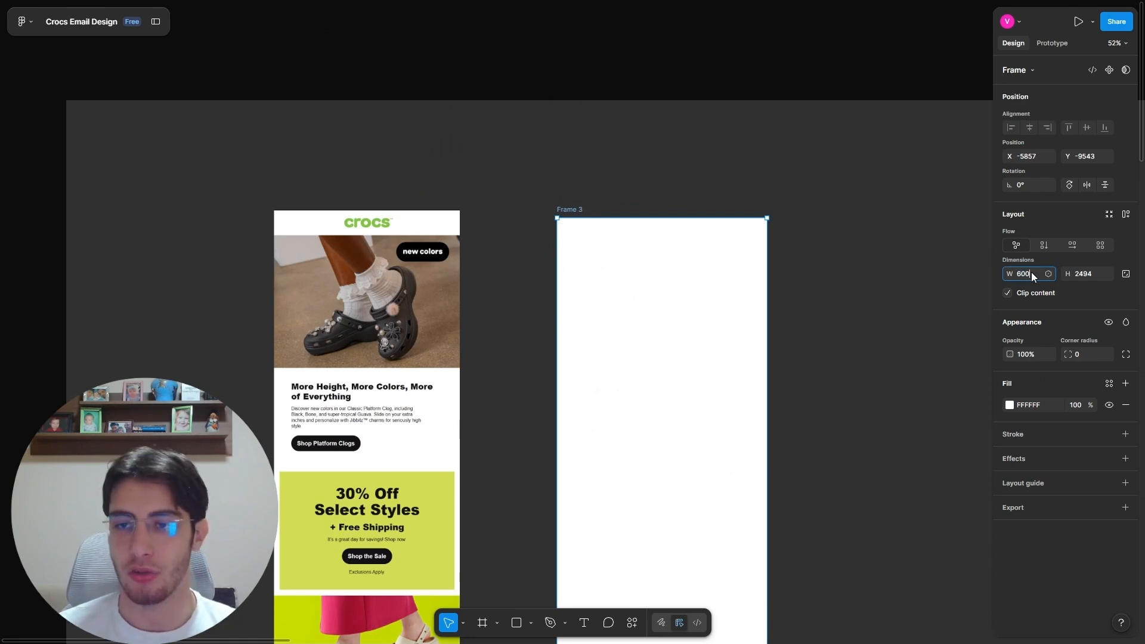
key("Return")
left_click_drag(610, 274, 633, 266)
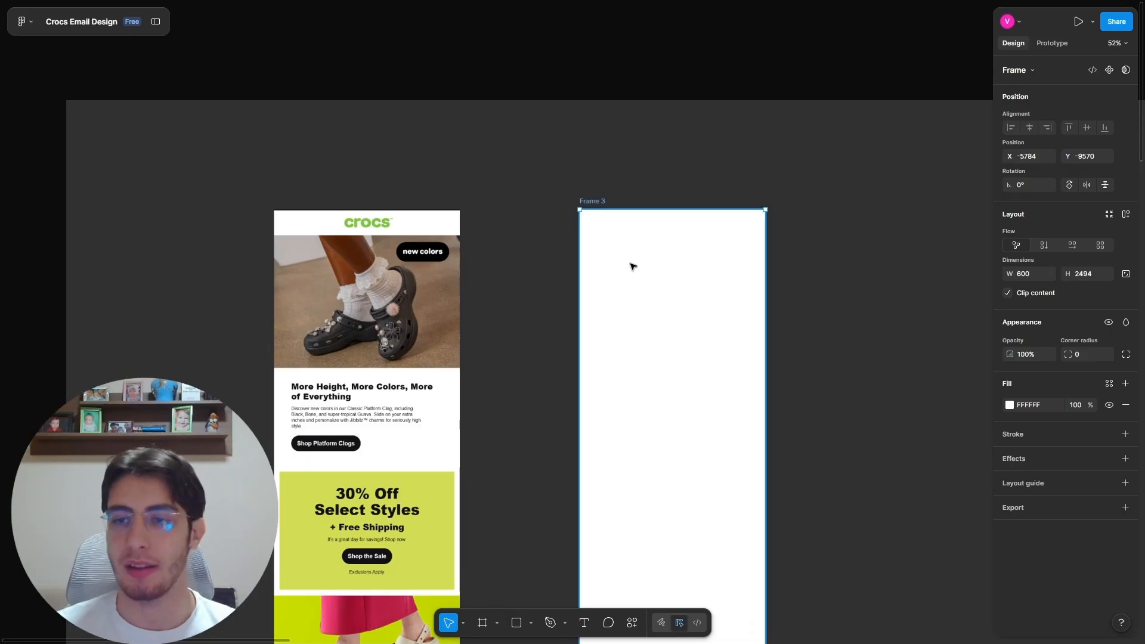
Step: Extend the blank frame's bottom edge downward to give the email layout more height
scroll(683, 266, "down", 10)
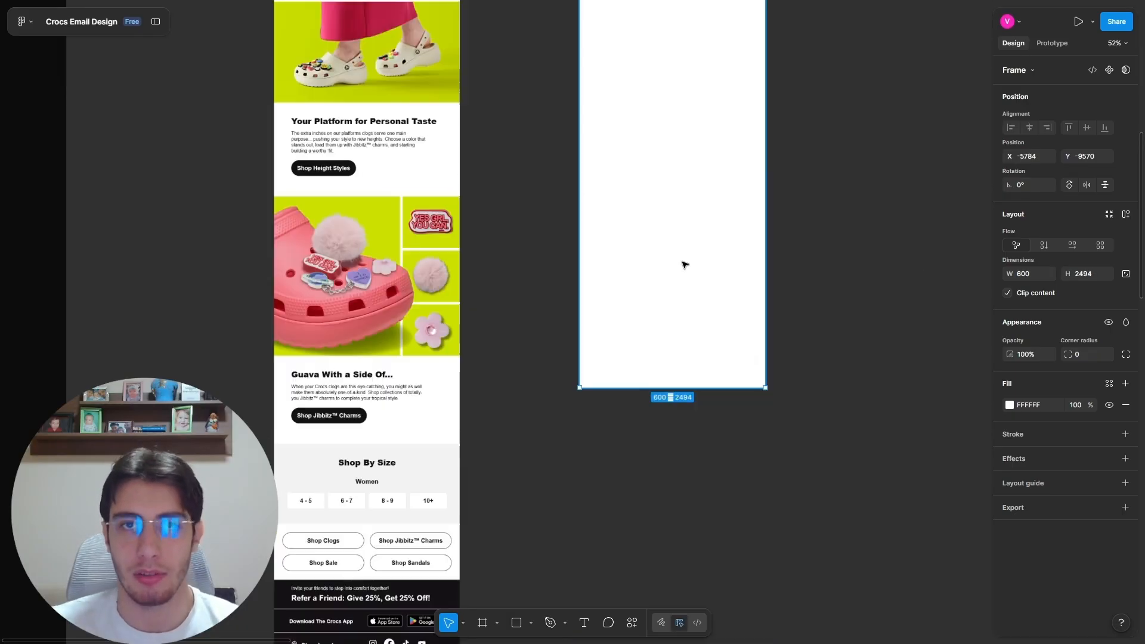
scroll(682, 387, "up", 3)
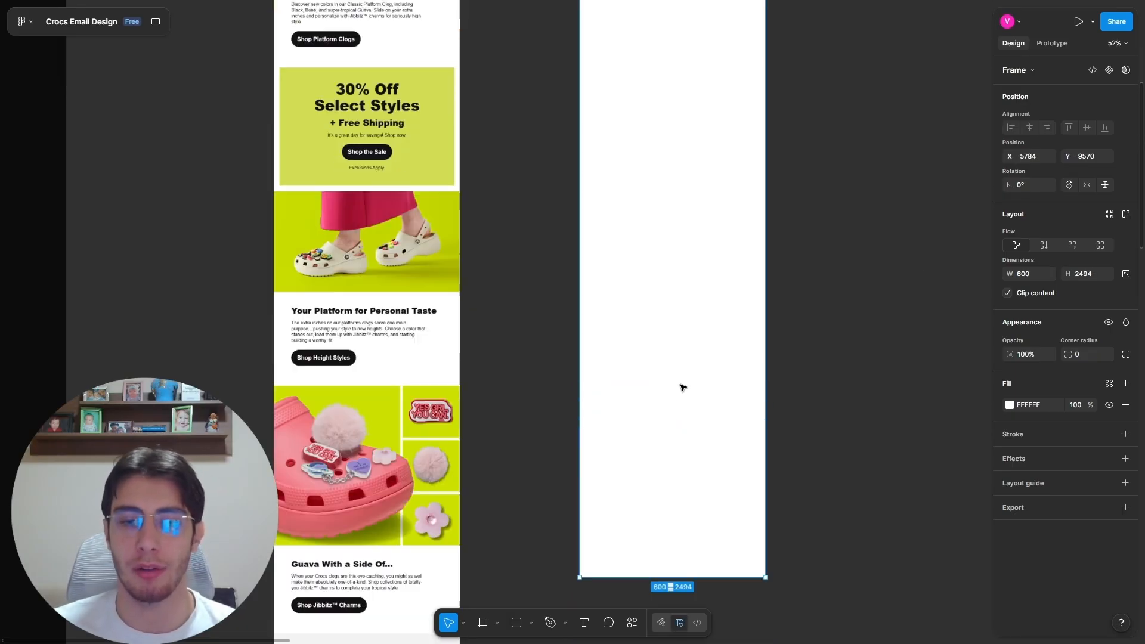
scroll(683, 387, "down", 5)
left_click_drag(684, 248, 745, 392)
scroll(685, 450, "up", 4)
scroll(677, 345, "up", 7)
scroll(671, 230, "down", 4)
scroll(660, 327, "down", 6)
scroll(657, 444, "down", 3)
scroll(655, 442, "up", 1)
scroll(657, 442, "up", 3)
scroll(772, 394, "up", 9)
left_click(799, 396)
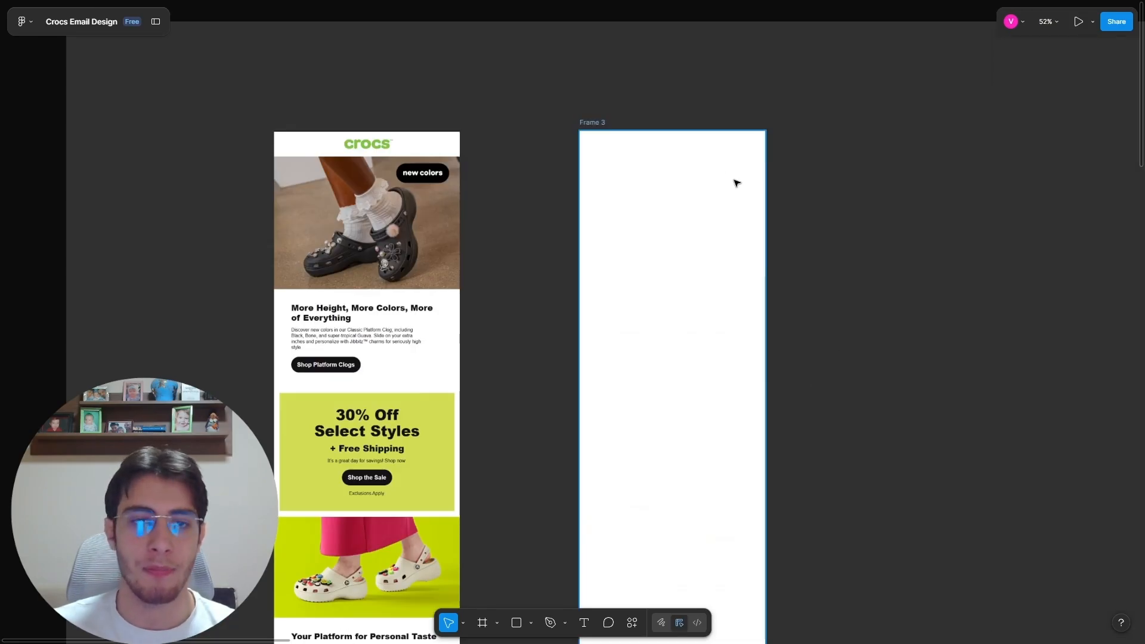
Step: Add the text "Logo" centered near the top edge of the blank frame
scroll(684, 148, "up", 5)
scroll(689, 150, "down", 3)
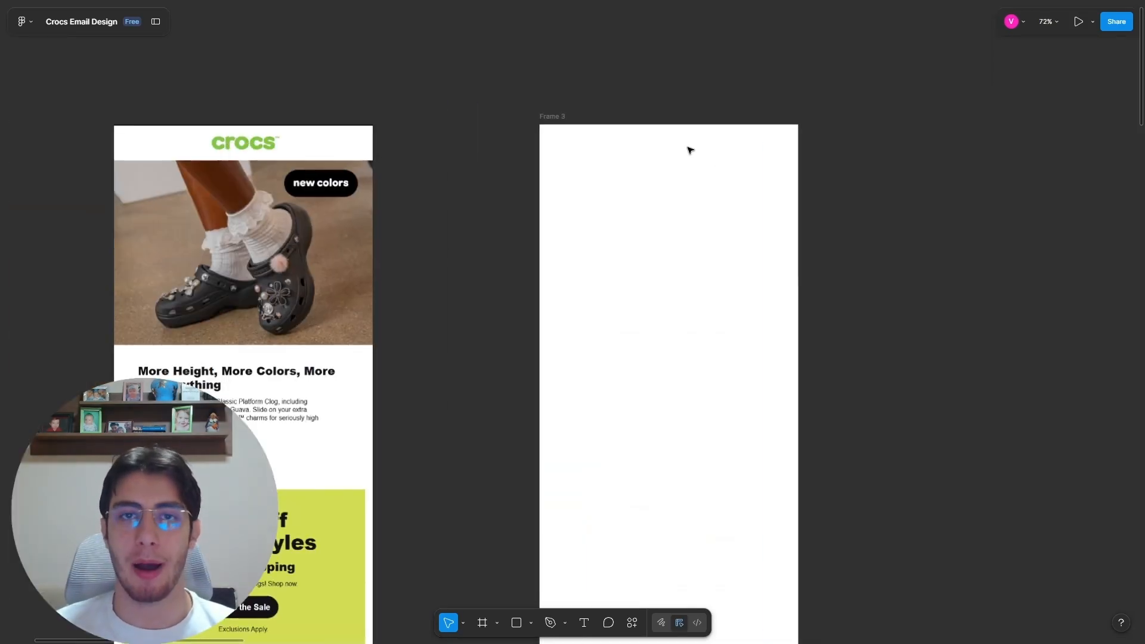
left_click(584, 622)
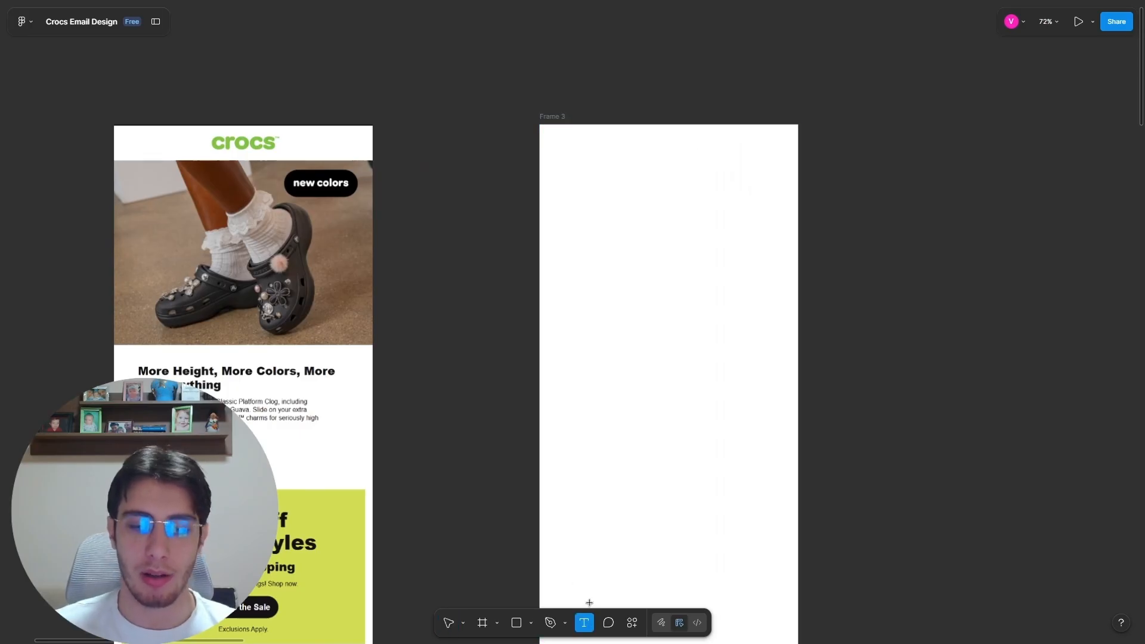
left_click(664, 205)
type("C")
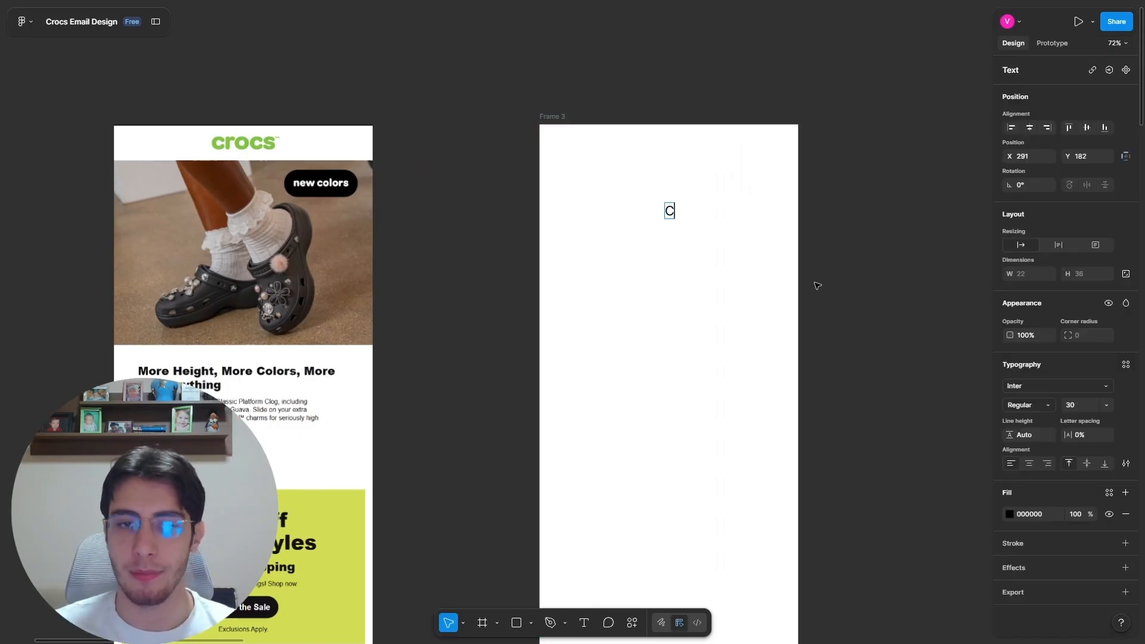
key("BackSpace")
type("Logo")
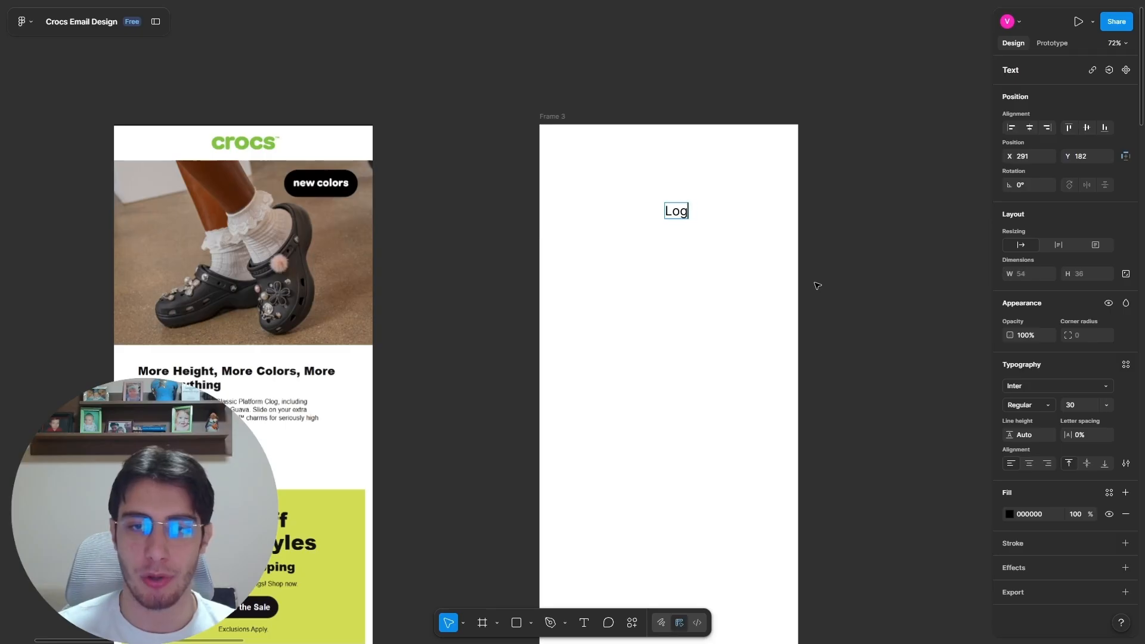
key("Escape")
Step: Duplicate the Logo text below it, change the copy to "Headline" and format it in Inter Bold at size 50
mouse_move(676, 209)
left_mouse_down()
mouse_move(672, 145)
mouse_move(672, 214)
left_mouse_up()
double_click(672, 213)
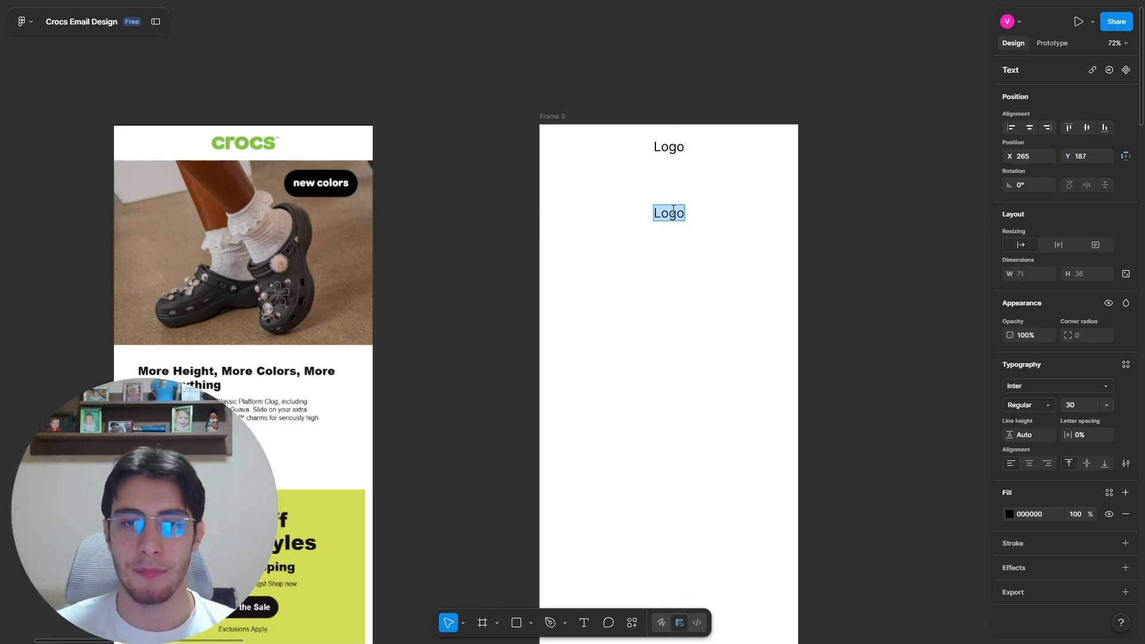
type("Headline")
key("Escape")
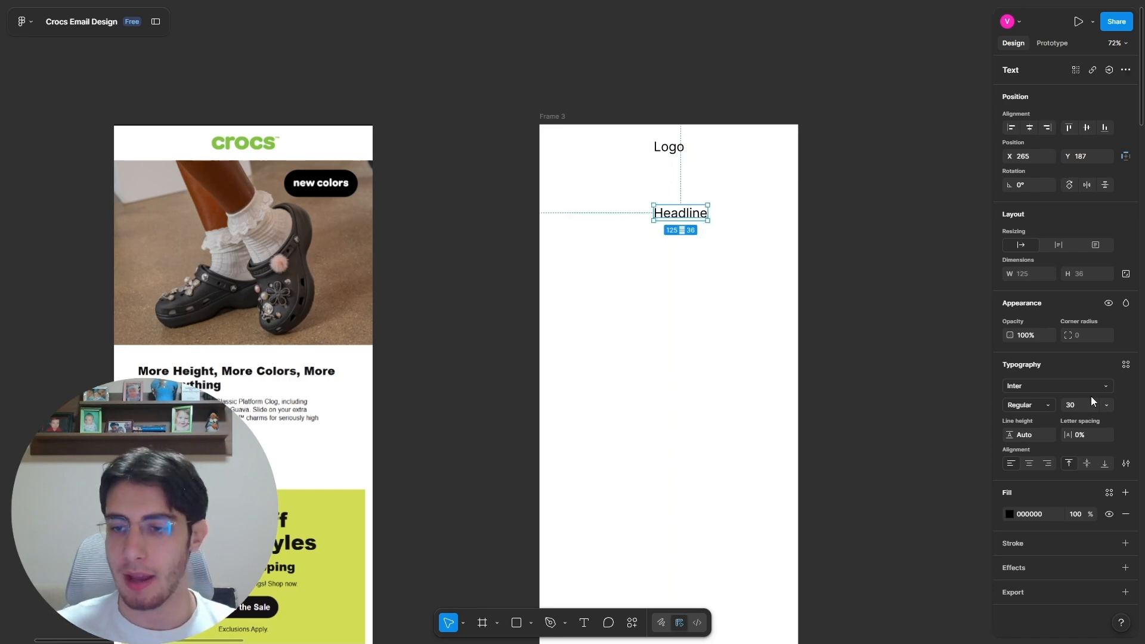
type("50")
key("Return")
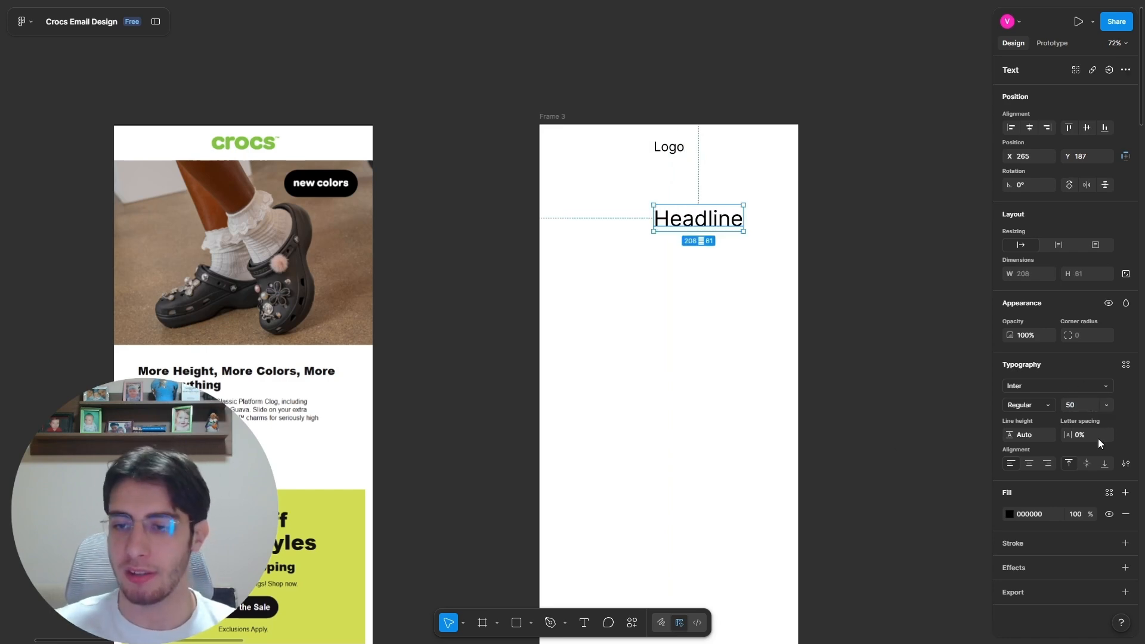
left_click(1100, 389)
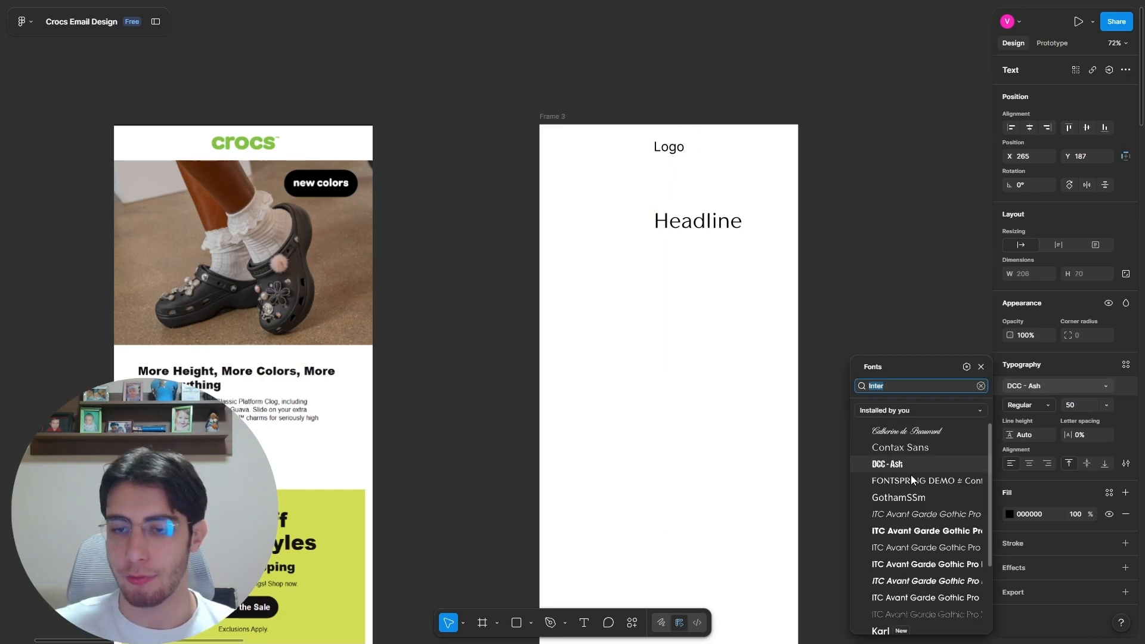
left_click(1037, 404)
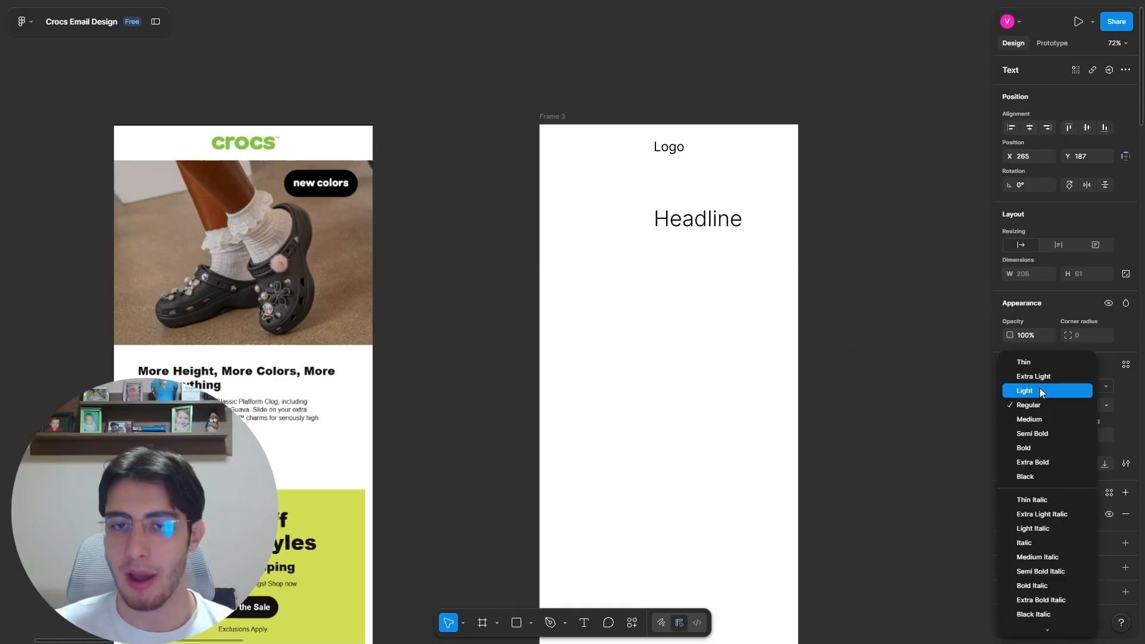
left_click(1040, 448)
Step: Duplicate the Headline text below it, change the copy to "Subheadline/body copy" and narrow its text box to about 380 wide
left_click_drag(708, 222, 677, 239)
double_click(678, 239)
type("Subheadline")
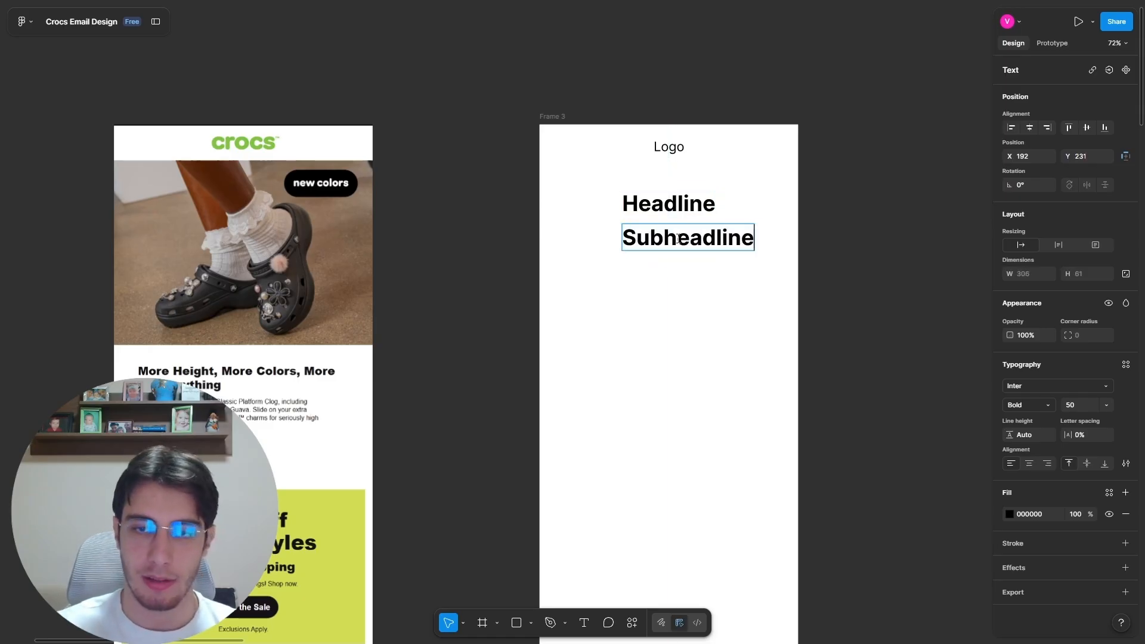
type("/body copy")
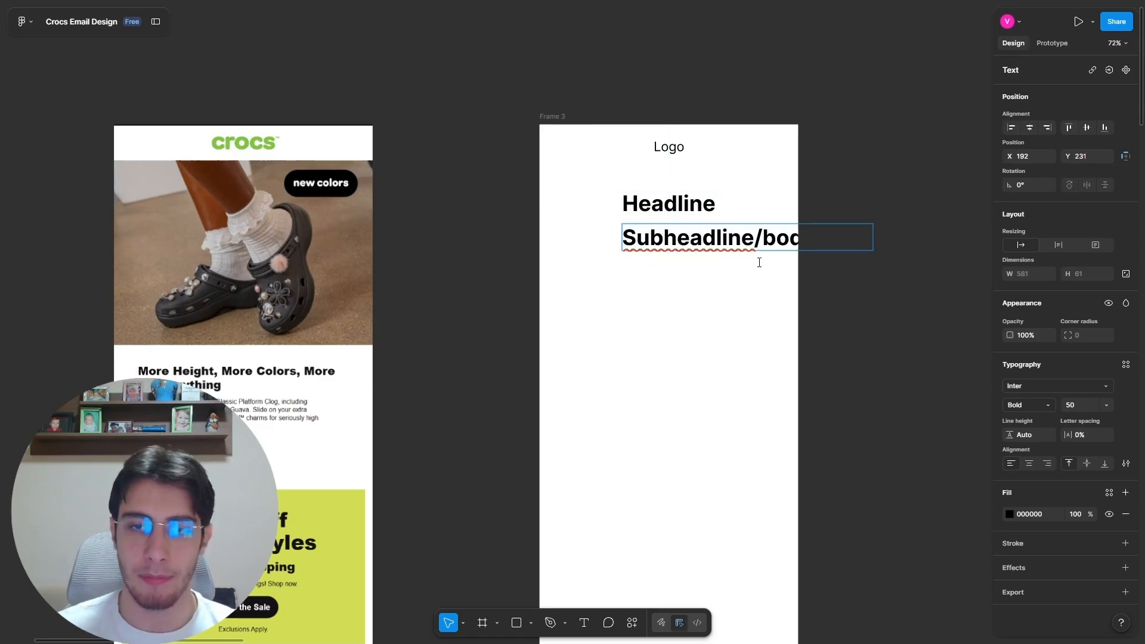
key("Escape")
left_click_drag(748, 244, 683, 249)
left_click_drag(804, 244, 719, 248)
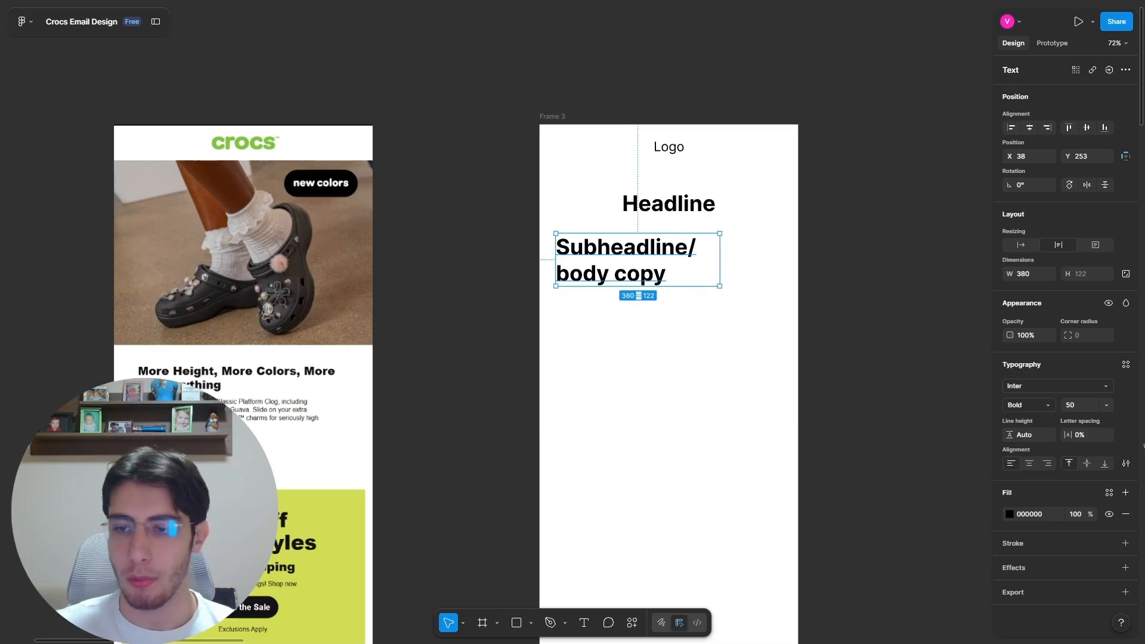
Step: Format the subheadline text at size 40 in Medium weight with centered alignment, and place a copy below it
left_click(1082, 411)
type("40")
key("Return")
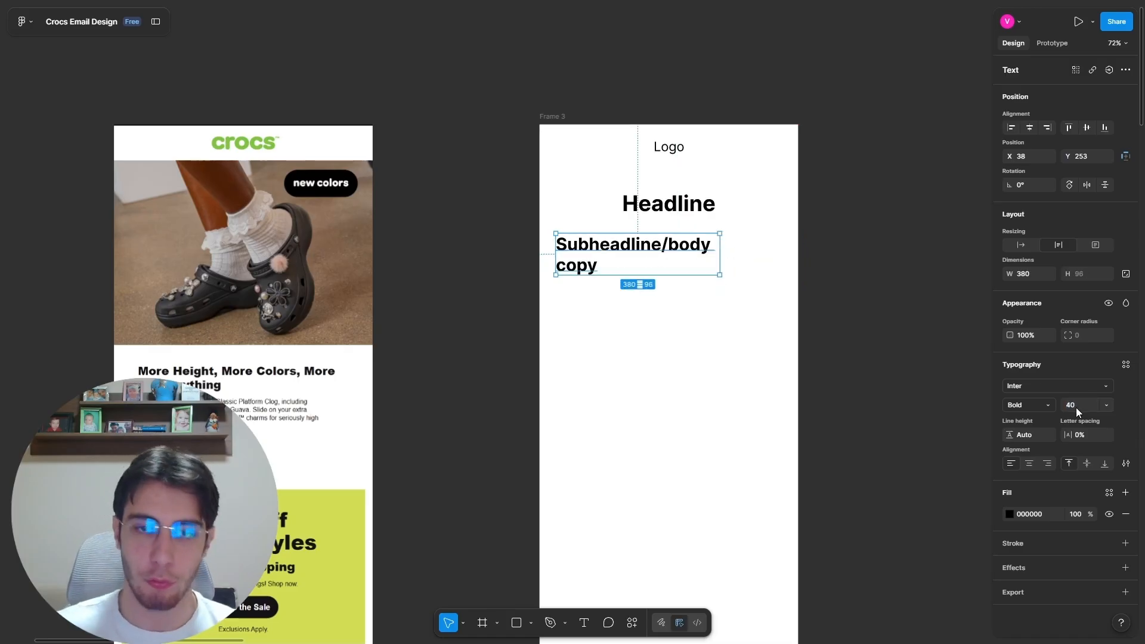
left_click(1029, 465)
left_click_drag(656, 251, 663, 351)
left_click(1027, 405)
left_click(965, 380)
Step: Change the copied subheadline text to "CTA" and format it Bold at size 45
double_click(663, 350)
type("CTA")
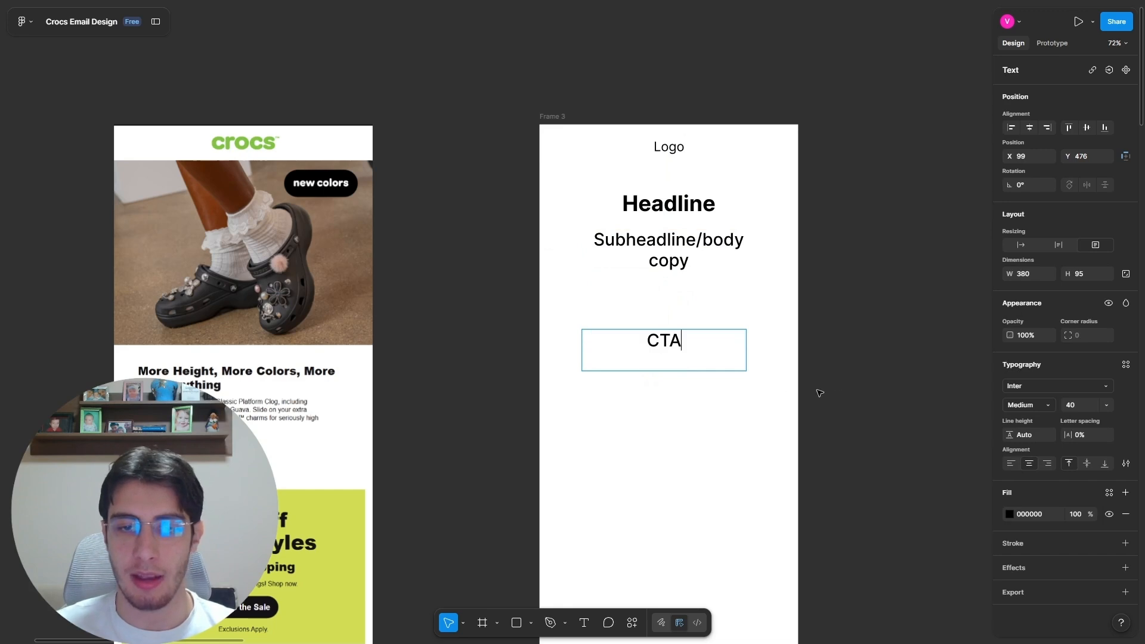
key("Escape")
left_click(1073, 405)
type("45")
key("Return")
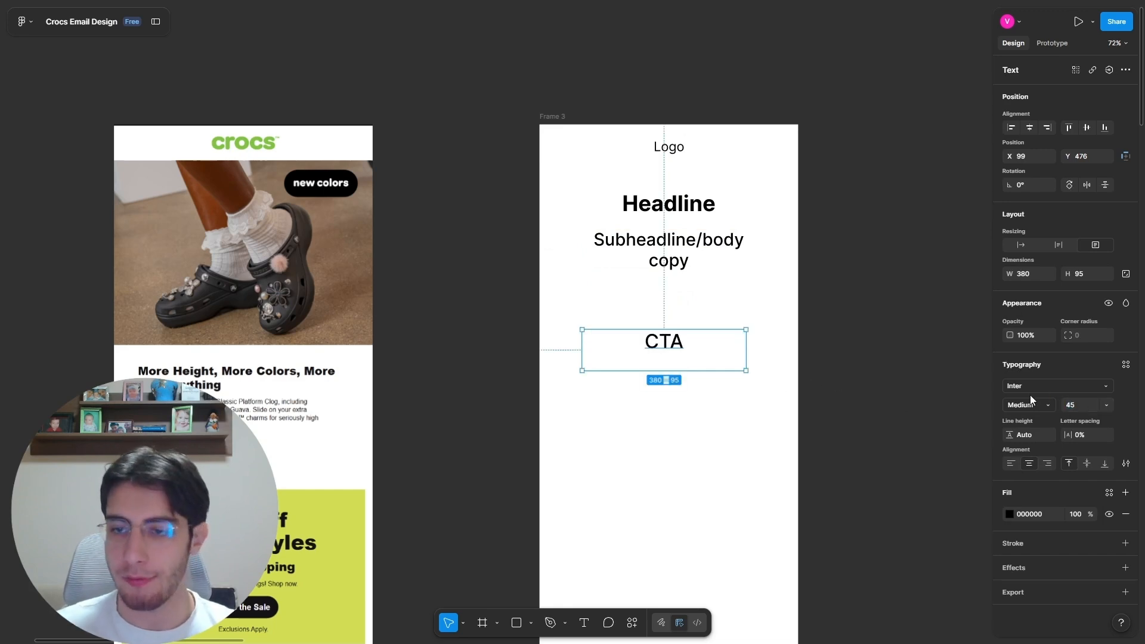
left_click(1031, 400)
left_click(977, 429)
Step: Duplicate the CTA text below it, change the copy to "hero image" in a smaller size and lighter weight, and center it under the CTA
mouse_move(669, 347)
left_mouse_down()
mouse_move(674, 307)
mouse_move(677, 357)
left_mouse_up()
double_click(677, 357)
type("her")
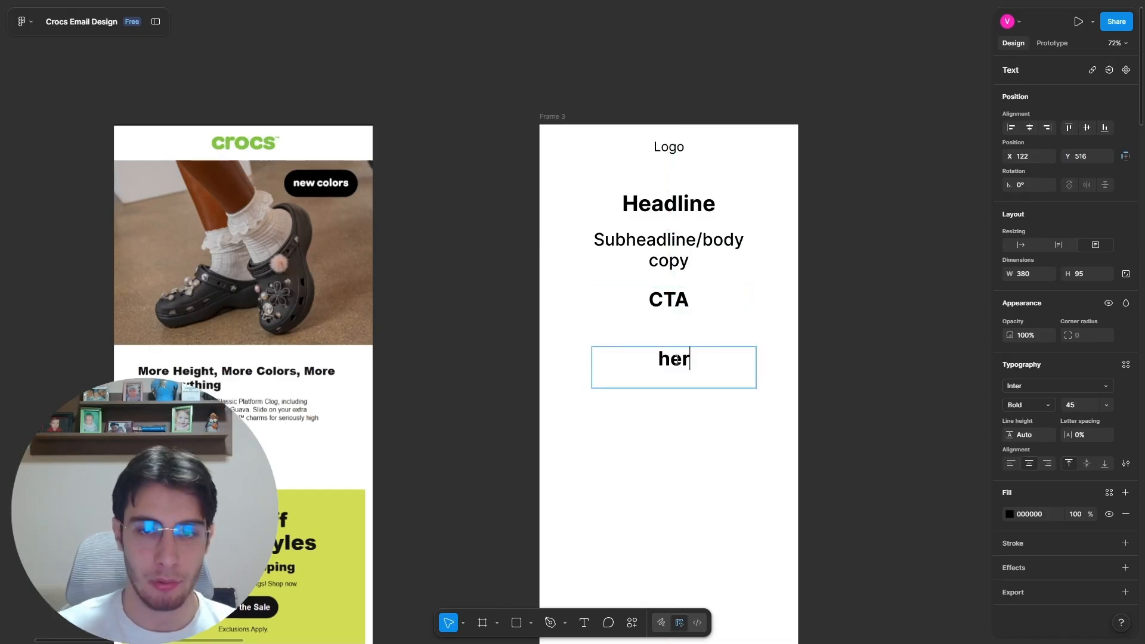
type("o image")
key("Escape")
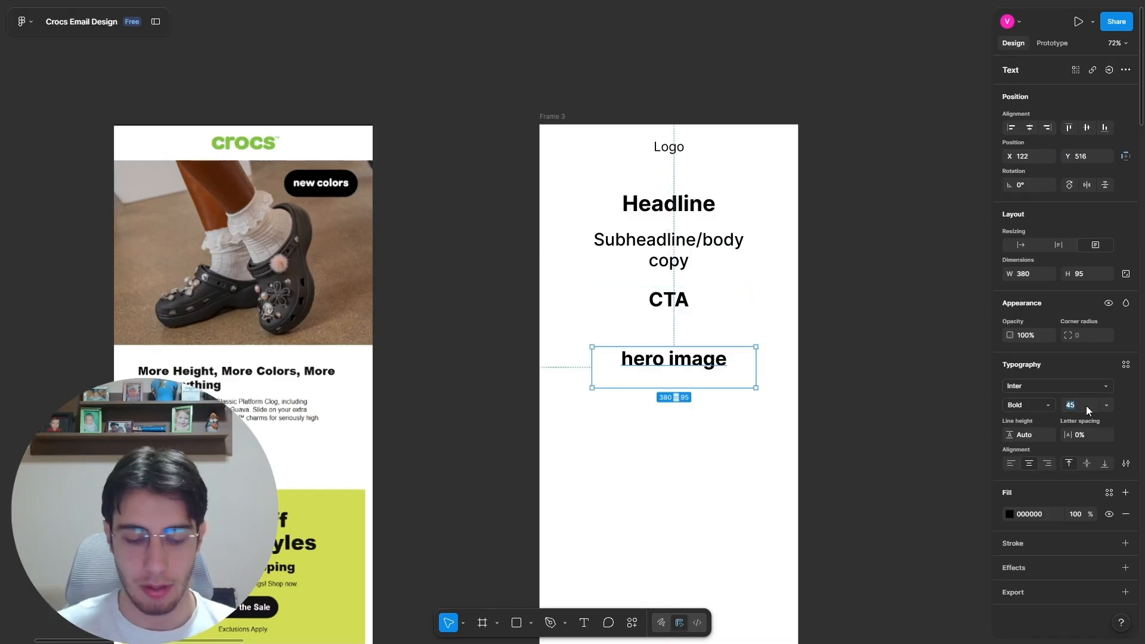
left_click(1021, 405)
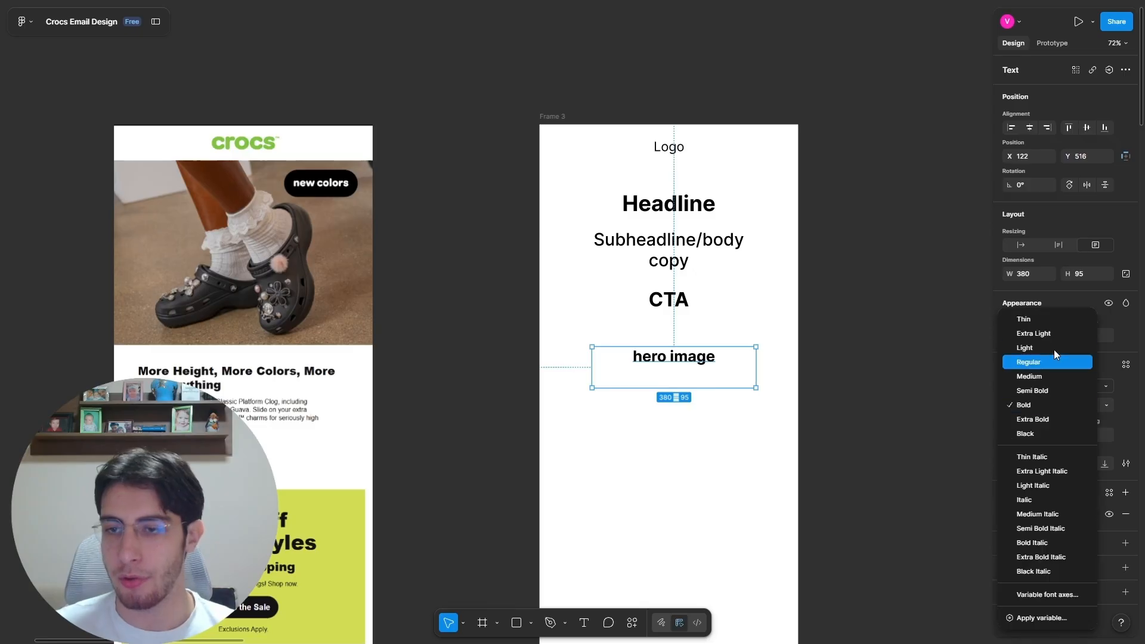
left_click(1041, 371)
left_click_drag(679, 358, 683, 340)
left_click(813, 248)
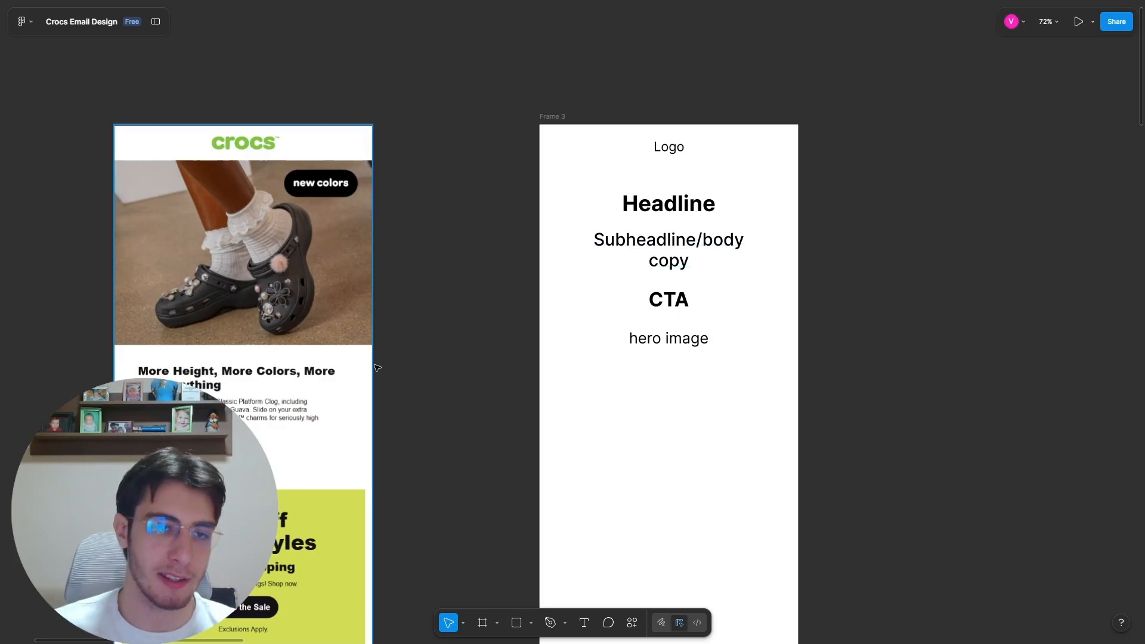
Step: Examine the original Crocs email's sections against the redesigned frame's logo, headline, body copy and CTA
scroll(557, 271, "down", 6)
scroll(421, 342, "up", 5)
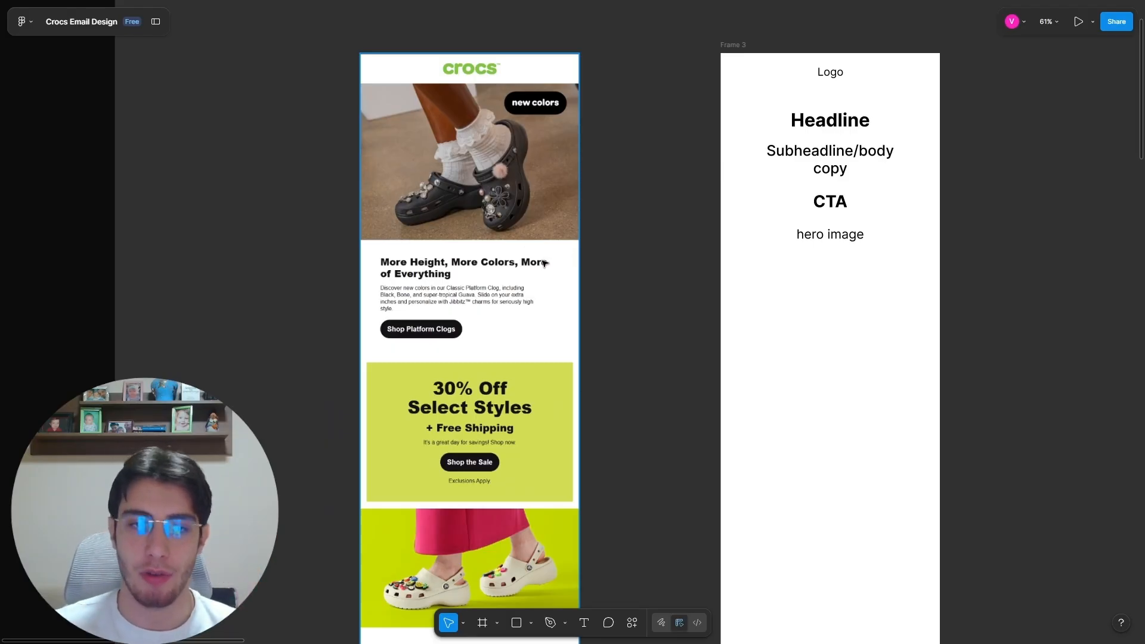
scroll(543, 263, "up", 3)
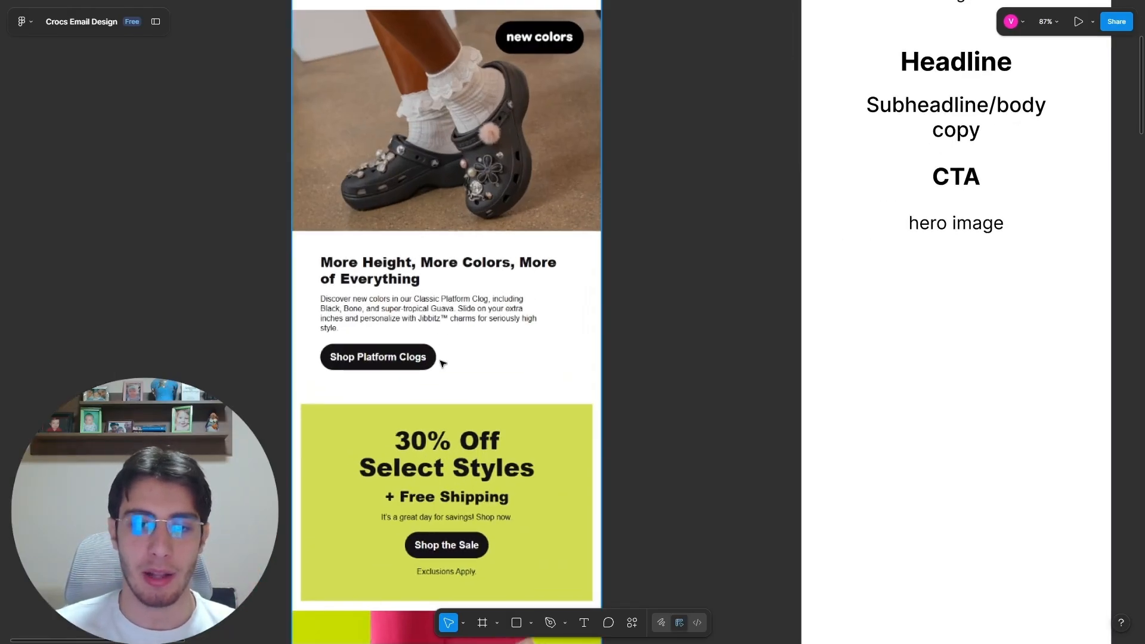
scroll(445, 365, "down", 5)
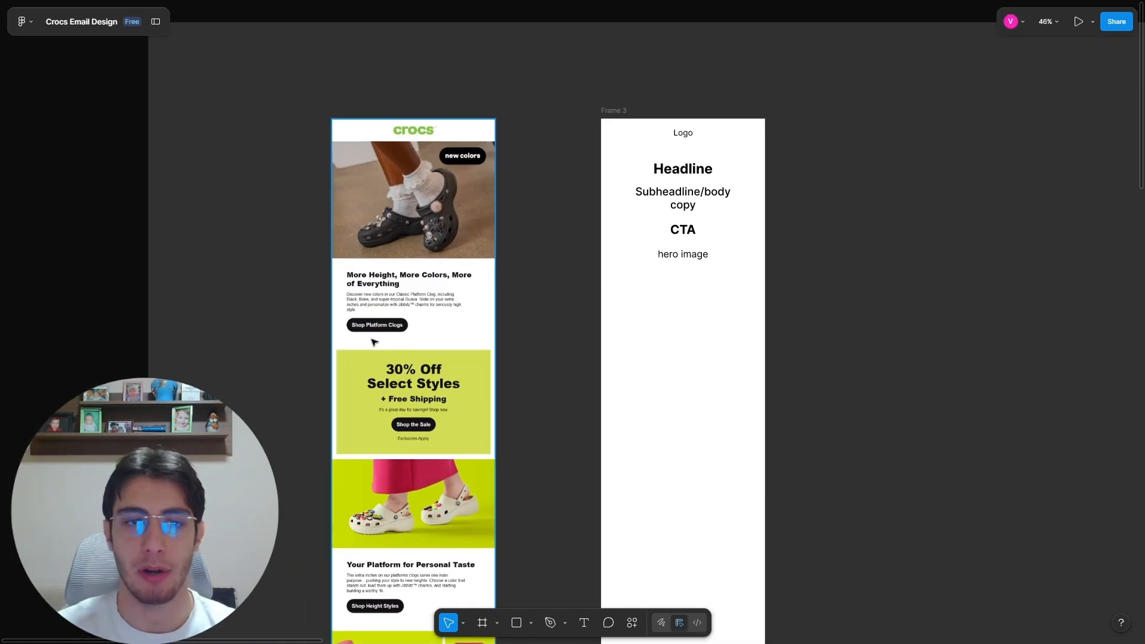
scroll(464, 240, "up", 3)
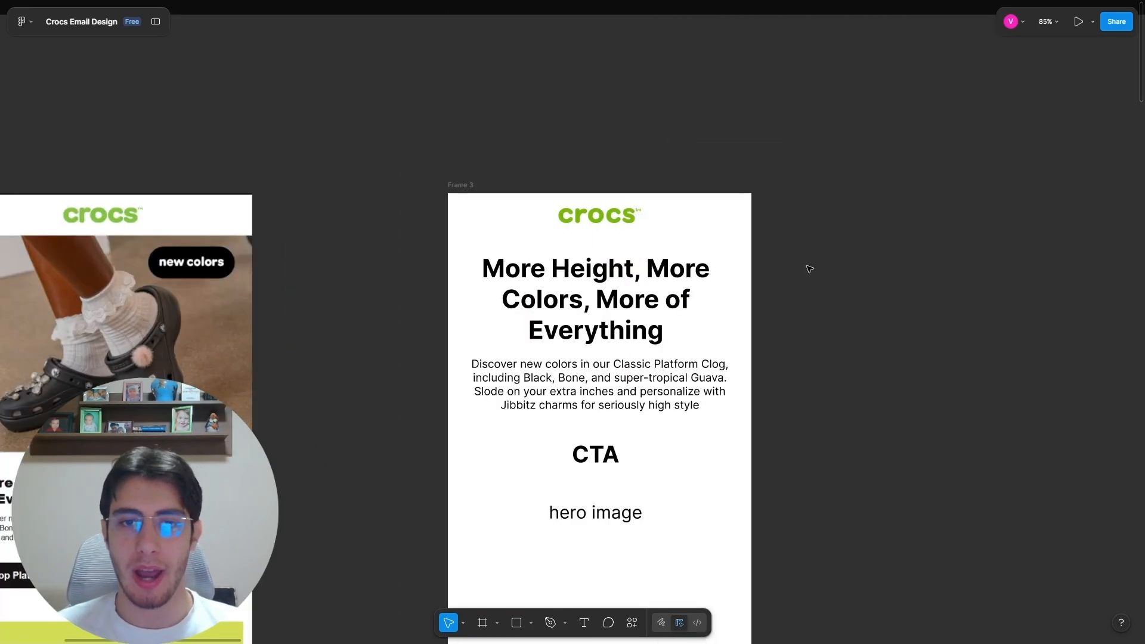
left_click(609, 298)
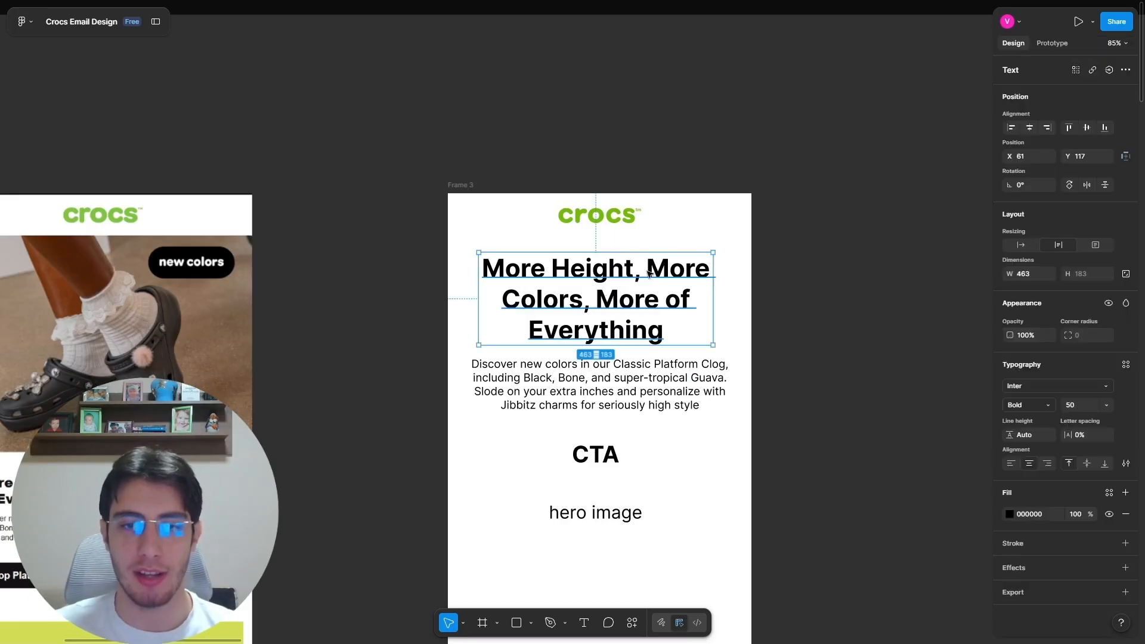
left_click(655, 371)
left_click(590, 458)
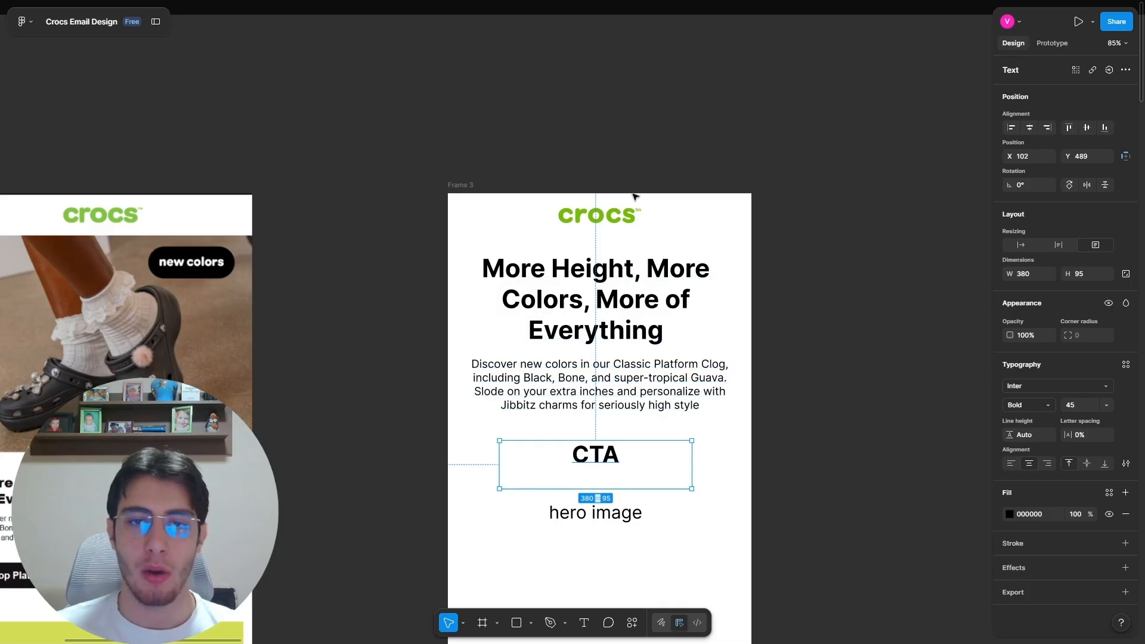
left_click(857, 431)
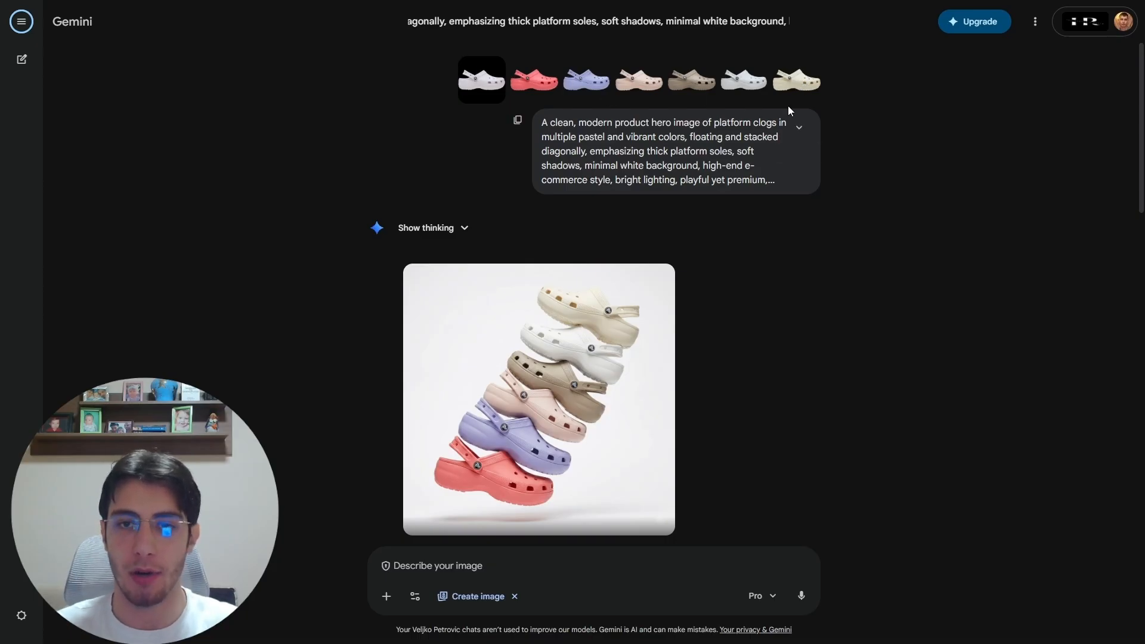
Step: In Gemini, expand the full platform clogs hero image prompt and read it
left_click(799, 127)
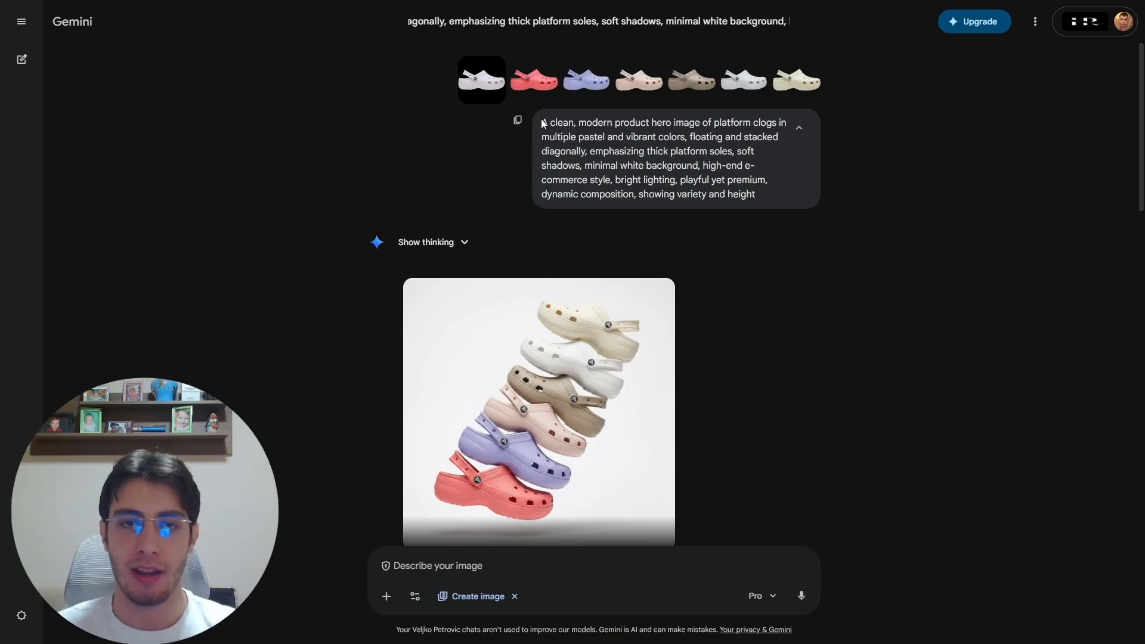
left_click_drag(541, 123, 679, 174)
left_click(681, 173)
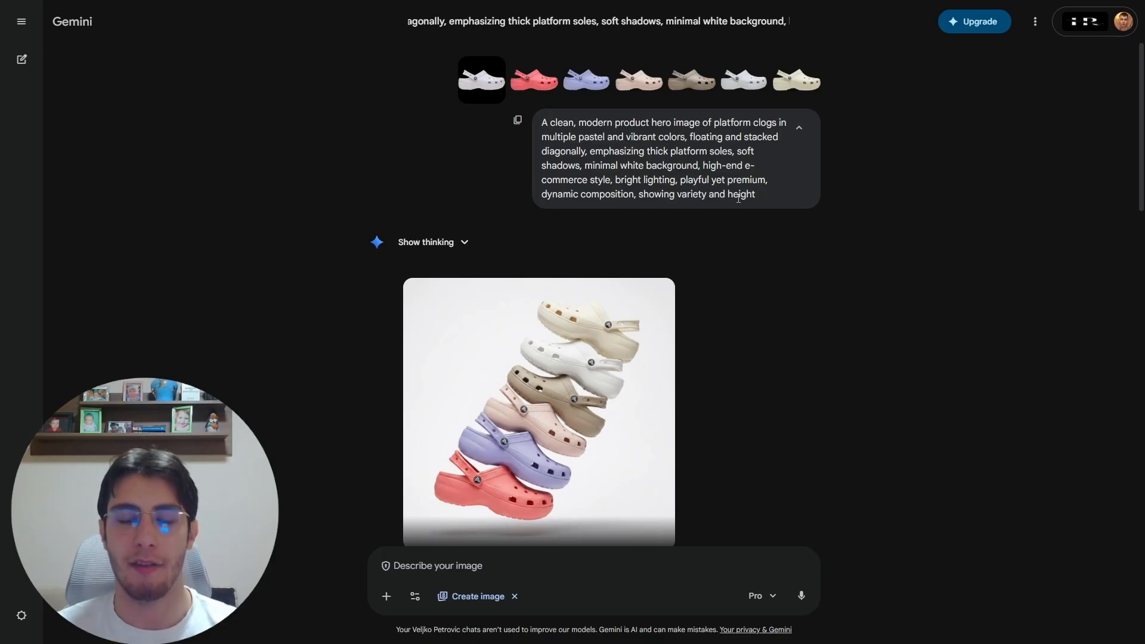
Step: Review the follow-up request for a #82c342 background and compare the white and green versions of the clog image
scroll(737, 186, "down", 2)
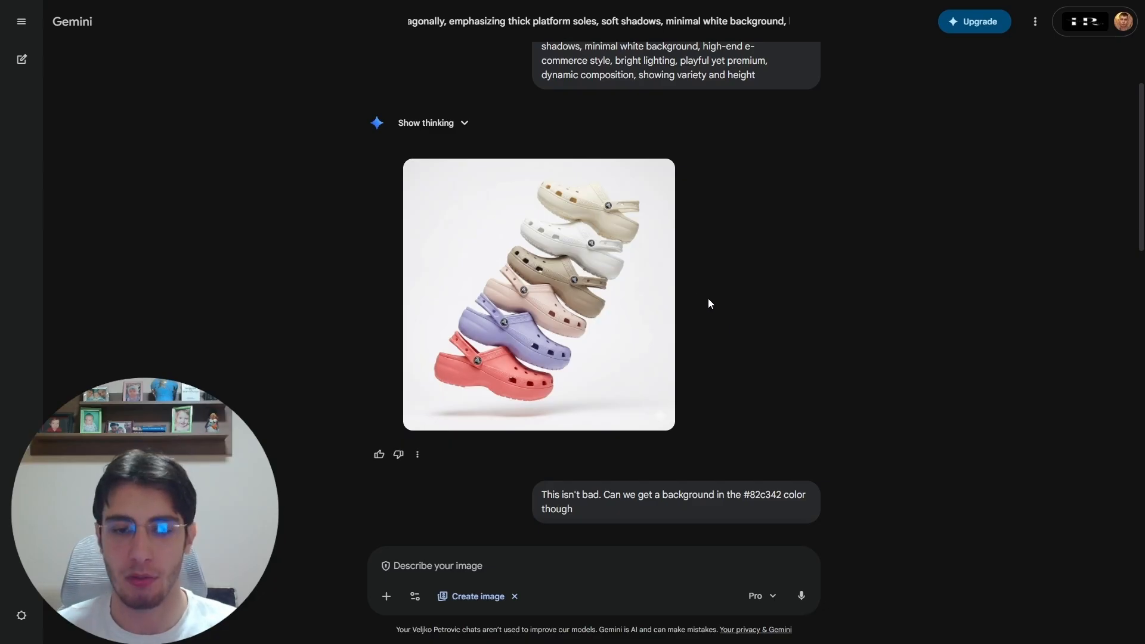
scroll(707, 298, "down", 2)
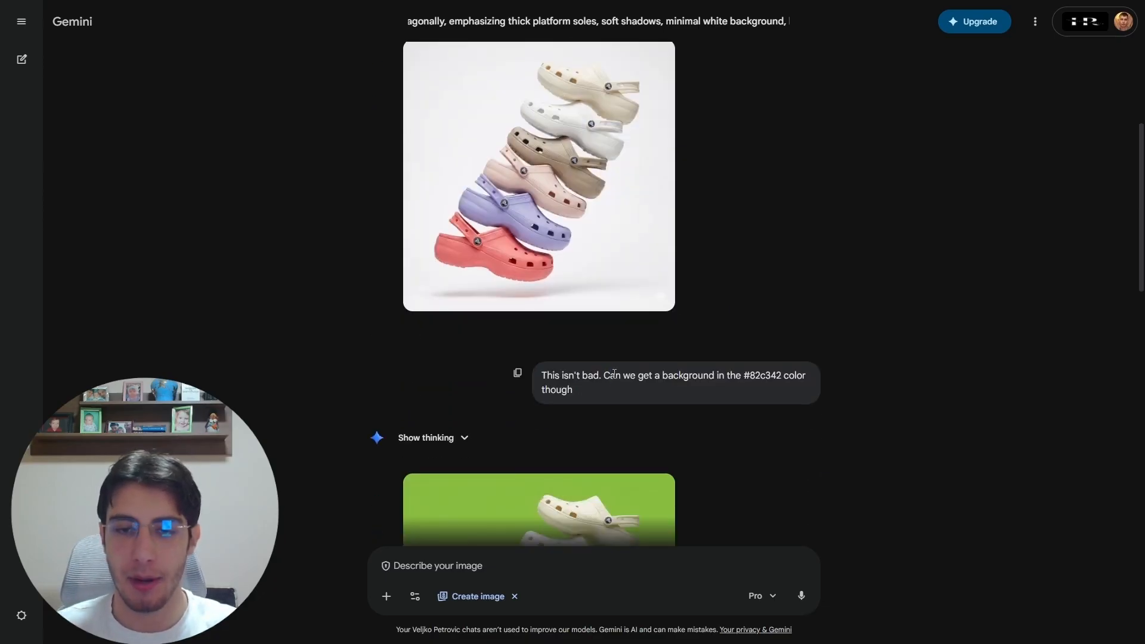
left_click_drag(612, 374, 773, 375)
left_click(745, 375)
left_click(583, 395)
scroll(605, 375, "down", 1)
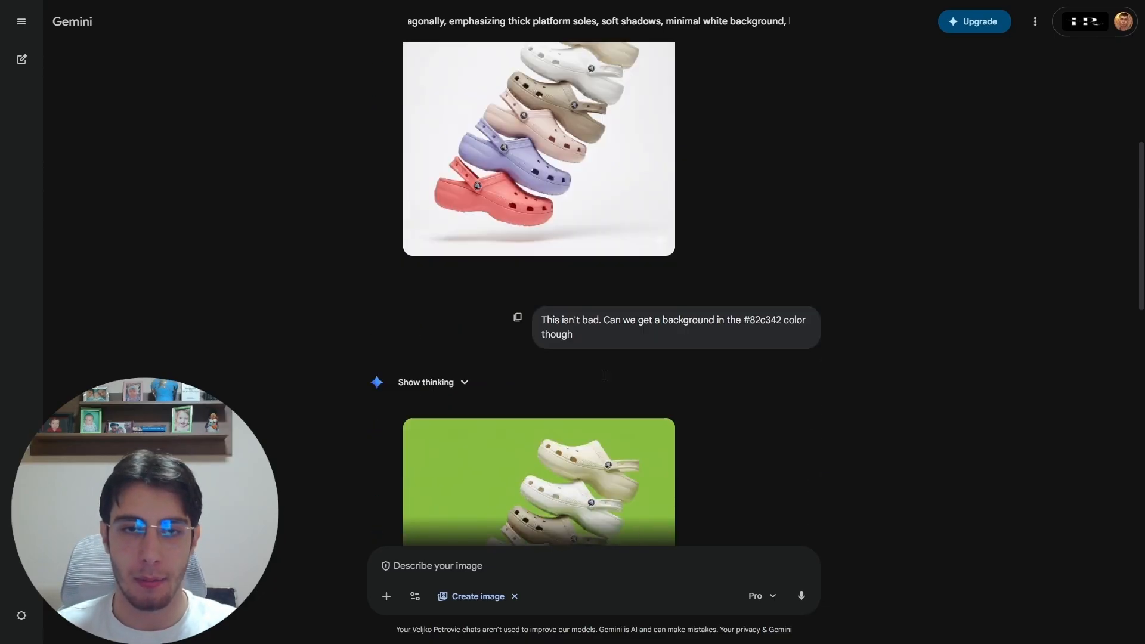
scroll(636, 363, "down", 2)
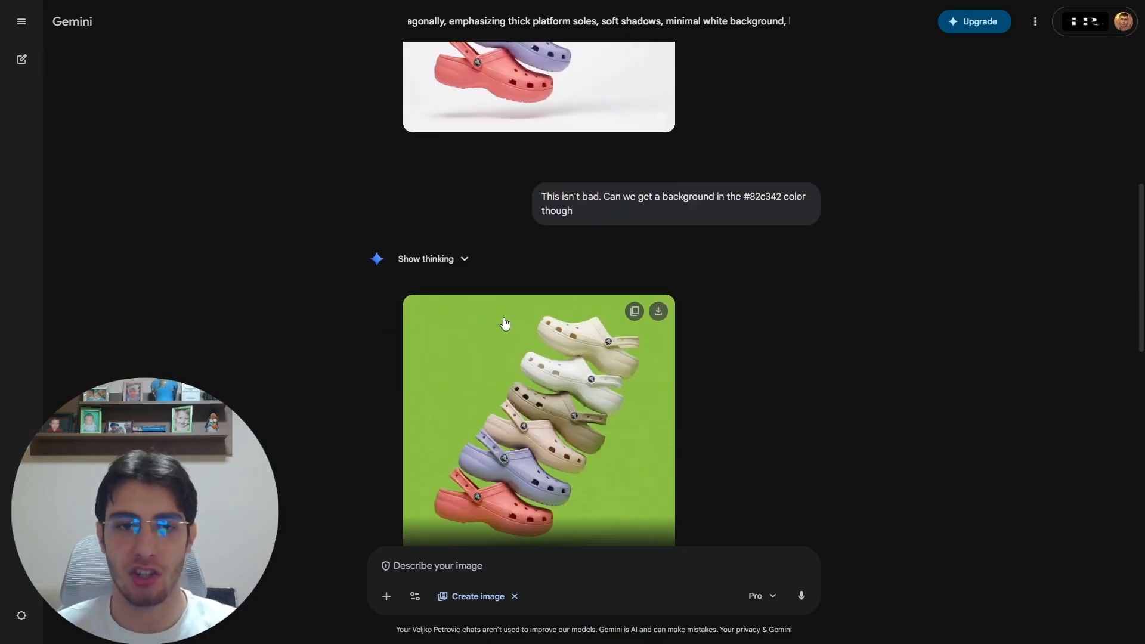
scroll(485, 326, "down", 1)
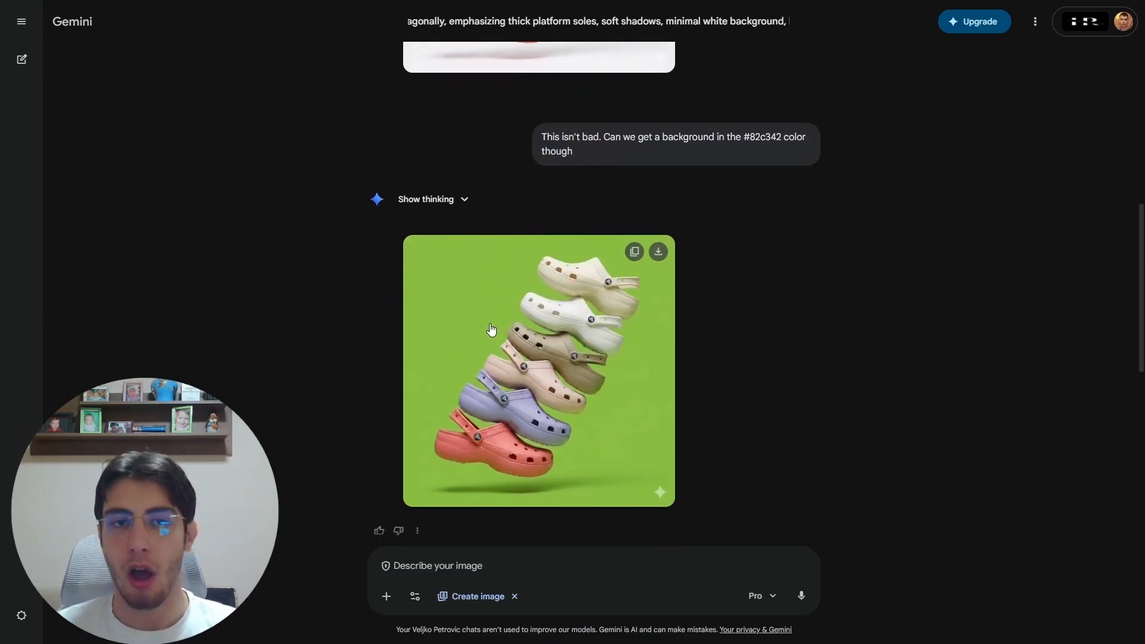
scroll(491, 329, "up", 5)
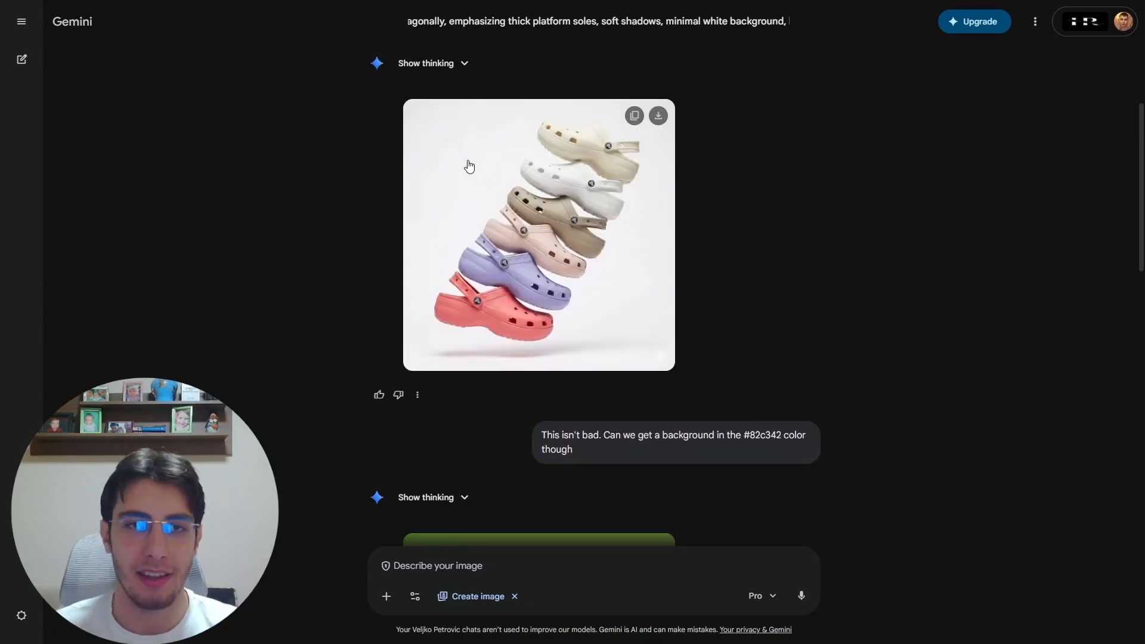
scroll(551, 208, "down", 5)
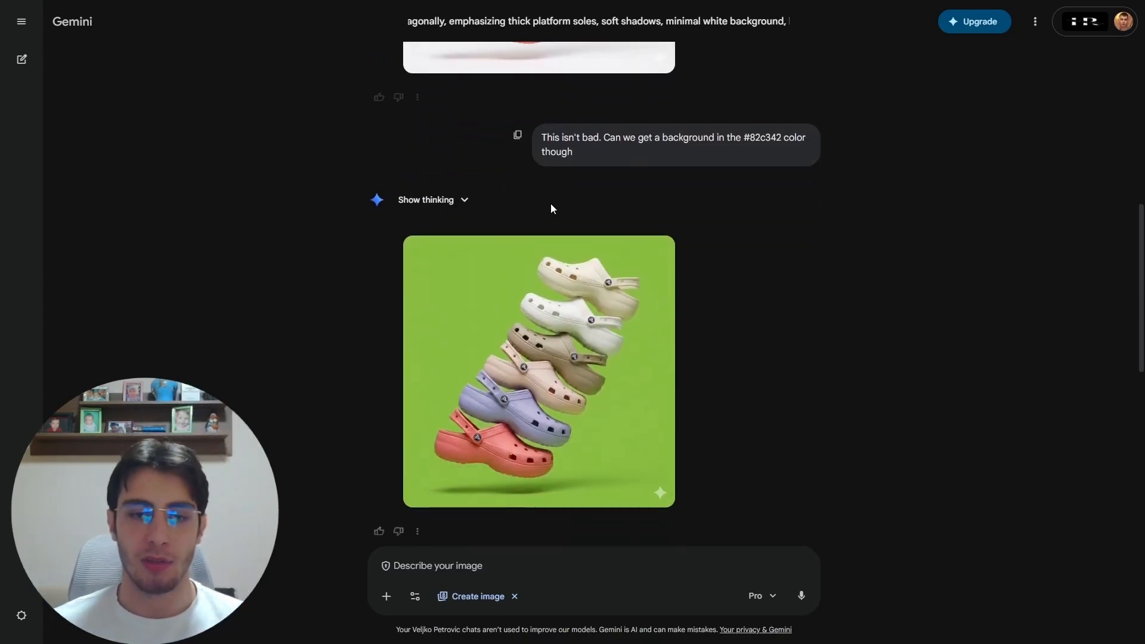
Step: Download the full-size green clog image from the request for slightly smaller clogs, and copy it to the clipboard
scroll(551, 208, "down", 7)
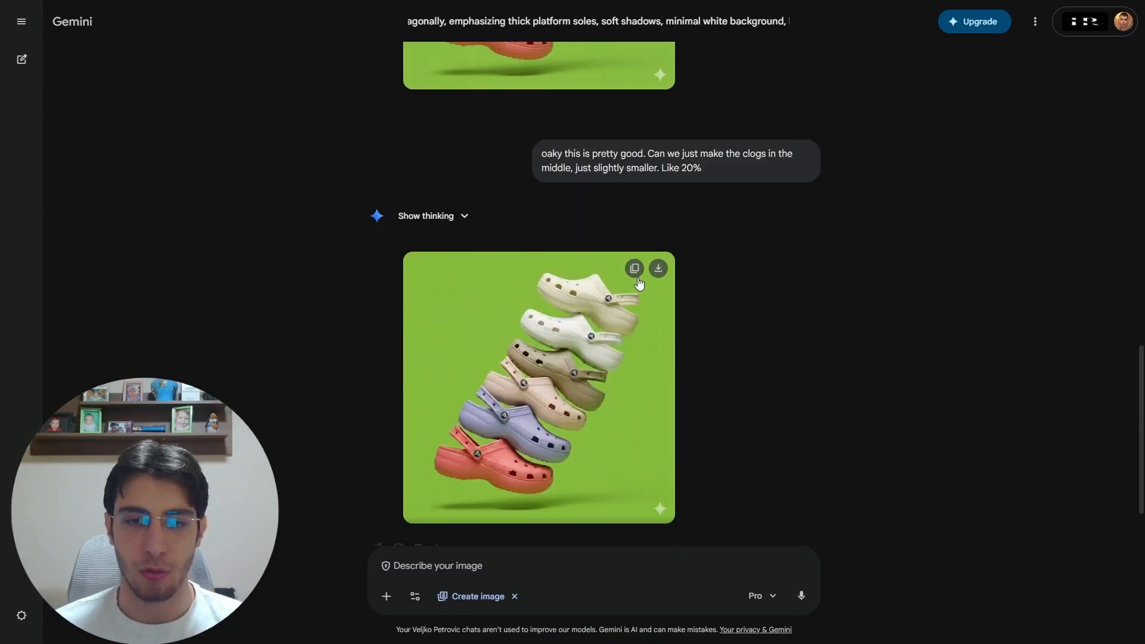
scroll(638, 283, "down", 1)
scroll(569, 328, "up", 6)
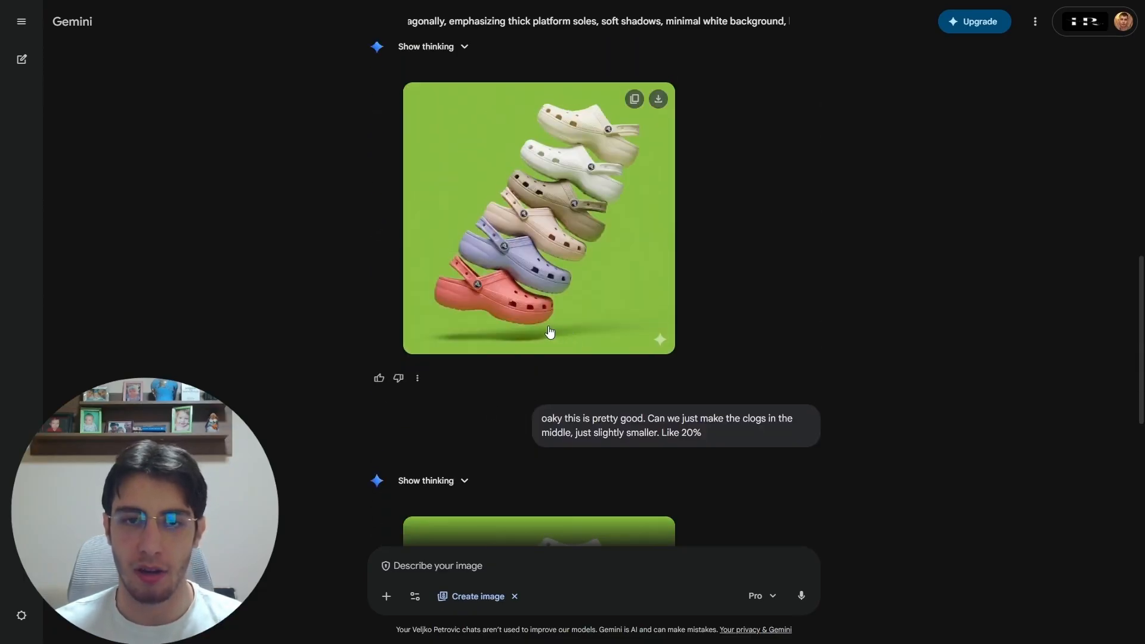
scroll(564, 331, "down", 6)
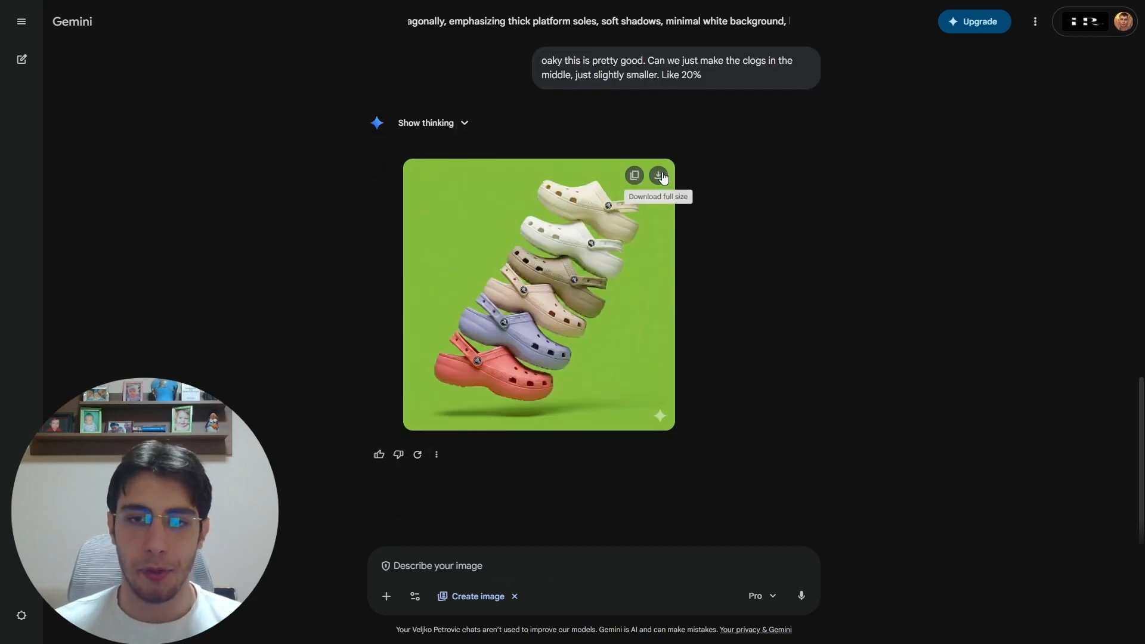
left_click(660, 176)
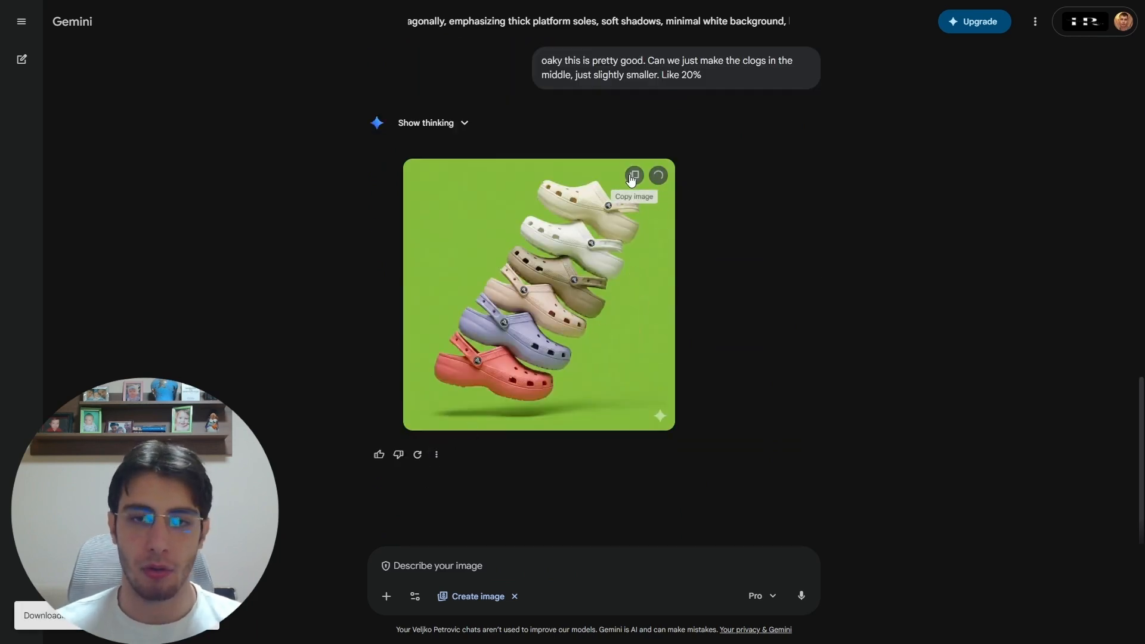
left_click(633, 176)
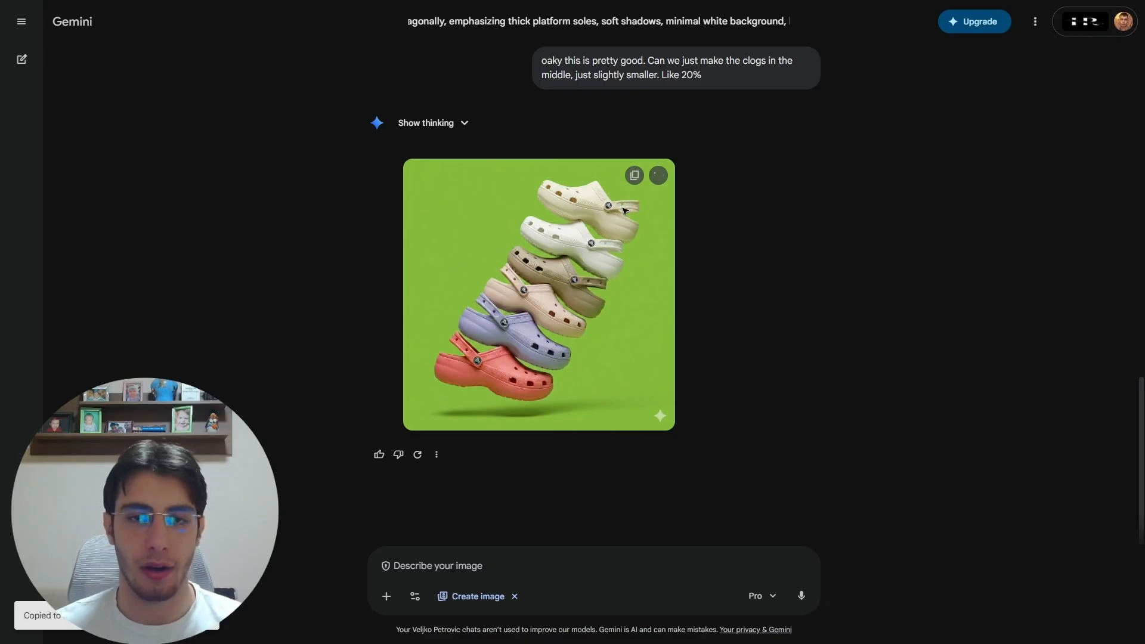
Step: Switch to Figma, paste the clog image beside the new email frame and resize it to 600 × 600
key("alt+Tab")
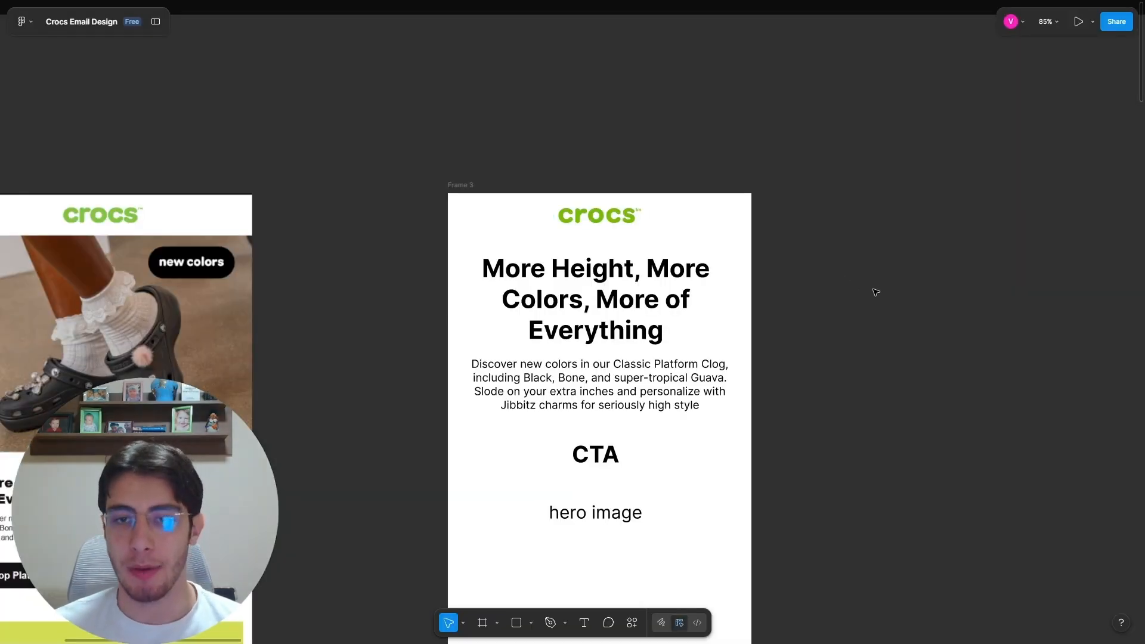
key("ctrl+v")
scroll(644, 268, "down", 5, "ctrl")
scroll(620, 262, "up", 3, "ctrl")
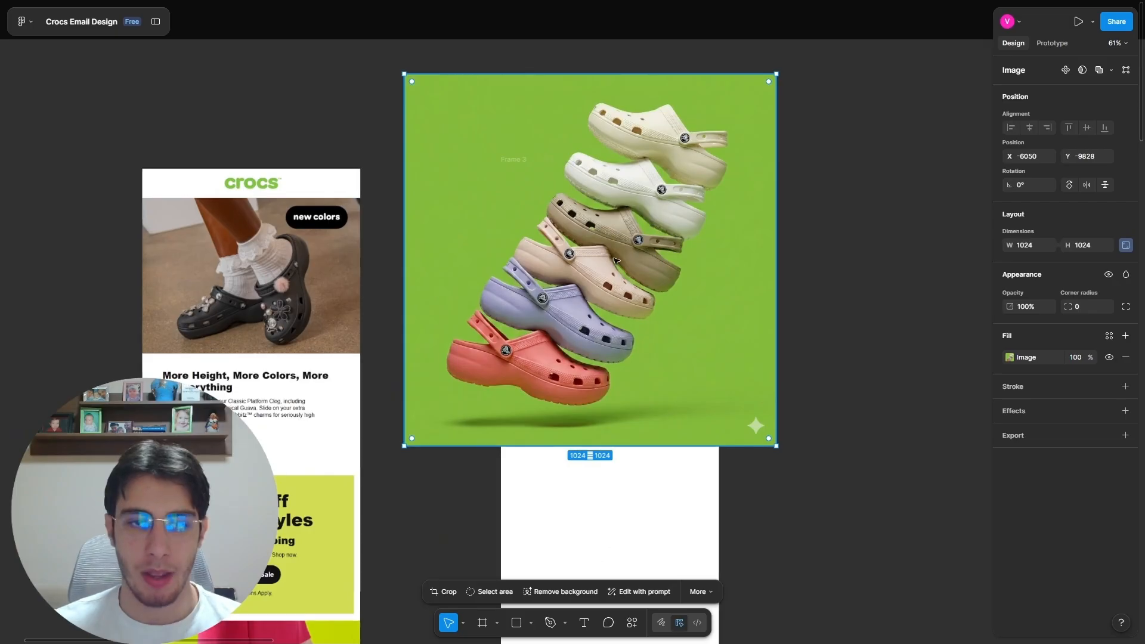
scroll(616, 260, "down", 5, "ctrl")
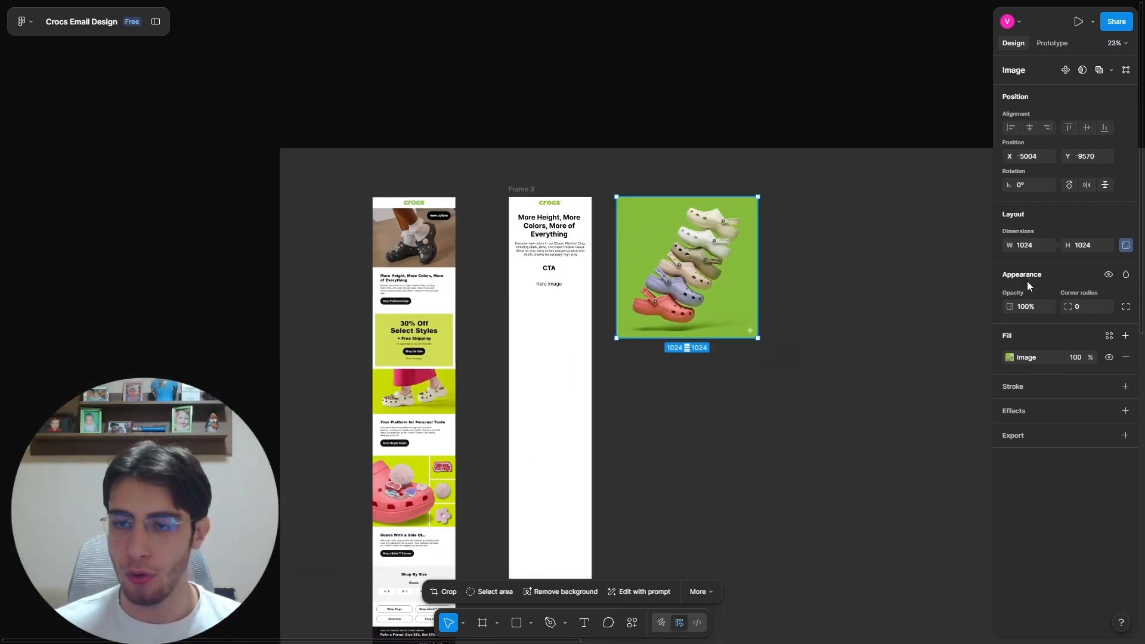
type("600")
key("Return")
Step: Move the clog image into the new email frame at X 0, Y 257 and send it behind the text
left_click_drag(636, 238, 530, 264)
scroll(528, 257, "up", 5, "ctrl")
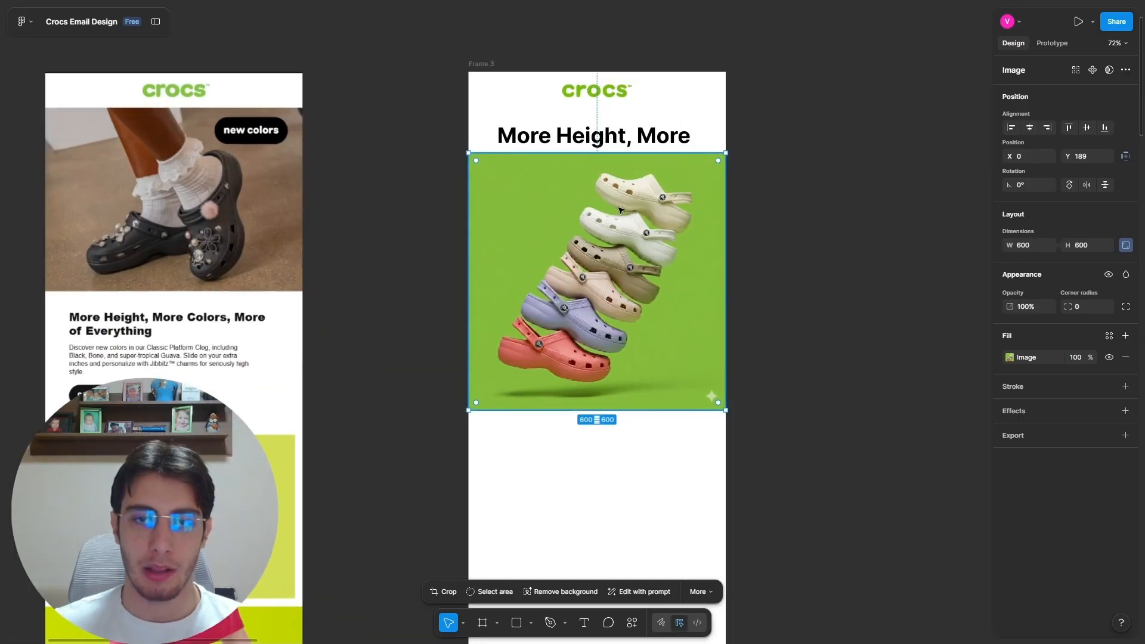
right_click(605, 215)
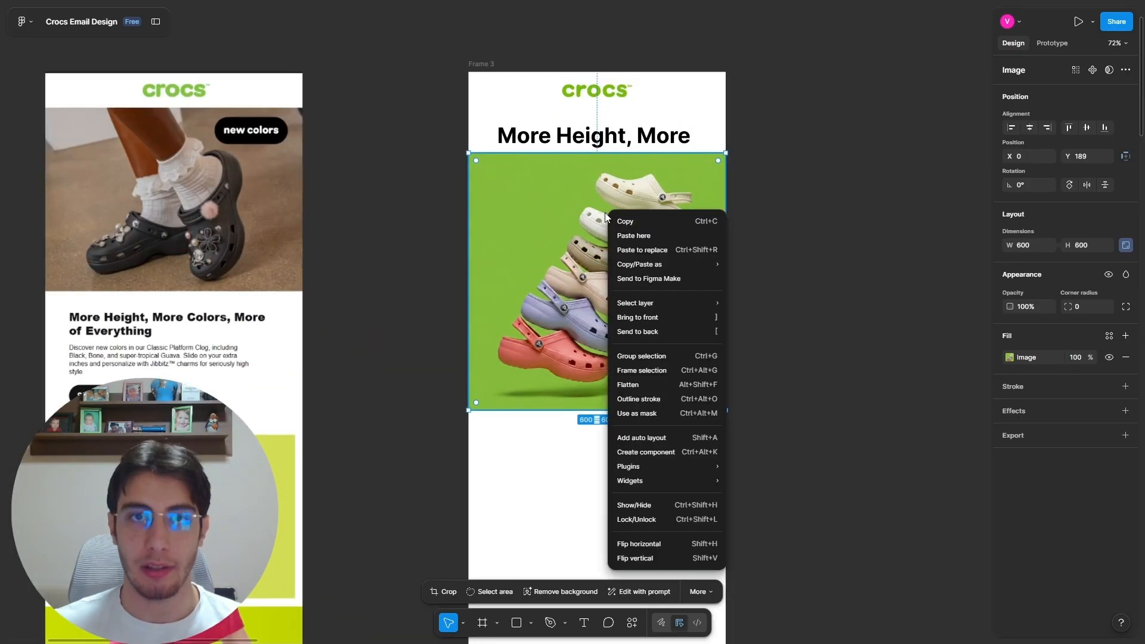
left_click(657, 330)
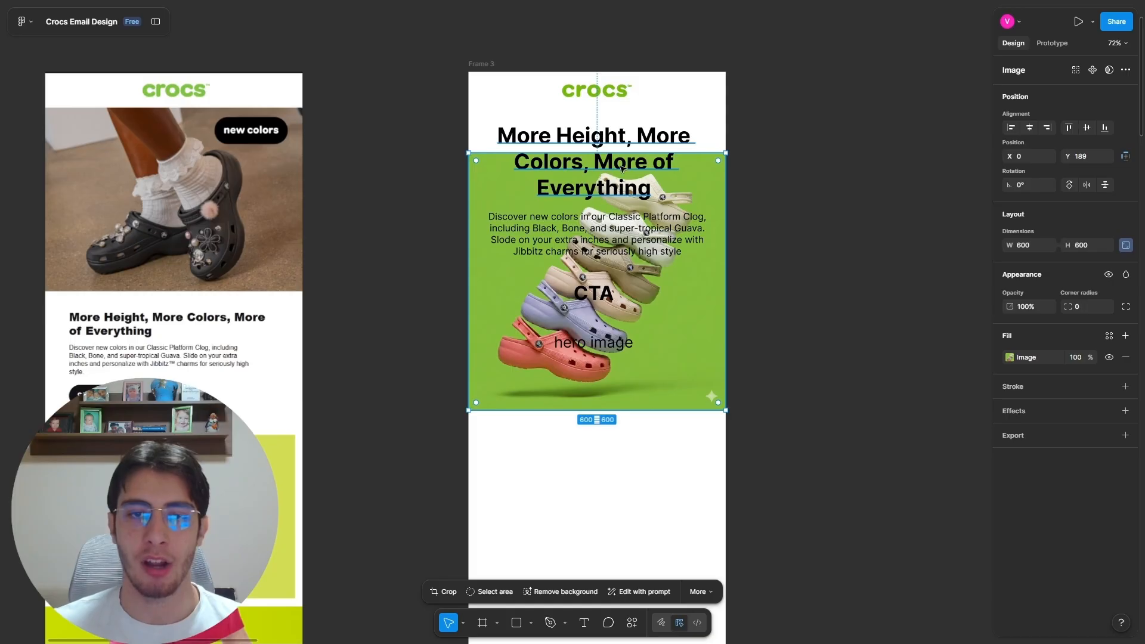
left_click_drag(622, 168, 622, 198)
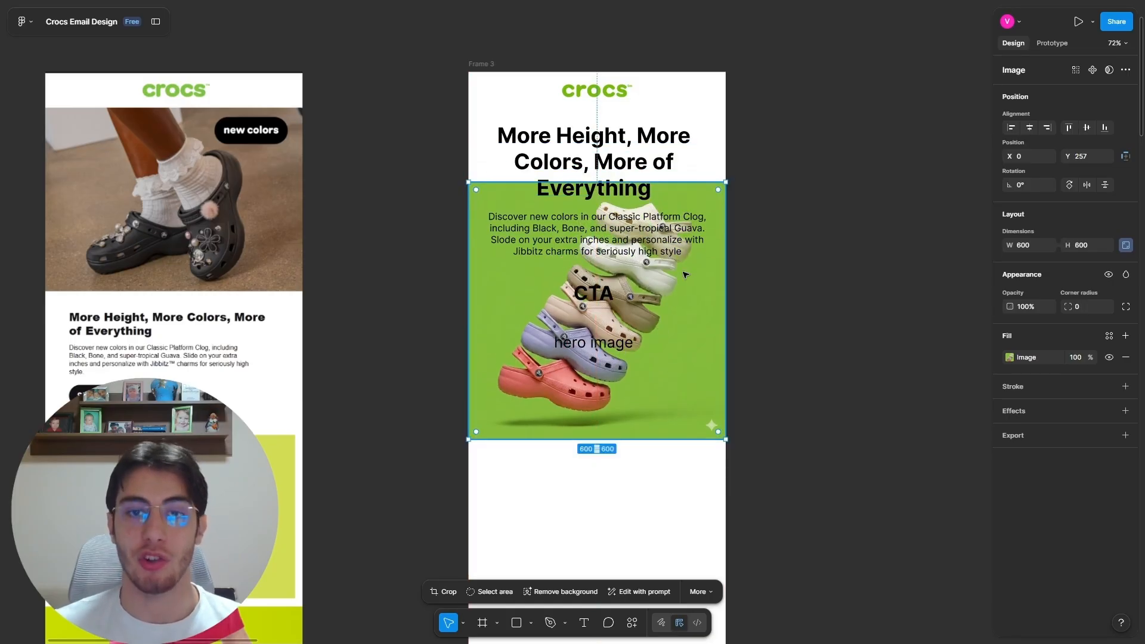
Step: Round the clog image's corners, trying a radius of 30 before setting it to 50
scroll(686, 274, "up", 5)
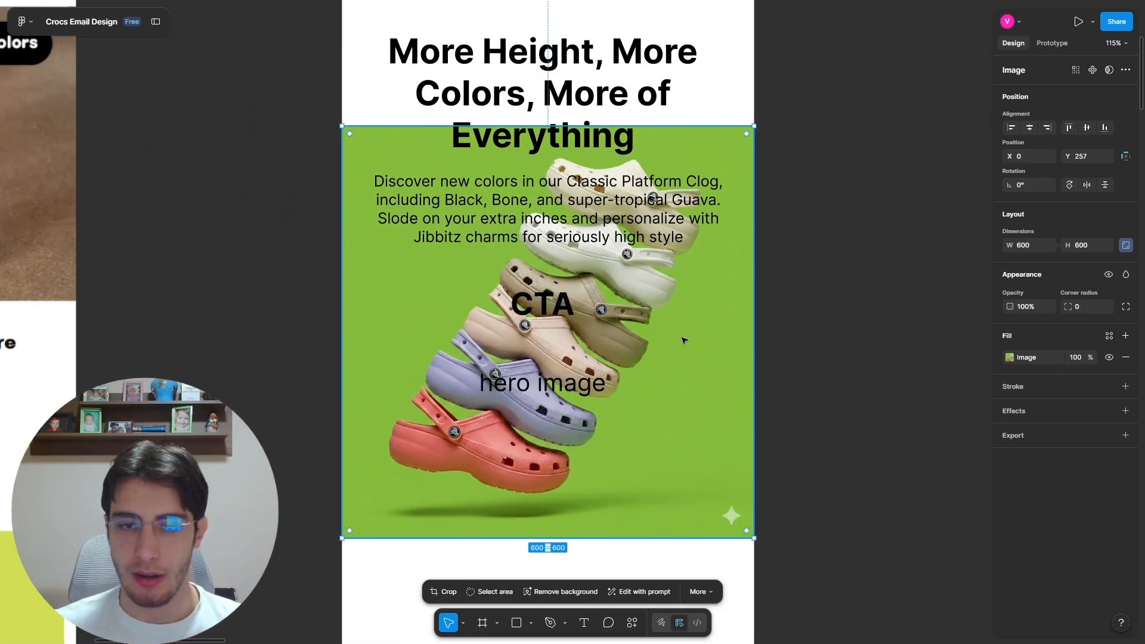
scroll(684, 341, "down", 3)
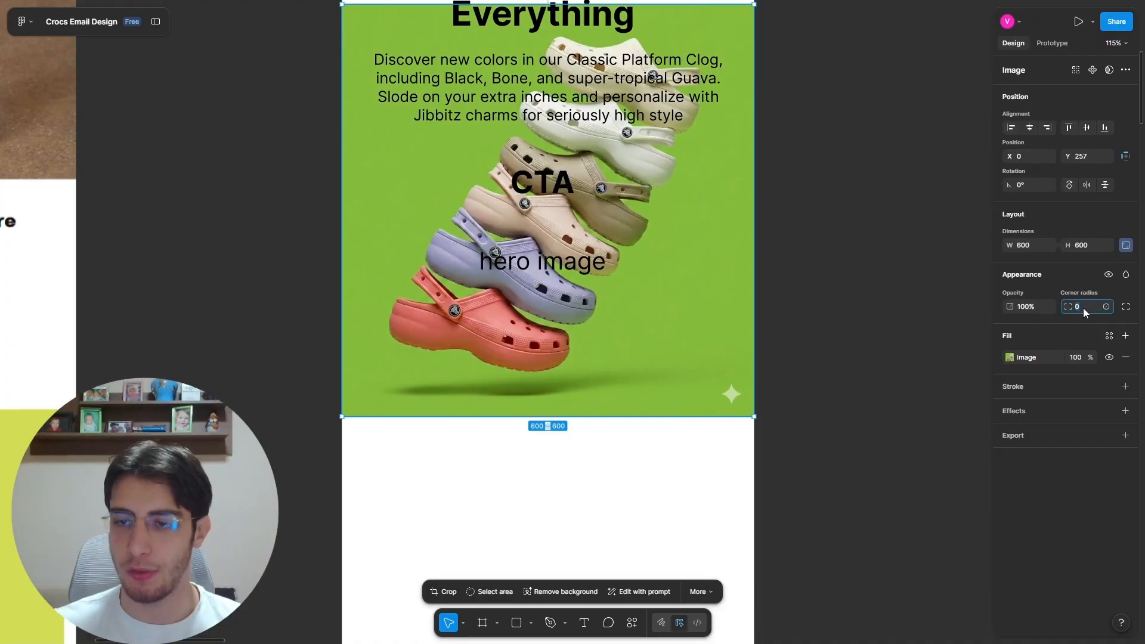
scroll(825, 294, "up", 1)
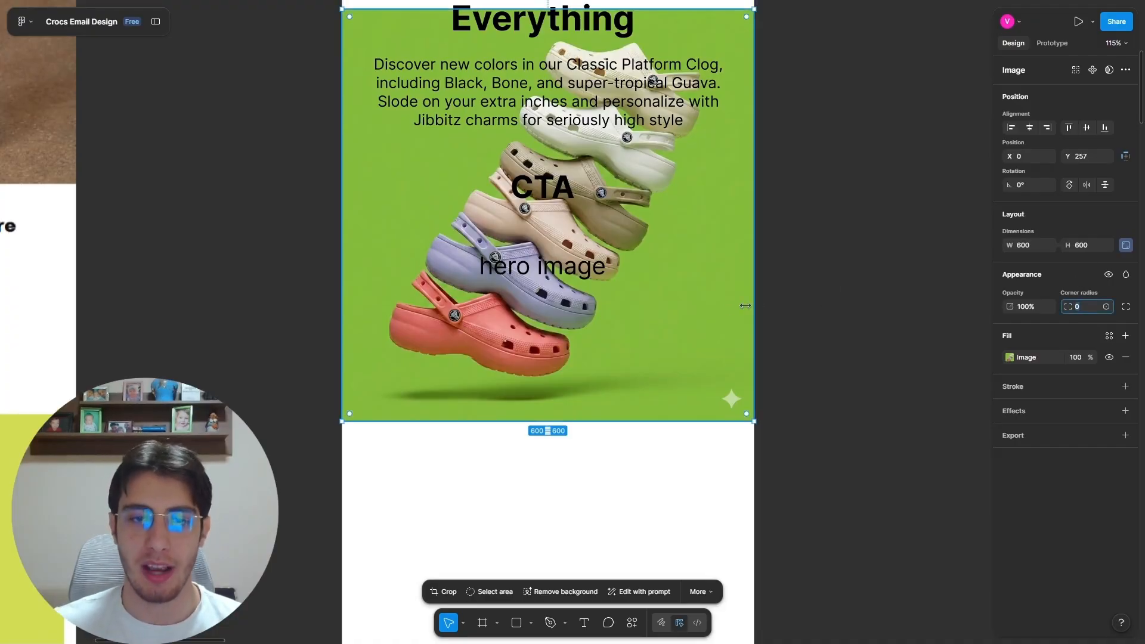
scroll(610, 253, "down", 2)
scroll(737, 249, "down", 2)
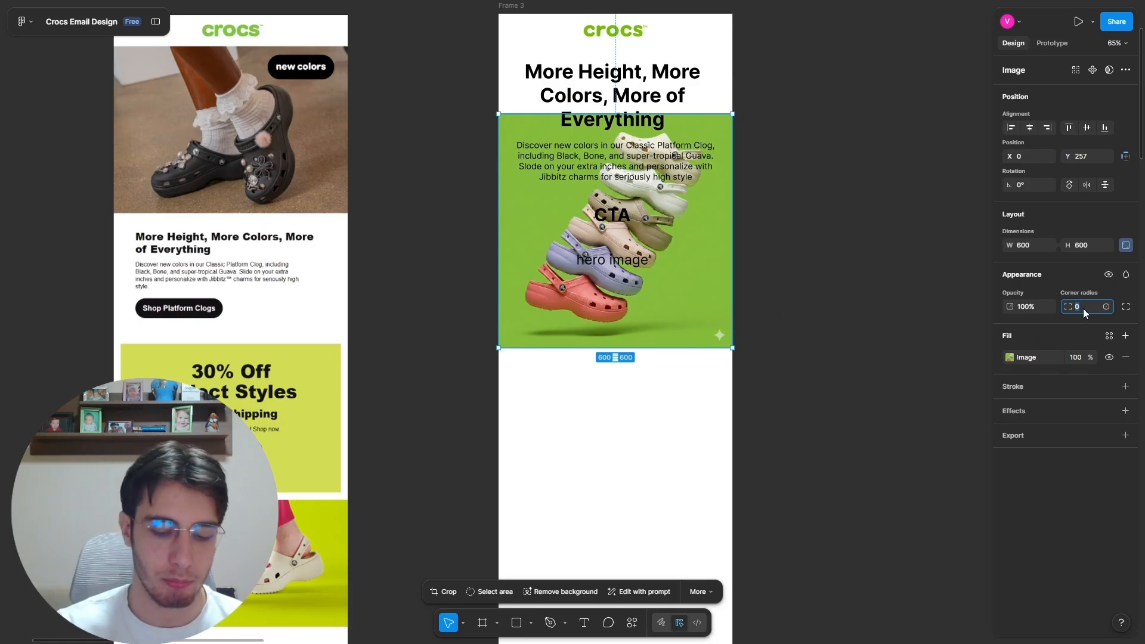
key("Return")
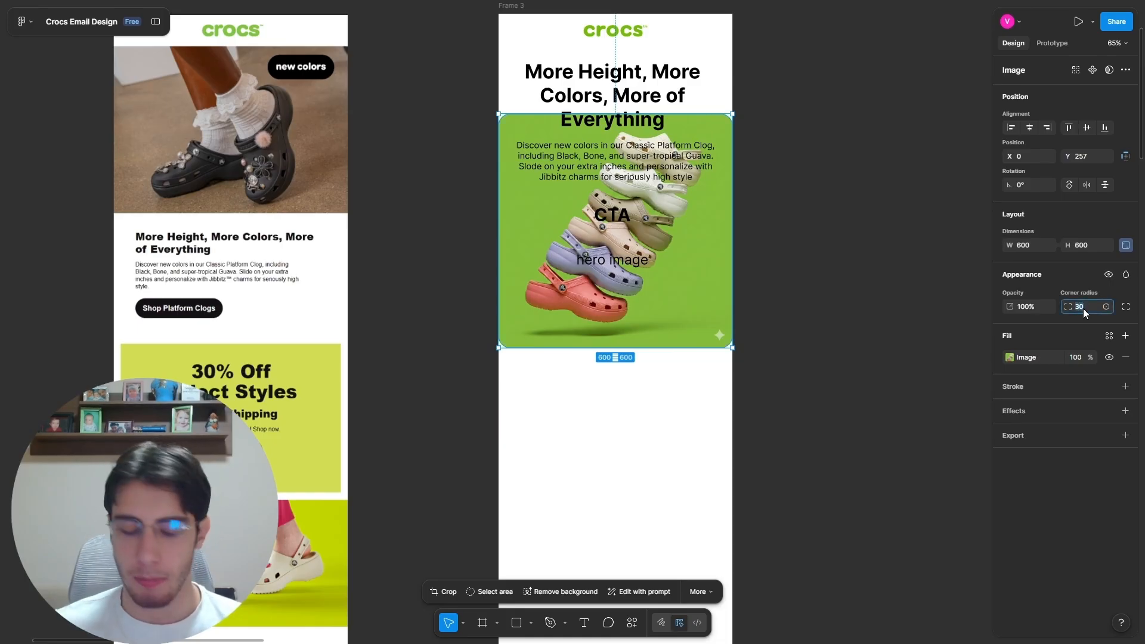
type("50")
key("Return")
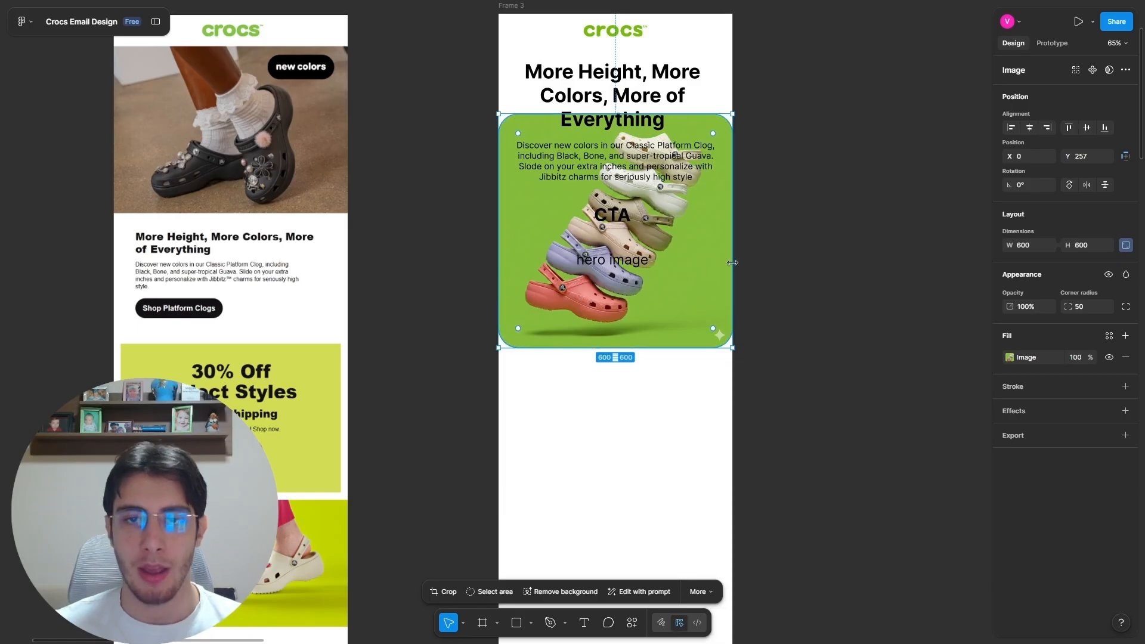
scroll(730, 262, "up", 2)
left_click_drag(700, 176, 696, 105)
key("ctrl+z")
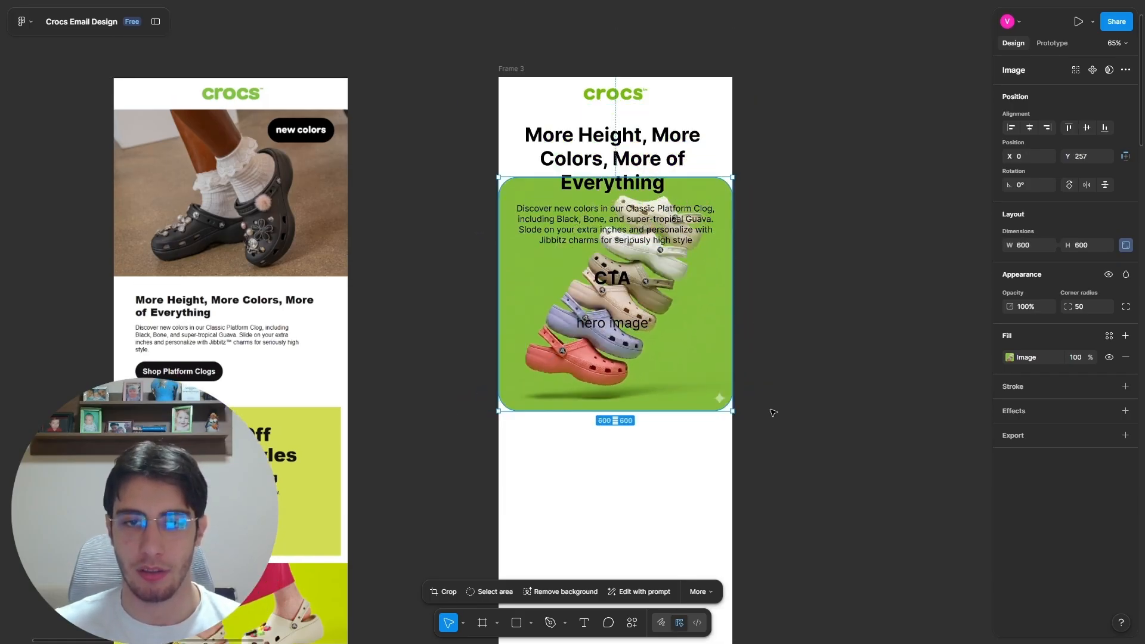
Step: Try the clog image at a width of 700 with its proportions locked, and return the width to 600
left_click(1125, 246)
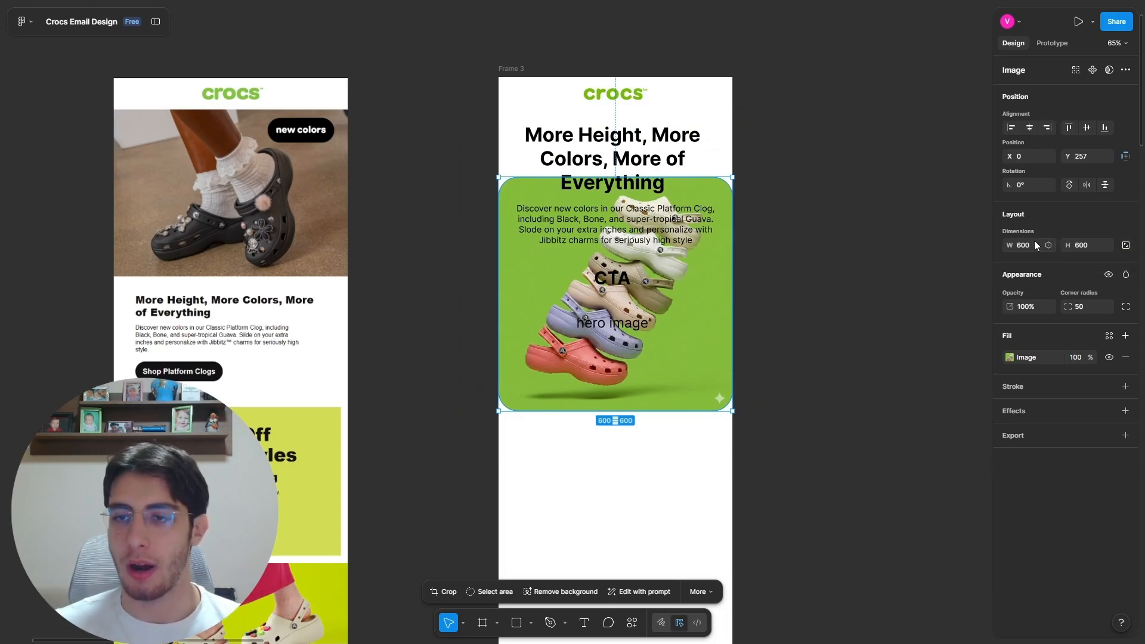
left_click(1126, 246)
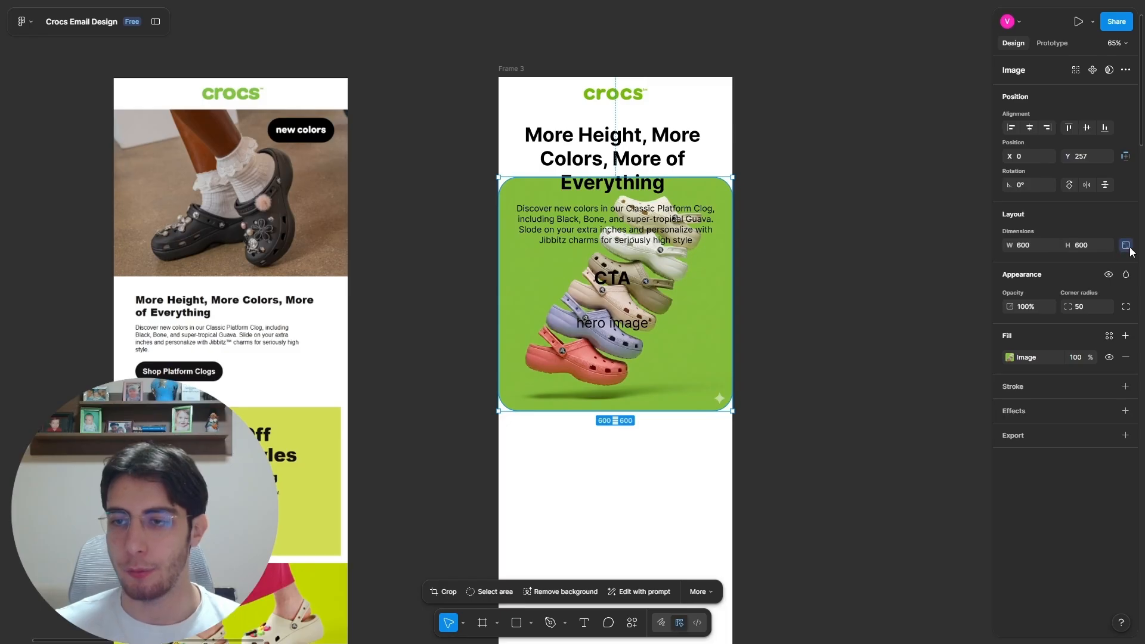
left_click(1026, 247)
type("70")
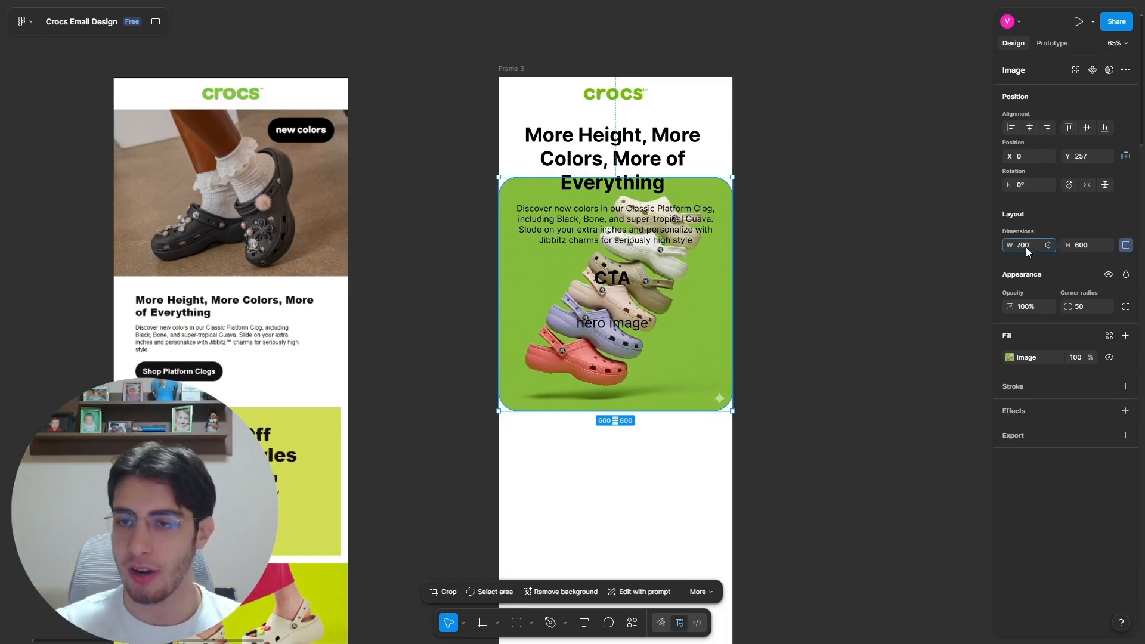
type("0")
key("Return")
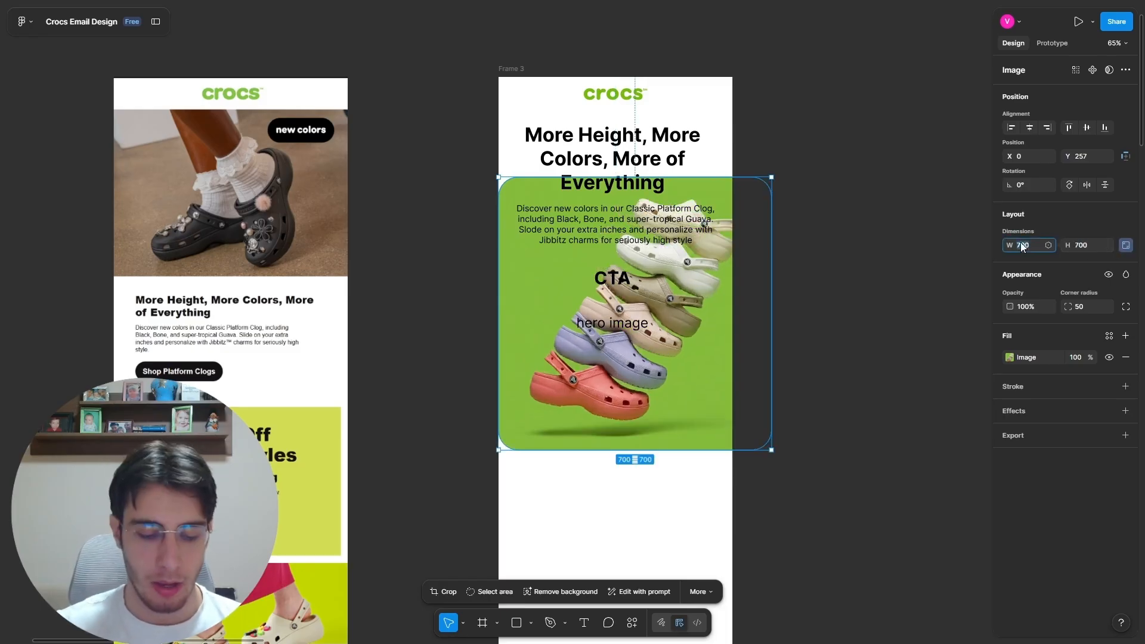
type("600")
key("Return")
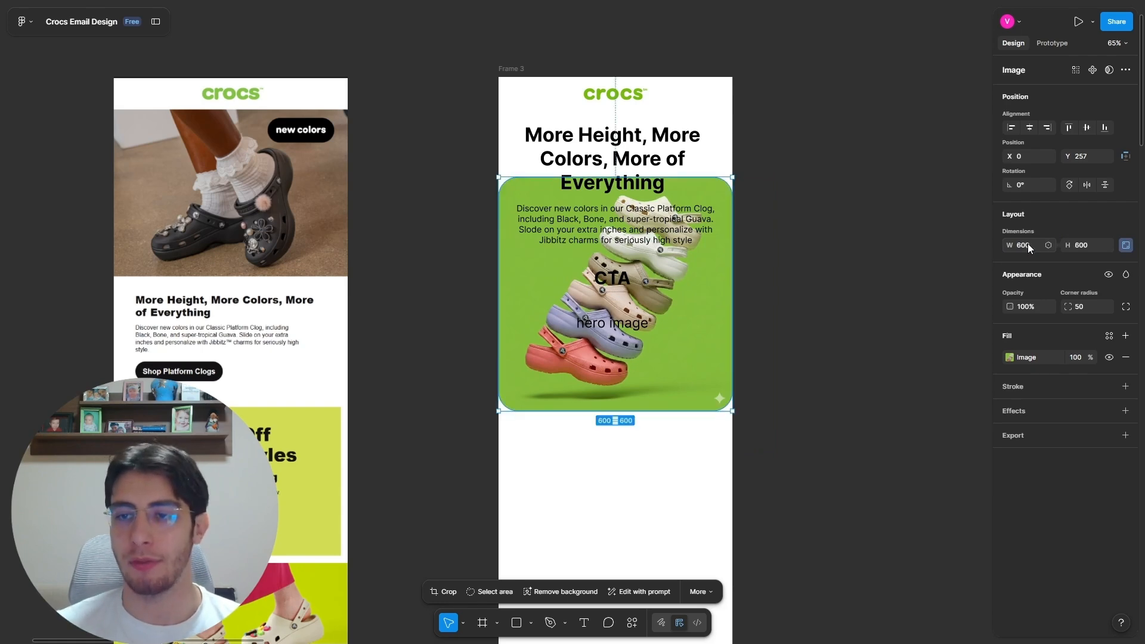
Step: Try the clog image at a height of 1200 with its proportions unlocked, and return it to 600 × 600
left_click(1080, 245)
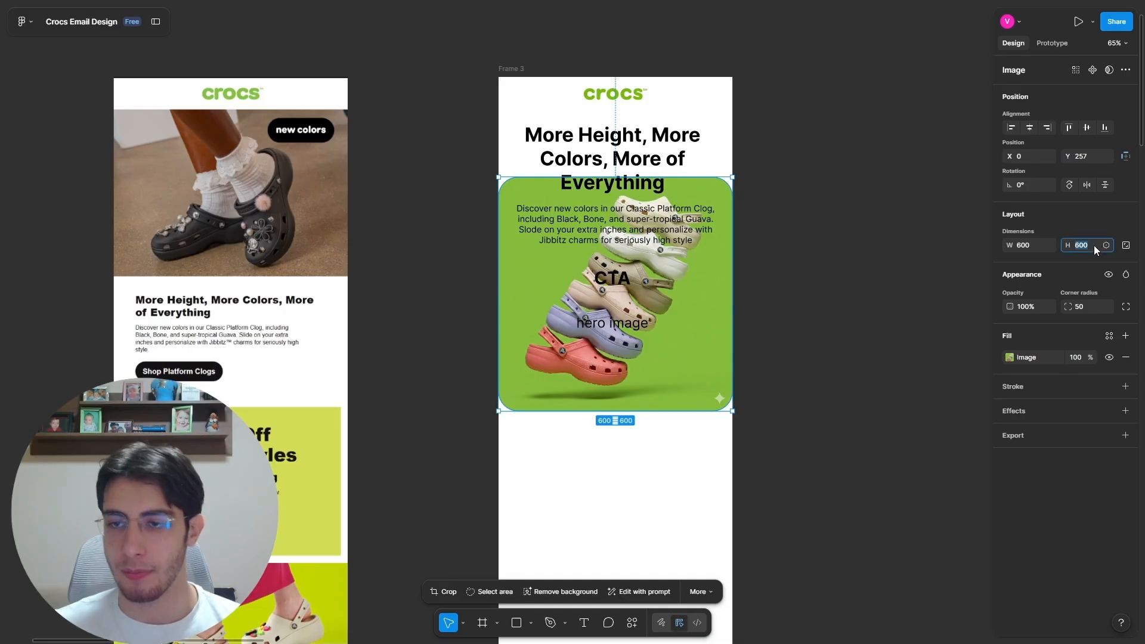
type("1200")
key("Return")
left_click(1028, 243)
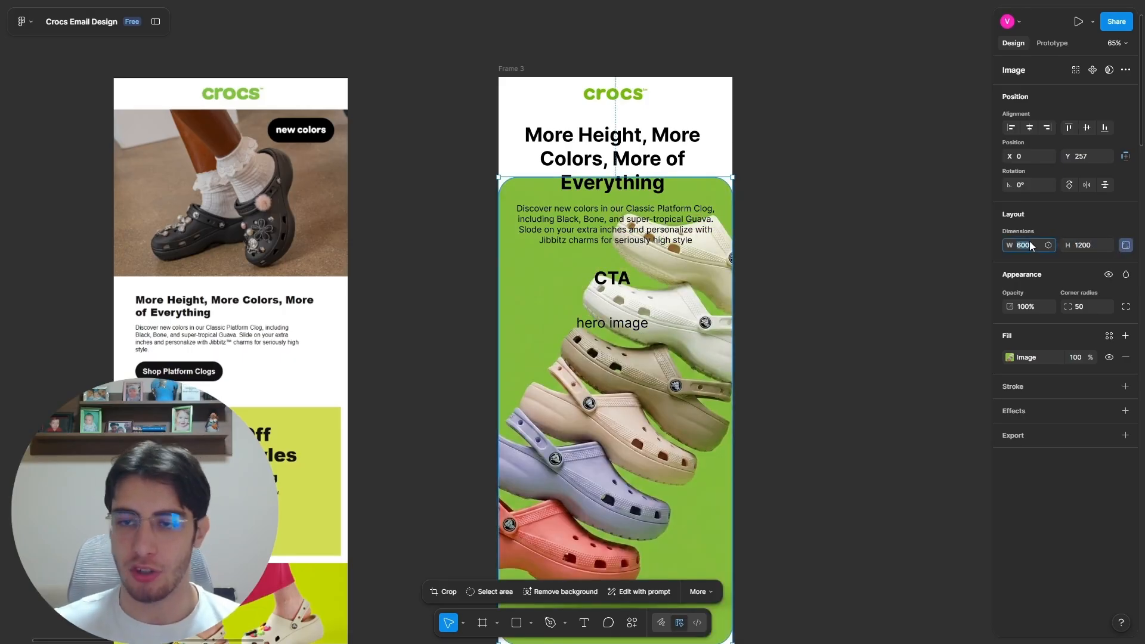
key("Return")
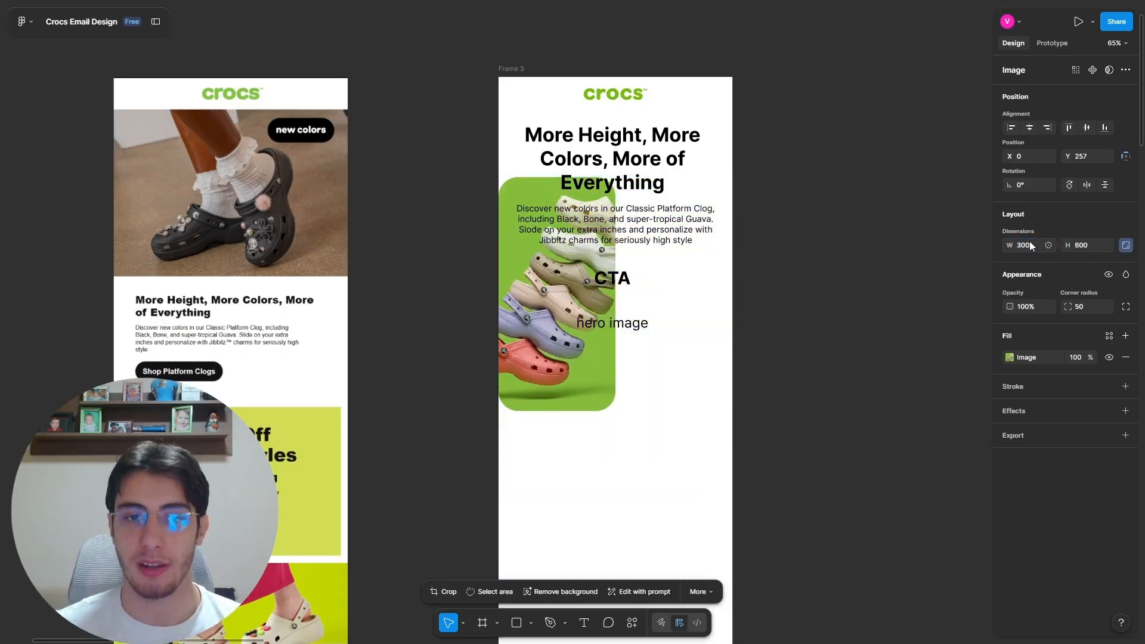
type("600")
key("Return")
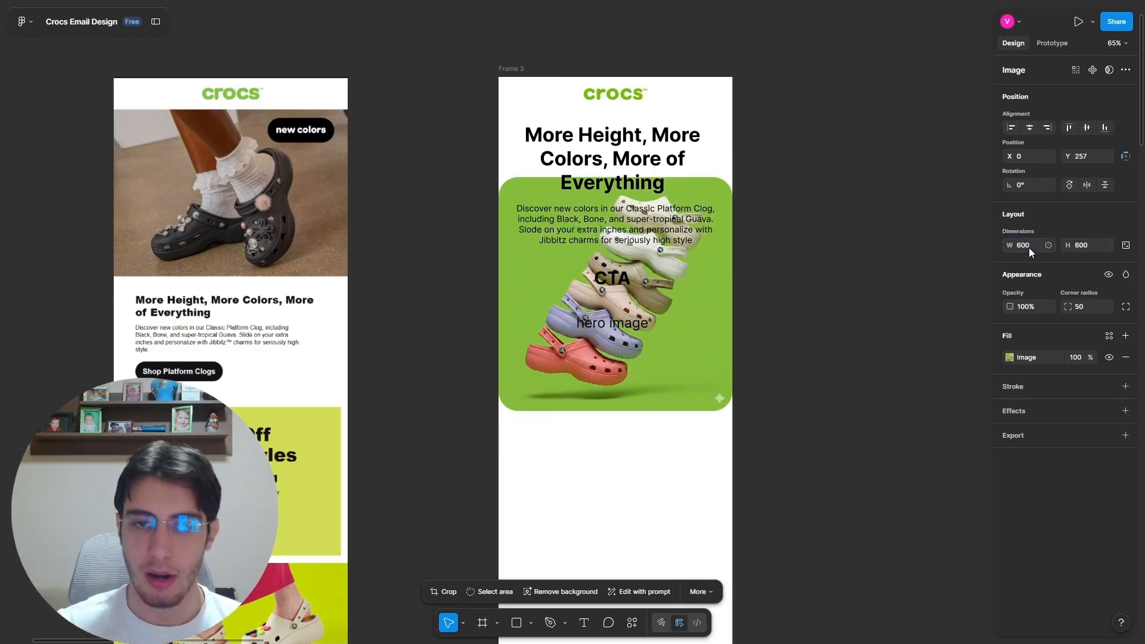
Step: Try stretching the clog image's upper edge to Y 68 just below the logo, and set its height back to 600
left_click(1139, 246)
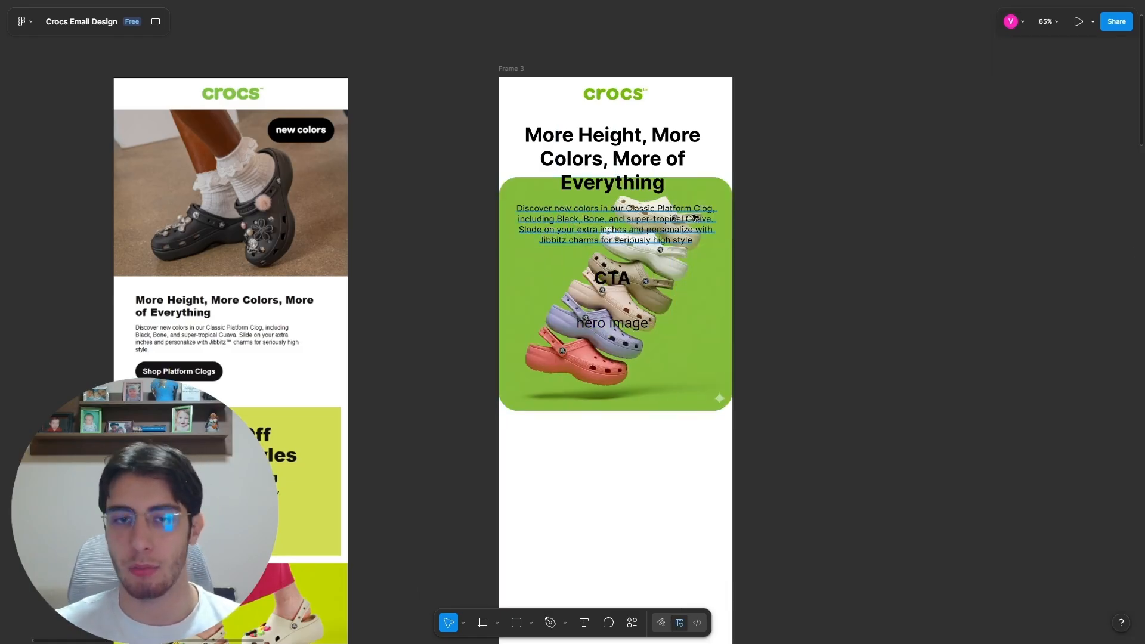
left_click(686, 262)
left_click(1085, 246)
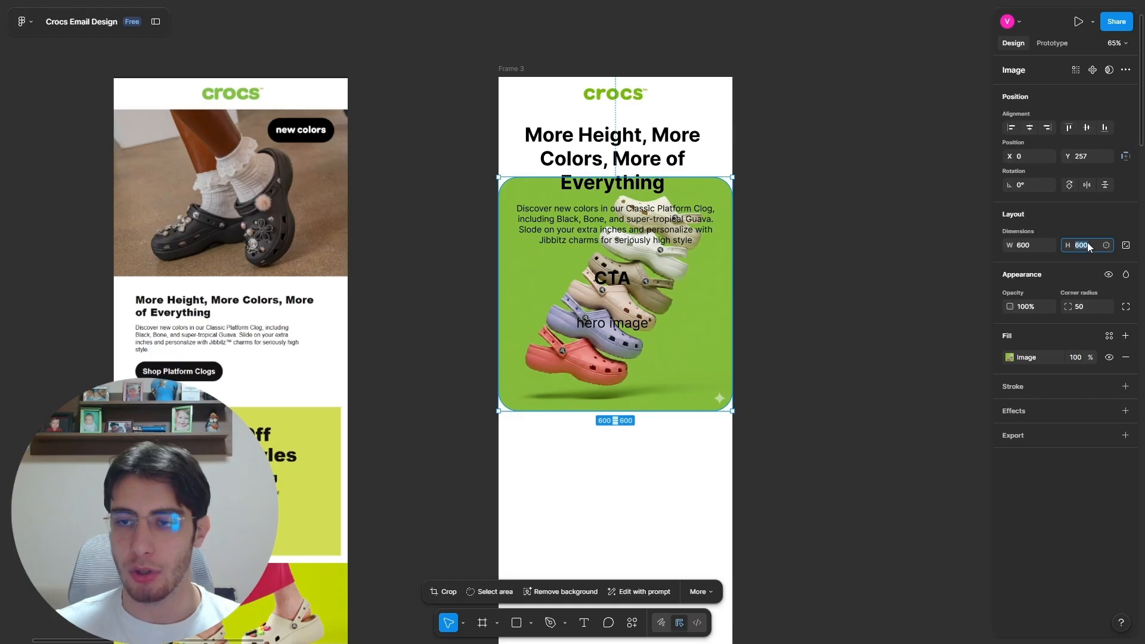
left_click(866, 248)
left_click(722, 400)
left_click_drag(708, 177, 708, 106)
scroll(709, 106, "up", 5)
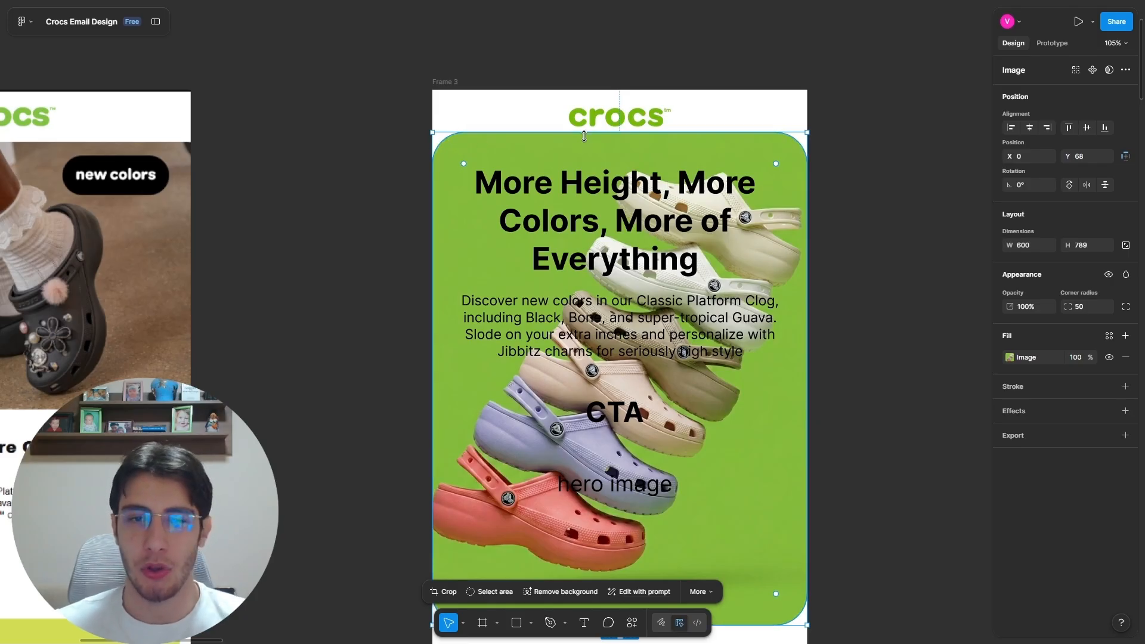
scroll(508, 134, "down", 3)
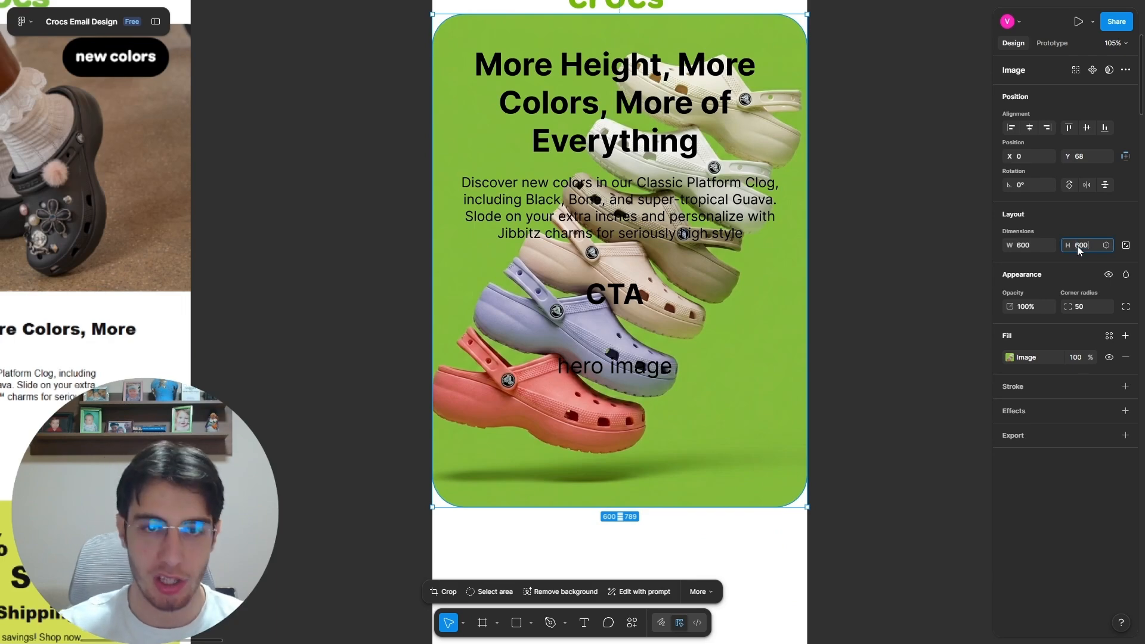
key("Return")
Step: Move the clog image down within the email frame to X 0, Y 300
left_click_drag(722, 251, 722, 396)
scroll(683, 362, "down", 4)
scroll(691, 269, "up", 2)
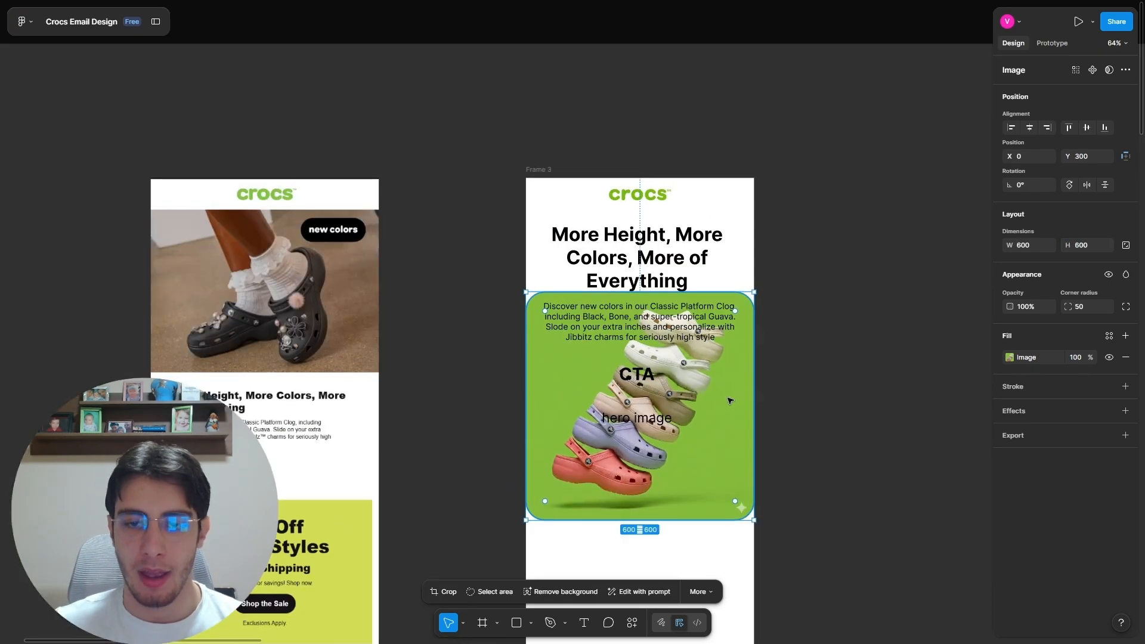
Step: Draw a rectangle about 363 × 223 beside the email frame and fill it with green 85BC3C sampled from the clog image's background
scroll(730, 401, "down", 3)
key("r")
left_click_drag(809, 363, 945, 448)
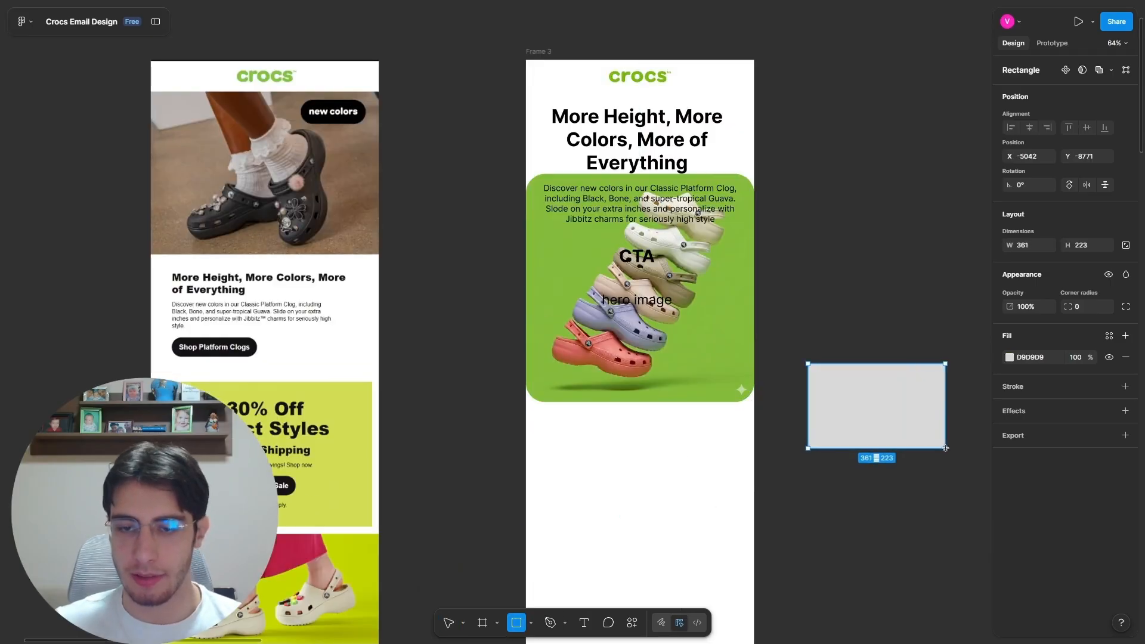
scroll(681, 352, "down", 2)
scroll(861, 331, "up", 4)
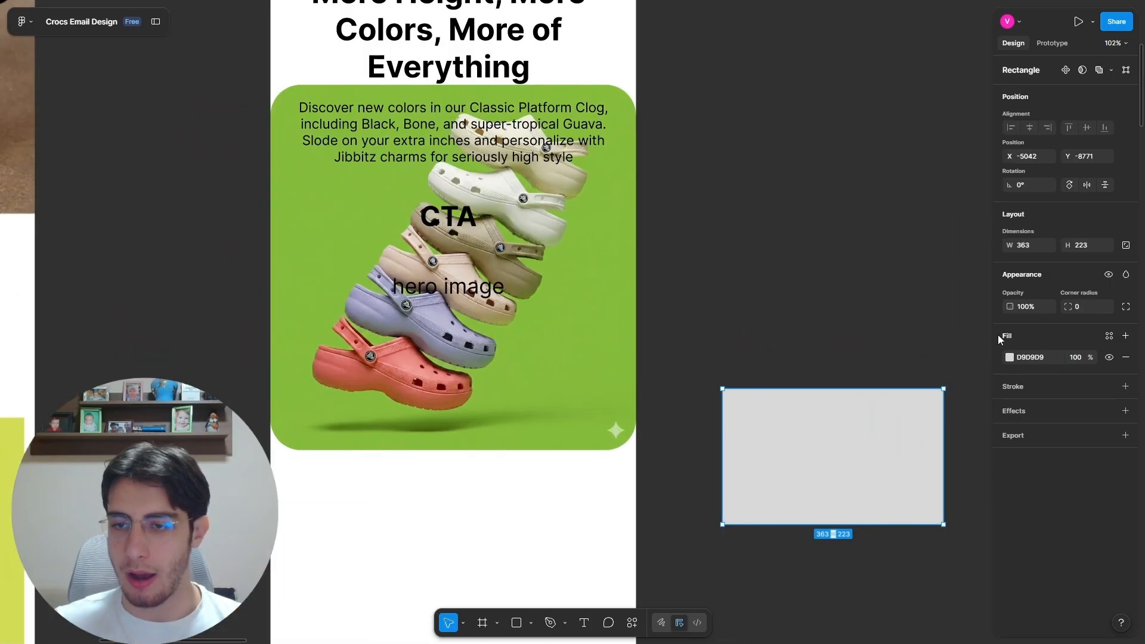
left_click(1009, 356)
left_click(866, 531)
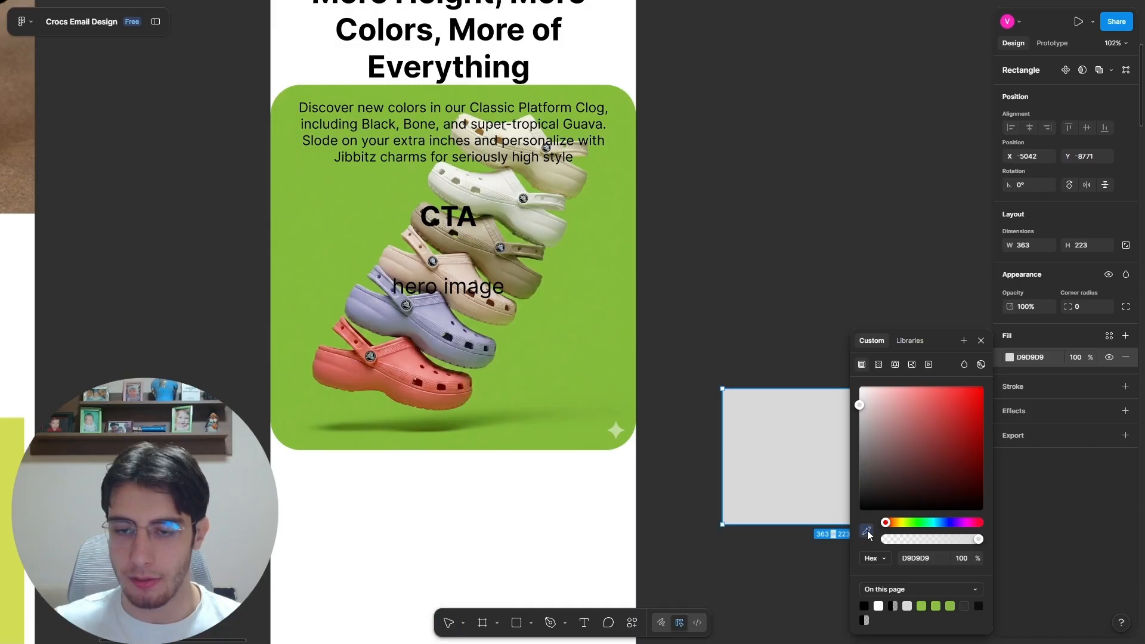
left_click(583, 370)
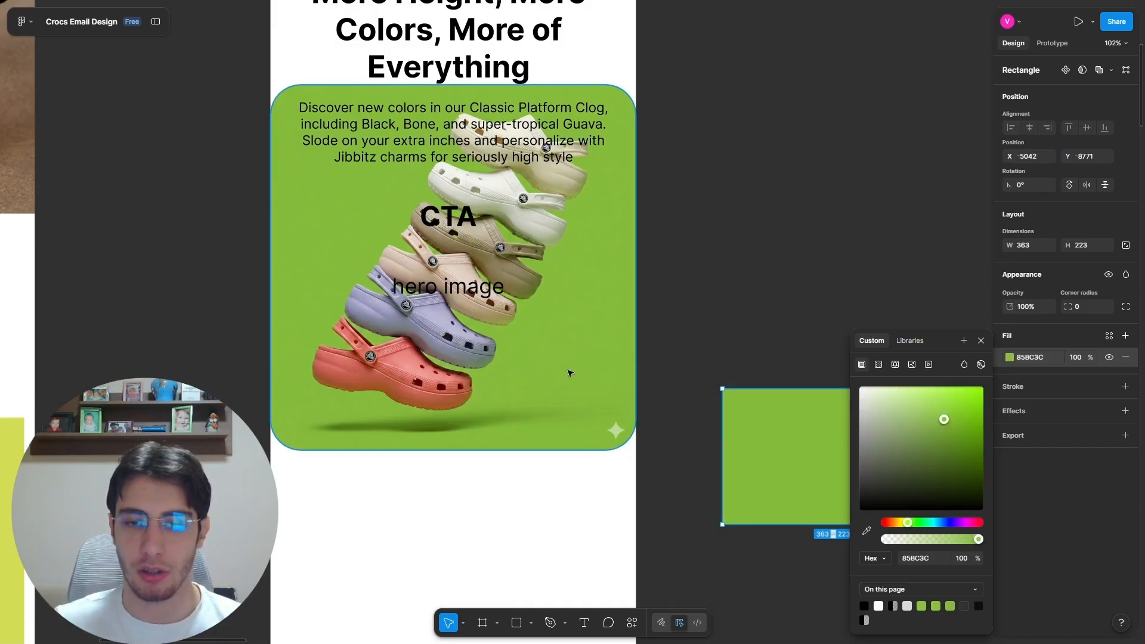
Step: Move the green rectangle into the email frame at X 0, Y 68 below the logo and size it to 600 × 255
scroll(495, 216, "down", 5)
left_click_drag(617, 308, 610, 188)
scroll(474, 166, "up", 3)
left_click_drag(504, 188, 504, 115)
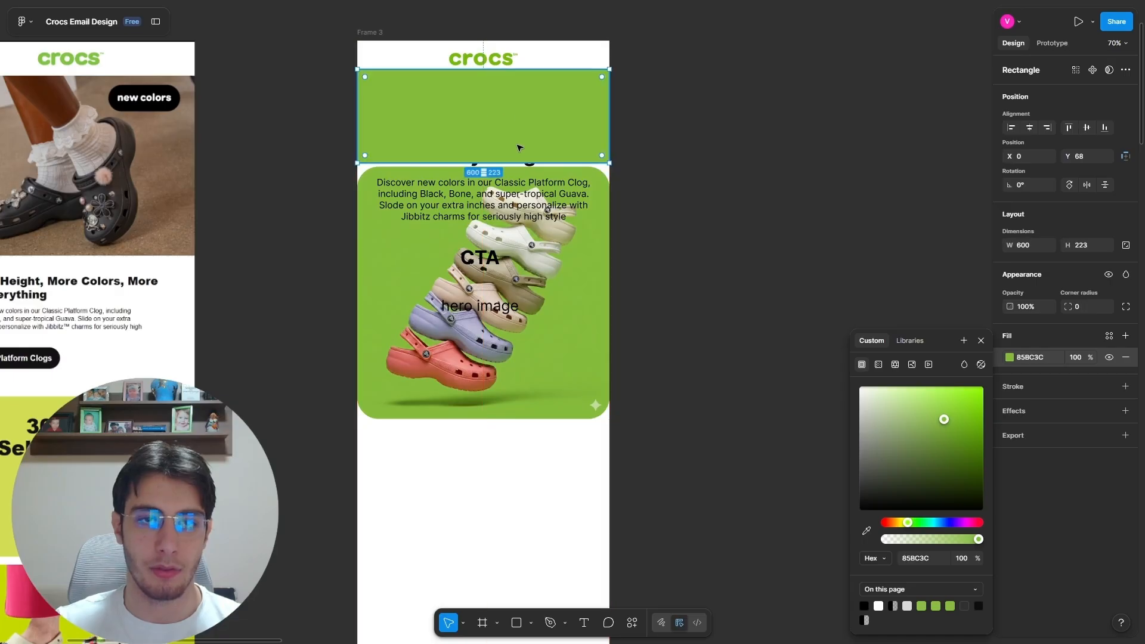
left_click_drag(515, 162, 515, 176)
Step: Send the green rectangle to the back and extend its lower edge behind the clog image's upper rounded corners
right_click(581, 110)
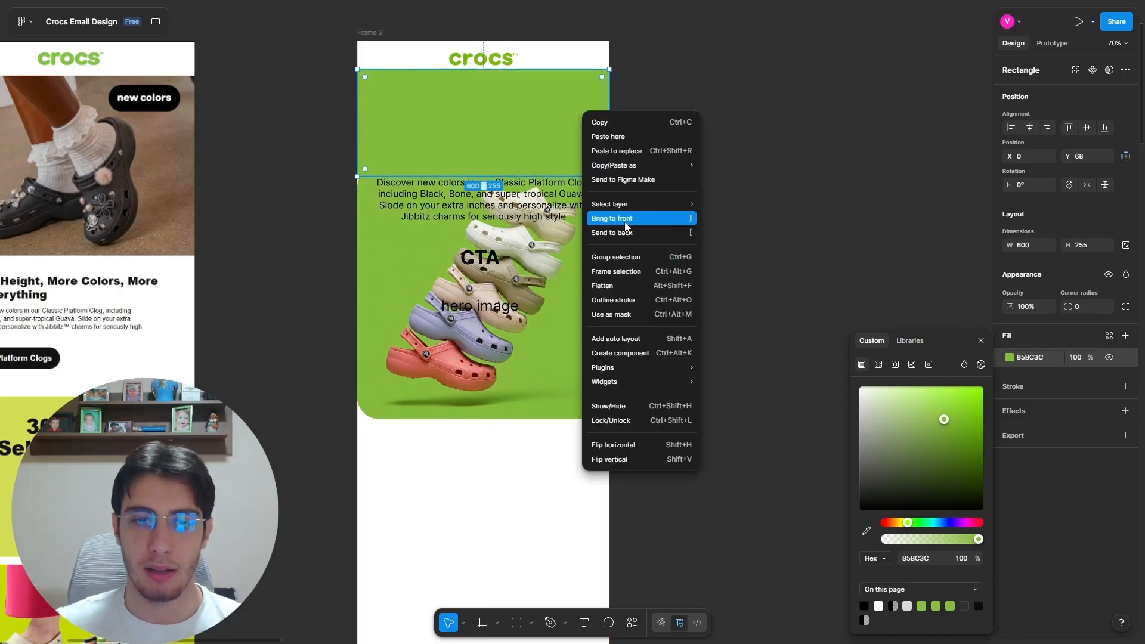
left_click(626, 233)
left_click(726, 215)
scroll(509, 142, "up", 4)
left_click(667, 163)
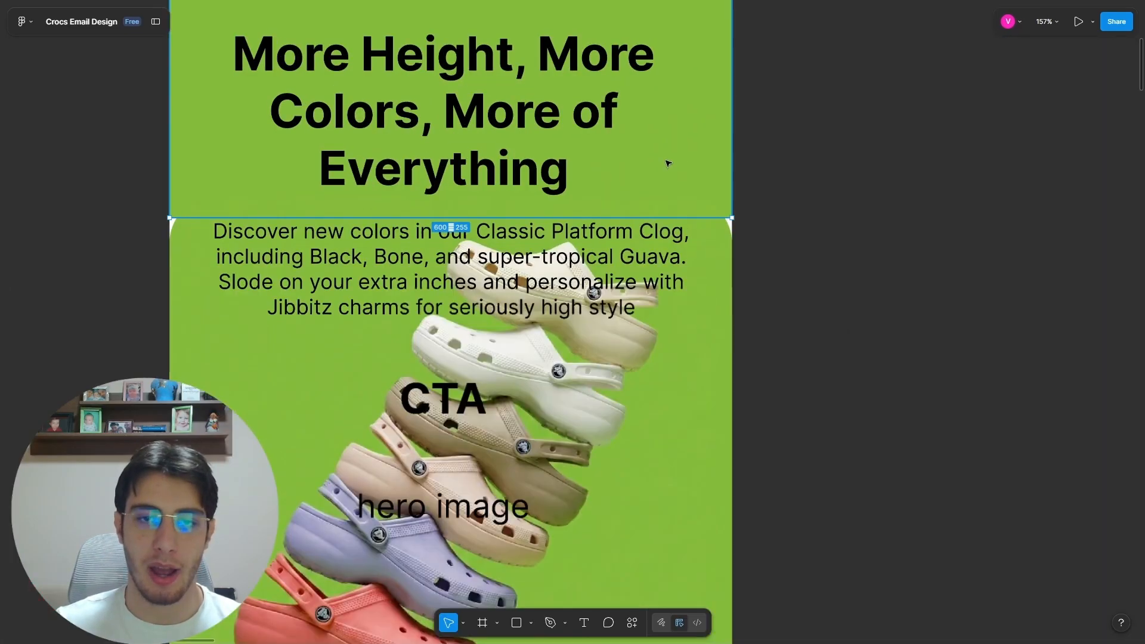
left_click_drag(694, 218, 695, 248)
left_click(847, 241)
scroll(847, 240, "down", 3)
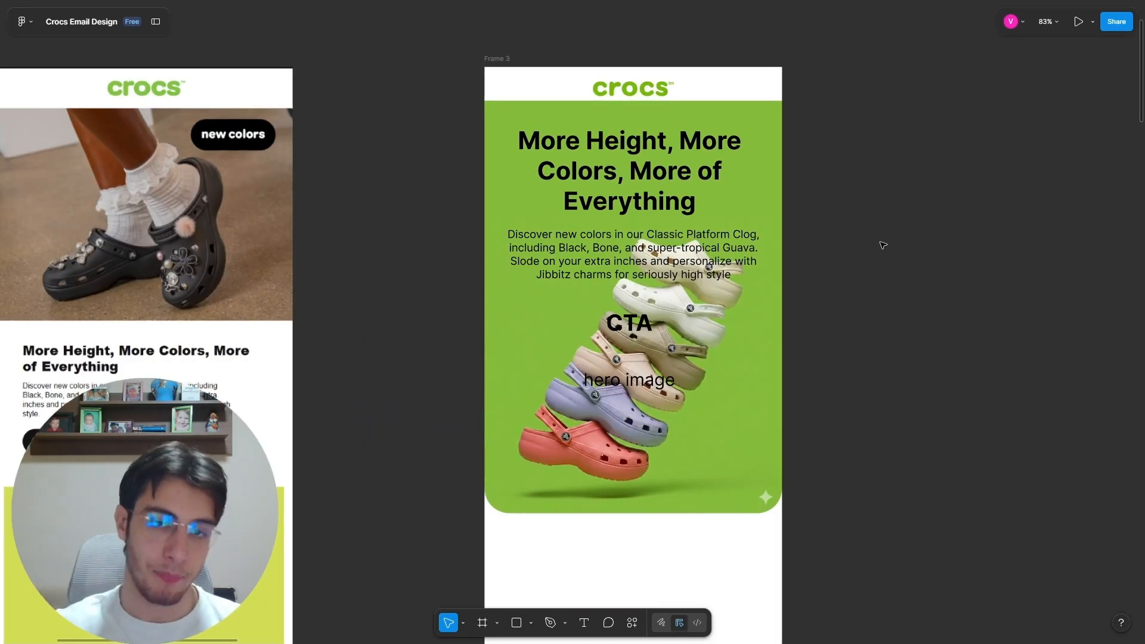
Step: Delete the "hero image" placeholder text and move the CTA text down over the clogs to X 155, Y 600
left_click(659, 387)
key("Delete")
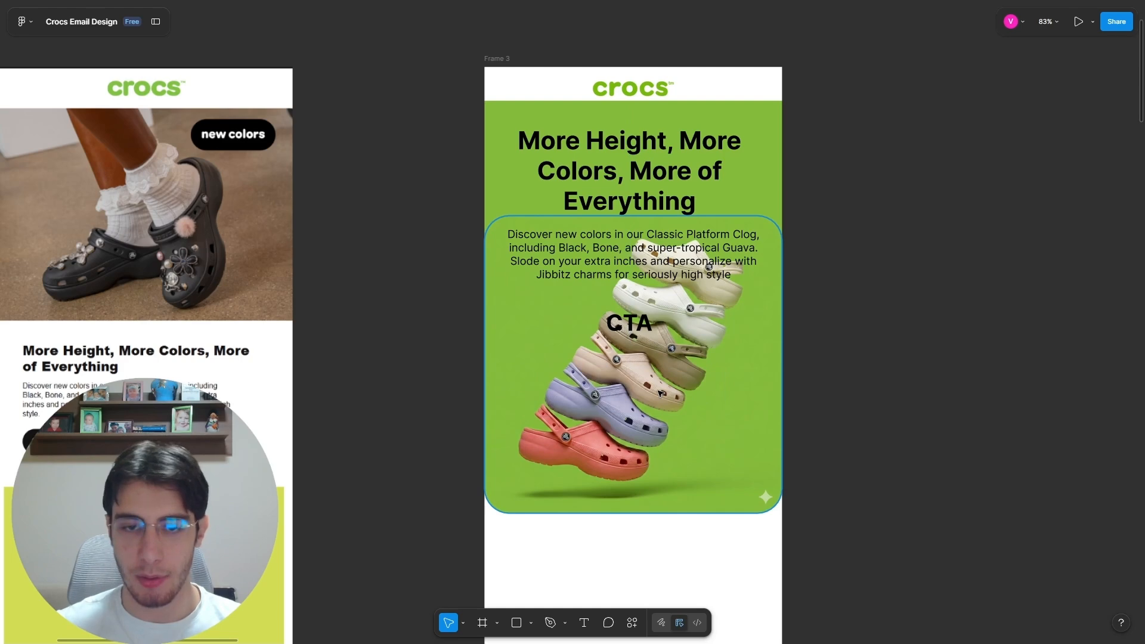
left_click_drag(629, 323, 654, 380)
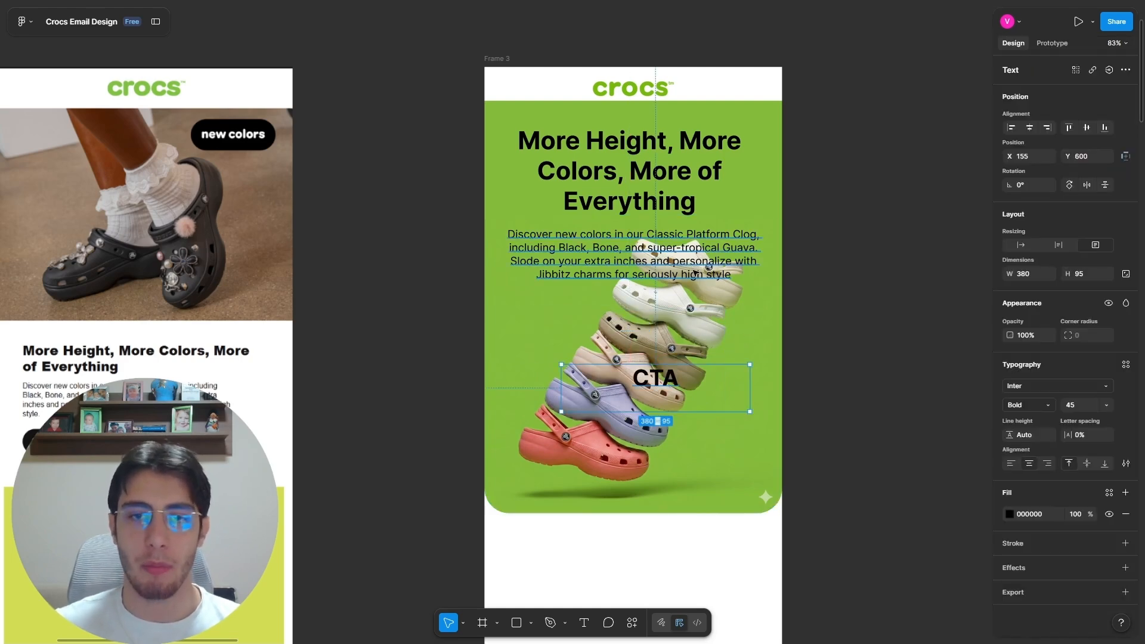
Step: Change the font of the heading "More Height, More Colors, More of Everything" to Karl
scroll(708, 252, "up", 2)
left_click(619, 173)
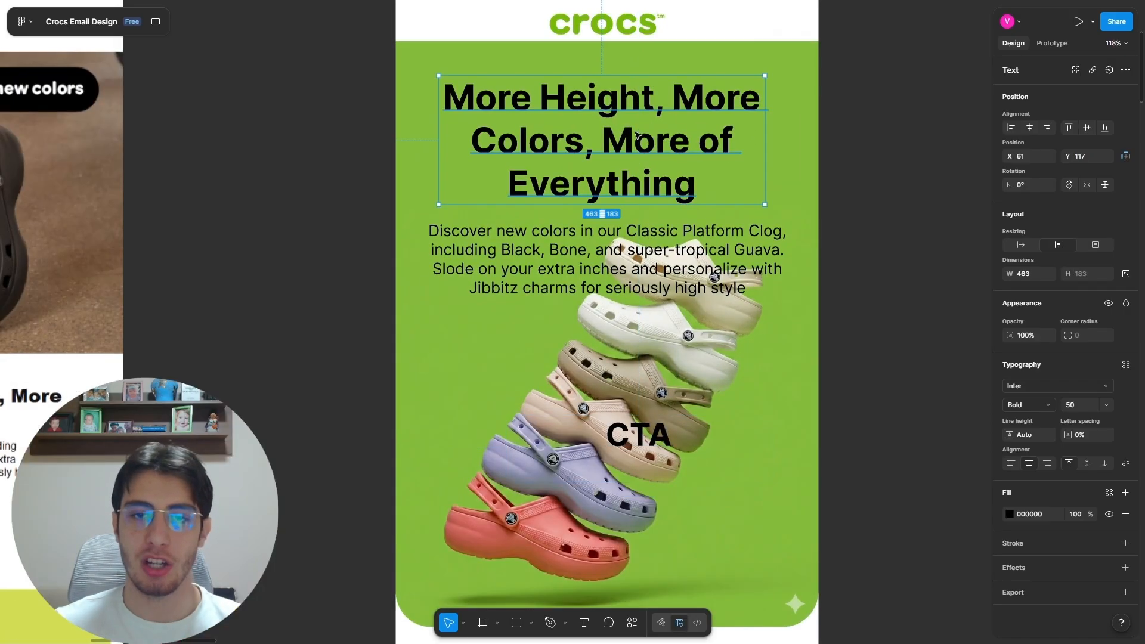
scroll(759, 357, "down", 3)
scroll(825, 301, "up", 2)
left_click(1071, 385)
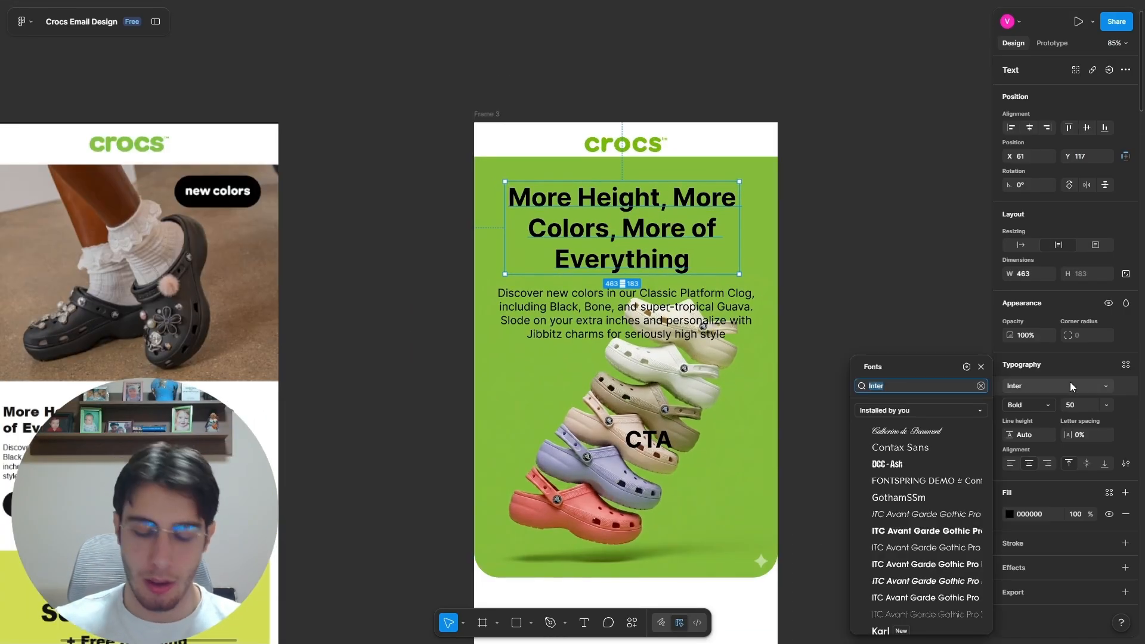
type("Karl")
left_click(953, 407)
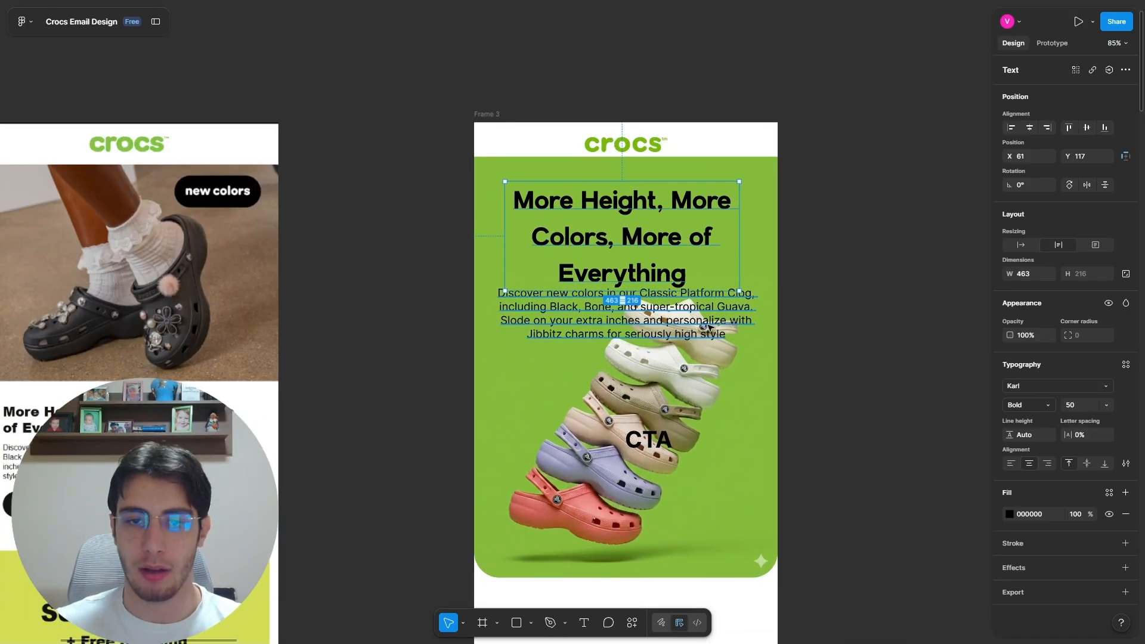
Step: Change the font of the body paragraph below the heading to Karl
key("Tab")
left_click(1060, 385)
type("Karl")
key("Return")
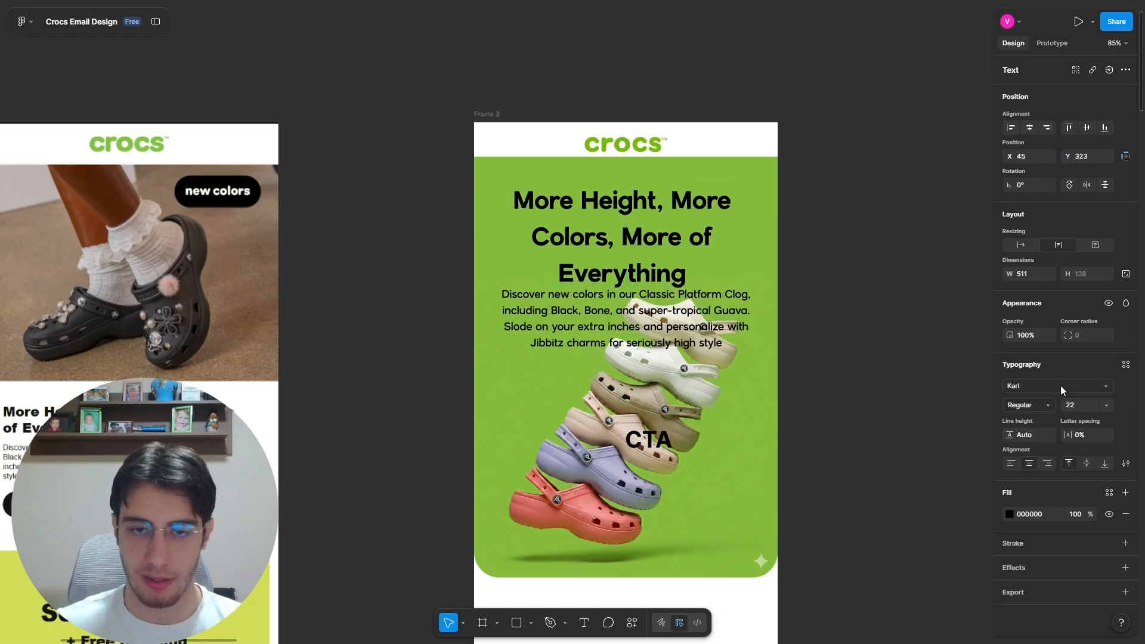
Step: Space the body paragraph and heading apart, placing the heading at X 69, Y 86 with left-aligned text
left_click_drag(693, 313, 688, 340)
left_click_drag(698, 254, 691, 231)
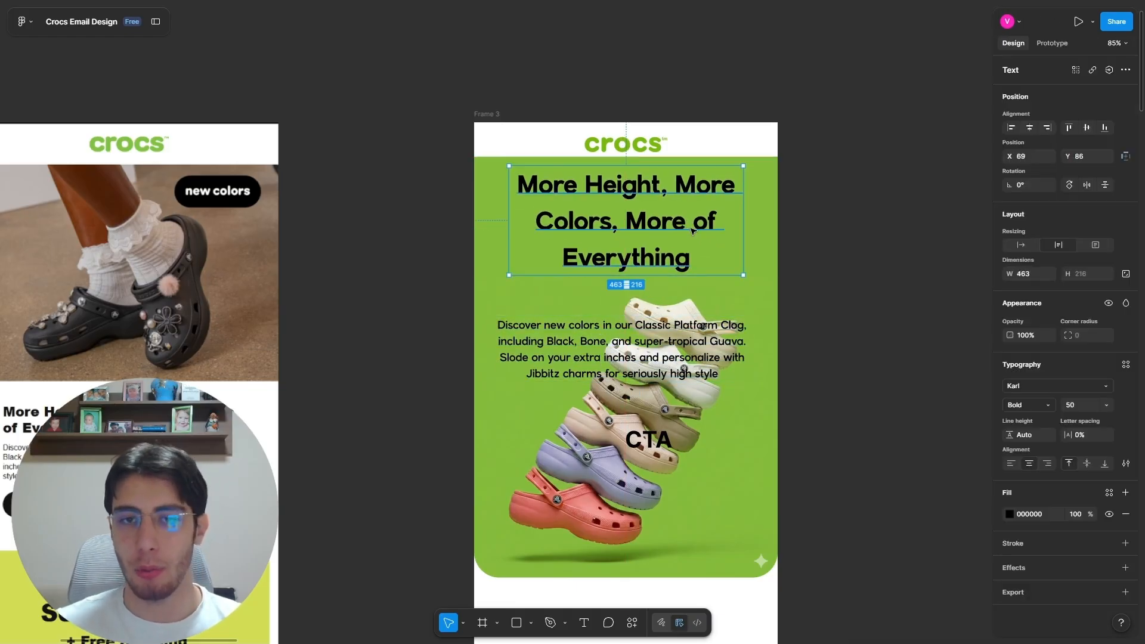
left_click(1011, 464)
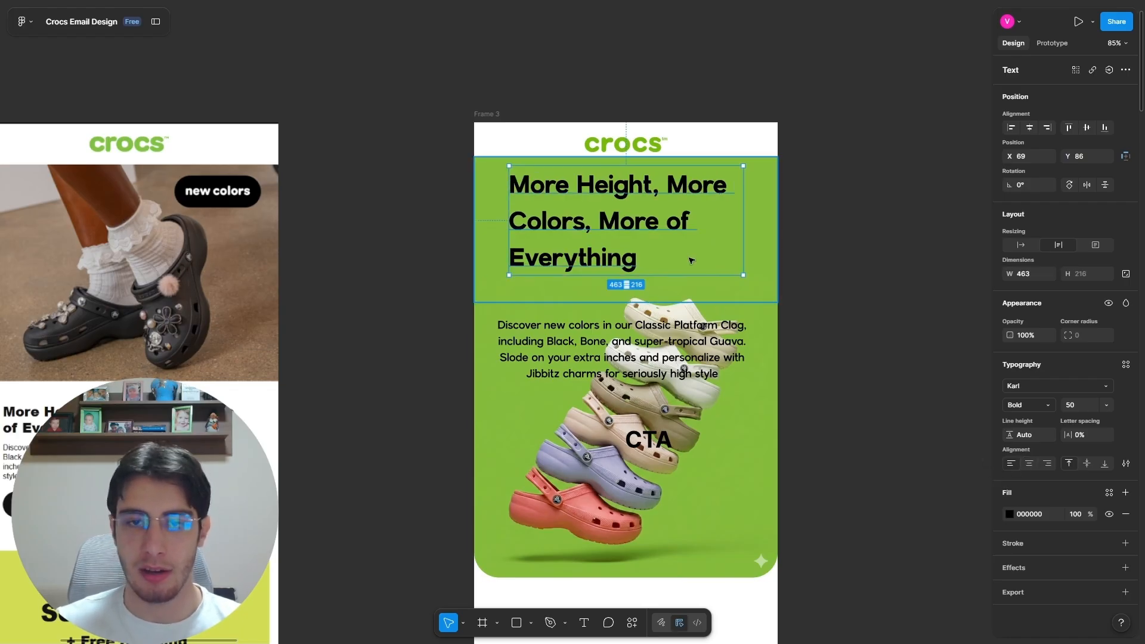
Step: Break the heading into three lines: "More Height,", "More Colors," and "More of Everything"
double_click(739, 222)
left_click(670, 183)
key("Return")
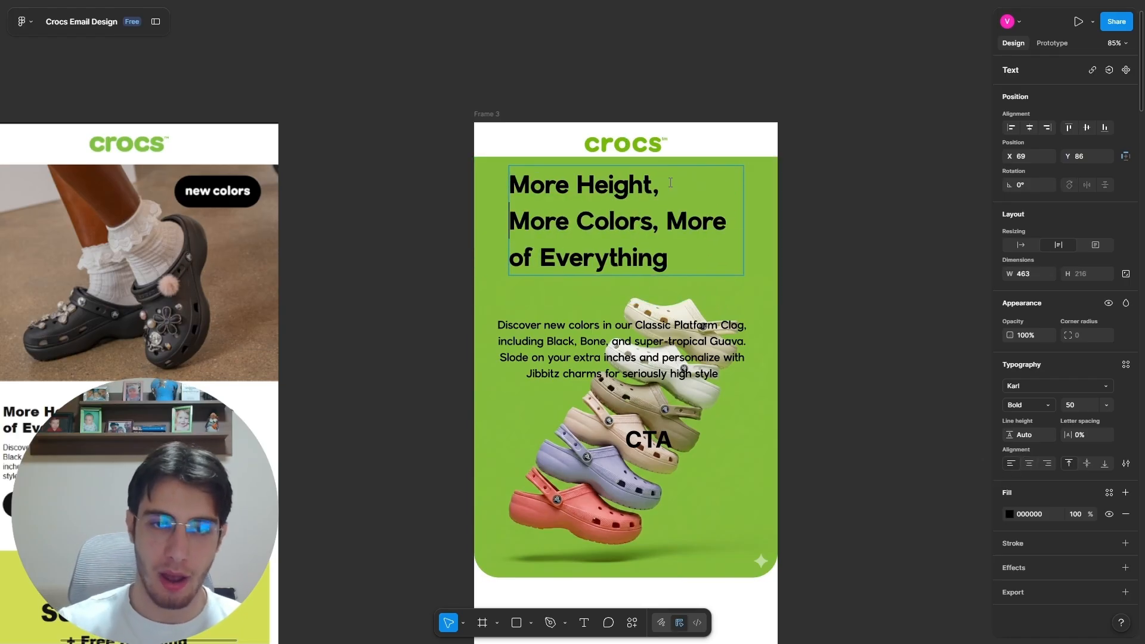
left_click(668, 222)
key("BackSpace")
key("Return")
key("Escape")
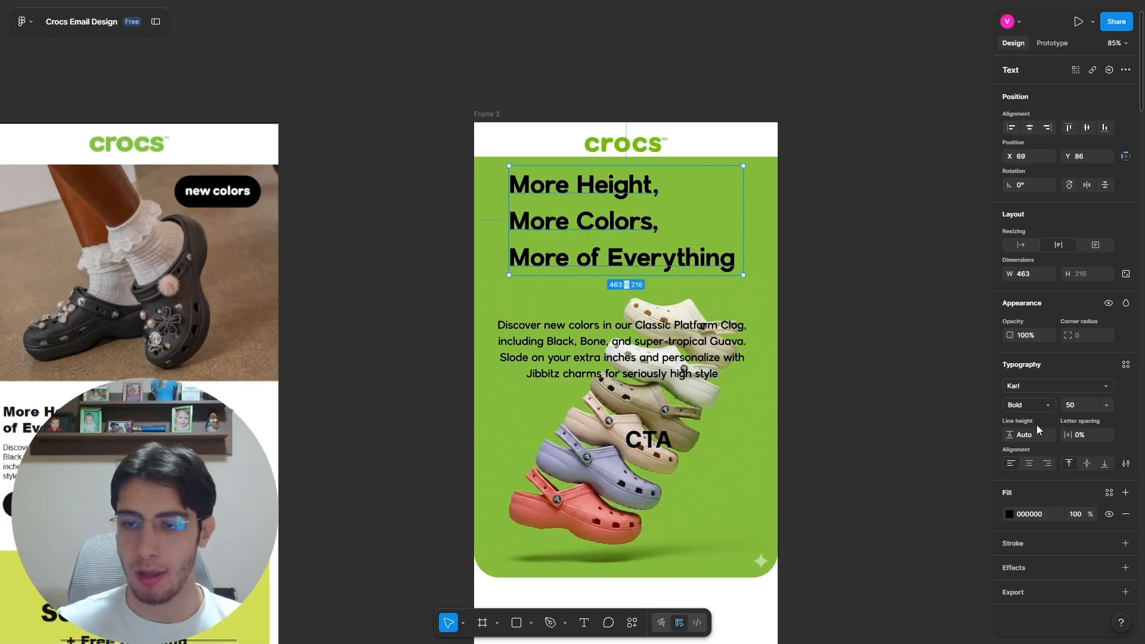
Step: Set the heading's font size to 40 and move it to X 37, Y 87 near the green area's edge
type("40")
key("Return")
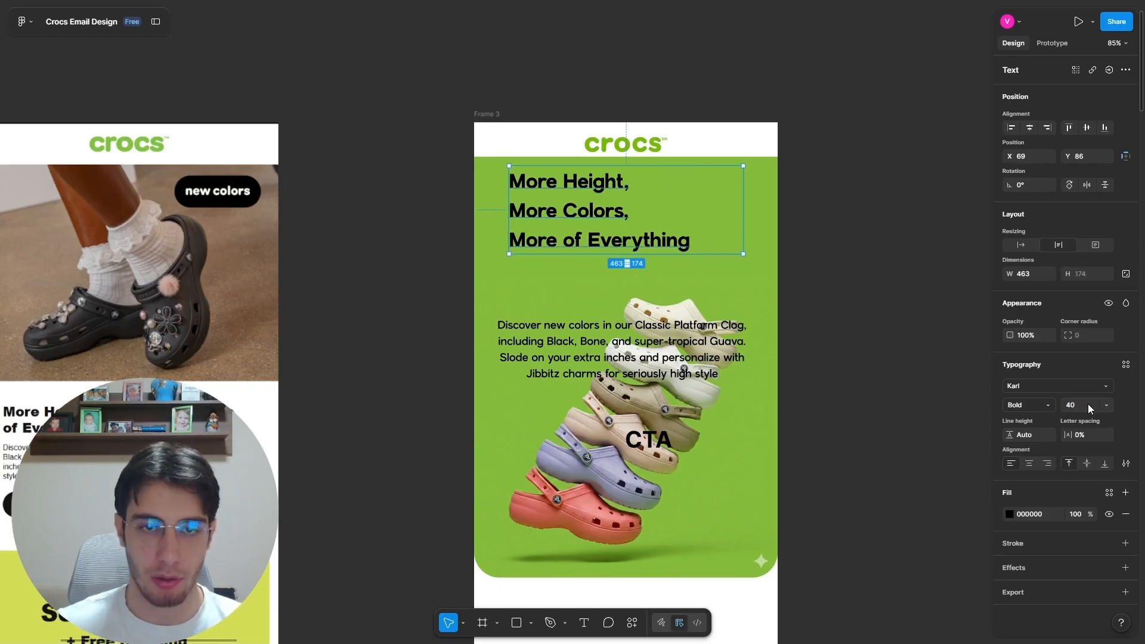
left_click_drag(571, 212, 554, 213)
Step: Remove the bold weight from the word "More" in all three heading lines, keeping the remaining words bold
scroll(554, 205, "up", 3)
double_click(552, 179)
left_click(525, 161)
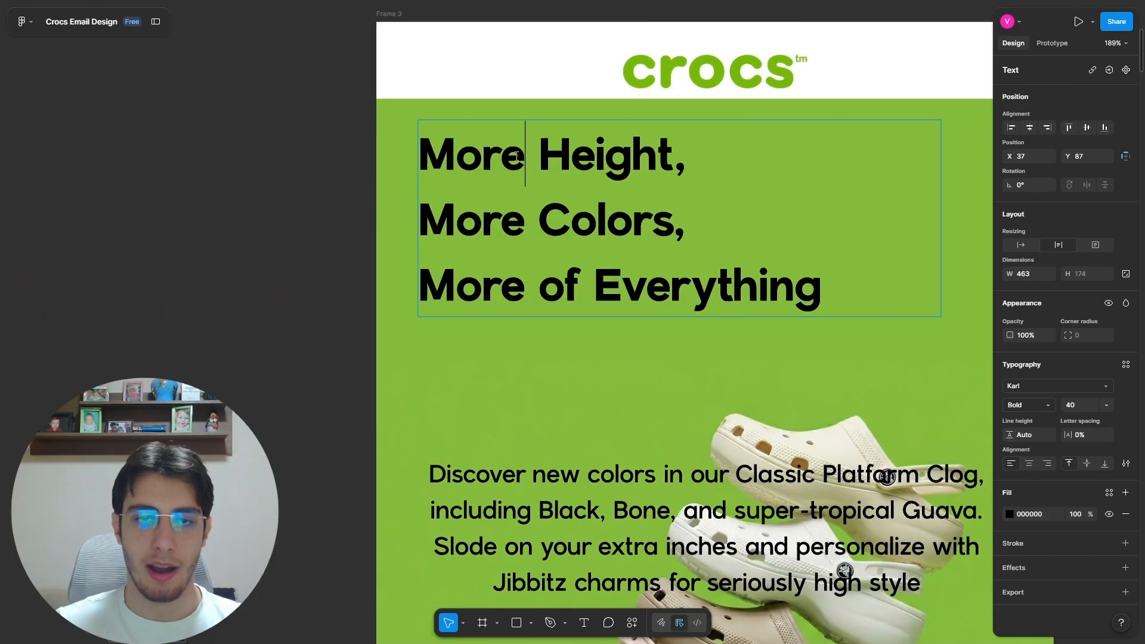
scroll(571, 176, "down", 2)
left_click_drag(544, 164, 476, 164)
key("ctrl+b")
left_click_drag(552, 202, 445, 202)
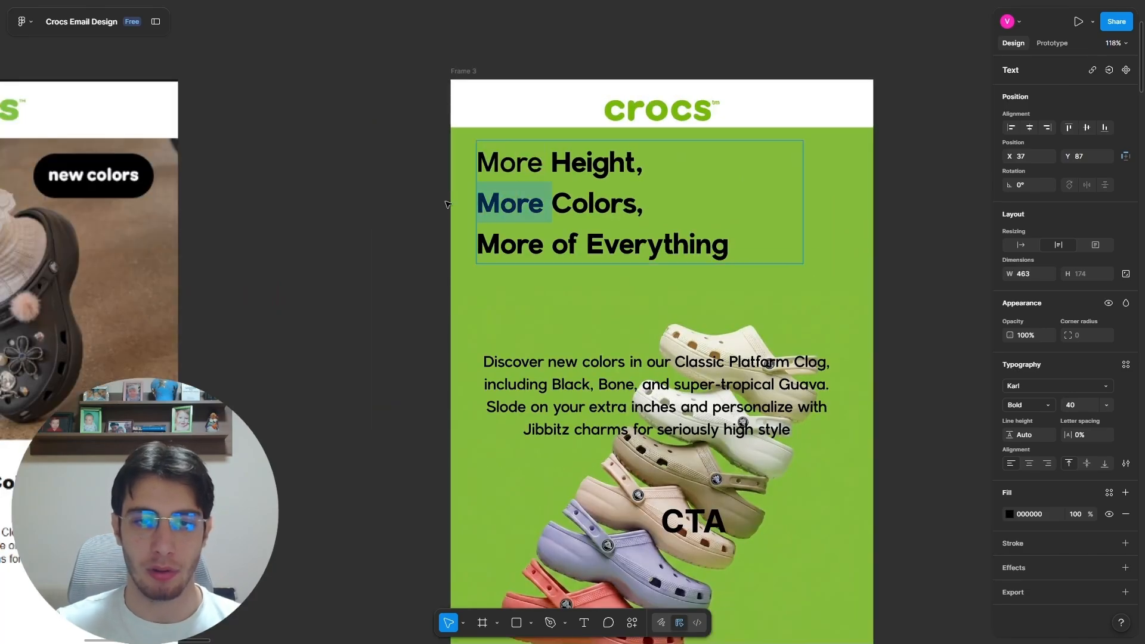
key("ctrl+b")
left_click(551, 240)
left_click_drag(550, 241, 399, 242)
key("ctrl+b")
key("Escape")
key("Escape")
scroll(402, 240, "down", 5)
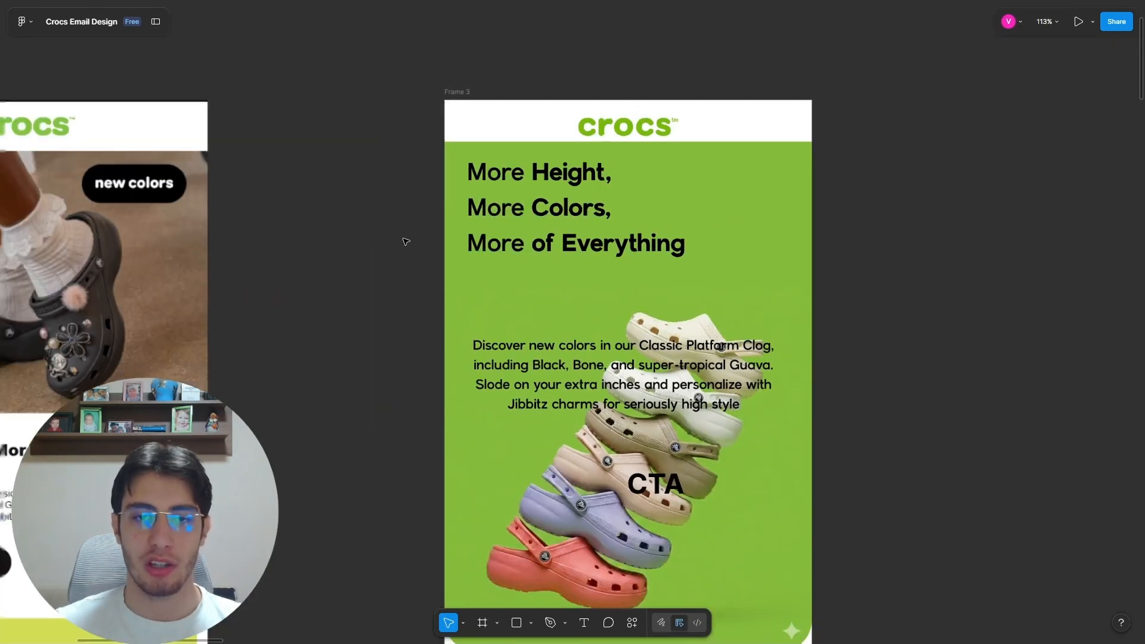
Step: Set the body paragraph's font size to 25 and fit it in a 480-wide box centered just below the heading
scroll(474, 231, "up", 5)
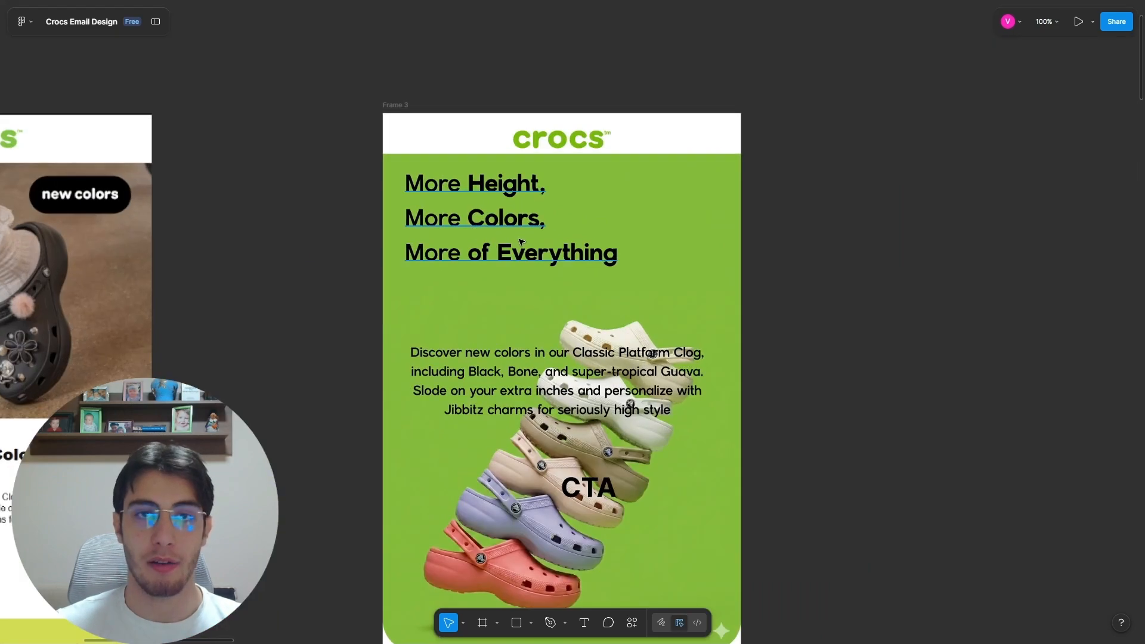
left_click(594, 393)
left_click_drag(594, 394, 594, 339)
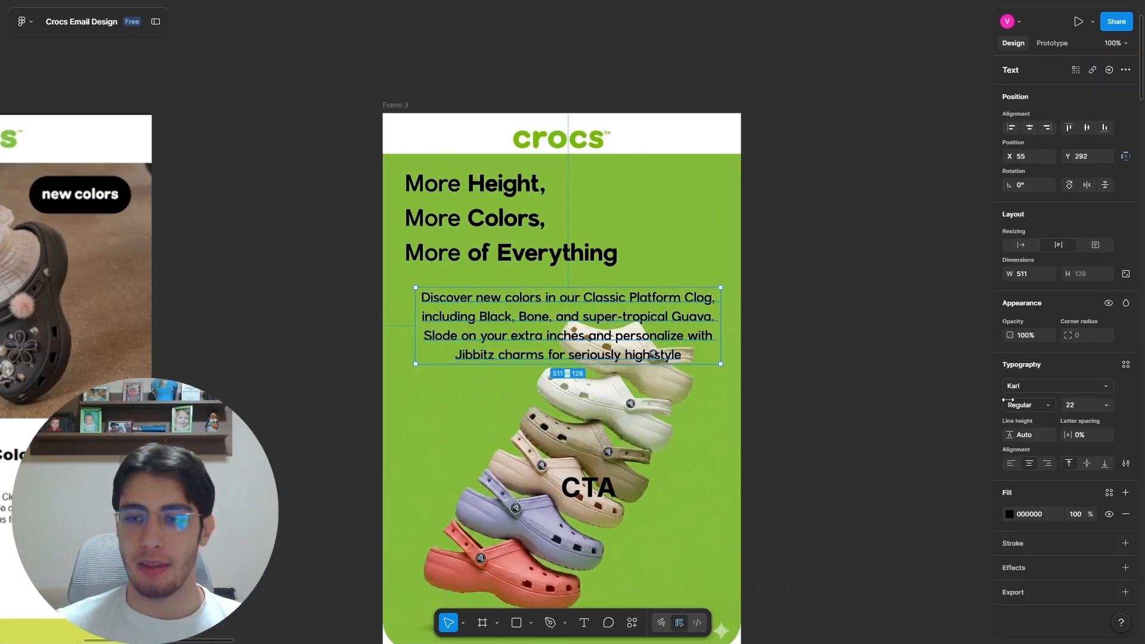
key("Return")
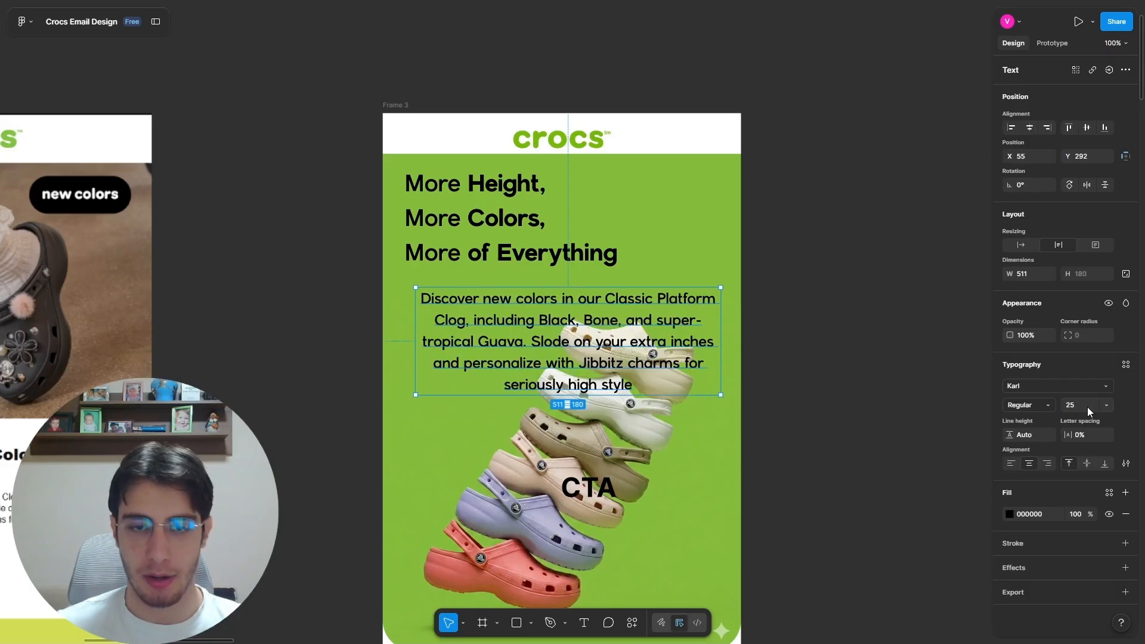
left_click_drag(720, 325, 701, 322)
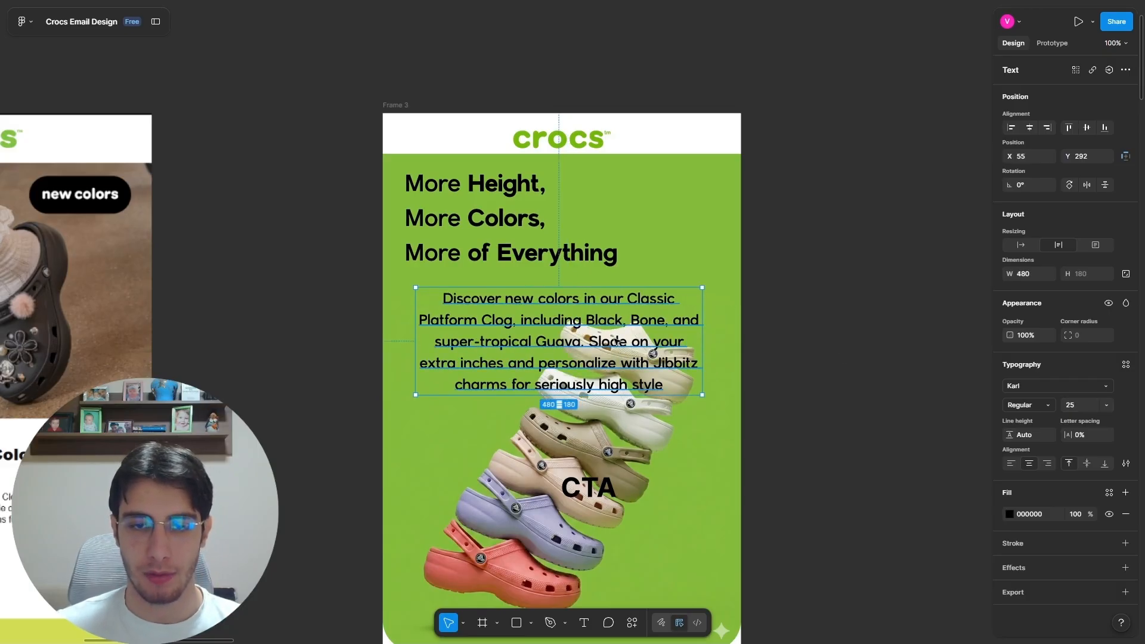
left_click_drag(617, 341, 656, 411)
Step: Extend the green rectangle behind the copy to a height of 372 and lower the clog image to Y 448
scroll(638, 346, "down", 2)
left_click(719, 183)
left_click_drag(720, 207, 718, 257)
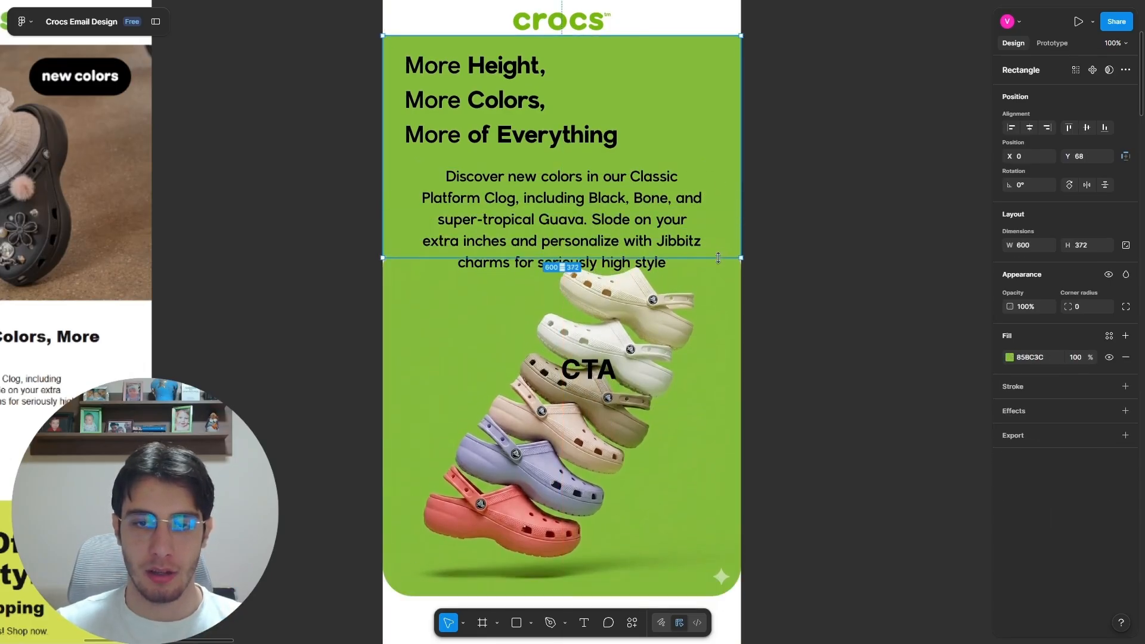
left_click_drag(677, 328, 676, 353)
scroll(677, 353, "down", 2)
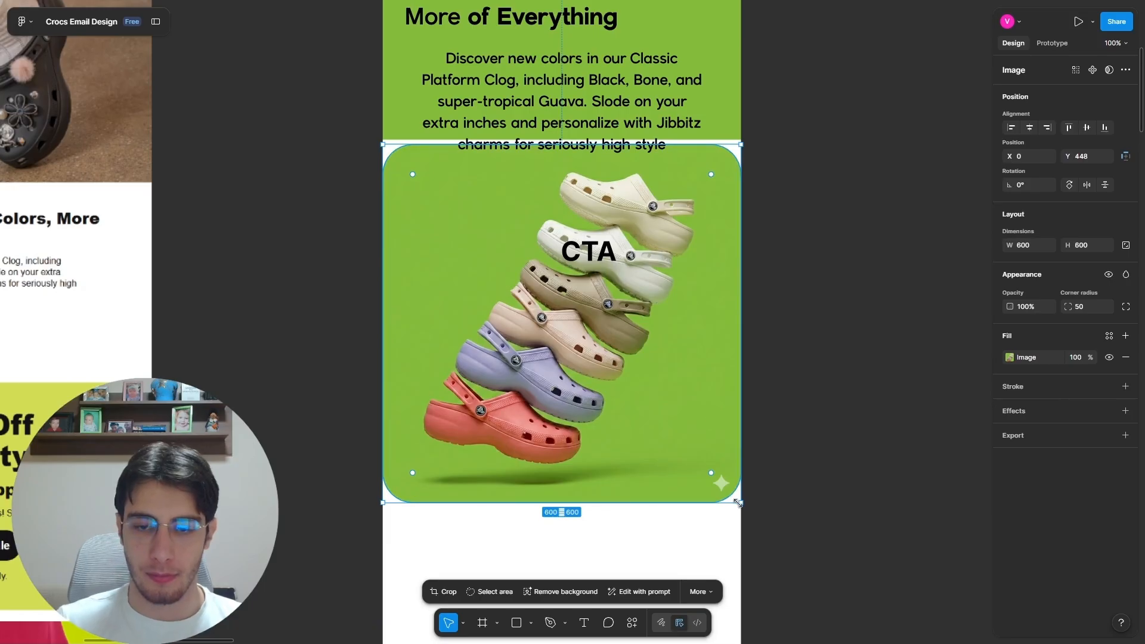
Step: Shrink the clog image to 554 by 554 and extend the green rectangle behind it to a height of 961
left_click_drag(738, 502, 713, 475)
left_click_drag(615, 378, 617, 380)
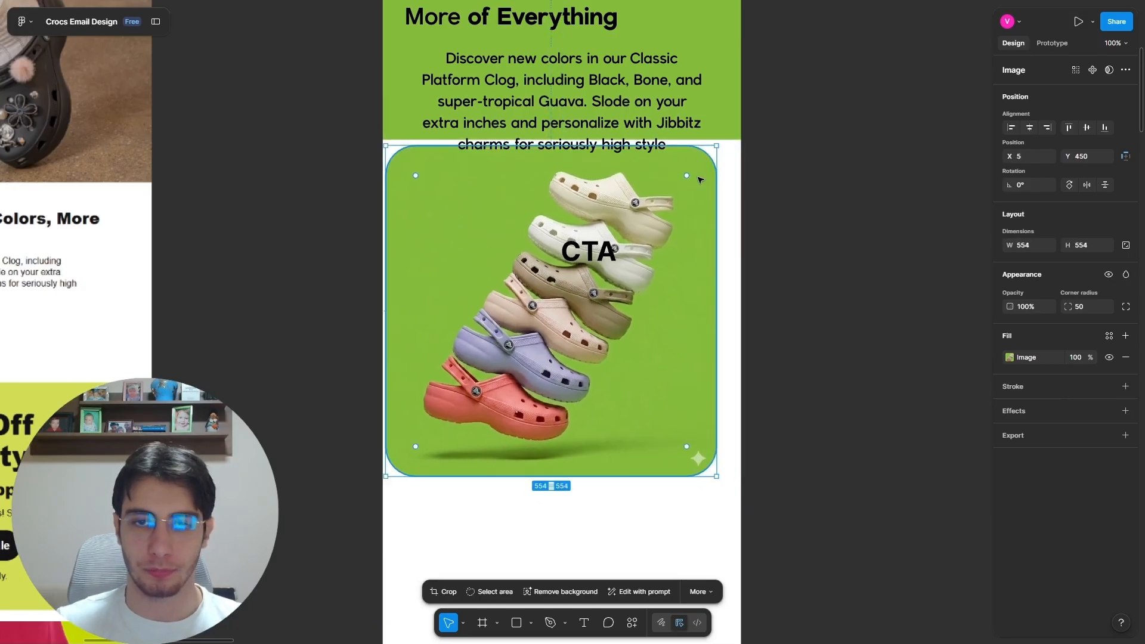
left_click(721, 139)
left_click_drag(721, 141, 679, 491)
Step: Move the clog image slightly down and center it horizontally within the green area
left_click(608, 379)
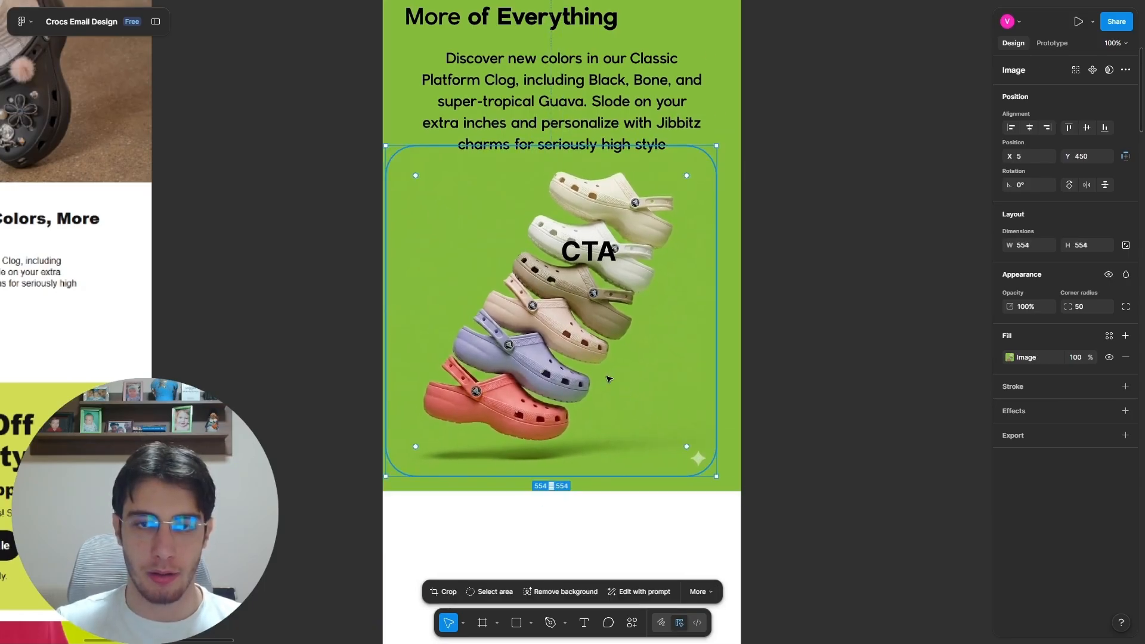
left_click_drag(608, 379, 618, 395)
key("Escape")
scroll(707, 230, "up", 2)
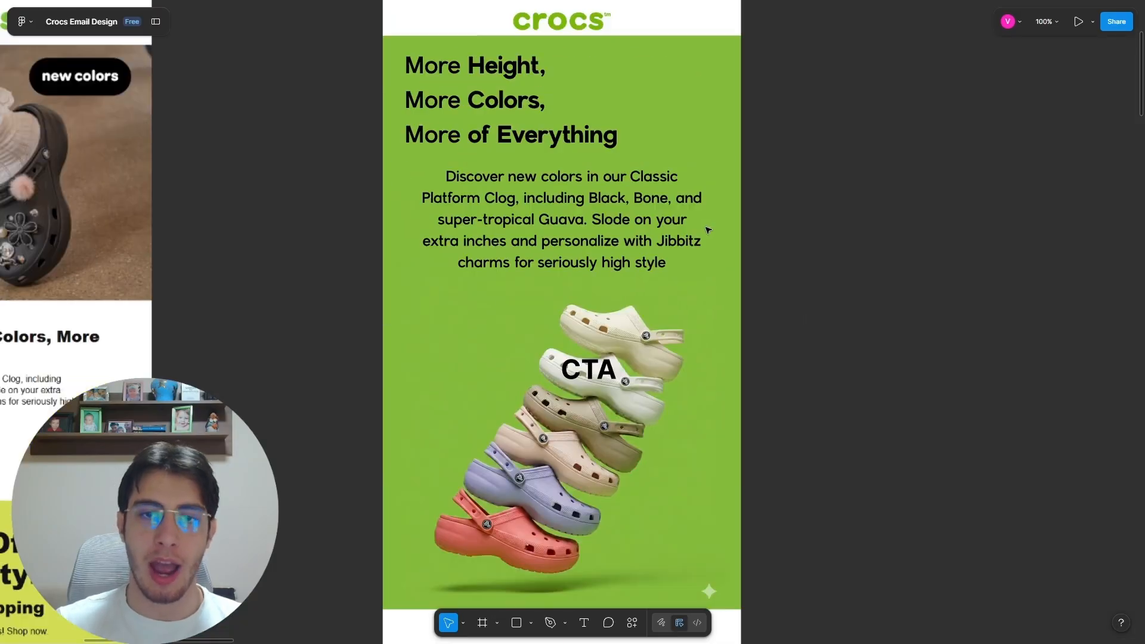
Step: Delete the CTA placeholder text and shrink the clog image to 533 by 533, placed at X 34, Y 474
left_click(560, 372)
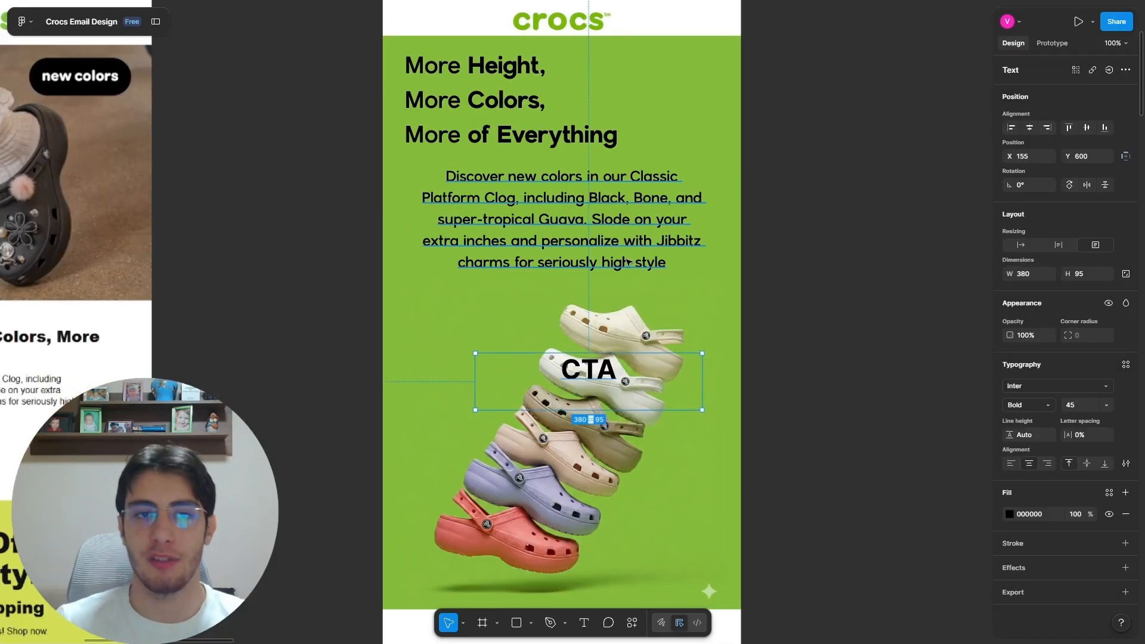
key("Delete")
left_click(581, 316)
scroll(727, 510, "down", 1)
mouse_move(724, 560)
left_mouse_down()
mouse_move(673, 509)
mouse_move(671, 487)
mouse_move(731, 557)
left_mouse_up()
left_click_drag(605, 421, 578, 412)
scroll(622, 325, "up", 3)
scroll(622, 324, "down", 2)
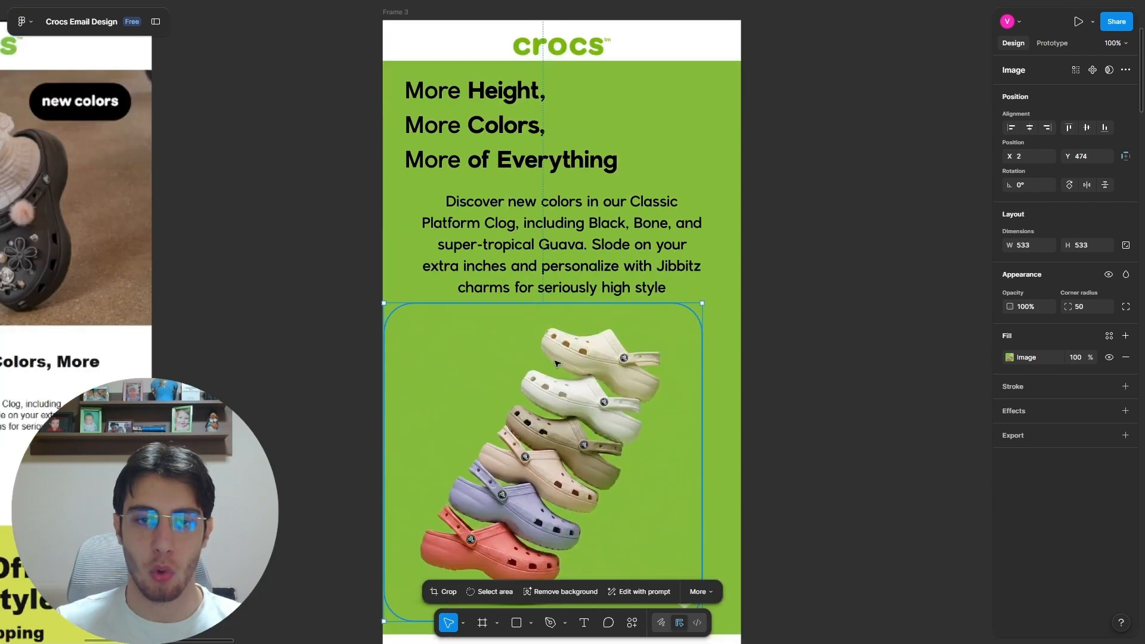
left_click_drag(555, 363, 575, 363)
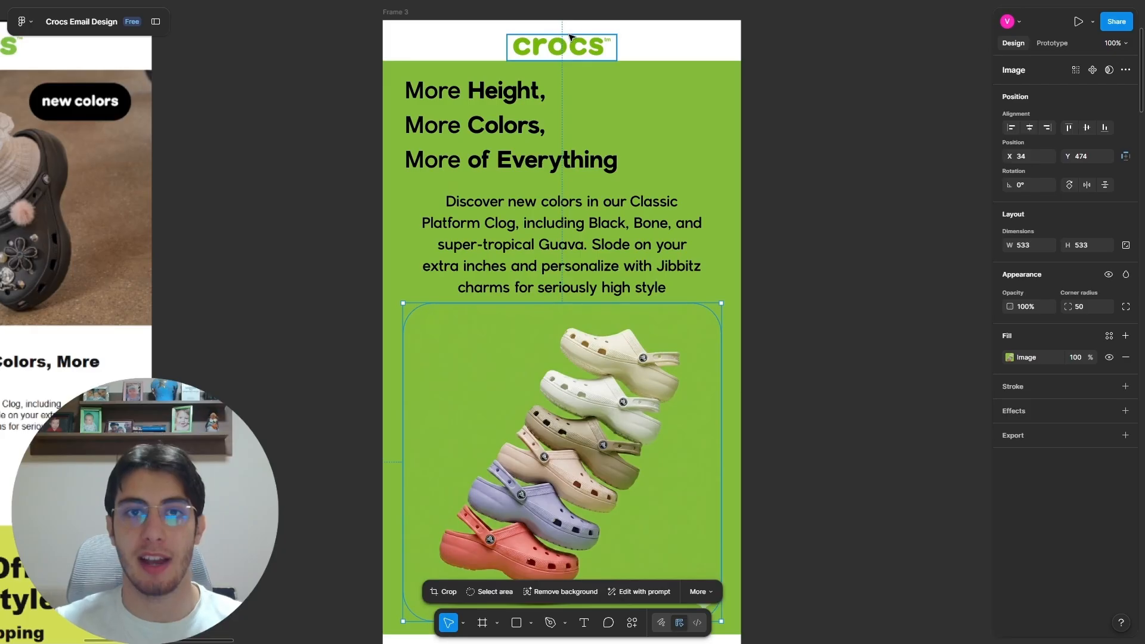
Step: Shorten the green rectangle from below so it ends closer beneath the clog image
scroll(679, 340, "down", 4)
left_click(736, 326)
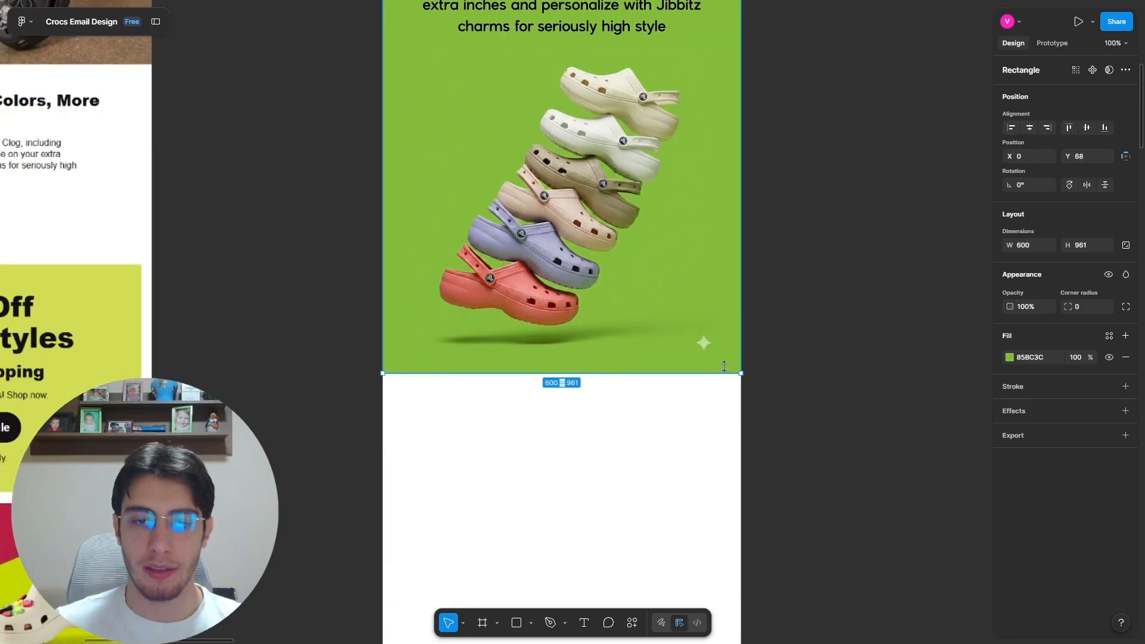
left_click_drag(724, 366, 721, 359)
left_click(775, 360)
scroll(775, 360, "up", 3)
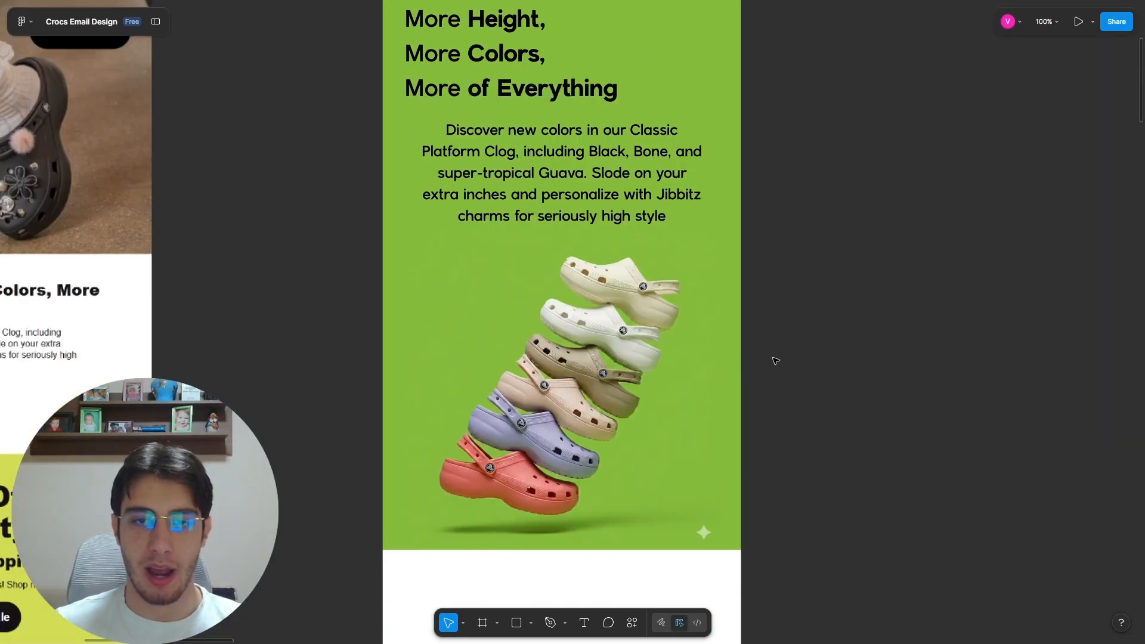
scroll(623, 337, "down", 4)
scroll(680, 335, "up", 1)
scroll(680, 334, "up", 1)
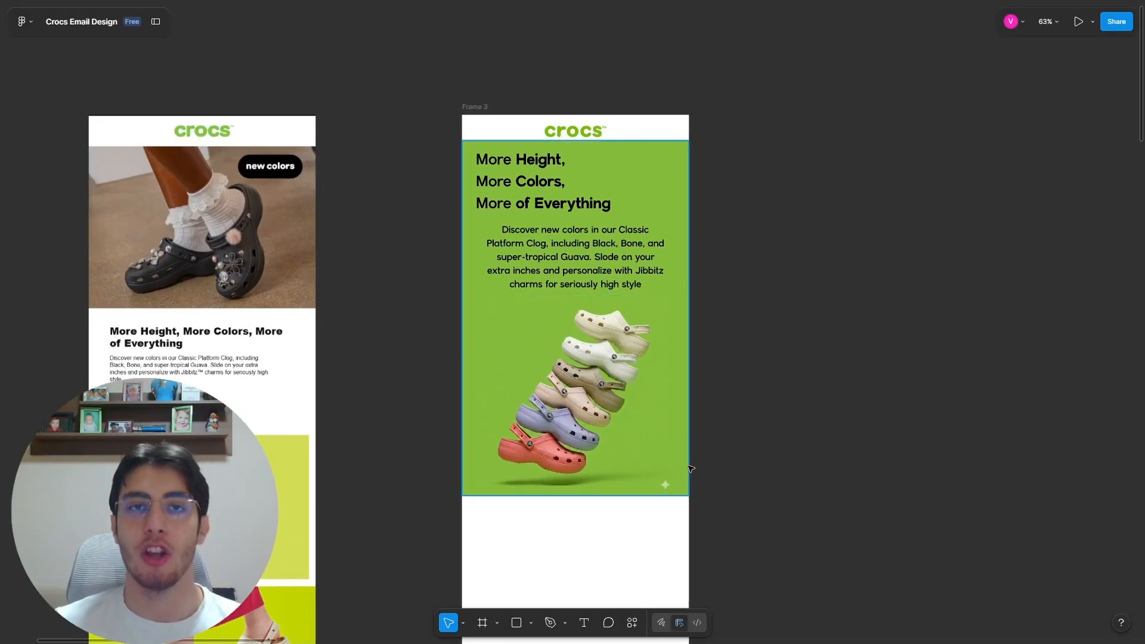
Step: Draw a rectangle 216 wide and 55 high on the empty canvas beside the email frame
left_click(517, 623)
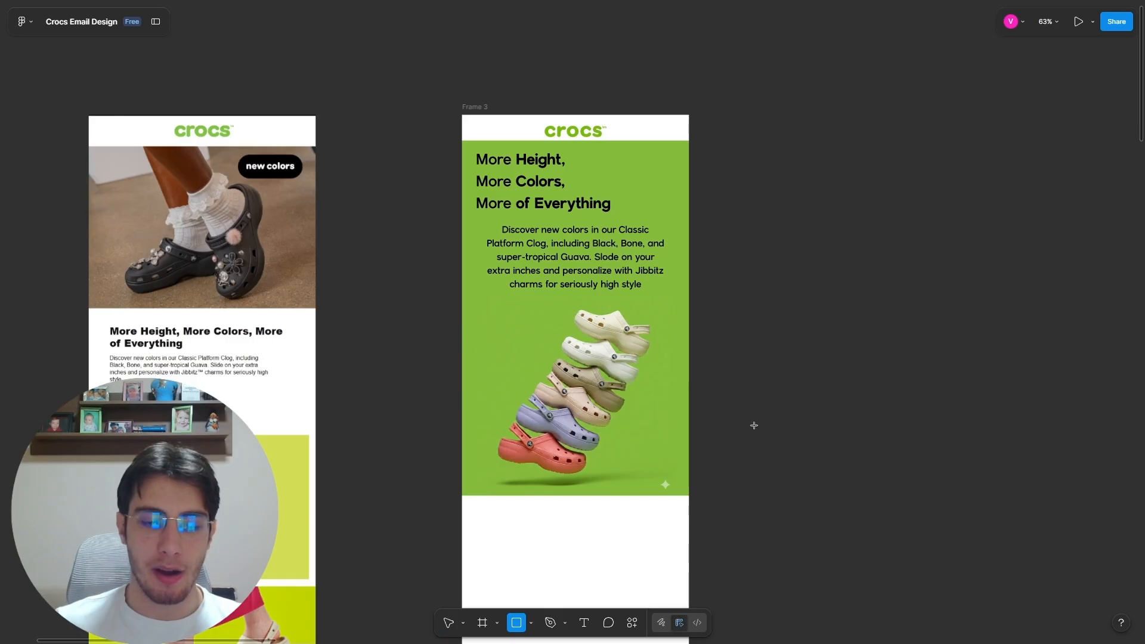
left_click(768, 346)
scroll(834, 371, "up", 5)
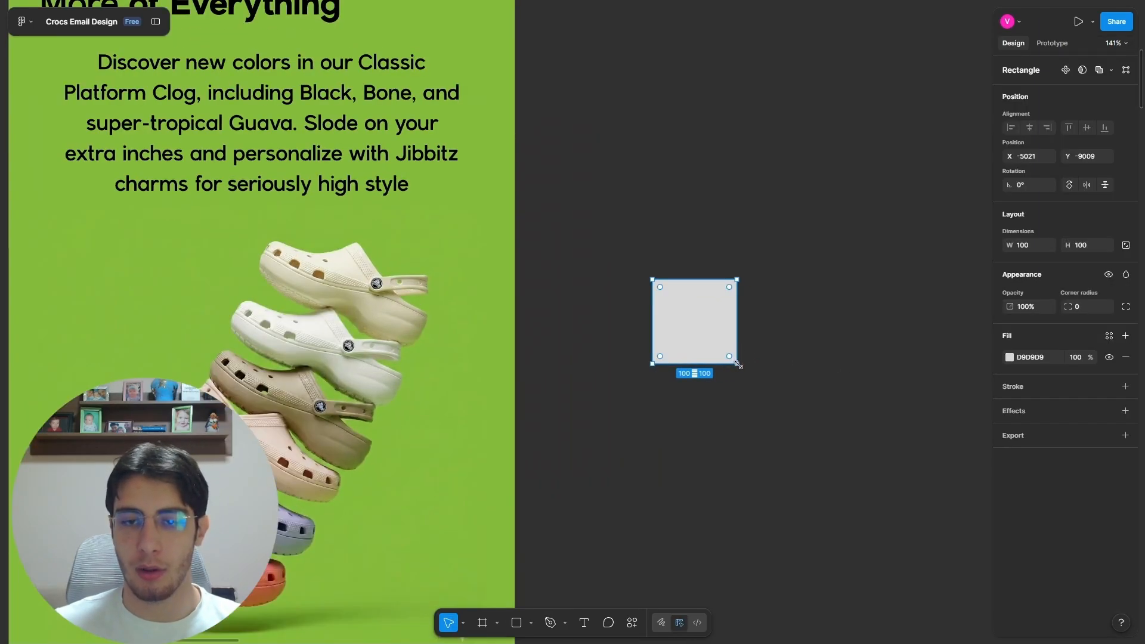
left_click_drag(743, 373, 835, 326)
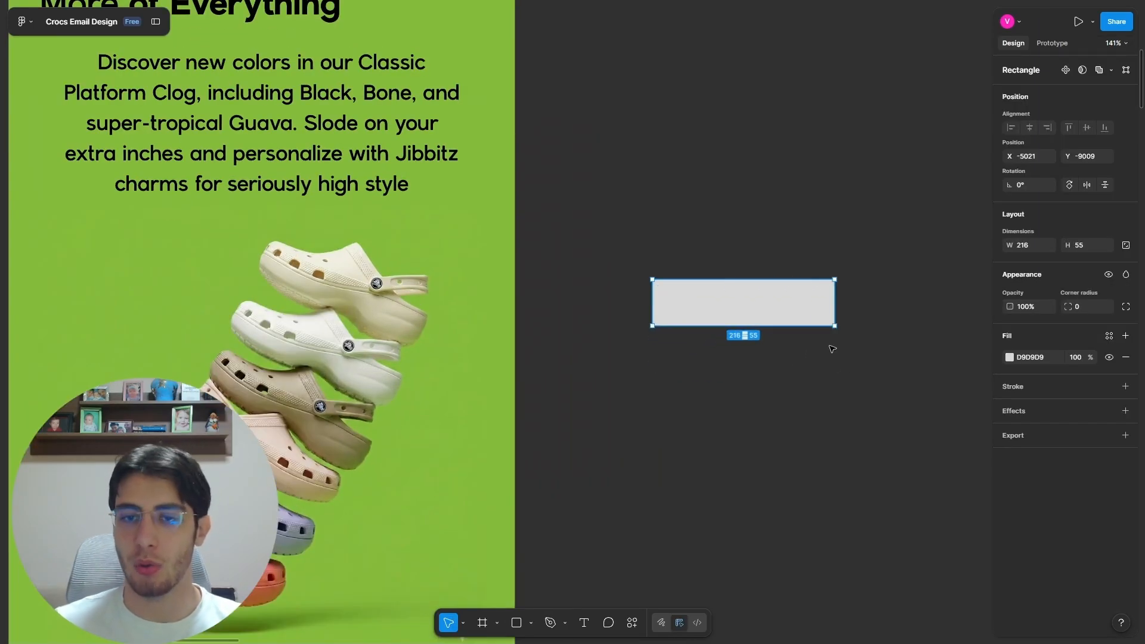
Step: Round the new rectangle's corners to a radius of 50 and place it over the clogs at X 192, Y 577
scroll(775, 305, "up", 3)
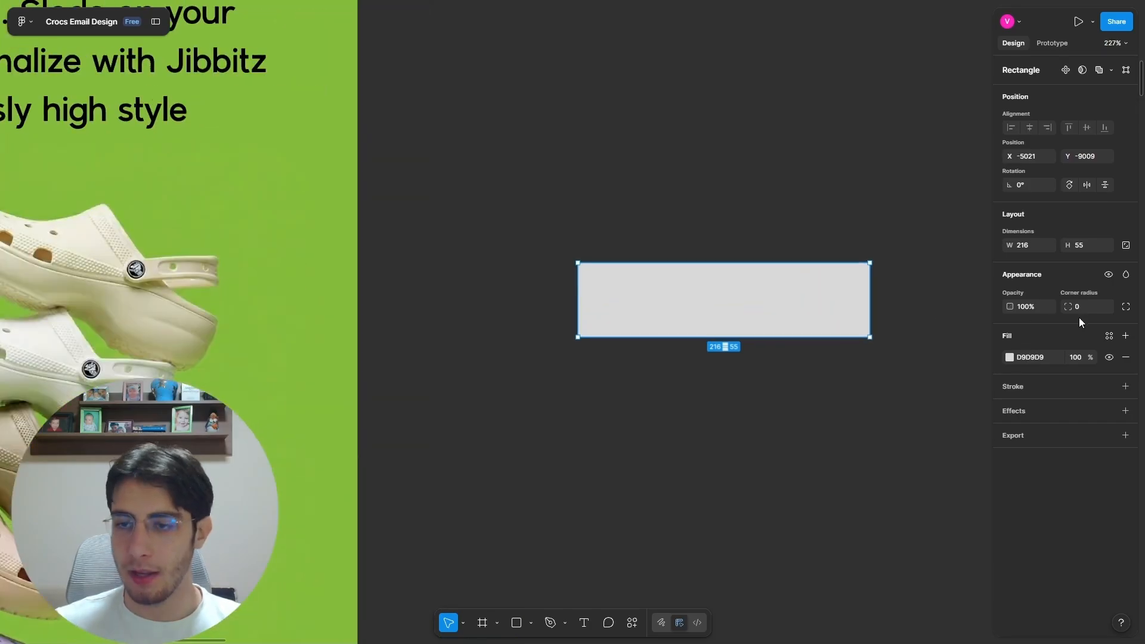
scroll(923, 333, "down", 5)
scroll(924, 318, "up", 3)
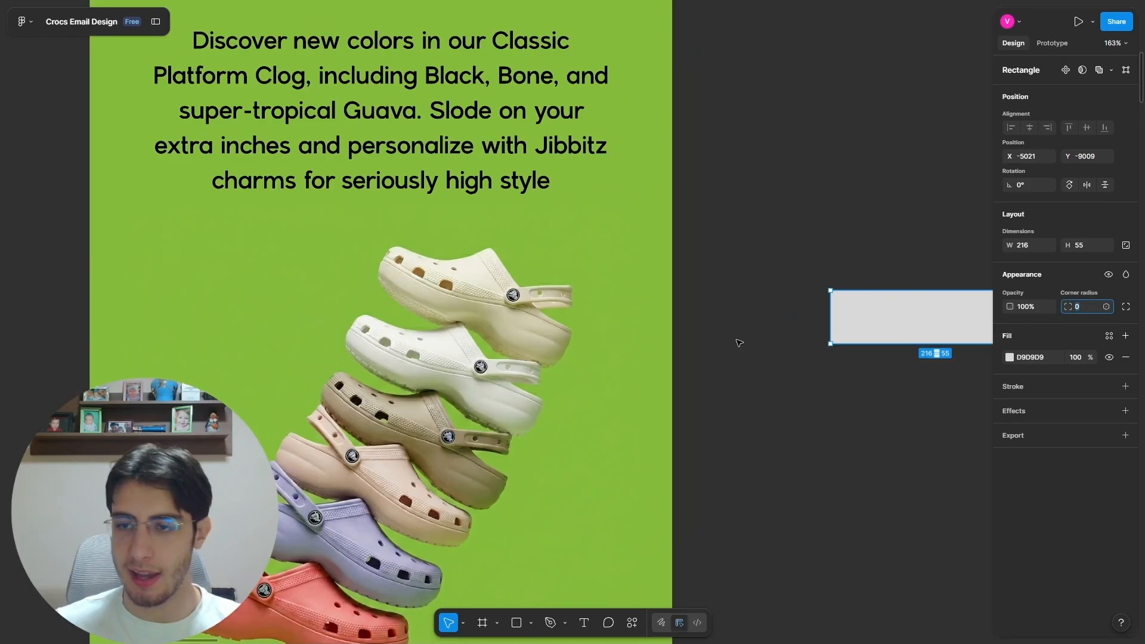
type("50")
key("Return")
scroll(684, 355, "down", 4)
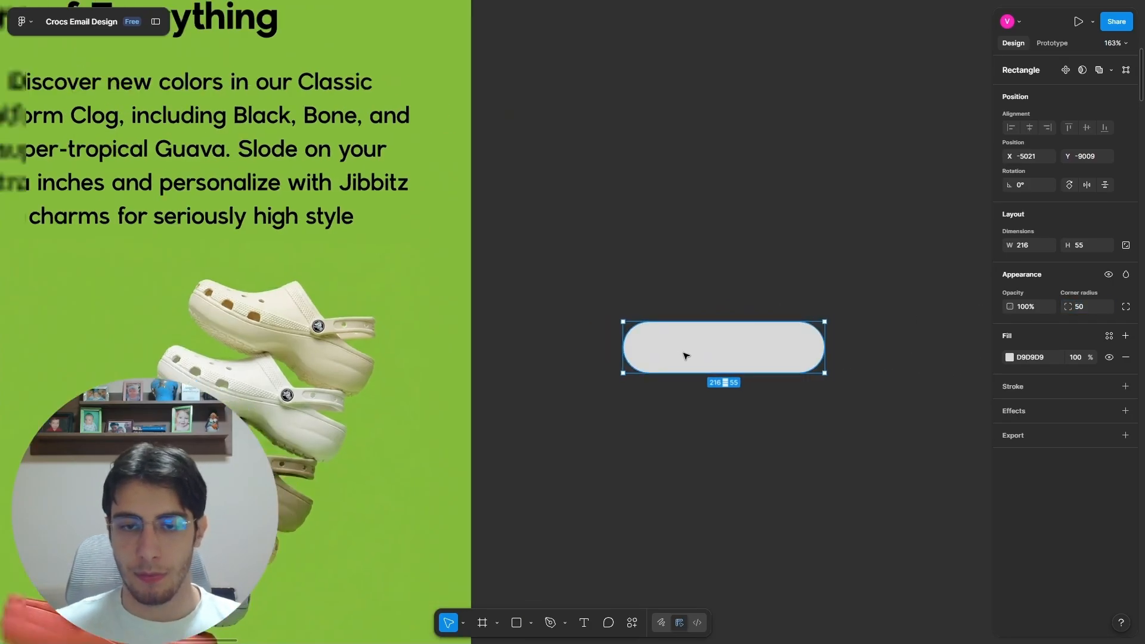
left_click_drag(666, 357, 420, 361)
Step: Fill the rounded button with black (000000) and enlarge it to 268 by 67
left_click(1008, 357)
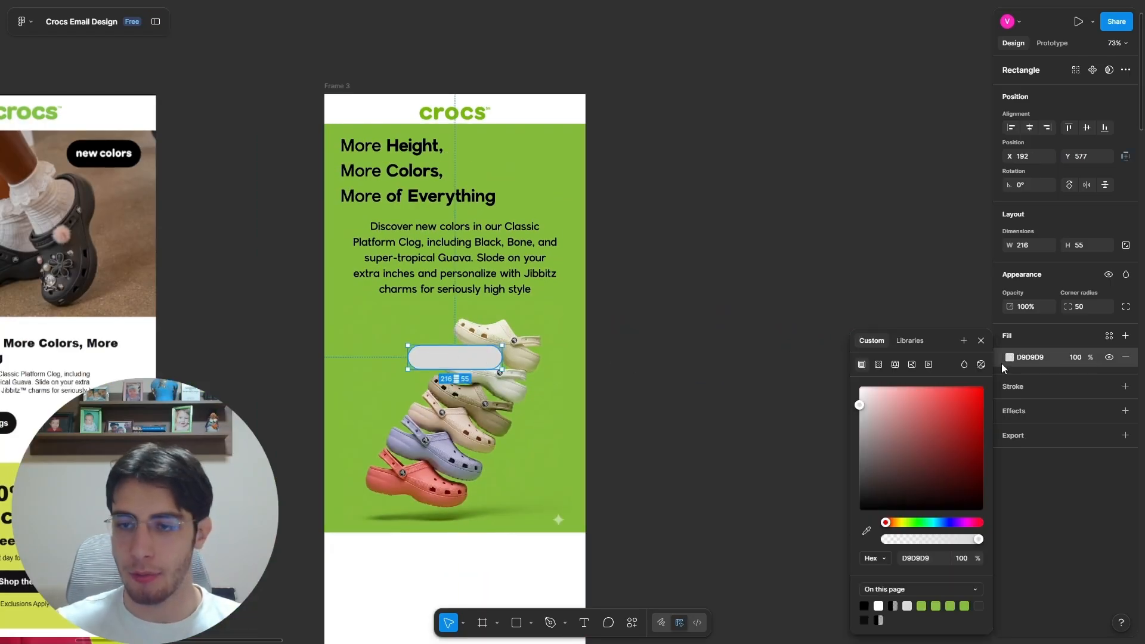
left_click_drag(859, 395, 842, 558)
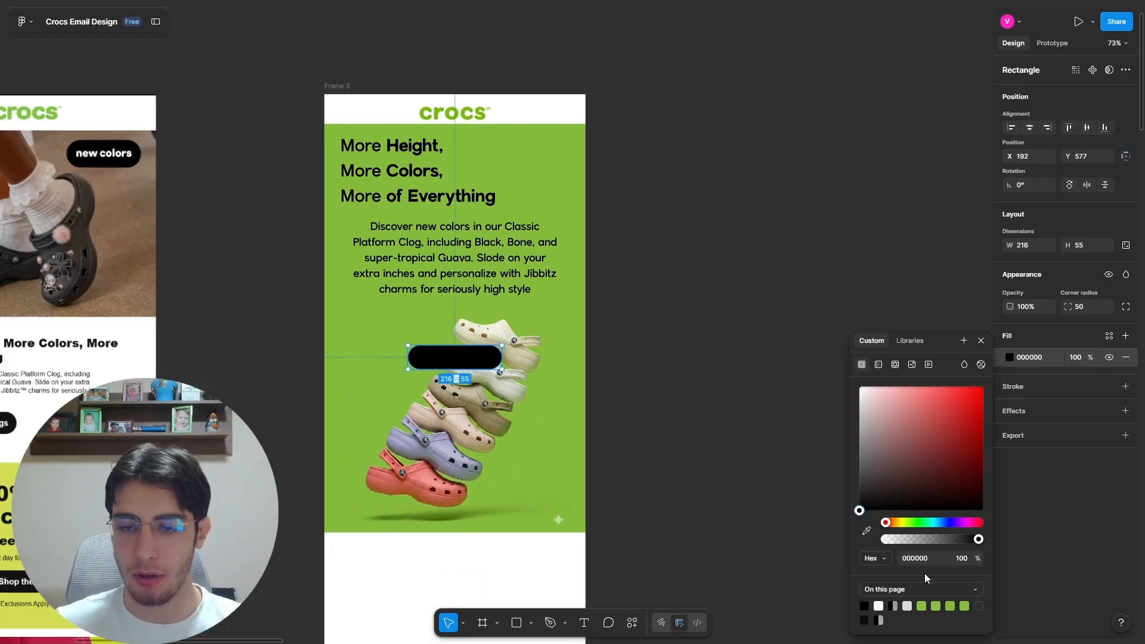
key("Escape")
scroll(452, 361, "up", 5)
left_click_drag(540, 373, 592, 384)
Step: Add the white text label "Shop Platform Clogs" over the black button
key("t")
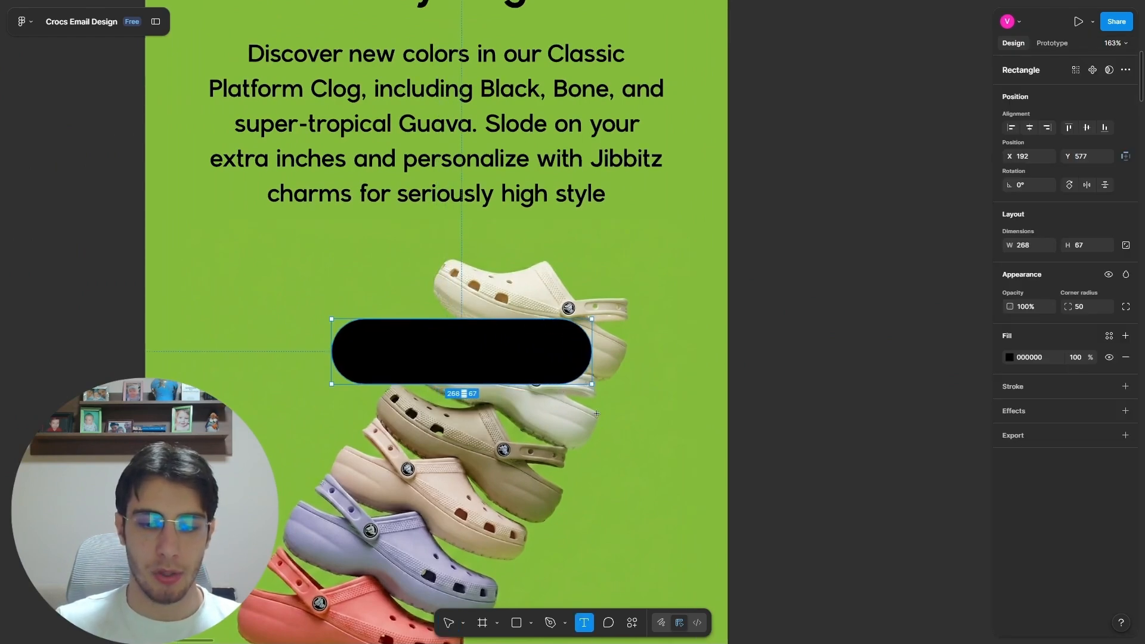
left_click(461, 348)
scroll(655, 358, "down", 5)
type("Shop")
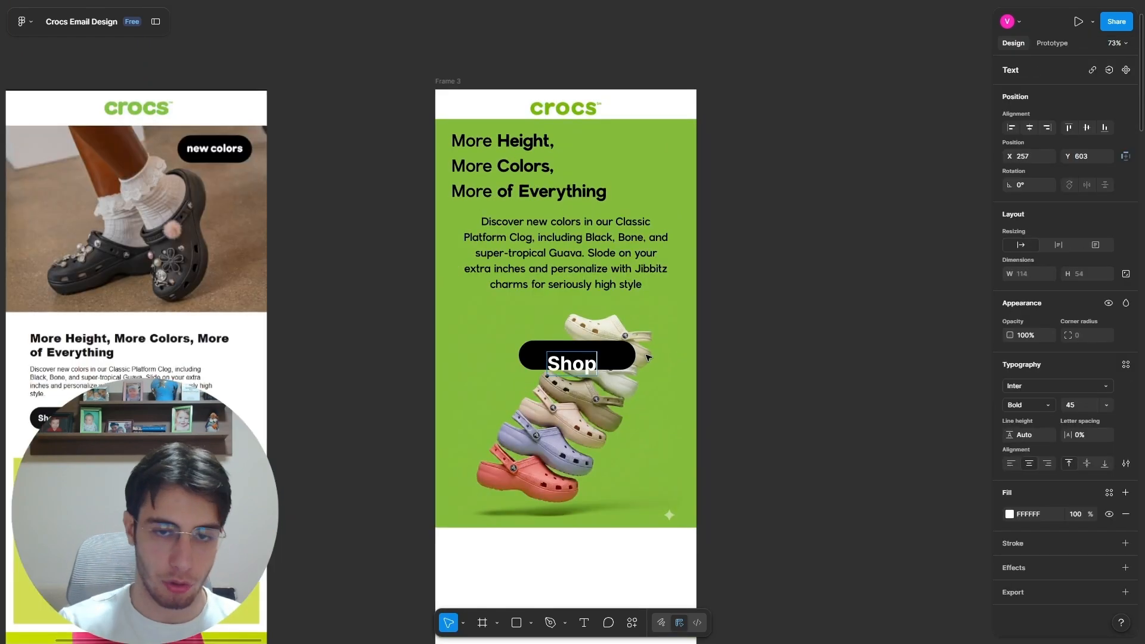
type(" Platform Cl")
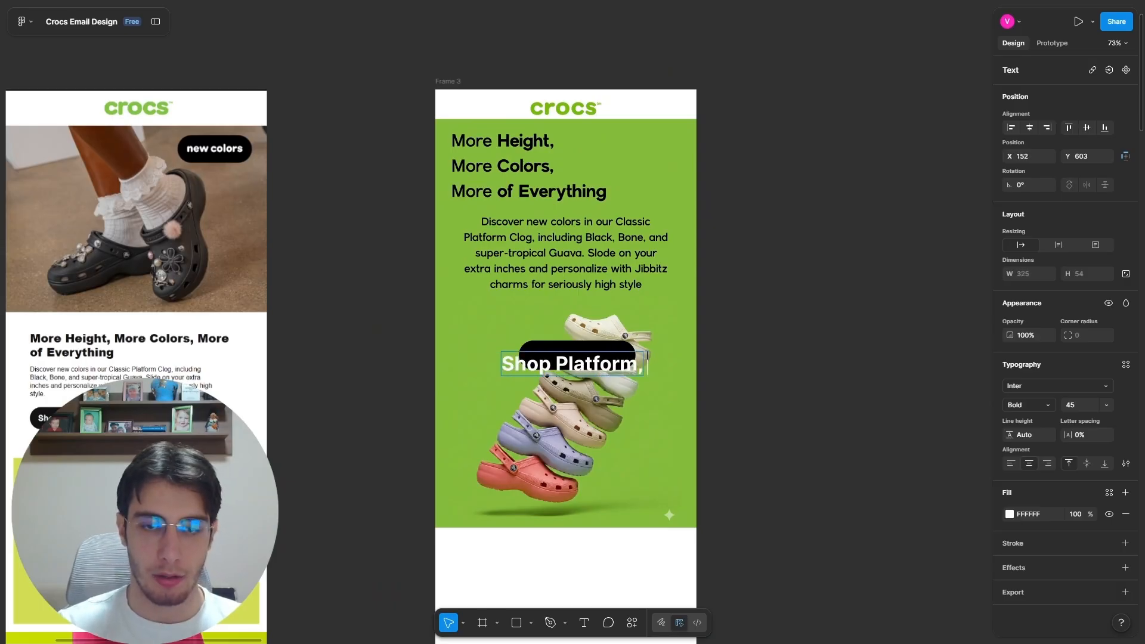
type("ogs")
key("Escape")
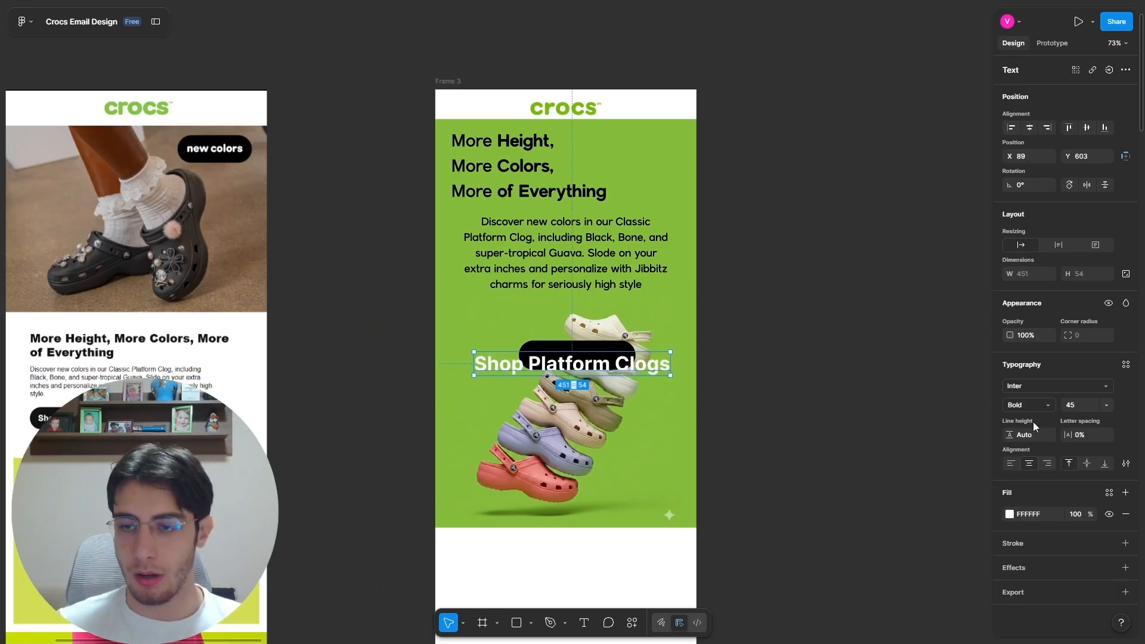
Step: Change the button label's font to Karl and its size to 30
left_click(1053, 385)
type("karl")
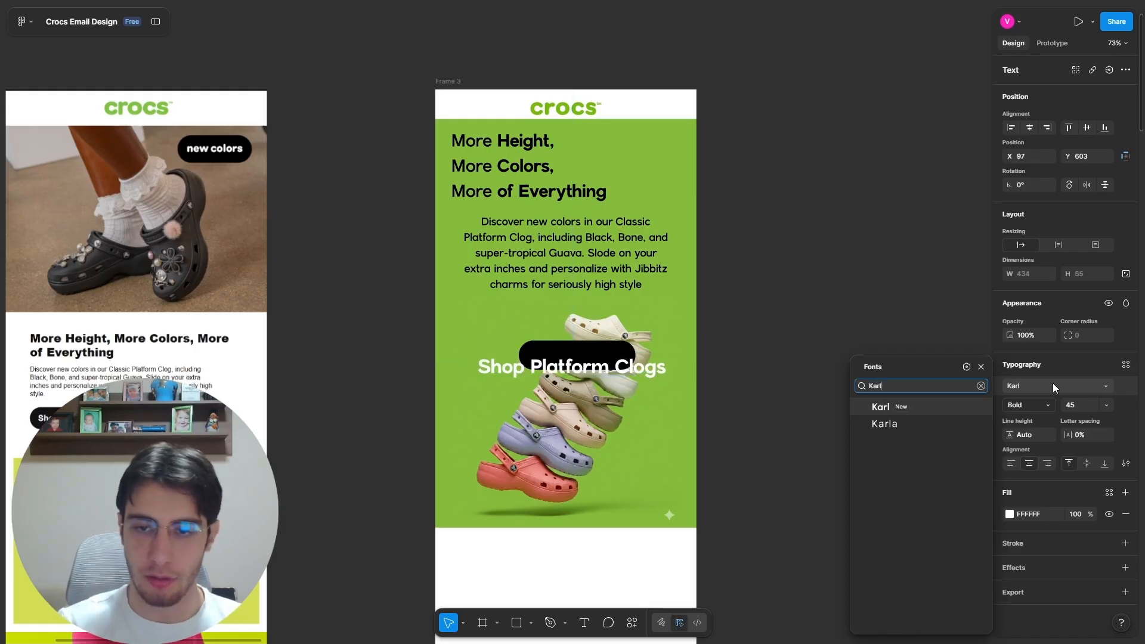
key("Return")
left_click(1103, 403)
left_click(999, 402)
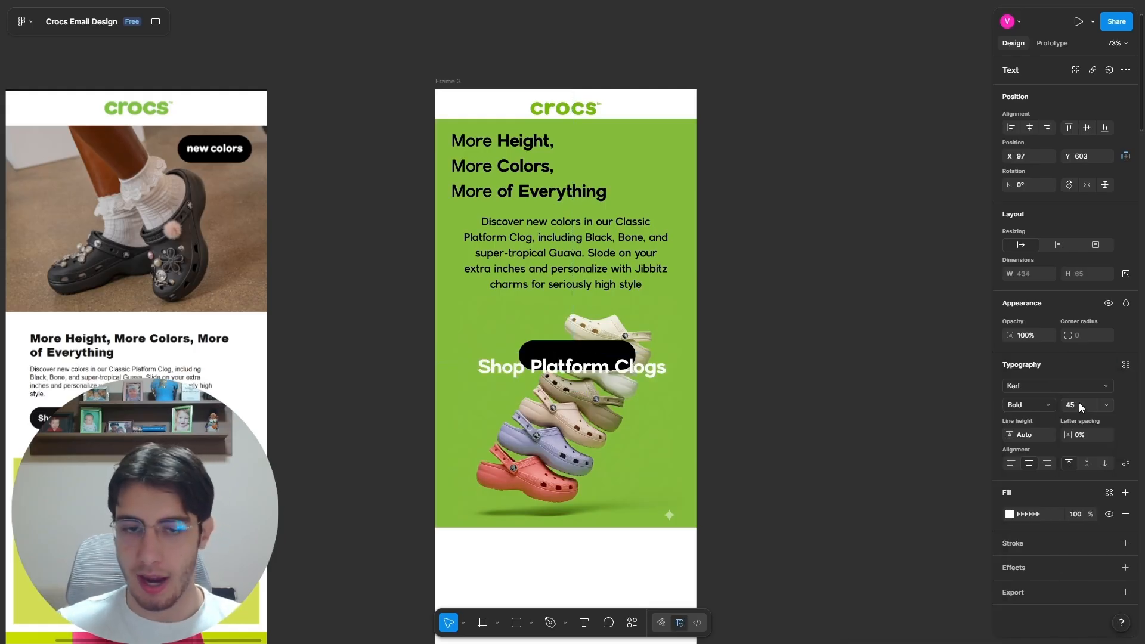
type("30")
key("Return")
Step: Enlarge the black button around its label and center the text inside it at X 155, Y 603
scroll(582, 347, "up", 4)
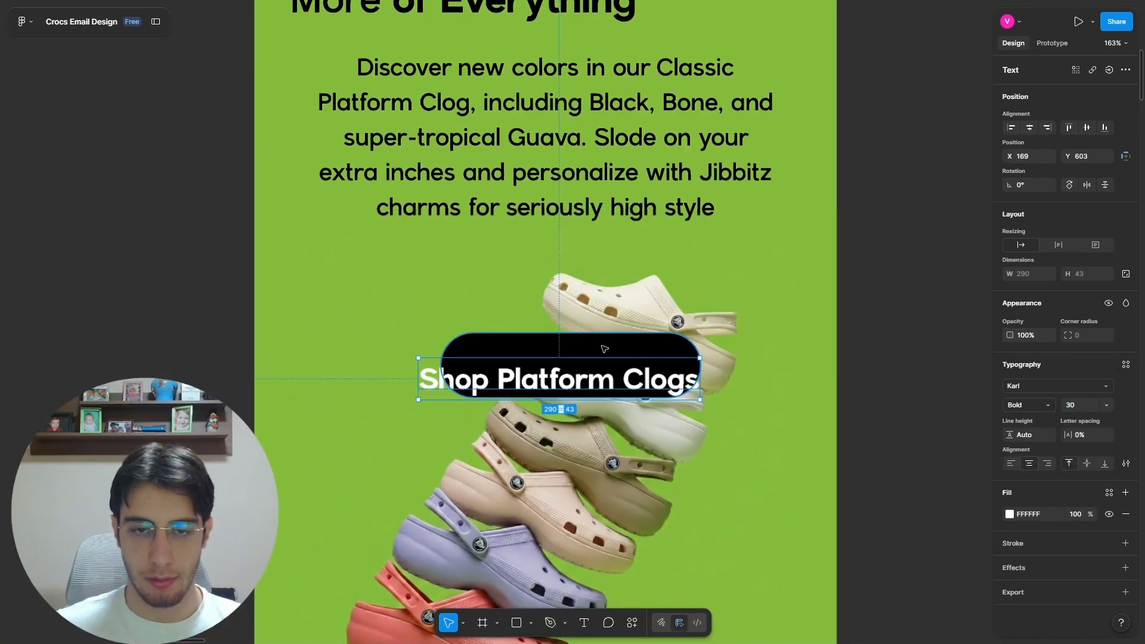
left_click(603, 348)
left_click_drag(700, 397, 665, 395)
left_click(680, 392)
left_click_drag(583, 383, 569, 383)
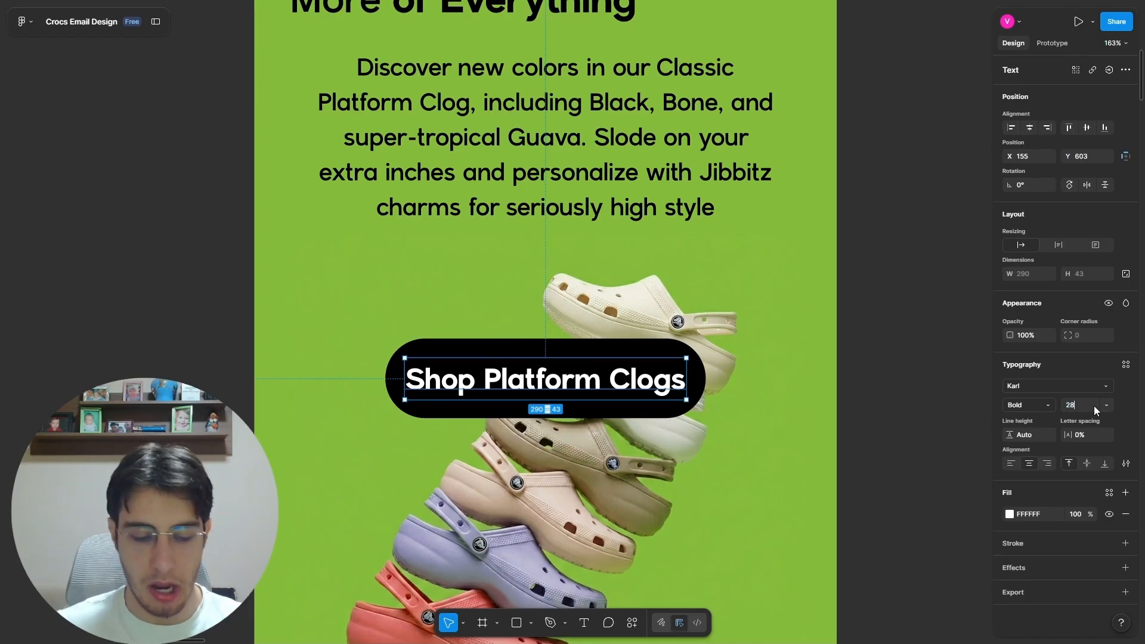
Step: Set the "Shop Platform Clogs" label's font size to 28
type("28")
key("Return")
key("ctrl+z")
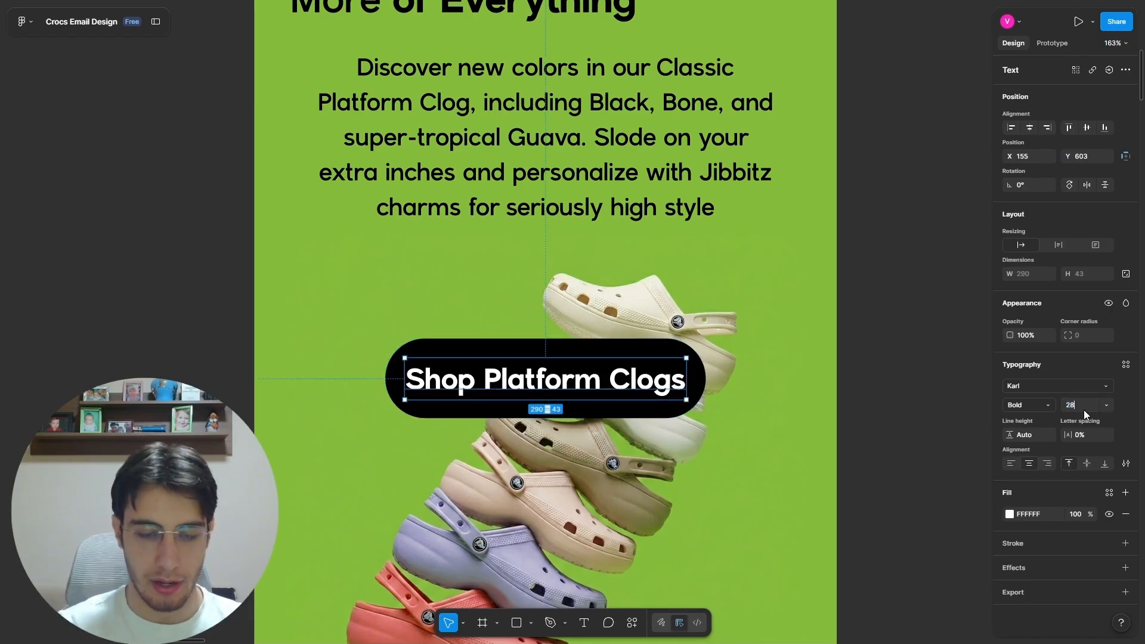
key("Return")
key("Escape")
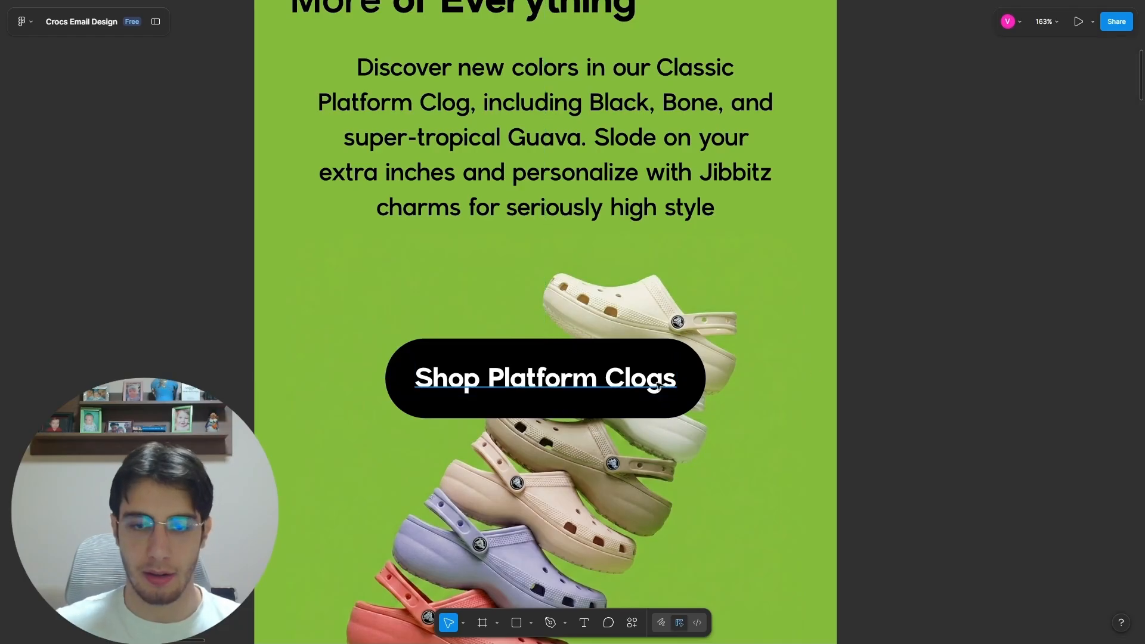
Step: Group the "Shop Platform Clogs" label with the black button behind it
left_click(576, 382)
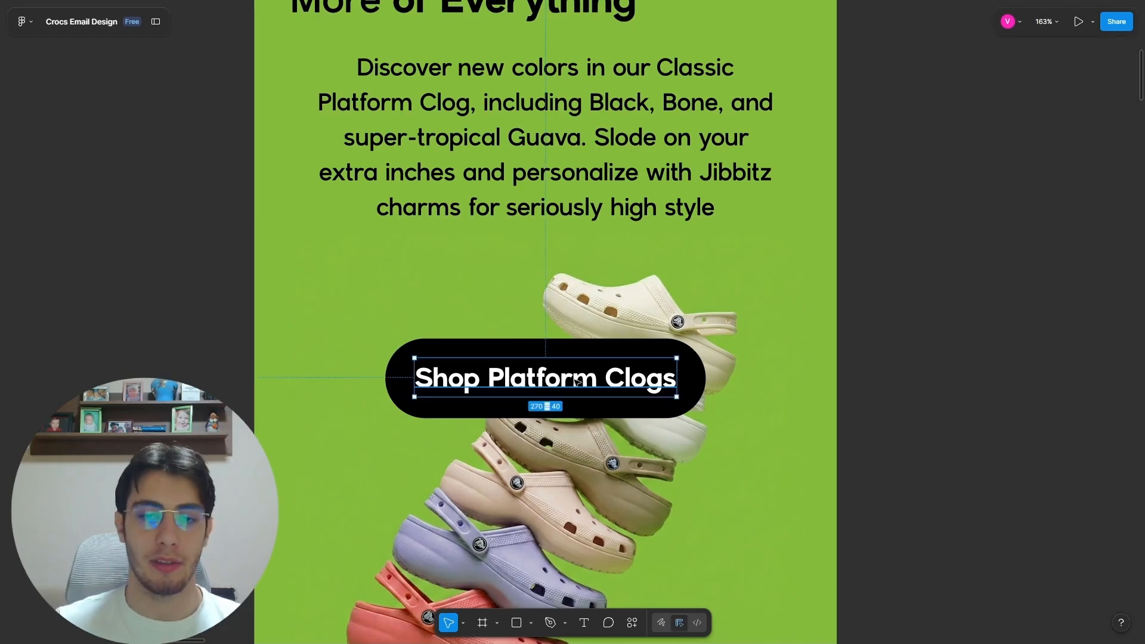
left_click(407, 371, "shift")
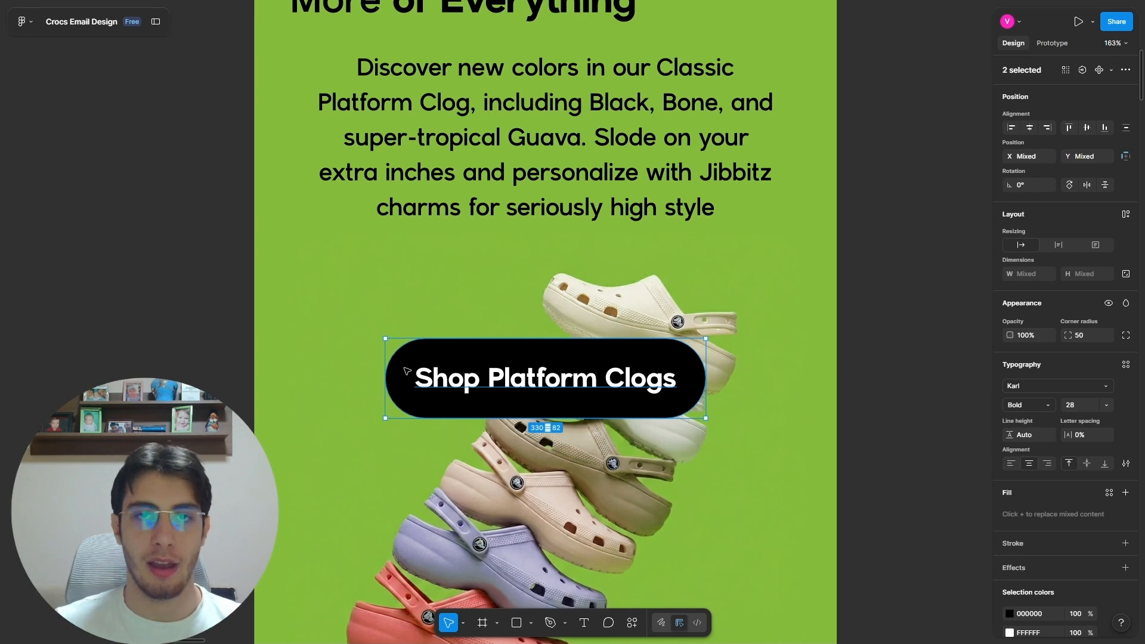
key("ctrl+g")
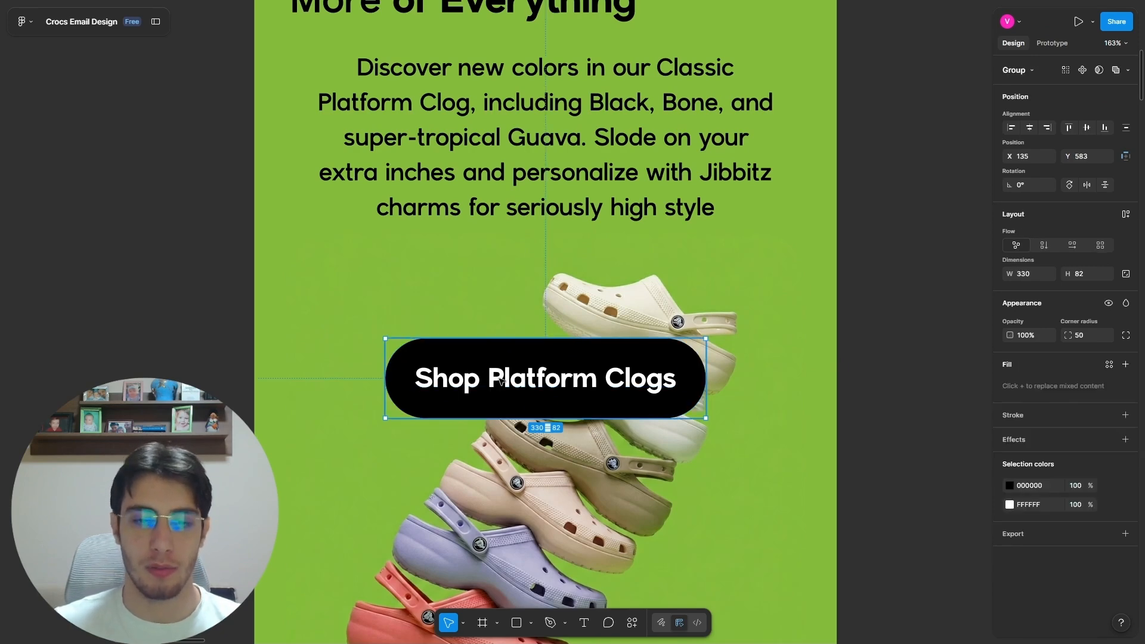
Step: Move the grouped button up beneath the paragraph text to X 135, Y 496
left_click_drag(541, 385, 541, 304)
scroll(682, 356, "up", 5)
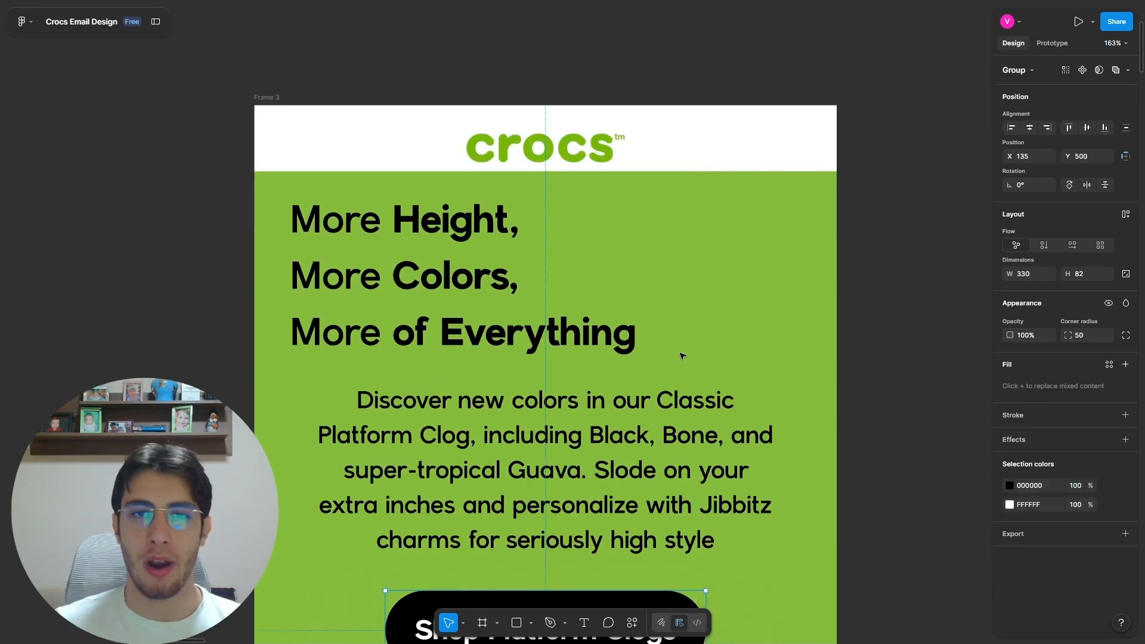
scroll(681, 356, "down", 3)
scroll(681, 356, "up", 1)
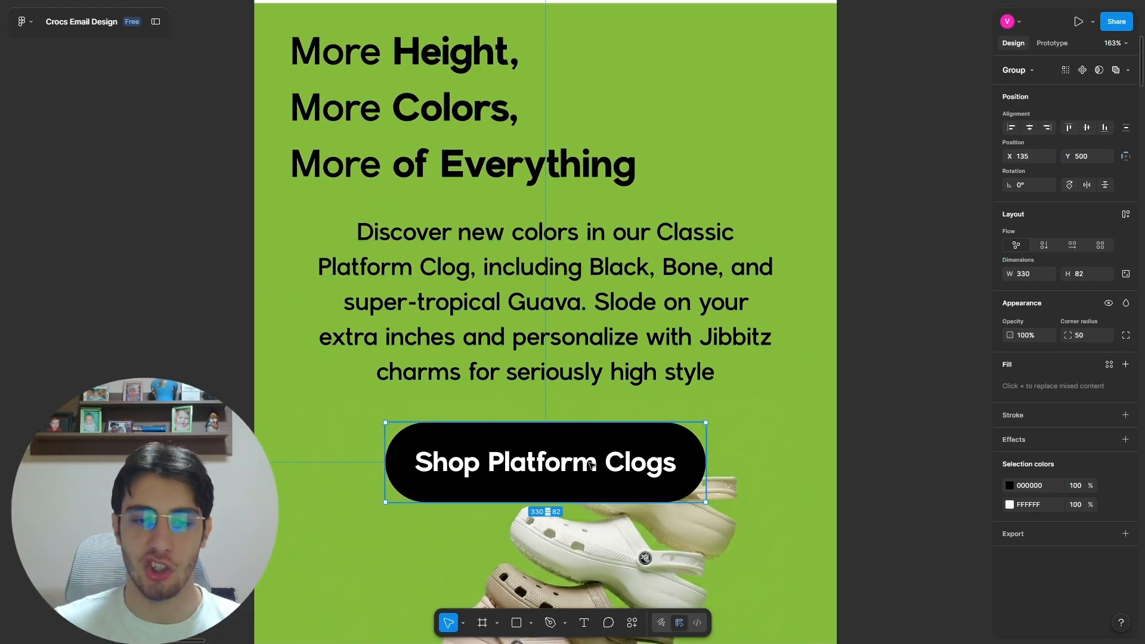
scroll(590, 435, "down", 5)
left_click_drag(602, 144, 606, 408)
scroll(802, 287, "down", 1)
scroll(657, 292, "up", 5)
scroll(566, 388, "down", 4)
scroll(676, 382, "down", 3)
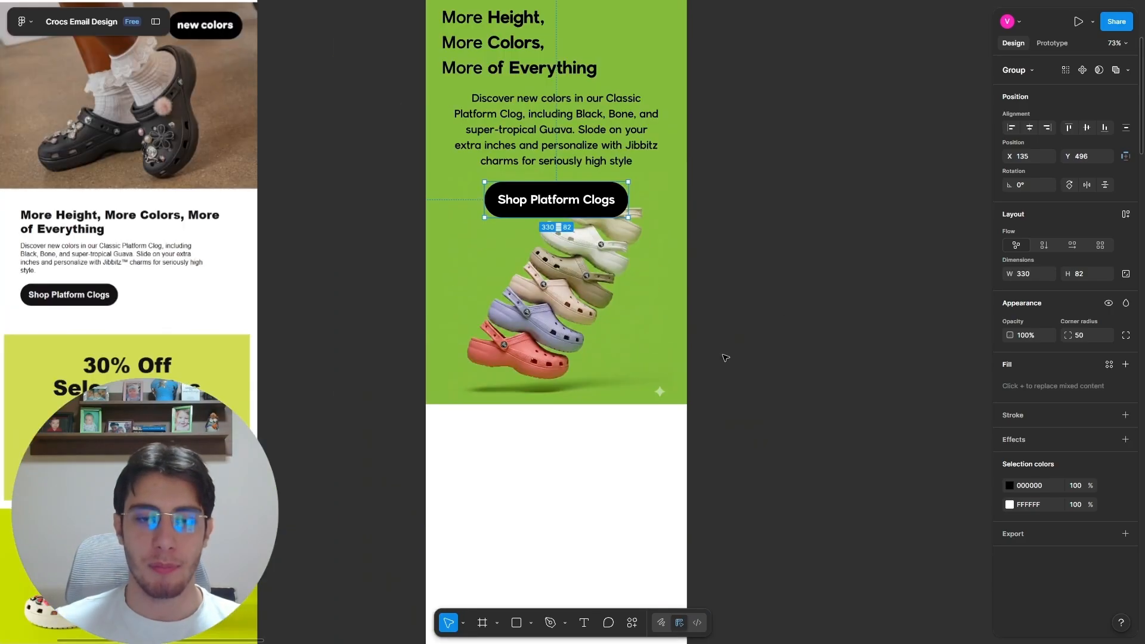
left_click(745, 337)
scroll(761, 319, "up", 2)
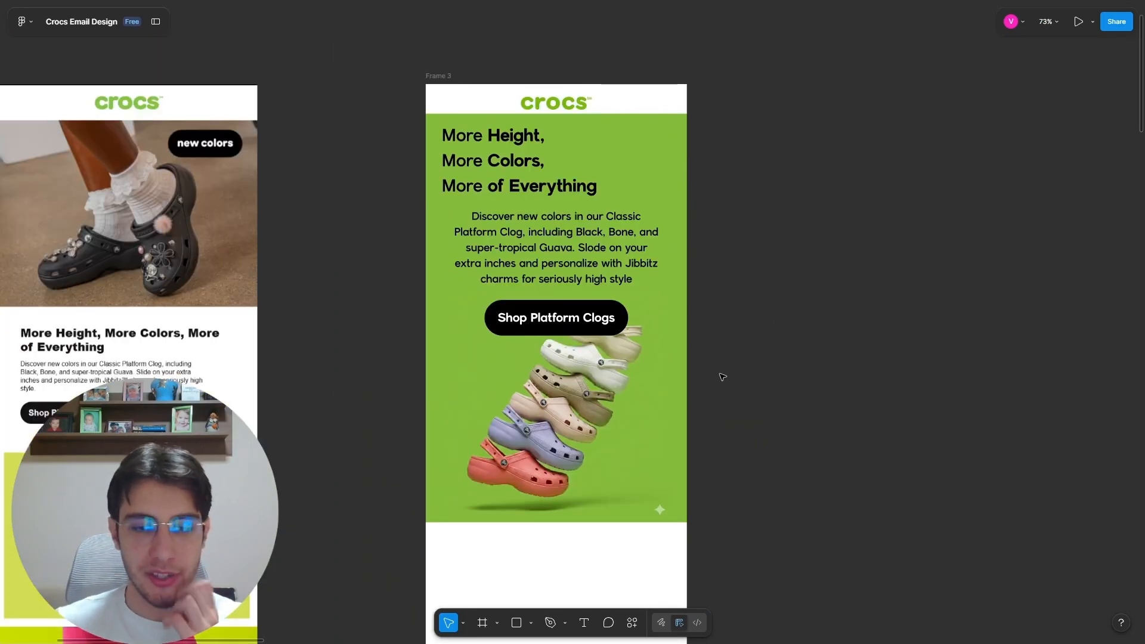
Step: Add a rectangle of about 67 by 55 and place it over the sparkle mark in the clog image's lower corner
scroll(660, 459, "down", 1)
scroll(661, 456, "up", 5)
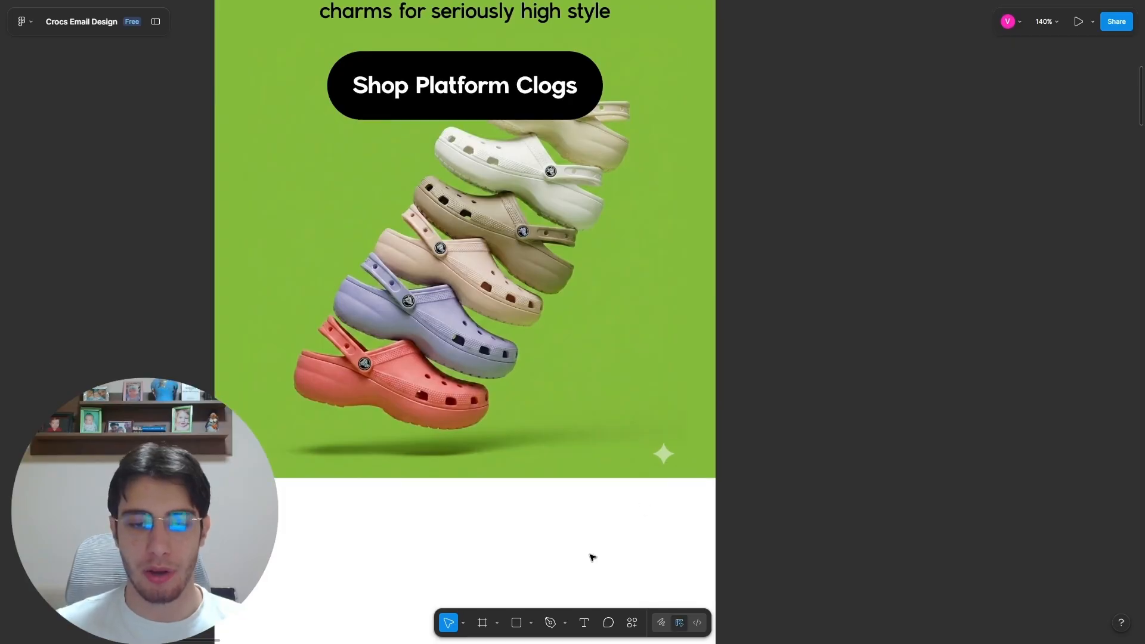
key("r")
scroll(639, 460, "down", 4)
left_click(602, 308)
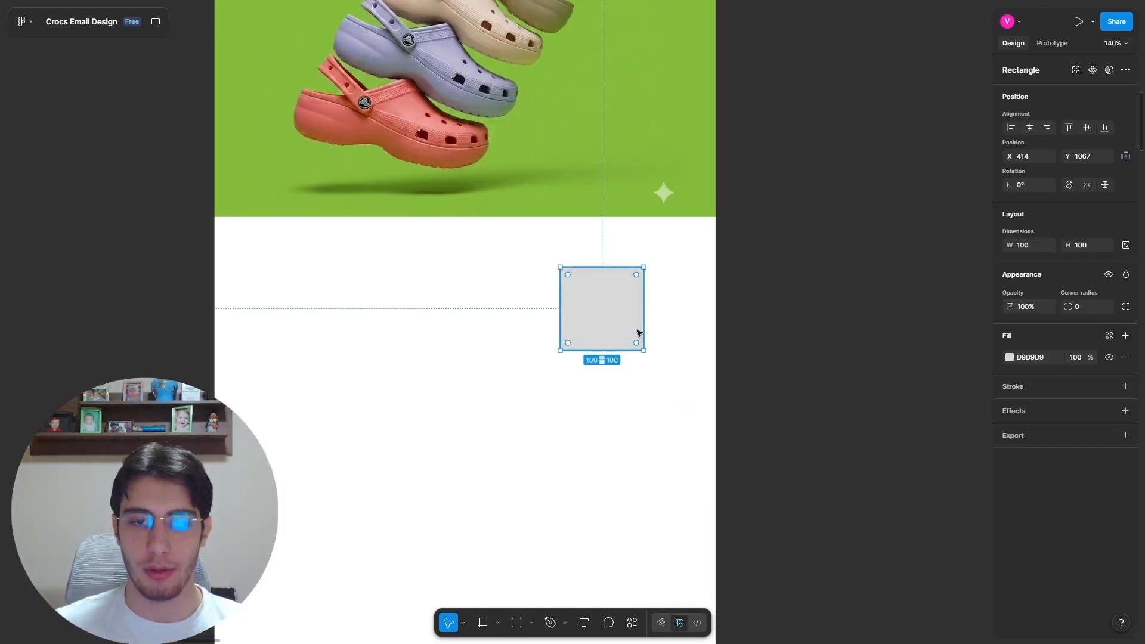
scroll(638, 332, "up", 1)
left_click_drag(645, 379, 616, 341)
left_click_drag(606, 320, 684, 223)
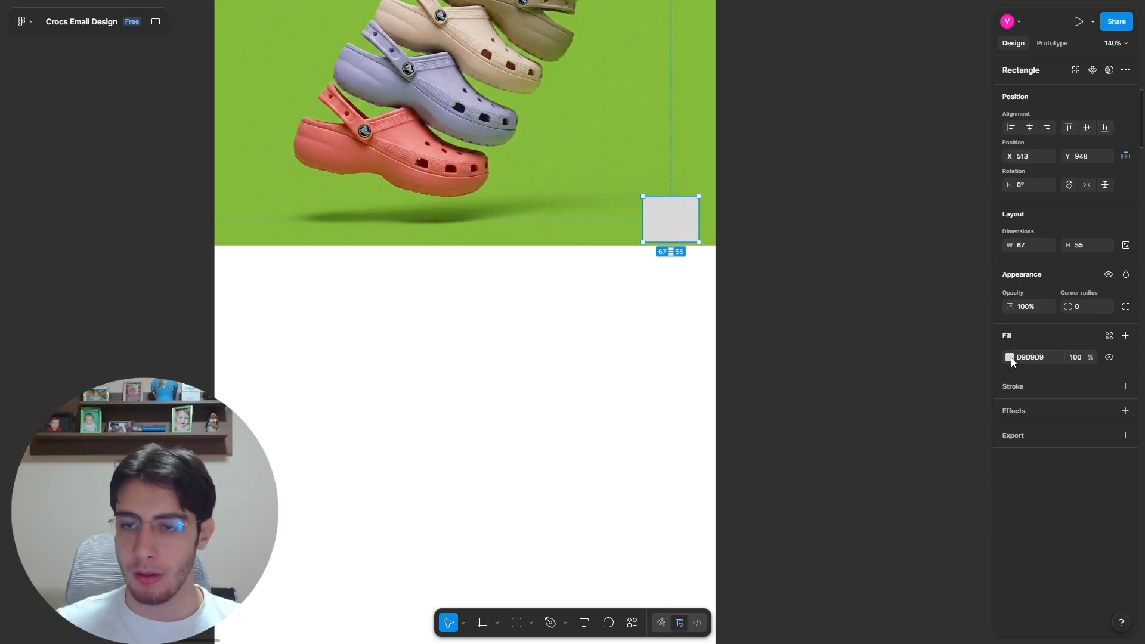
Step: Fill the covering rectangle with the green sampled from the background beside it, 85BC3C
left_click(1009, 357)
left_click(867, 533)
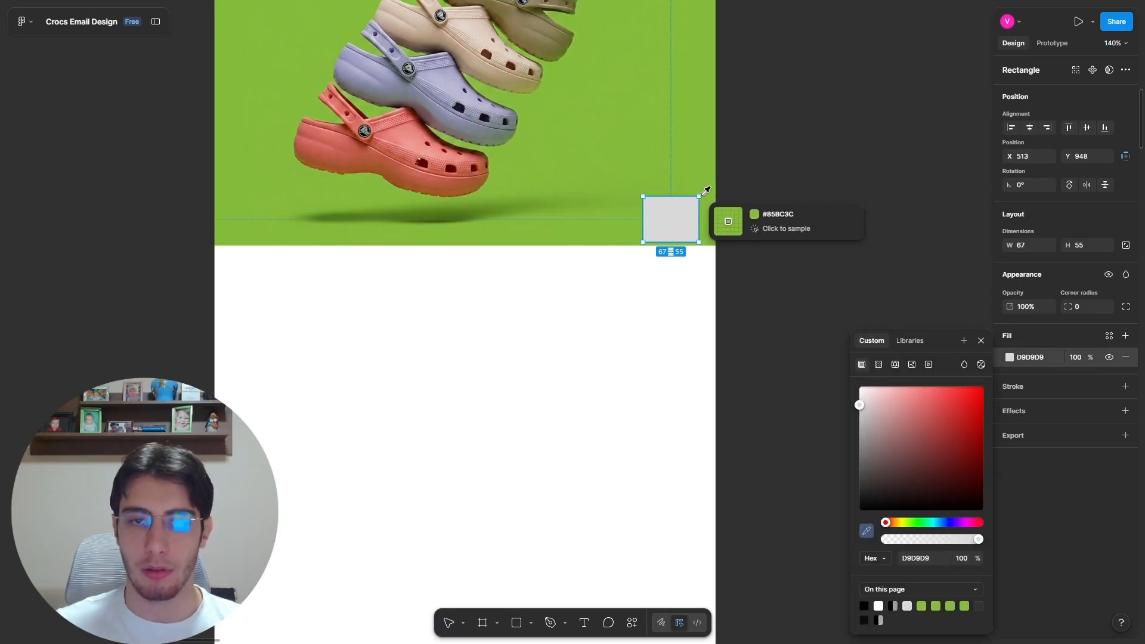
left_click(709, 233)
left_click(755, 235)
left_click(671, 219)
Step: Trim the green patch to about 64 by 37 at X 516, Y 966 so it fully covers the sparkle mark
scroll(685, 216, "up", 5)
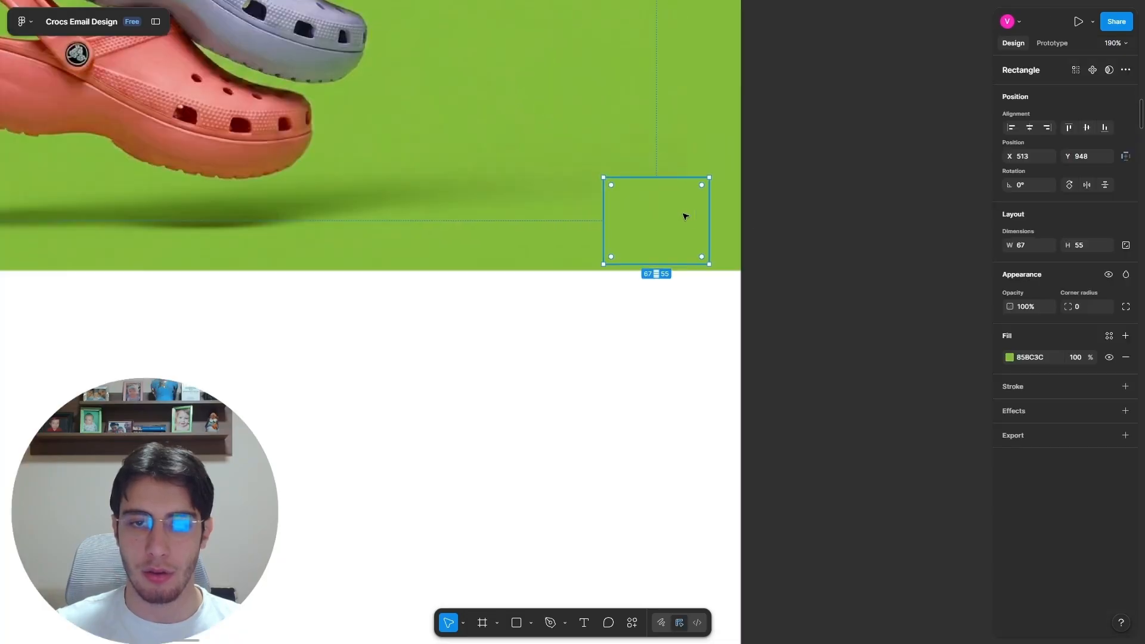
mouse_move(603, 177)
left_mouse_down()
mouse_move(590, 171)
mouse_move(614, 190)
left_mouse_up()
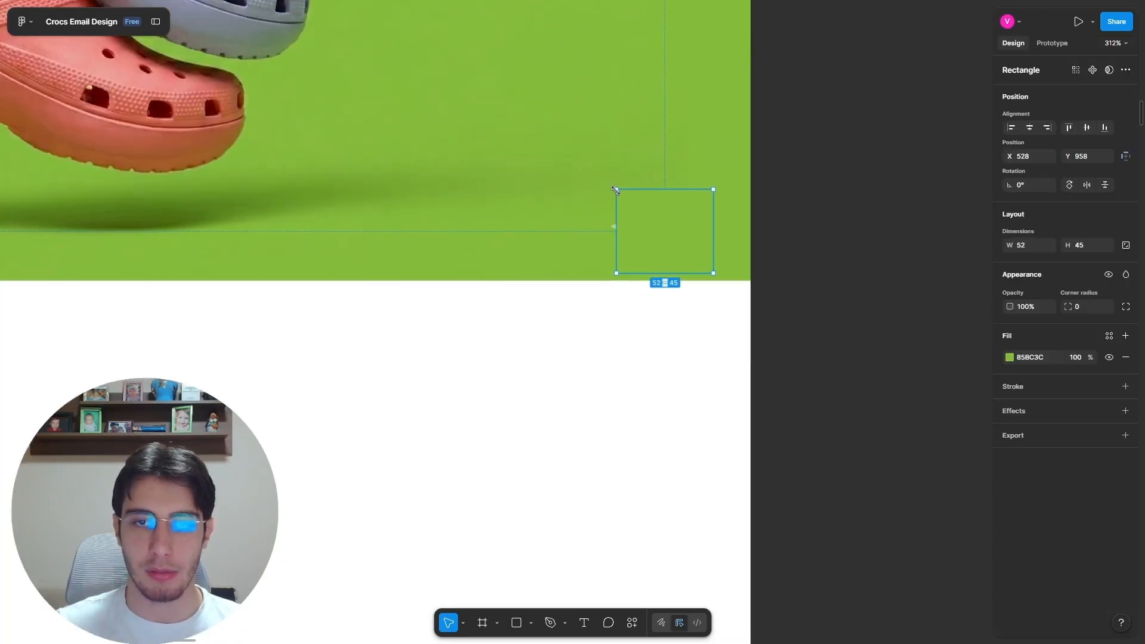
left_click(839, 233)
scroll(839, 234, "up", 3)
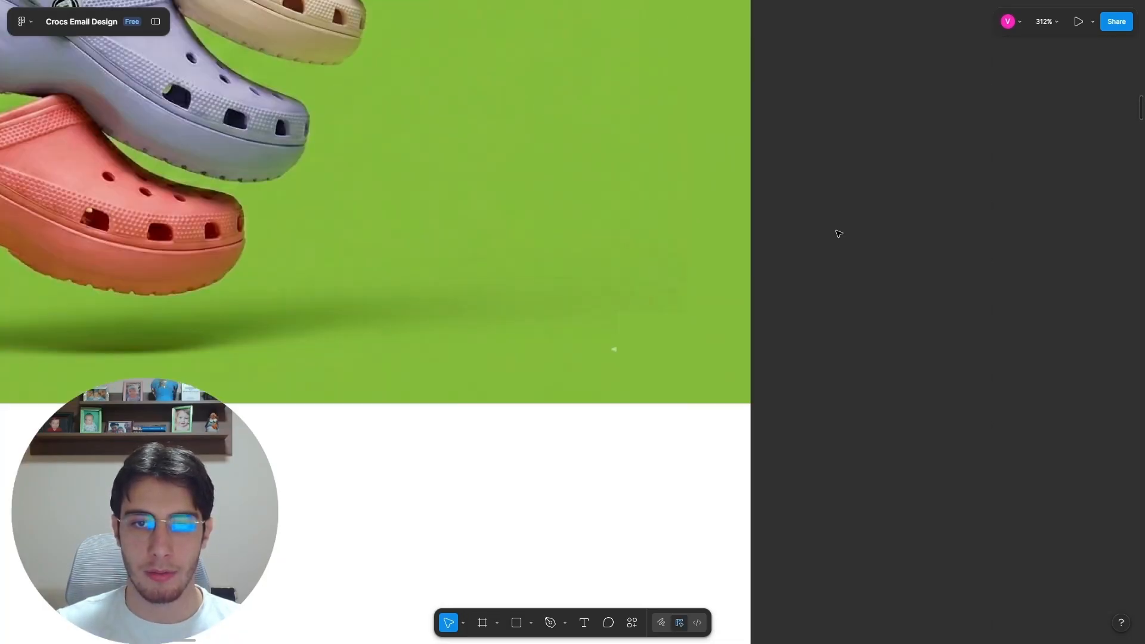
left_click(700, 343)
left_click_drag(615, 348, 595, 348)
left_click_drag(647, 312, 646, 328)
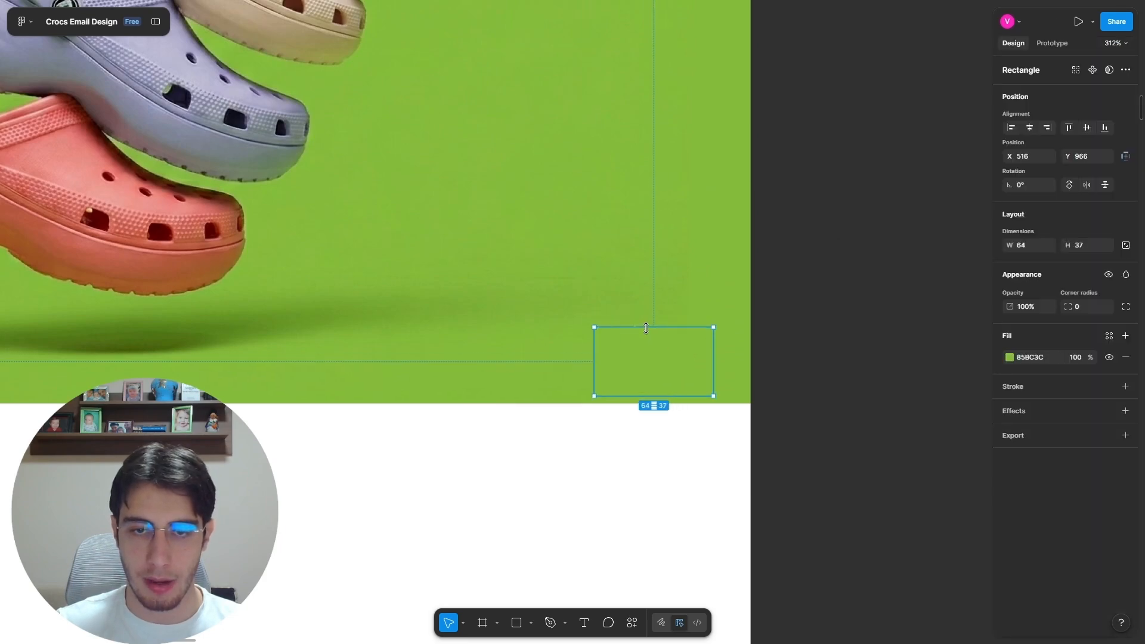
left_click(807, 327)
Step: Examine the redesigned hero section, including the patched corner of the clog image, both close up and beside the original email
scroll(807, 327, "down", 5)
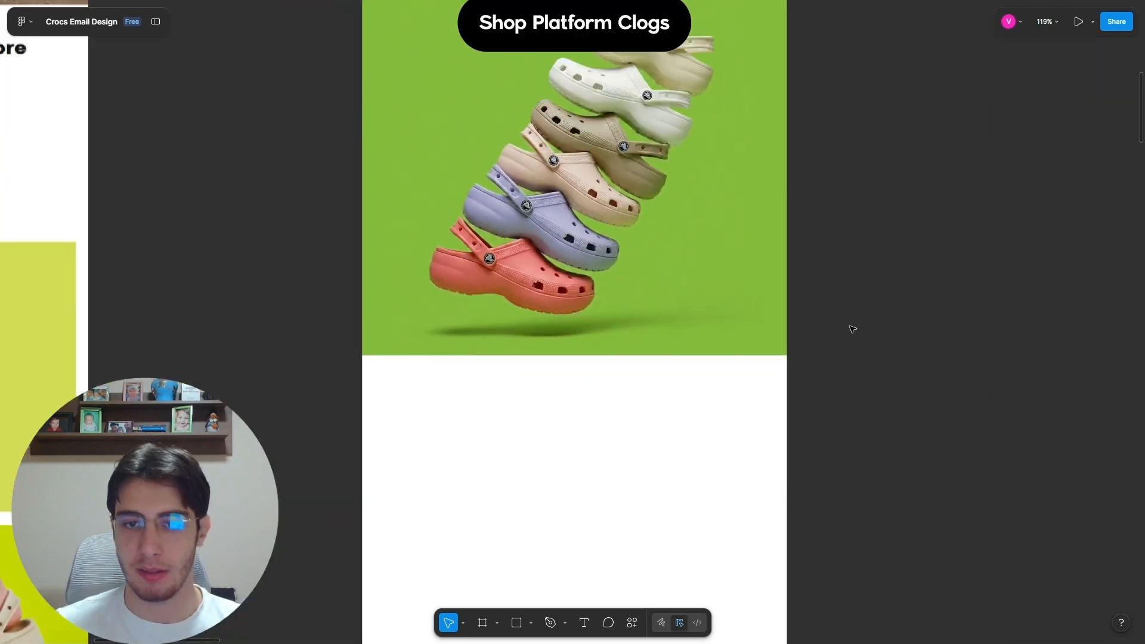
scroll(868, 331, "up", 3)
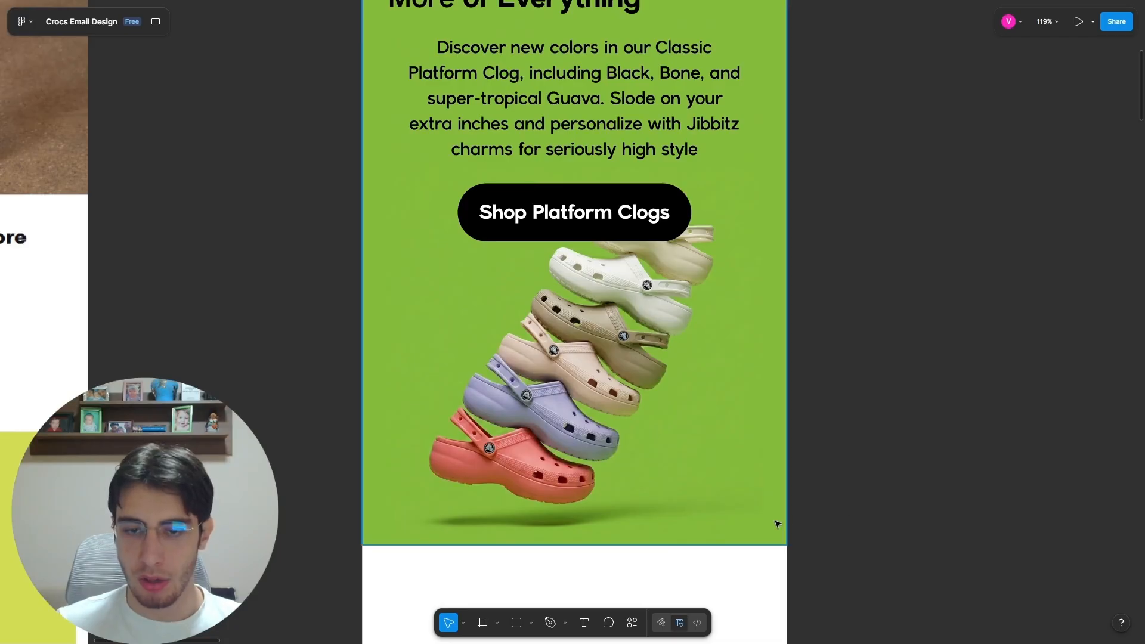
scroll(777, 521, "up", 5)
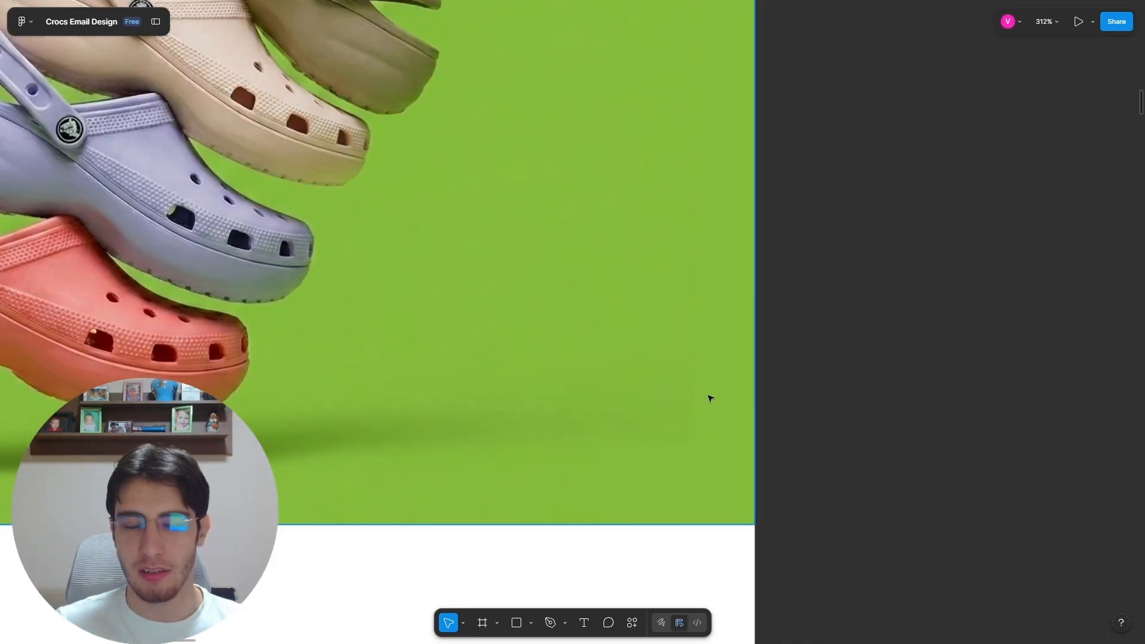
scroll(720, 400, "down", 1)
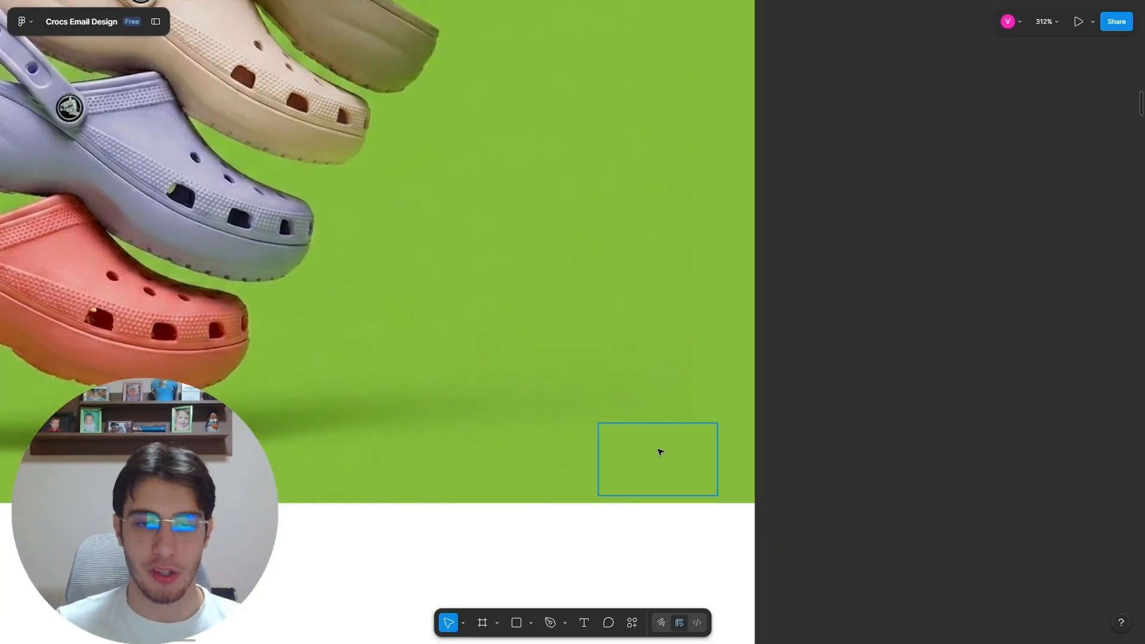
scroll(659, 452, "down", 5)
scroll(814, 431, "up", 1)
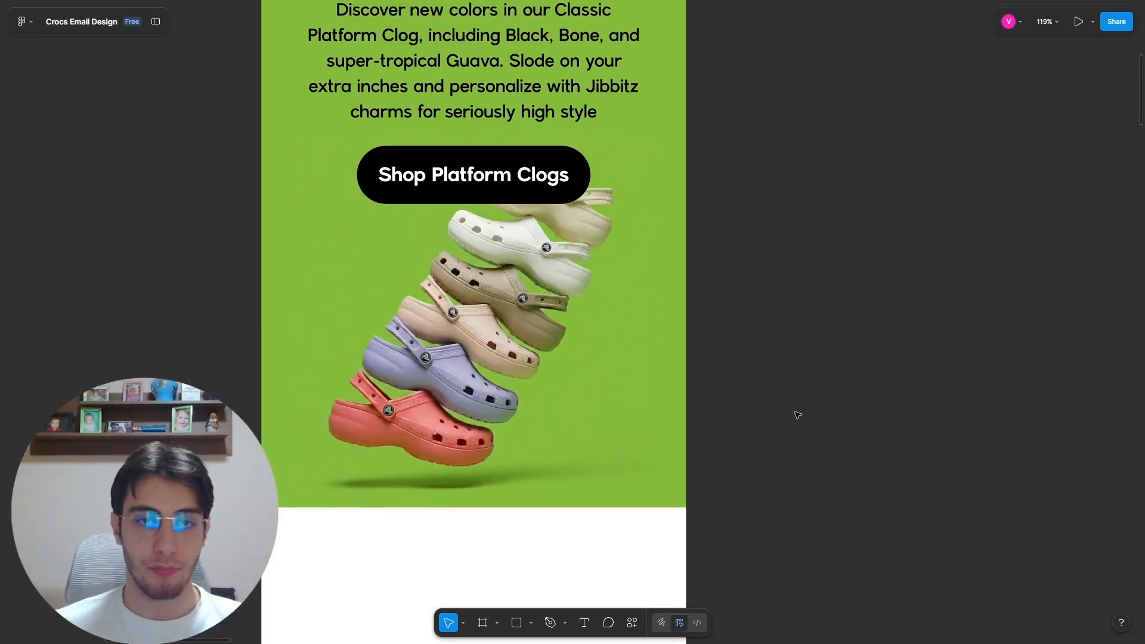
scroll(798, 415, "down", 3)
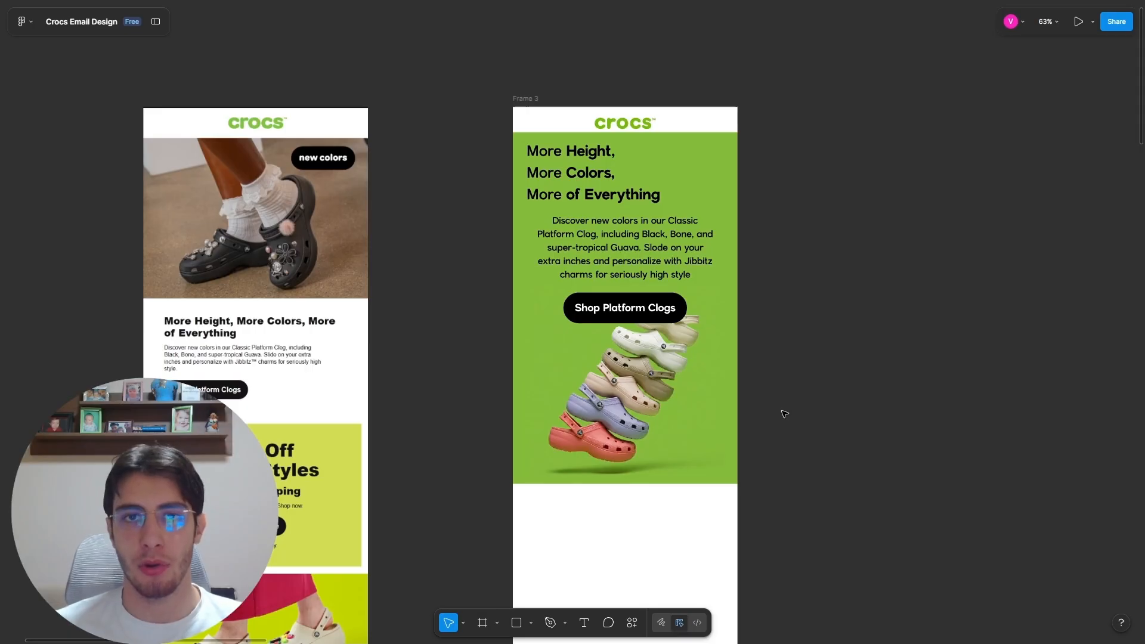
scroll(769, 394, "up", 2)
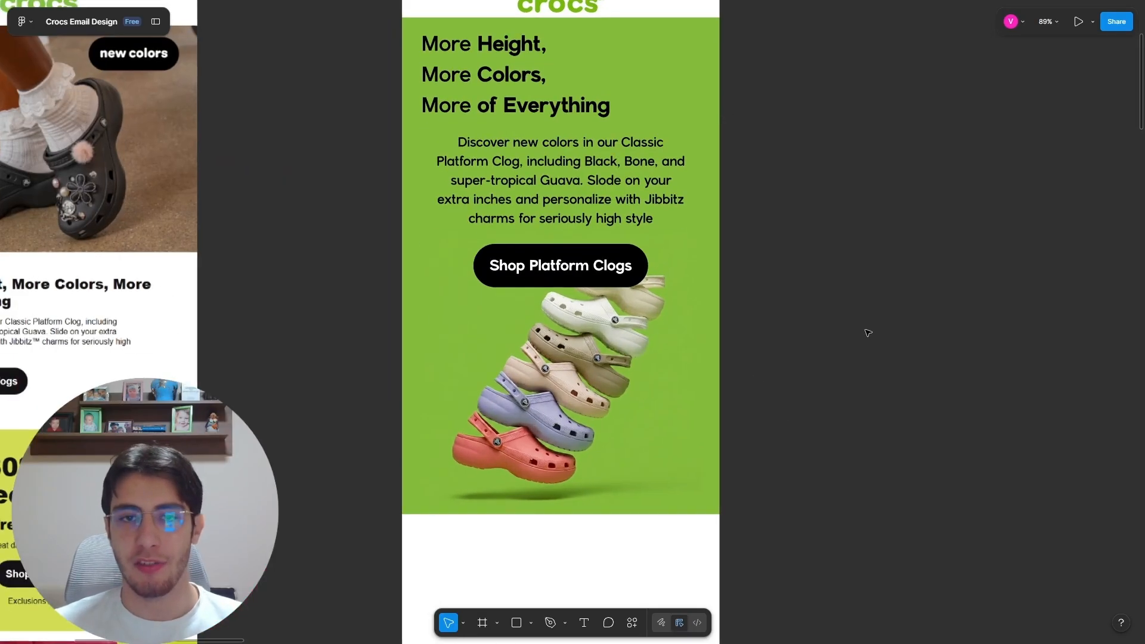
scroll(865, 330, "down", 4)
scroll(508, 227, "up", 2)
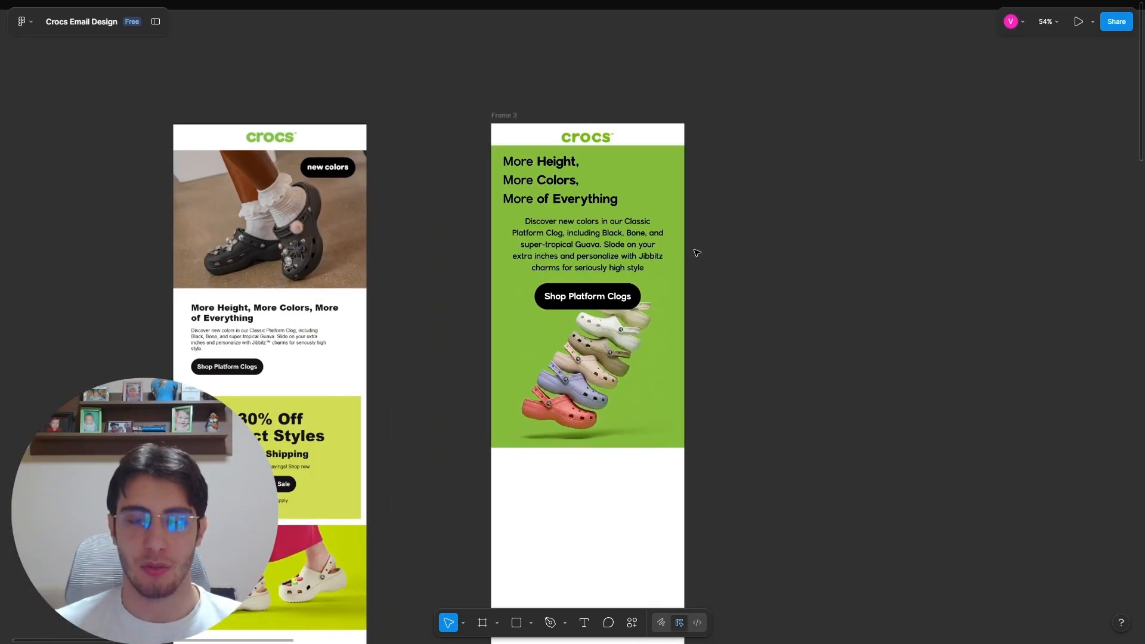
scroll(697, 445, "up", 5)
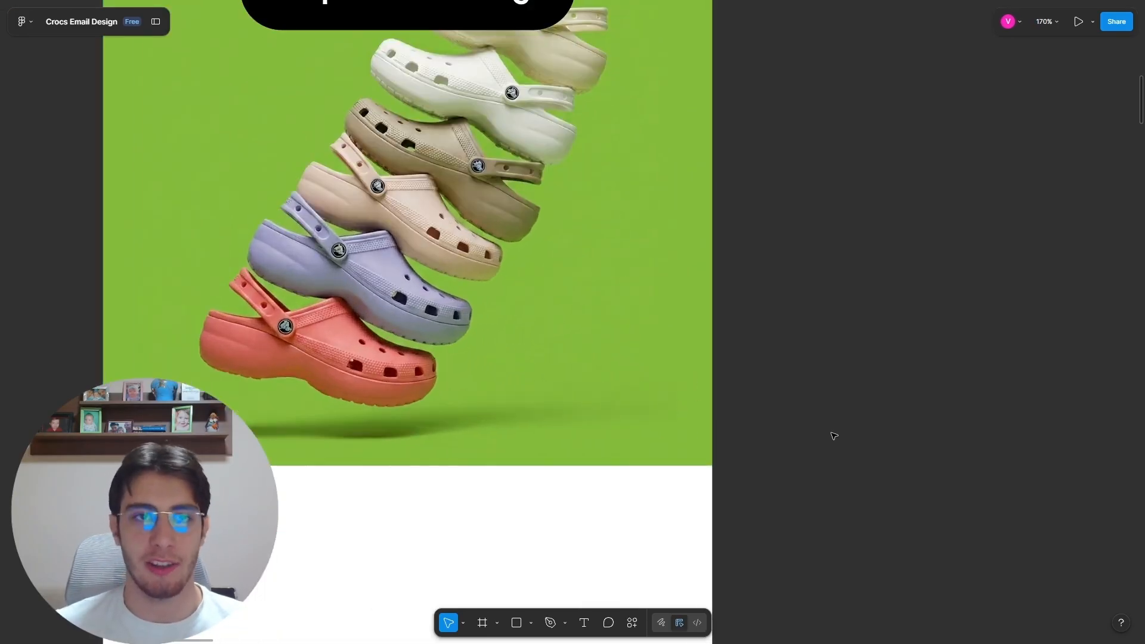
scroll(833, 436, "up", 3)
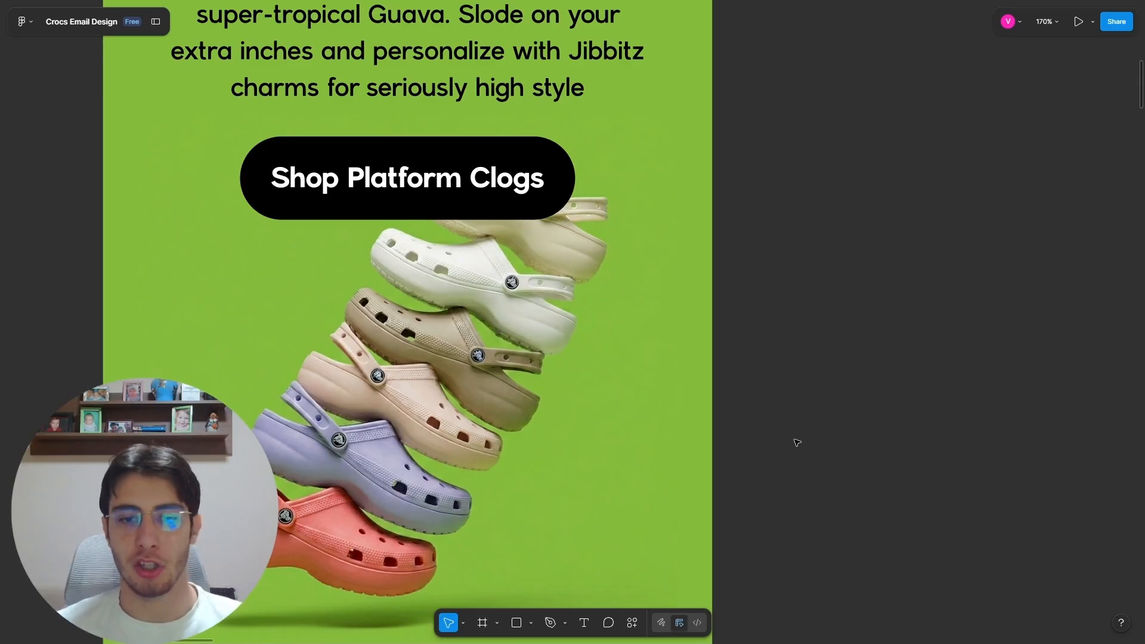
scroll(797, 443, "down", 2)
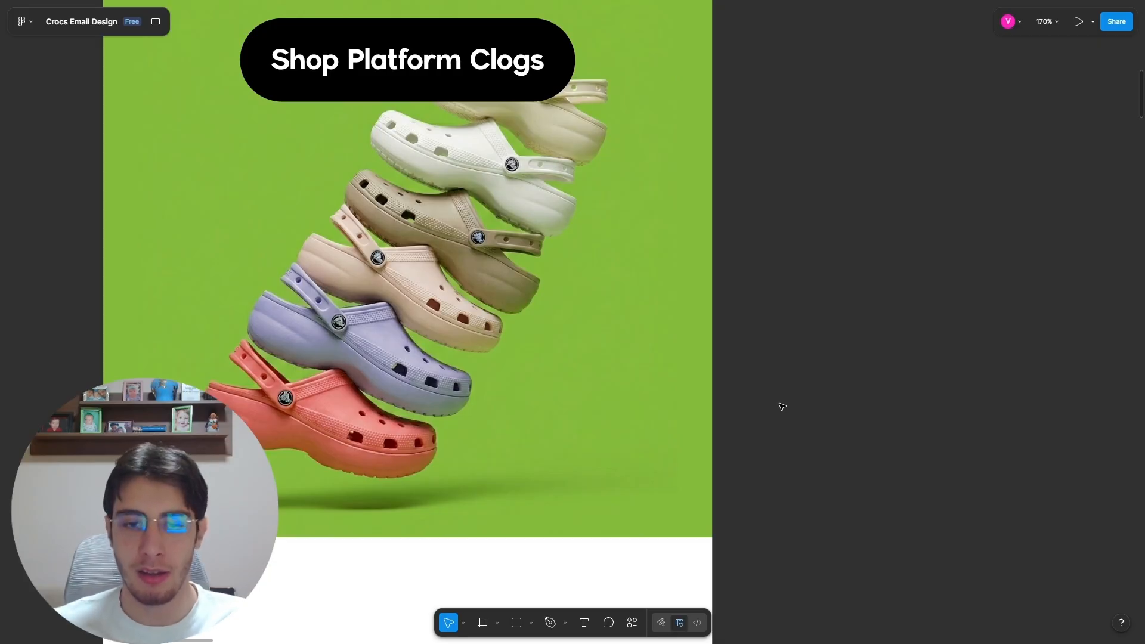
Step: Review the original email's remaining sections against the hero and the empty area of the new frame
scroll(786, 403, "down", 5)
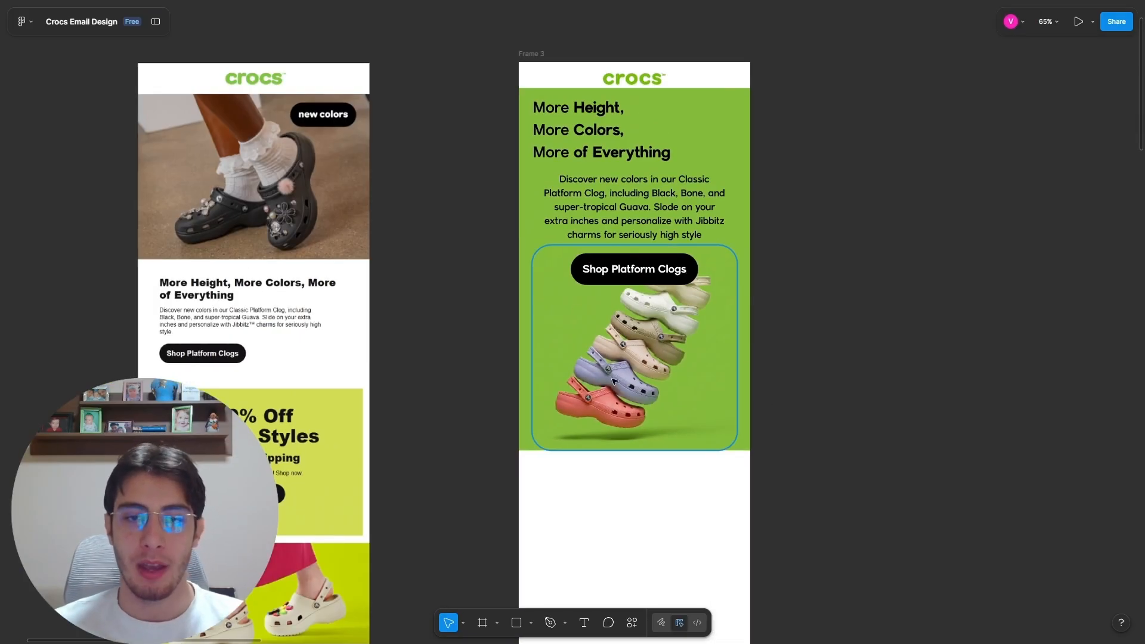
scroll(650, 152, "down", 3)
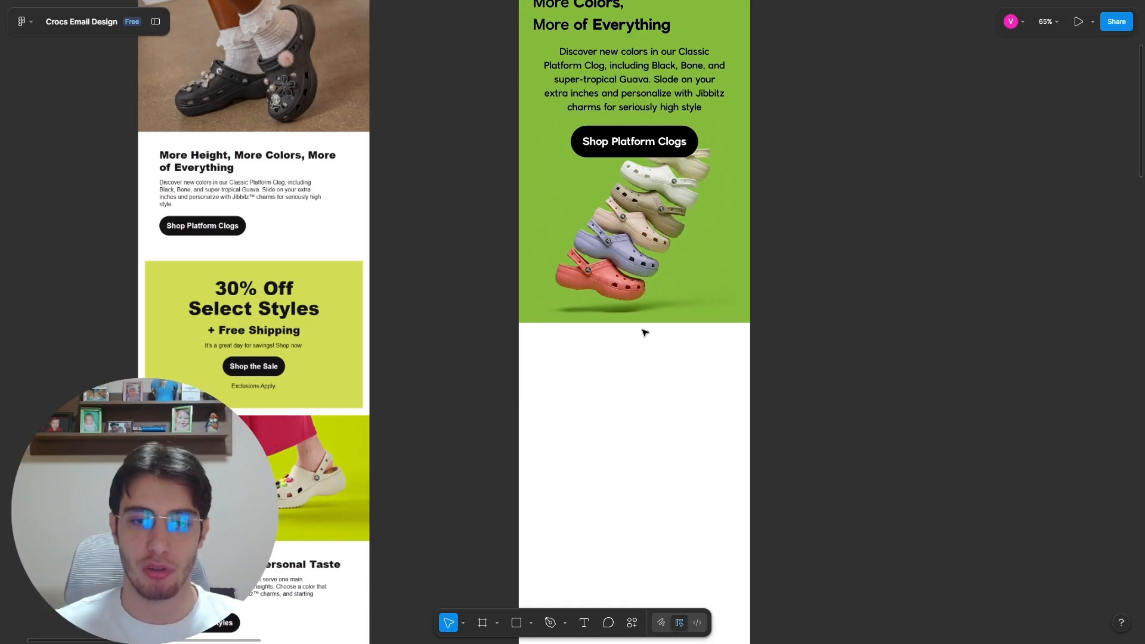
scroll(685, 378, "down", 6)
scroll(687, 381, "up", 8)
scroll(687, 381, "up", 2)
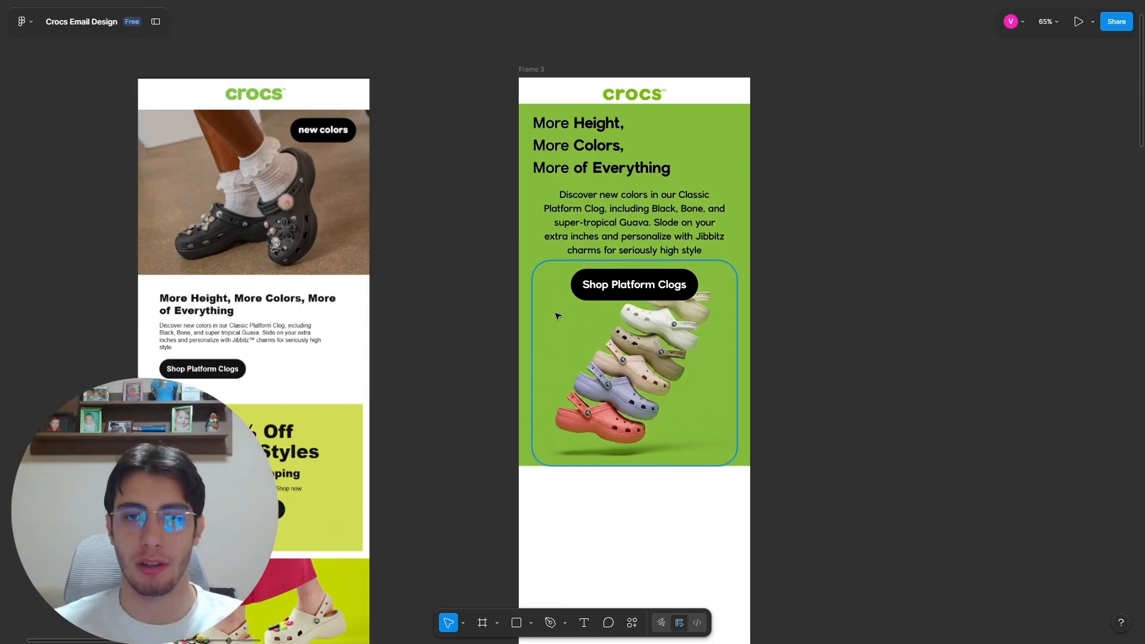
scroll(544, 314, "up", 2)
scroll(777, 306, "down", 5)
scroll(305, 376, "down", 4)
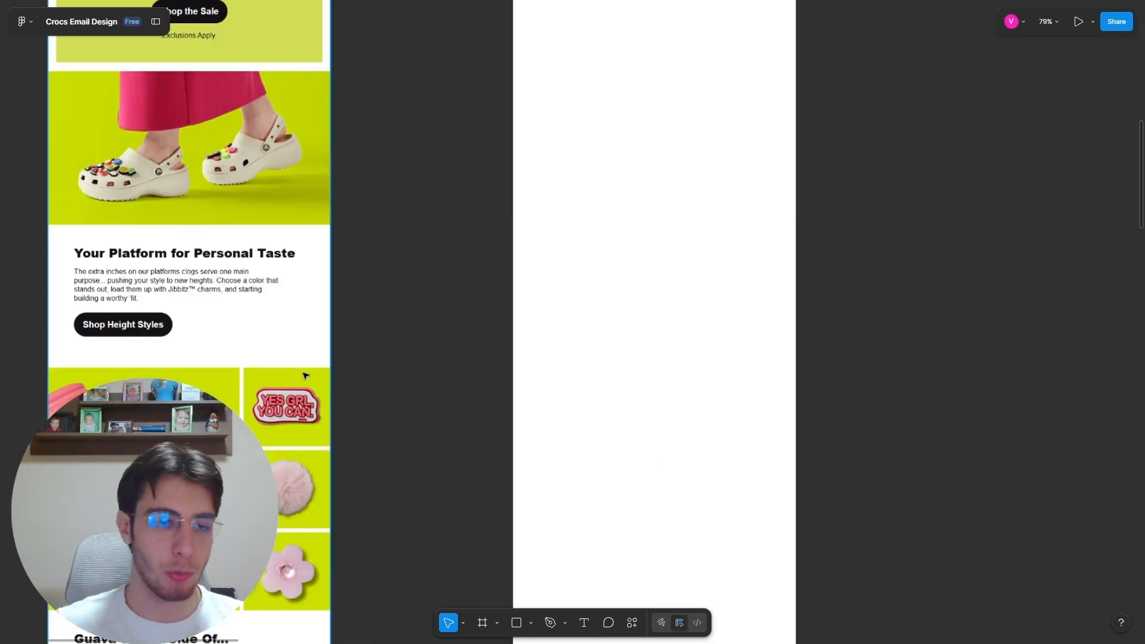
scroll(753, 340, "up", 6)
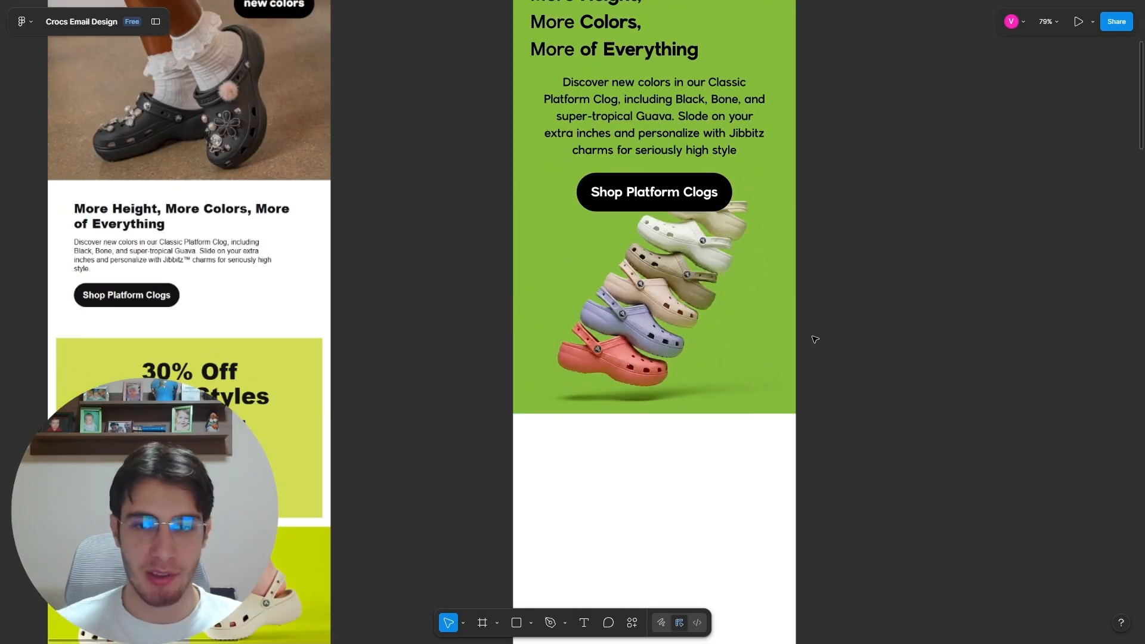
Step: Shorten the green background from its lower edge so it ends just below the middle of the clog image, and select the image
left_click(786, 329)
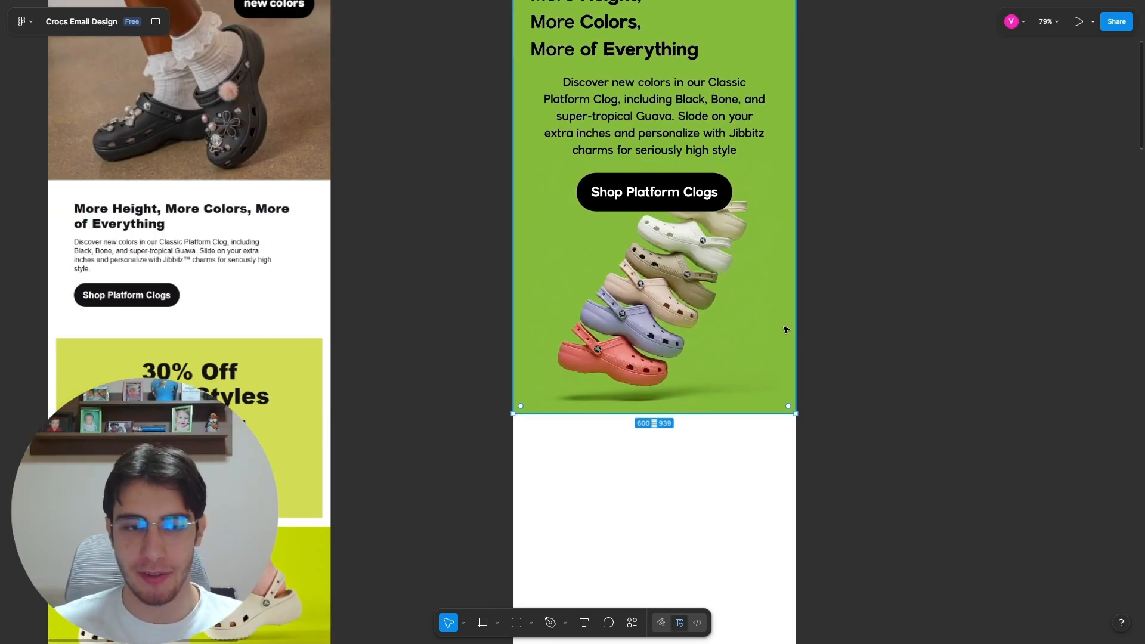
left_click(756, 389)
left_click_drag(787, 411, 780, 308)
left_click(787, 336)
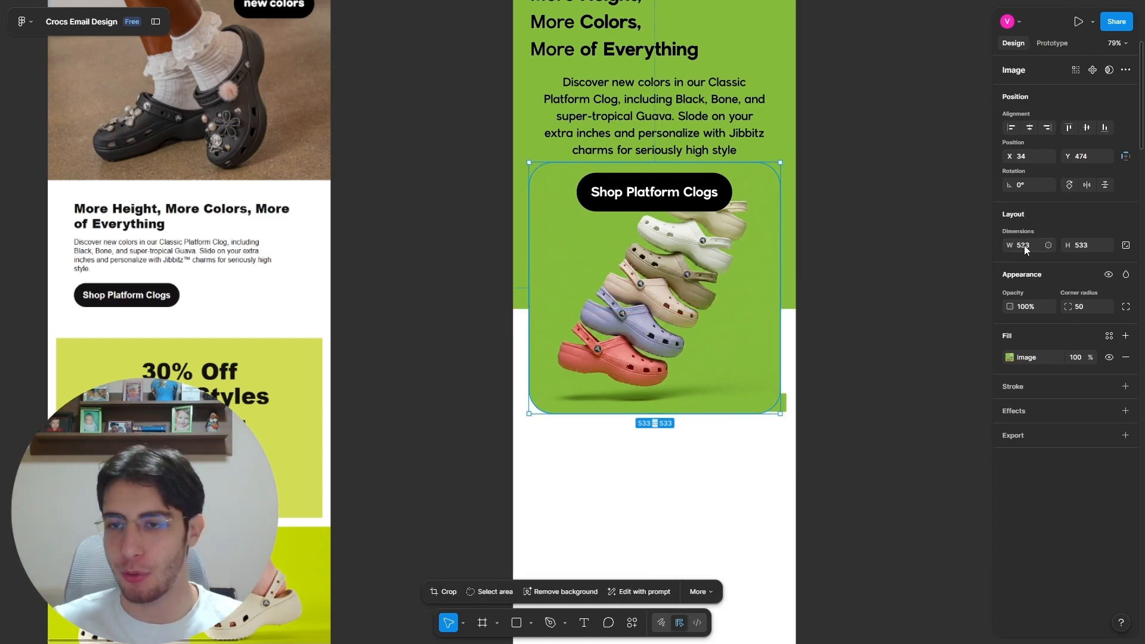
Step: Widen the clog image to 600 and move it to X 0, Y 470 so it spans the frame's full width
type("00")
key("Return")
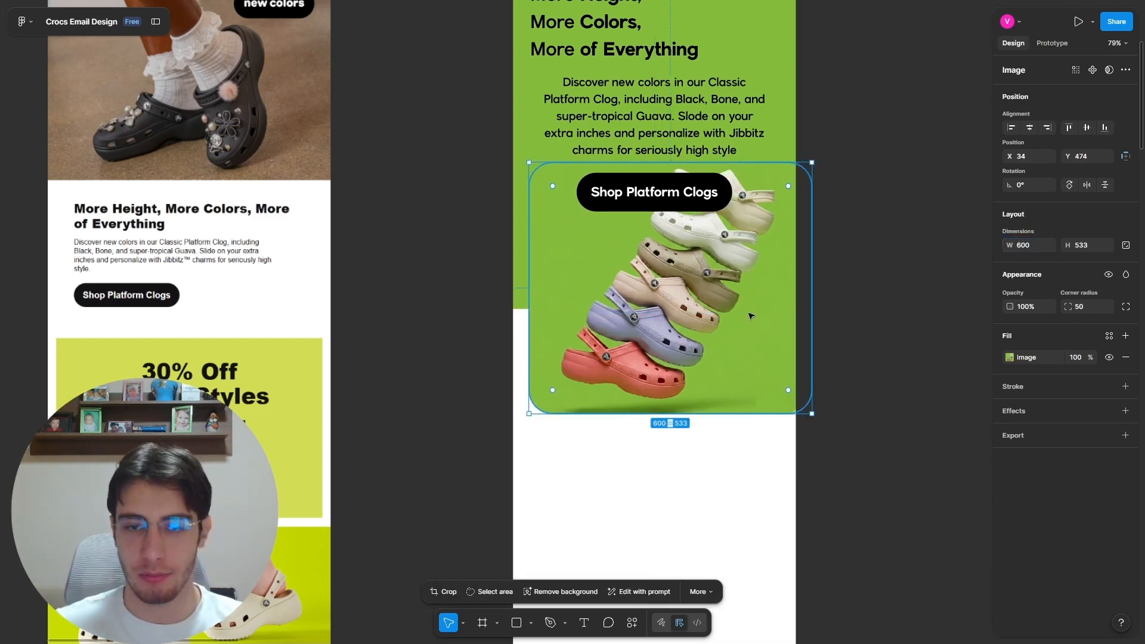
left_click_drag(746, 325, 728, 323)
left_click(819, 330)
Step: Crop the clog image from its lower edge to a height of 520, cutting off the sparkle mark
left_click(772, 403)
scroll(797, 406, "up", 5)
left_click_drag(721, 398, 717, 371)
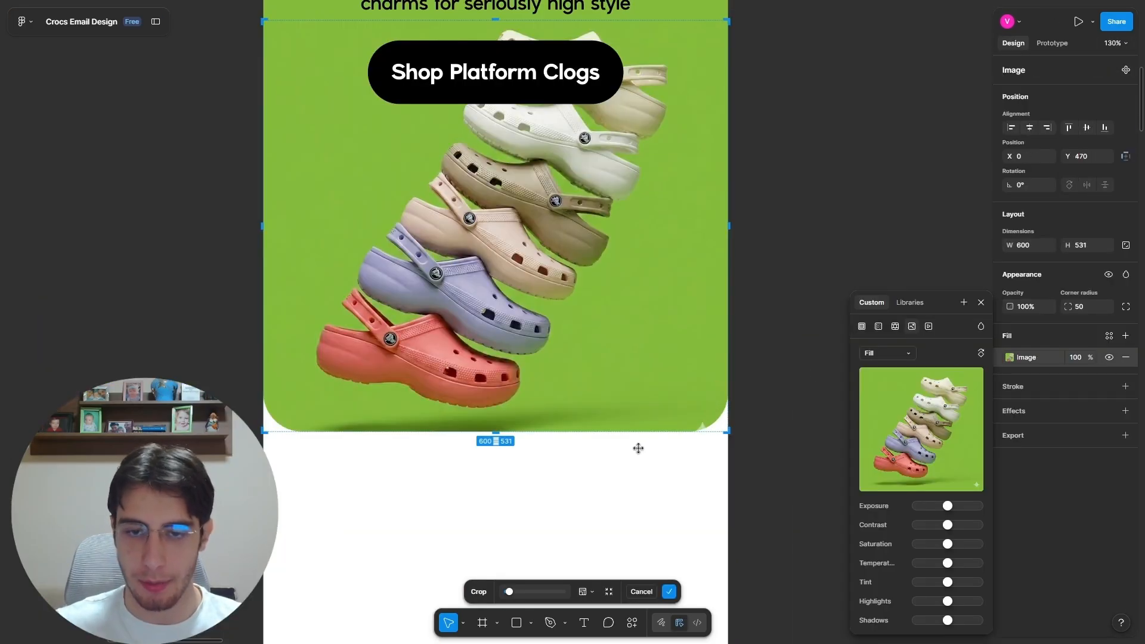
left_click_drag(643, 431, 645, 423)
left_click(812, 420)
left_click(809, 420)
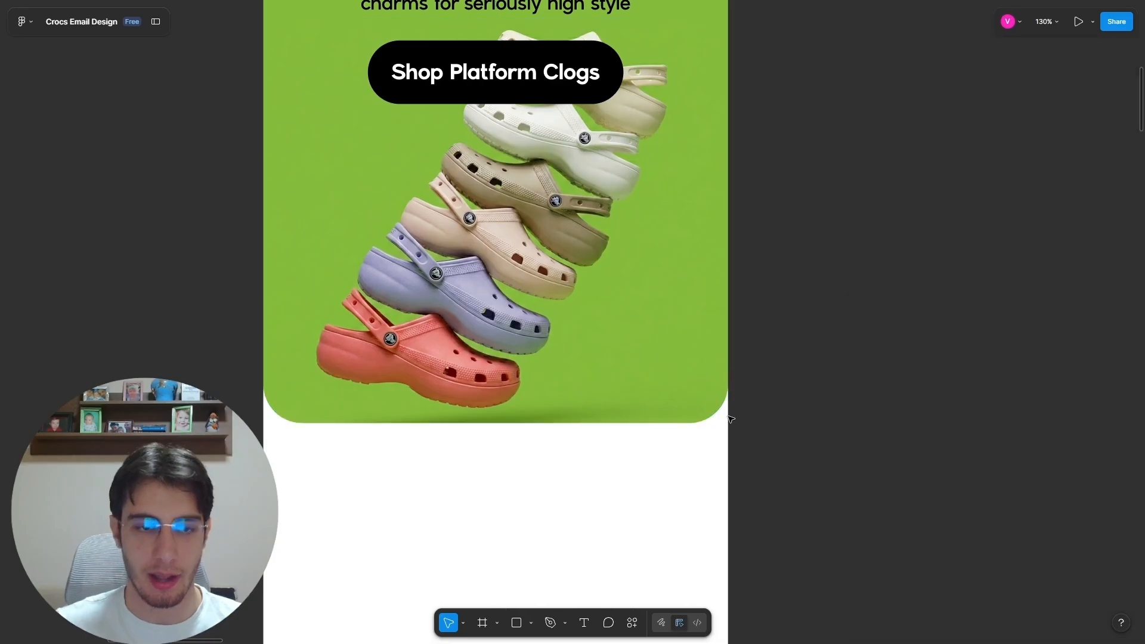
Step: Set the clog image's corner radius to 80
scroll(745, 420, "down", 5)
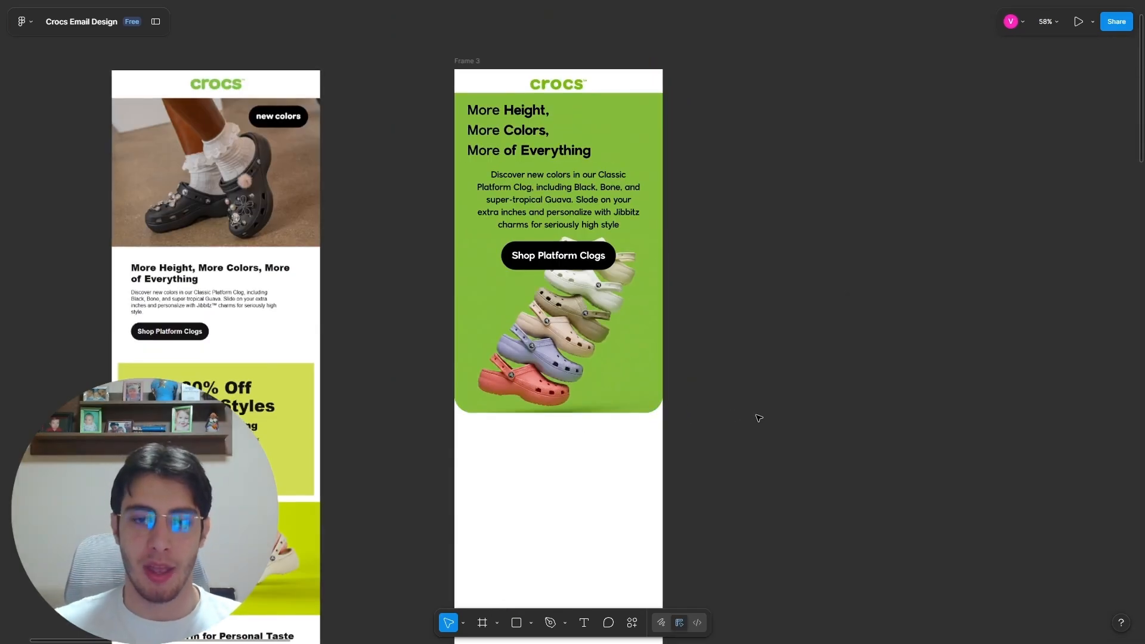
left_click(658, 388)
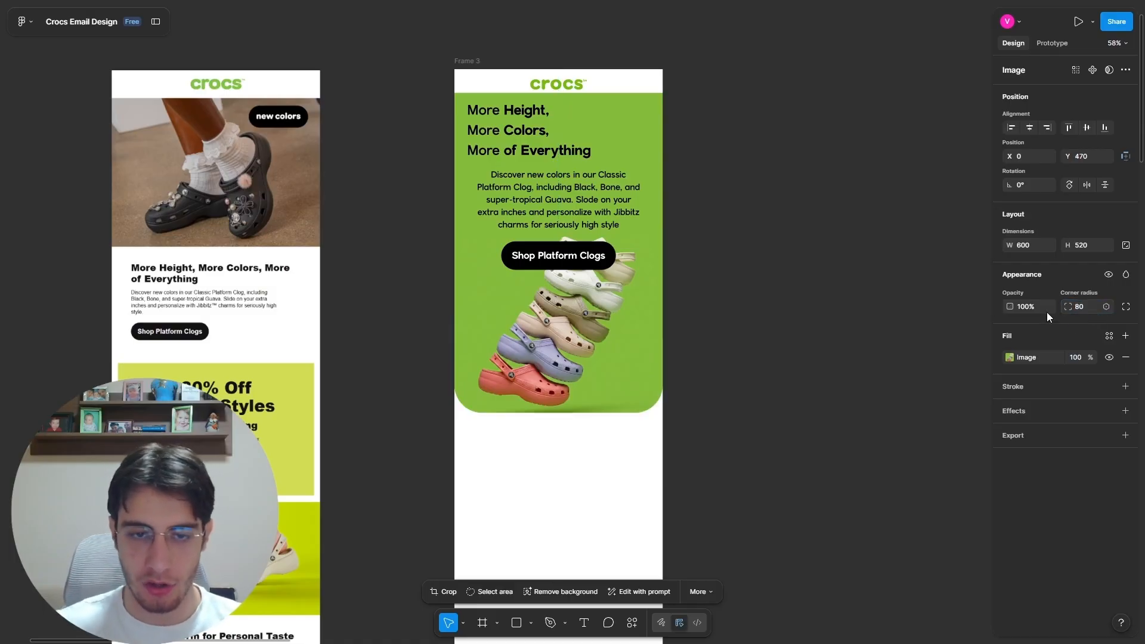
left_click(859, 380)
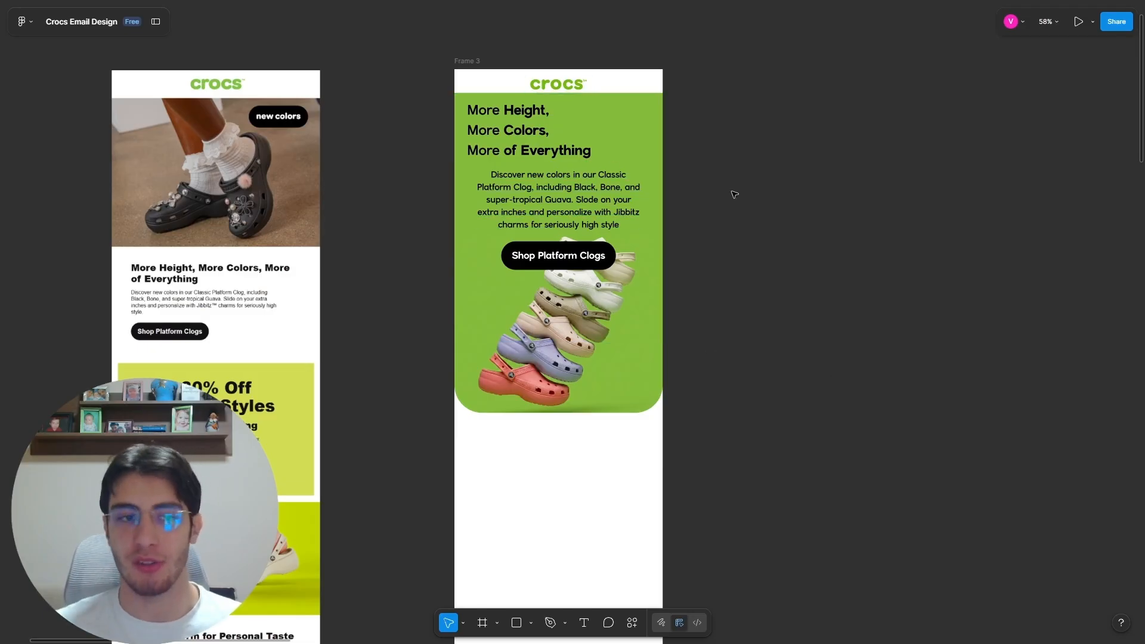
Step: Add the heading "Your Platform for Personal Taste" in Karl Bold 28 in the white area beneath the clog image
scroll(754, 195, "down", 4)
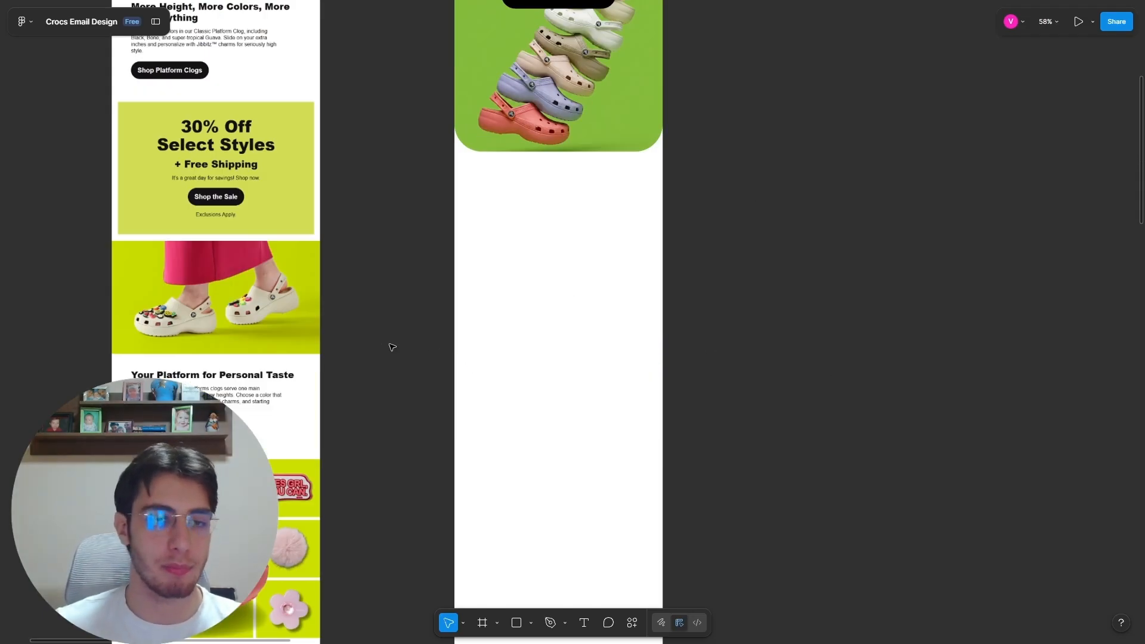
scroll(138, 388, "up", 4)
scroll(354, 390, "down", 5)
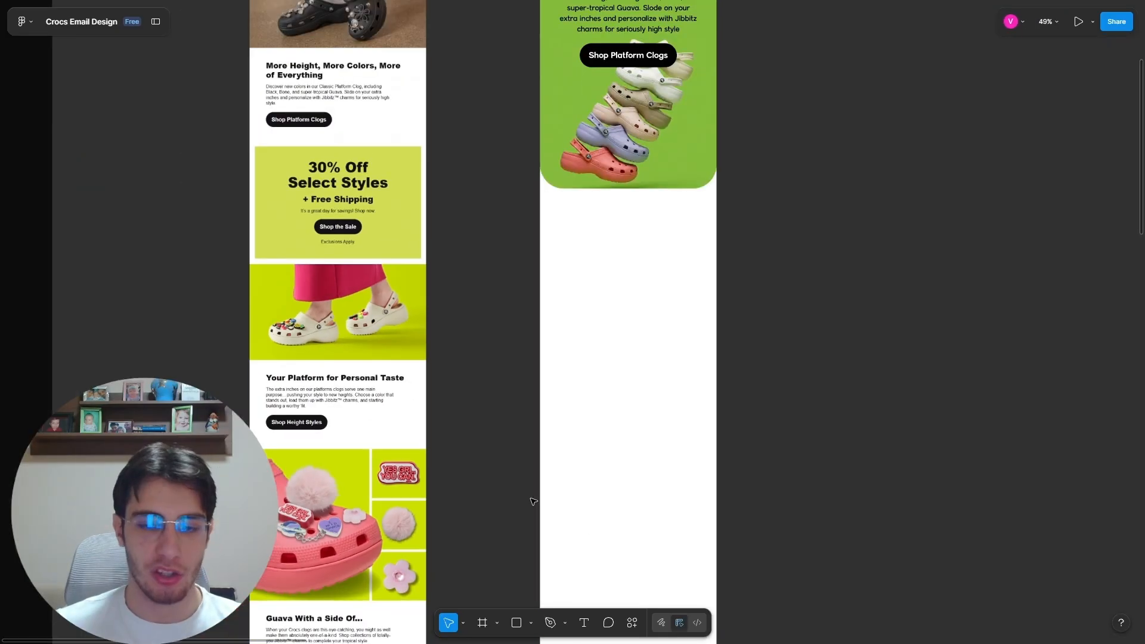
left_click(584, 622)
left_click(628, 231)
scroll(581, 253, "up", 5)
scroll(506, 299, "down", 6)
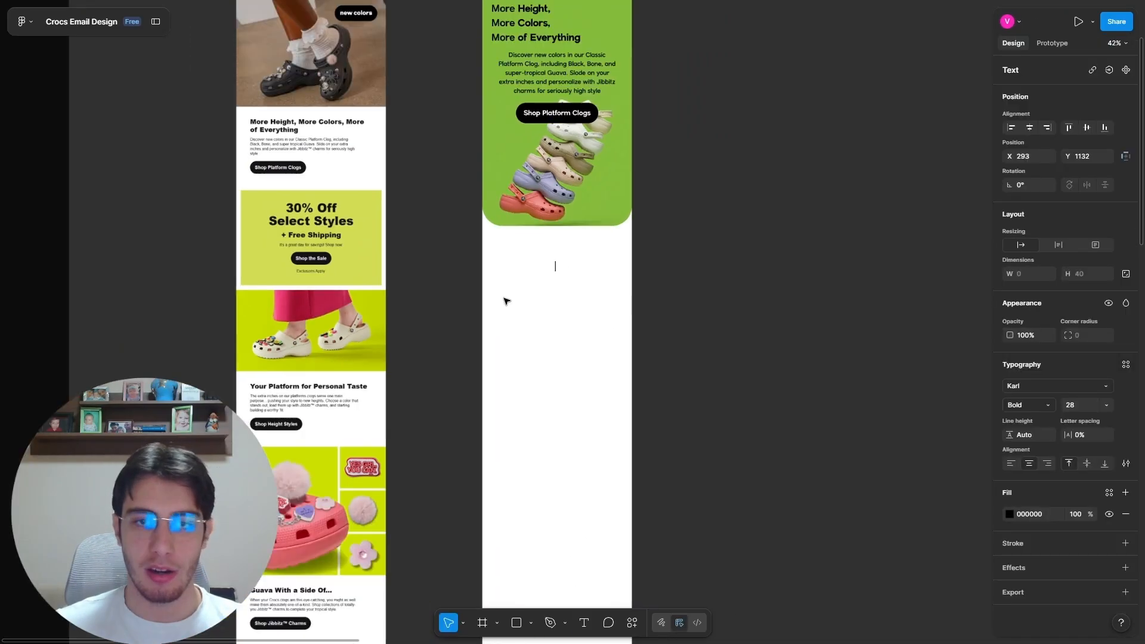
scroll(605, 317, "up", 3)
type("Your Platf")
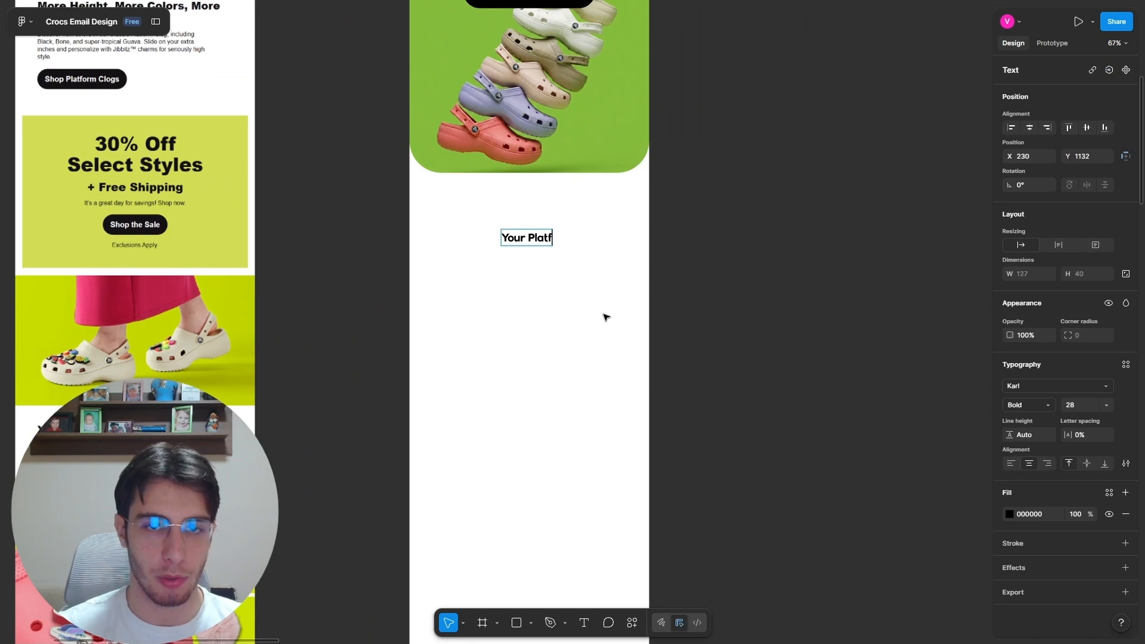
type("orm for Personal Tastse")
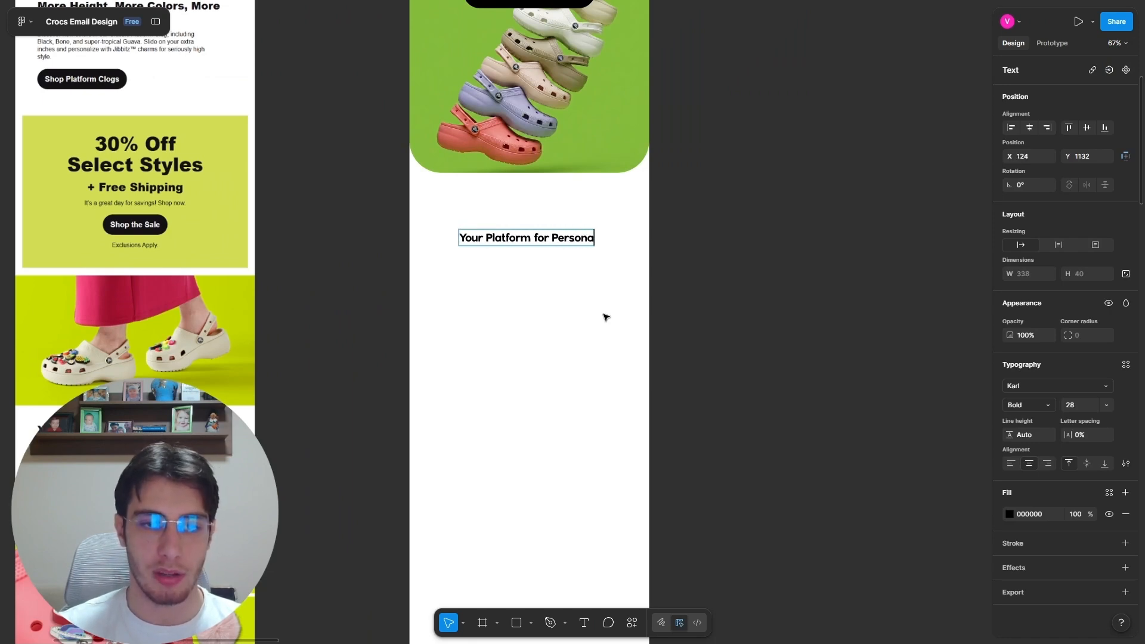
key("BackSpace")
key("BackSpace")
type("e")
key("Escape")
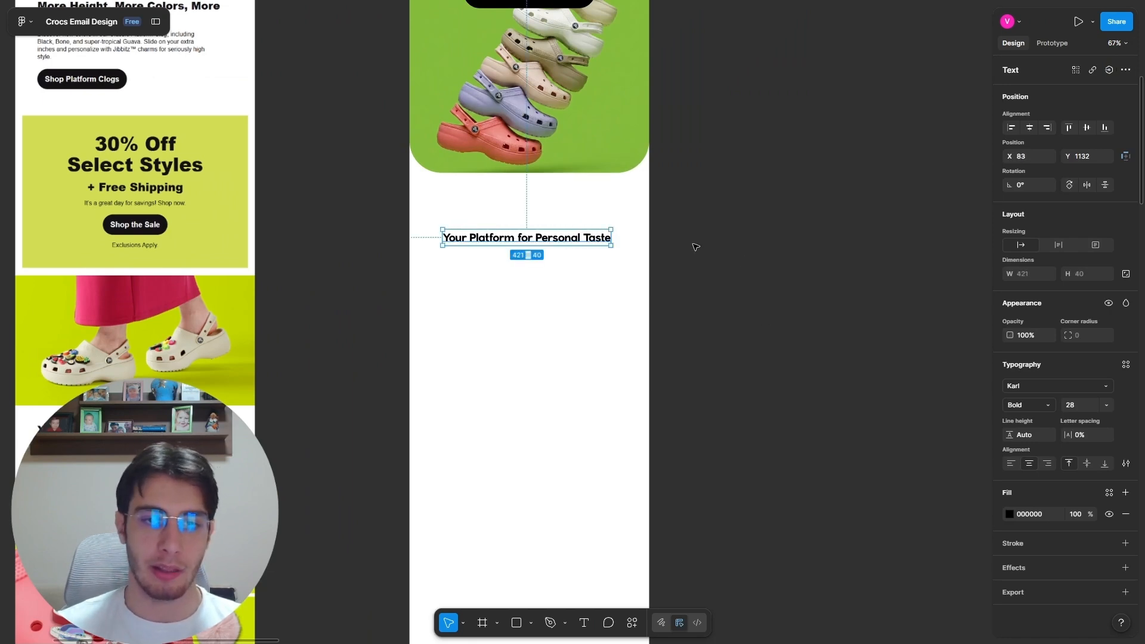
Step: Place the paragraph starting "The extra inches on our platform clogs" at X 30, Y 1186, and move the heading above it to X 55, Y 1068
left_click_drag(551, 238, 553, 275, "alt")
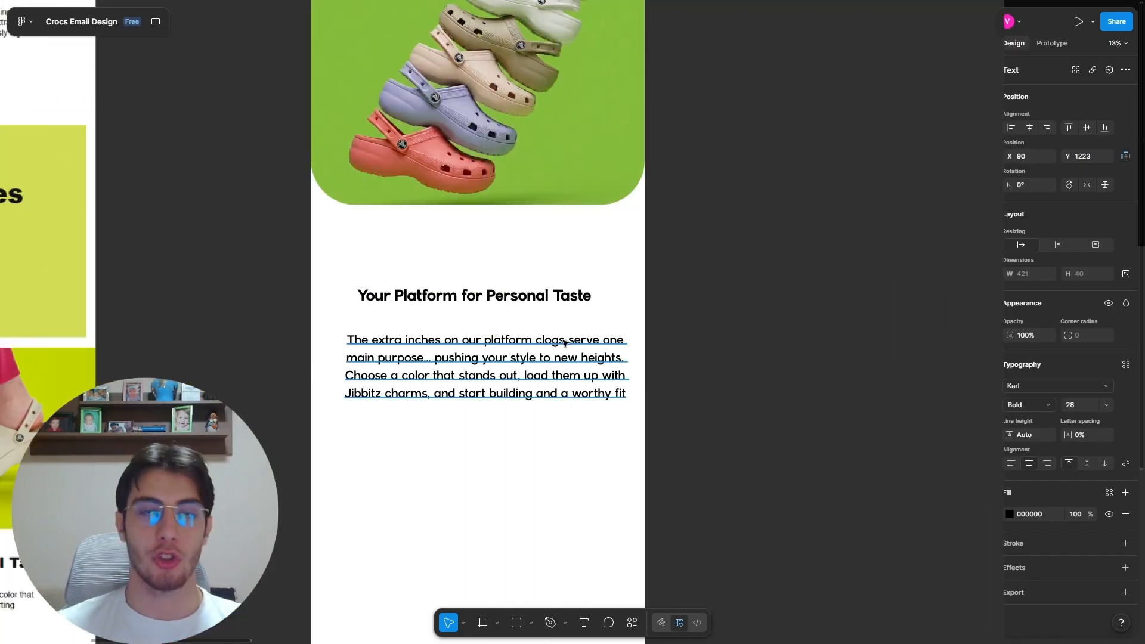
left_click_drag(528, 297, 437, 256)
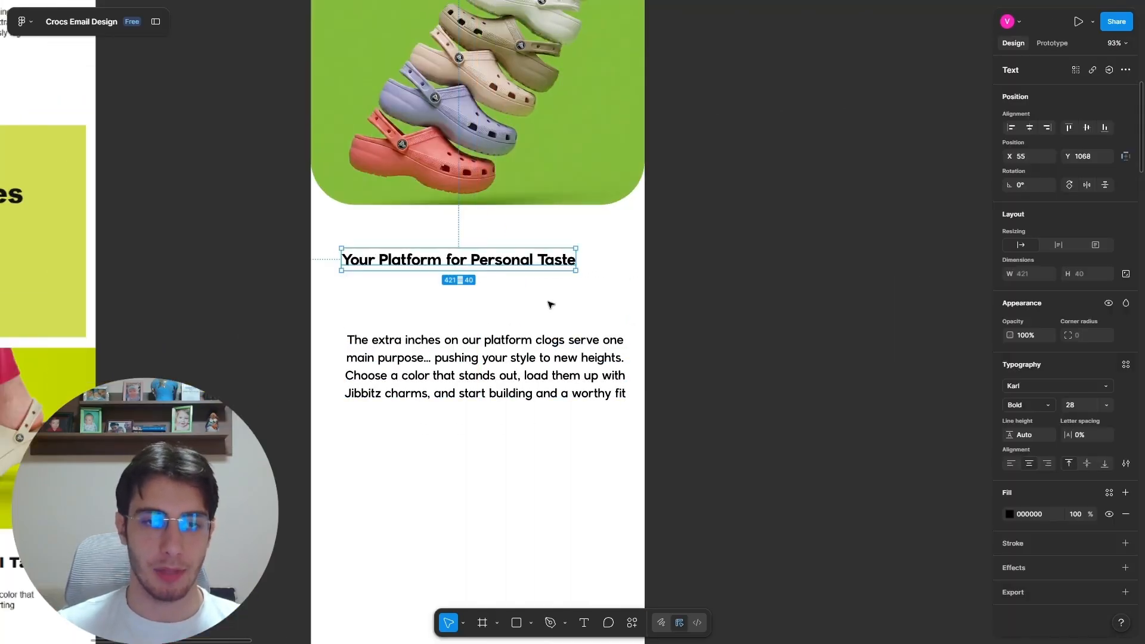
scroll(549, 302, "down", 5)
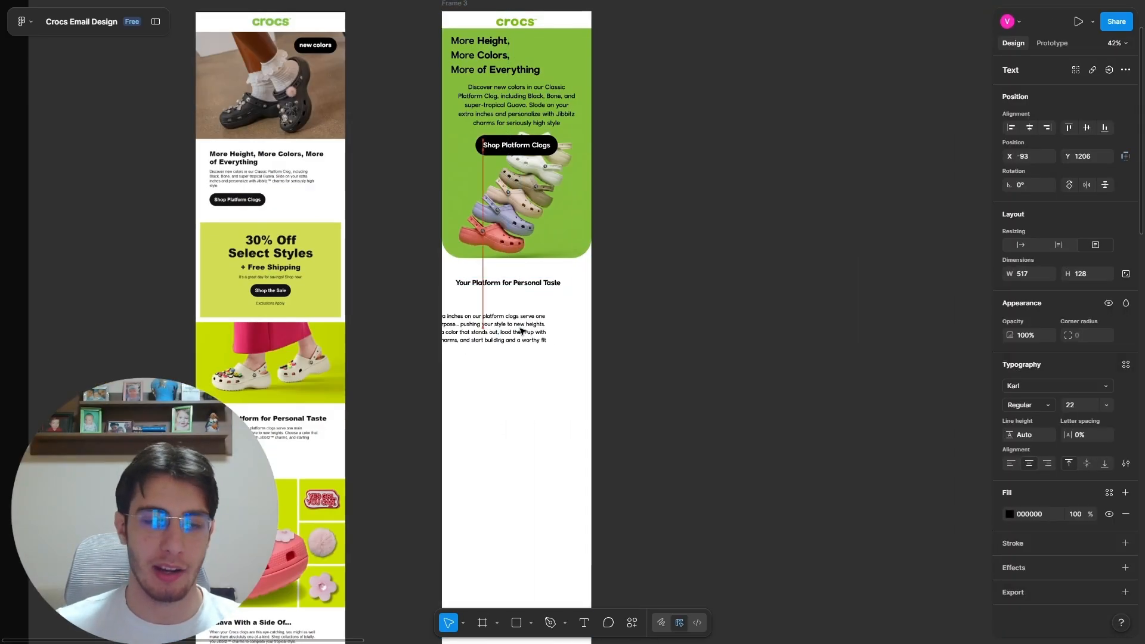
left_click(549, 341)
Step: Set the font size of the "Your Platform for Personal Taste" heading to 30 and of its paragraph to 24
scroll(540, 336, "up", 5)
left_click(547, 231)
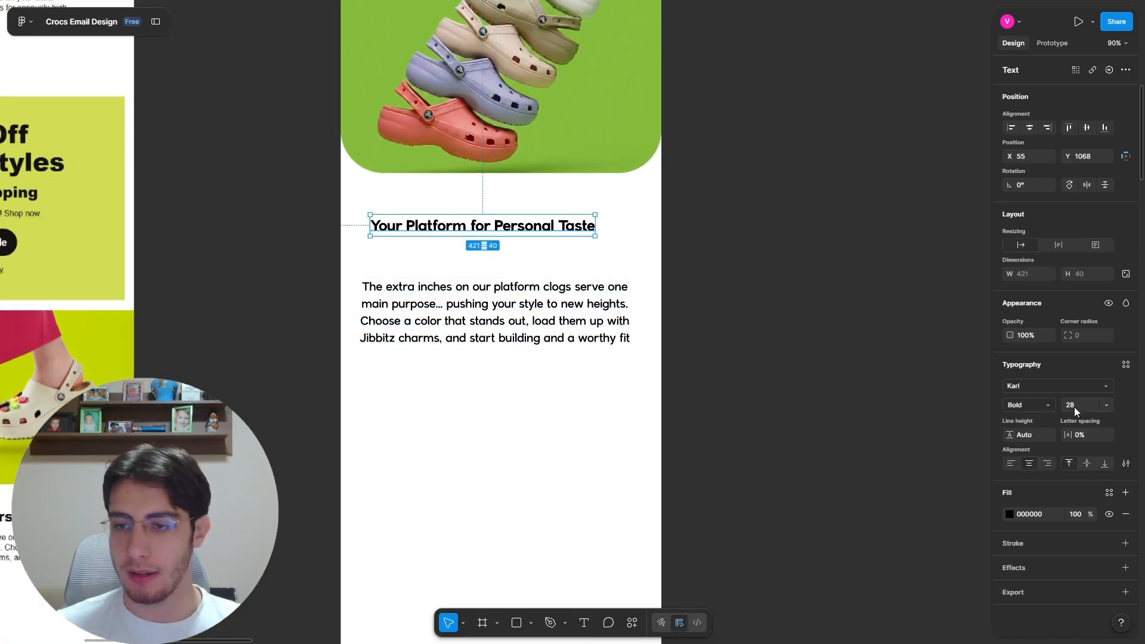
key("Return")
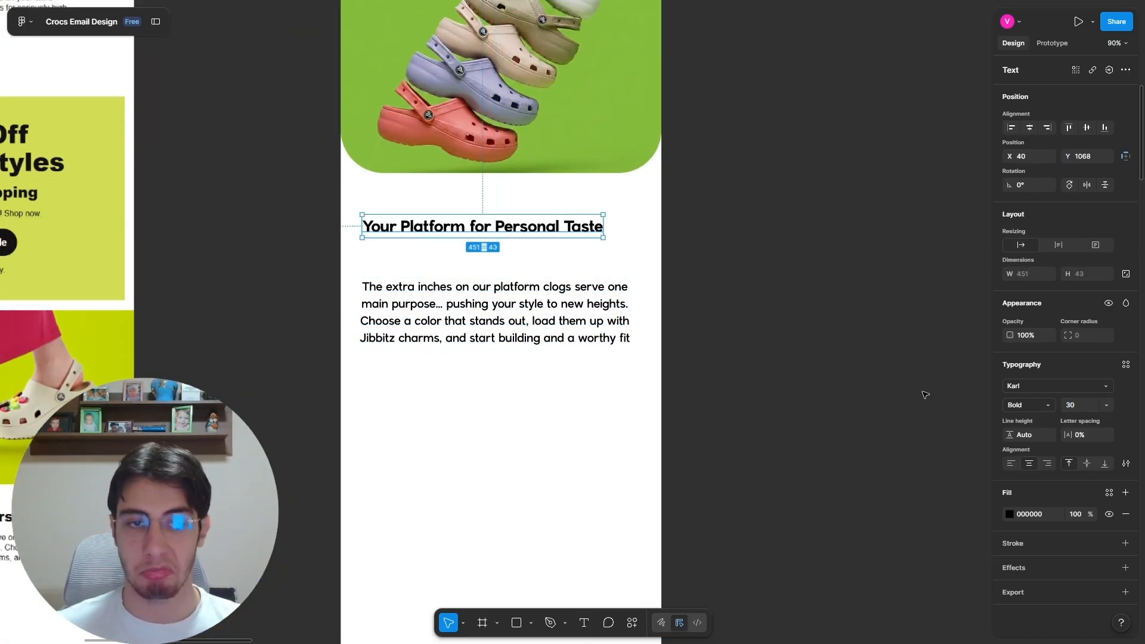
left_click(602, 334)
type("24")
key("Return")
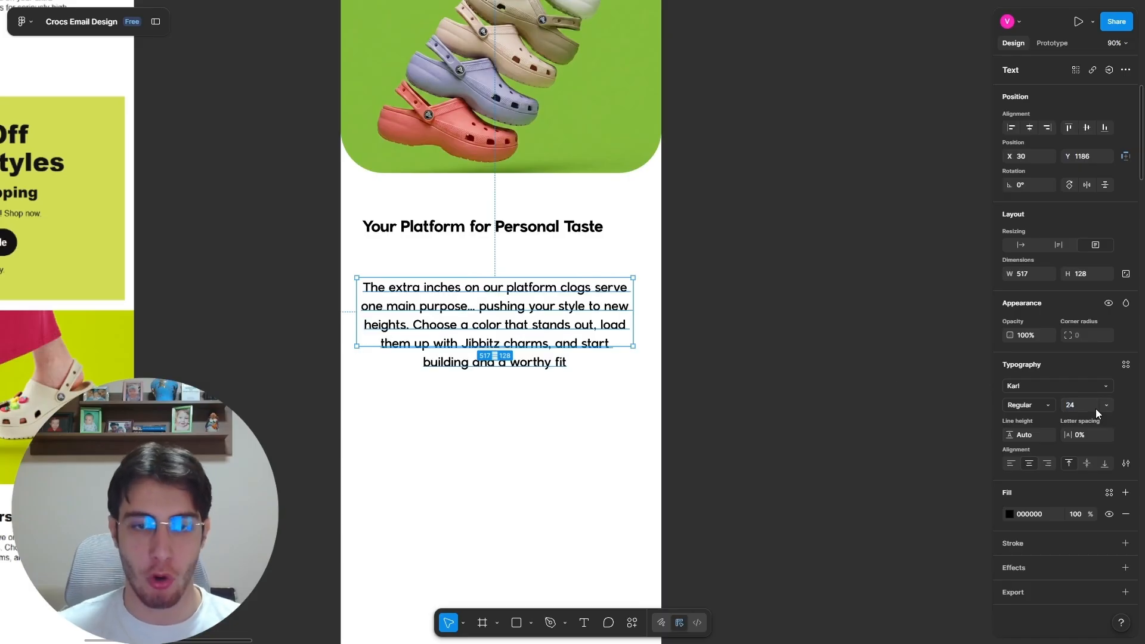
Step: Narrow the paragraph's text box to about 370 wide and compare the section with the original email
left_click_drag(633, 312, 554, 316)
scroll(766, 319, "down", 3)
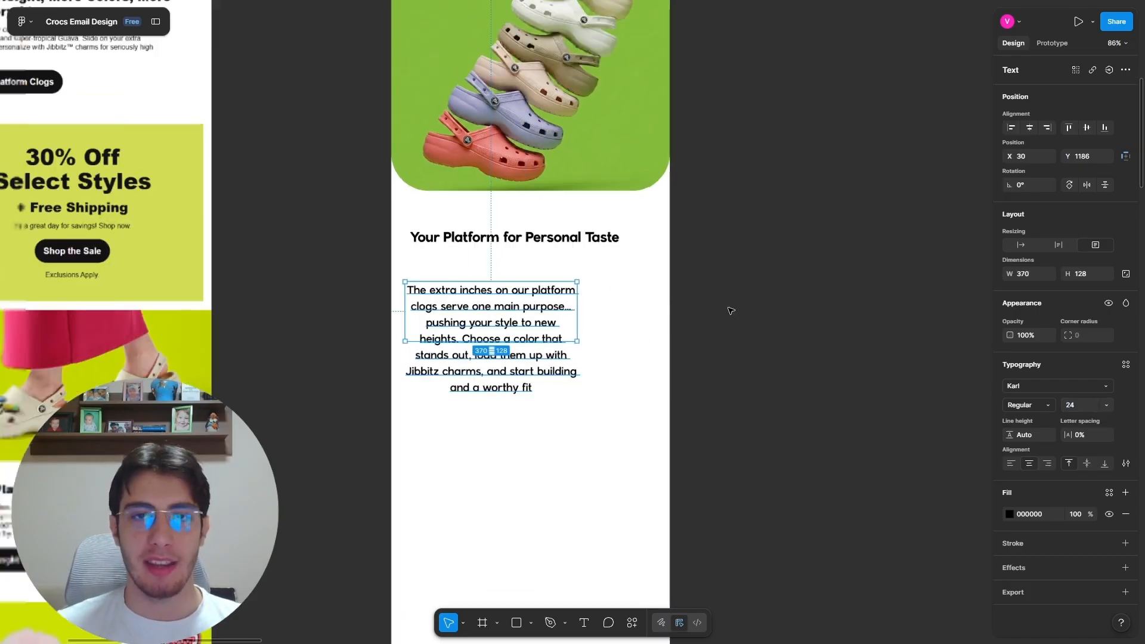
scroll(638, 343, "up", 3)
scroll(587, 344, "down", 4)
scroll(280, 498, "up", 4)
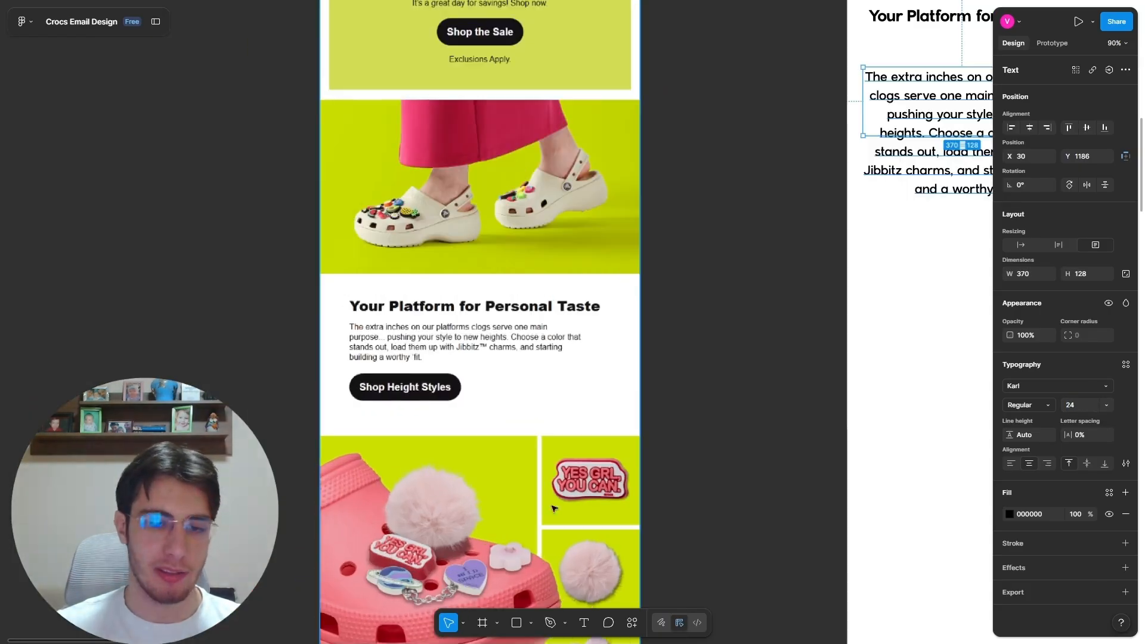
scroll(280, 498, "down", 5)
scroll(453, 394, "up", 4)
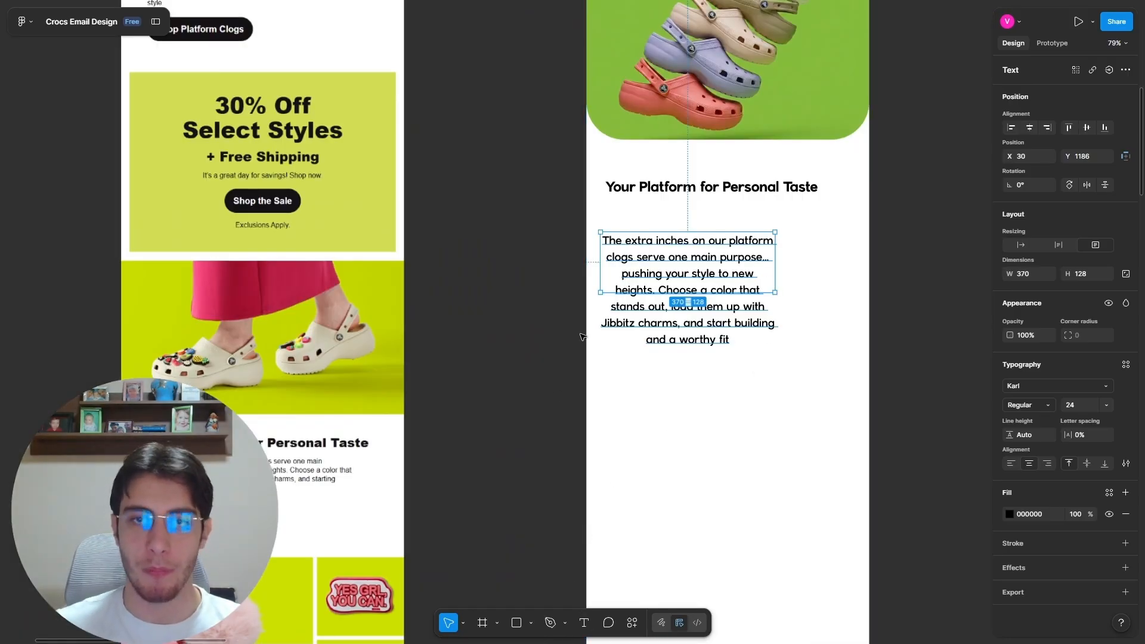
Step: Duplicate the "Shop Platform Clogs" button beneath the new paragraph, at about X 150, Y 1488
scroll(749, 212, "up", 4)
left_click(746, 189)
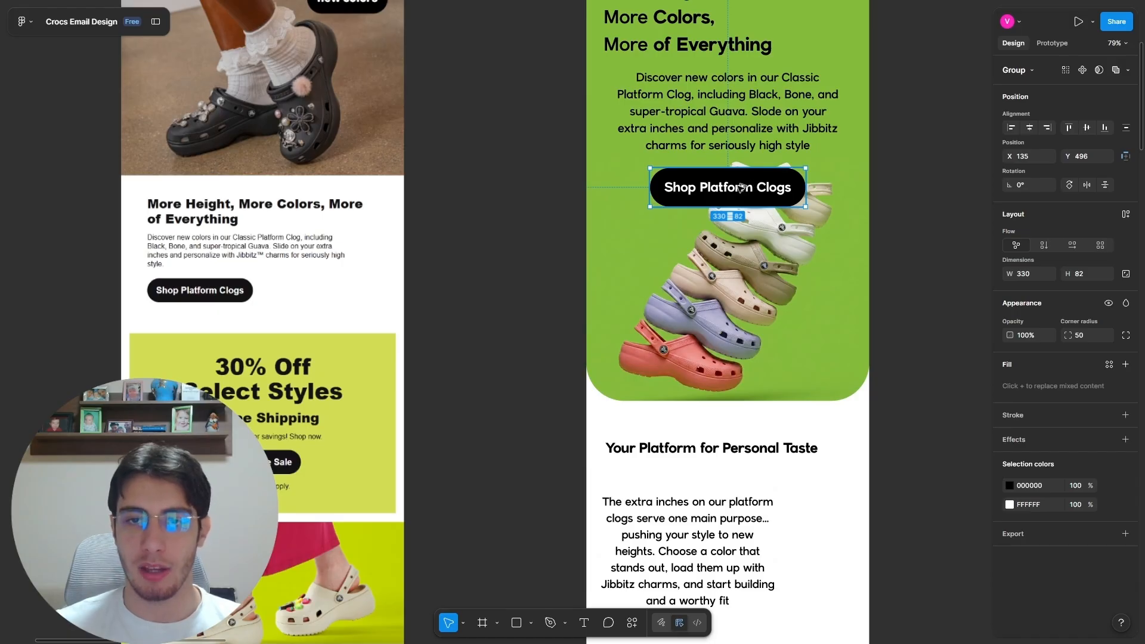
left_click_drag(741, 187, 748, 257, "alt")
scroll(742, 251, "down", 6)
scroll(775, 257, "up", 4)
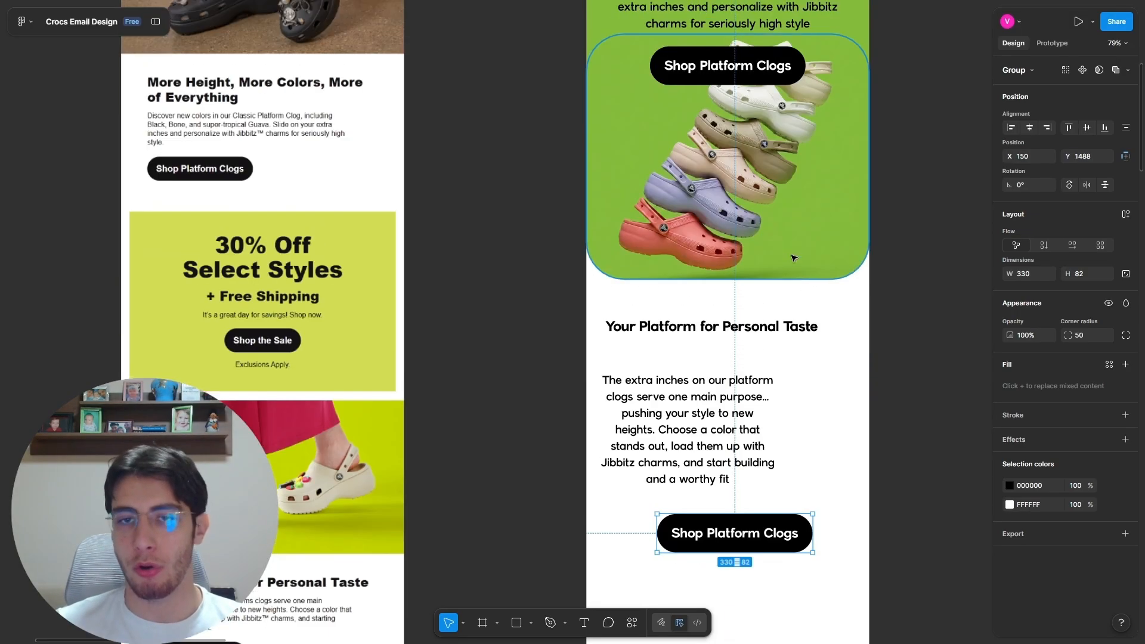
scroll(793, 257, "up", 2)
right_click(757, 169)
left_click(774, 177)
scroll(858, 310, "down", 3)
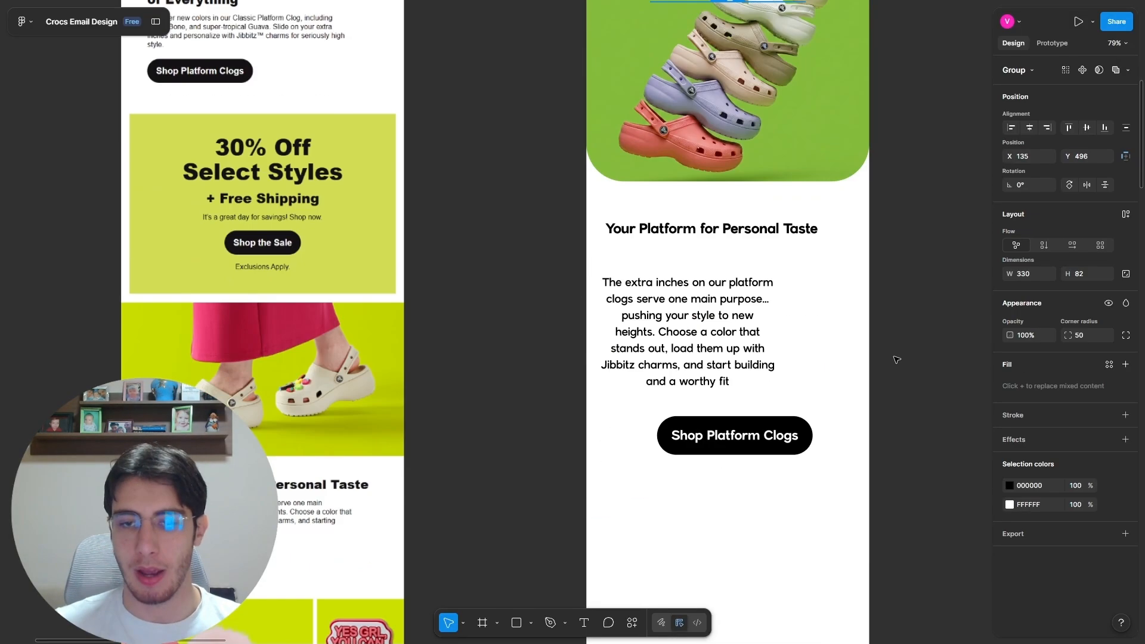
key("ctrl+v")
key("Delete")
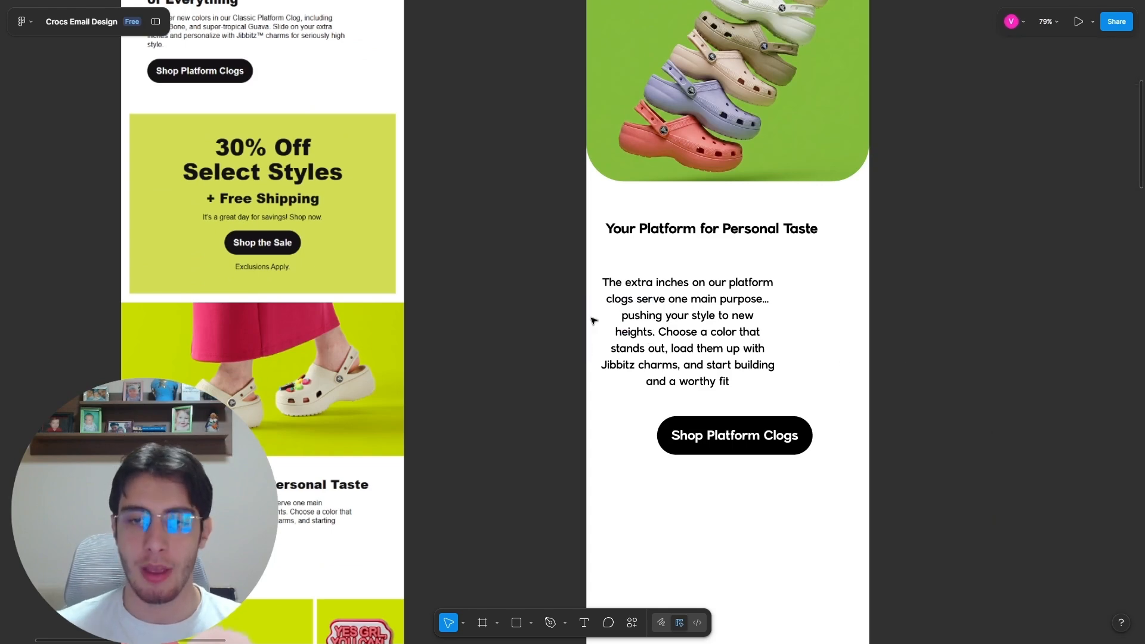
scroll(590, 317, "up", 6)
left_click(785, 302)
left_click_drag(786, 302, 1008, 301, "alt")
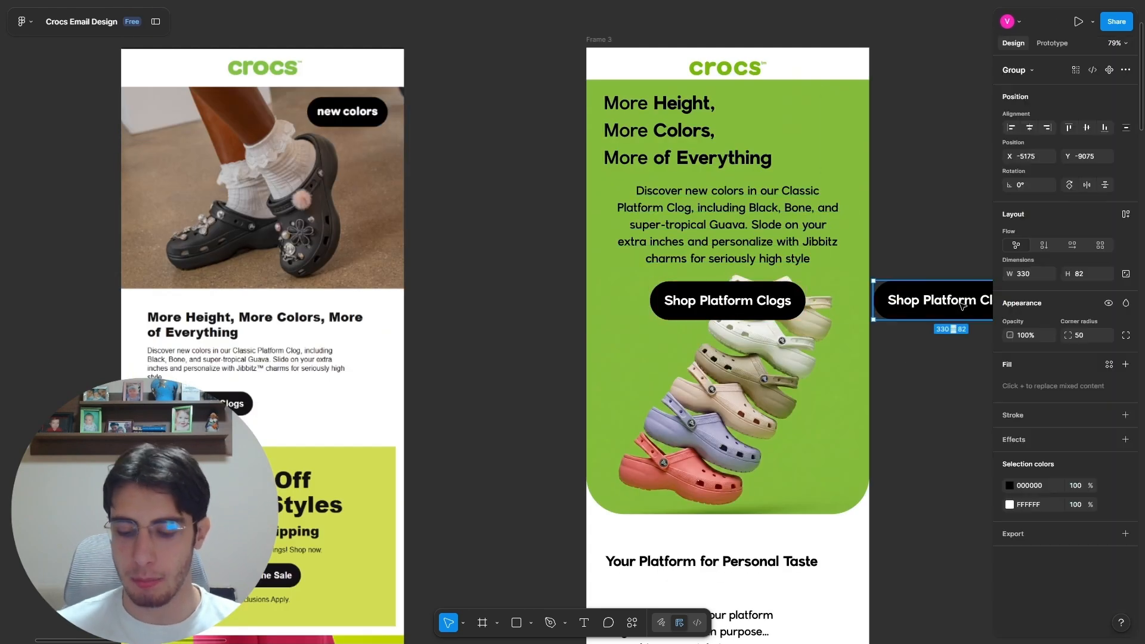
key("Delete")
Step: Change the label of the copied button beneath the paragraph to "Shop Height Styles"
scroll(835, 313, "down", 7)
scroll(703, 331, "up", 3)
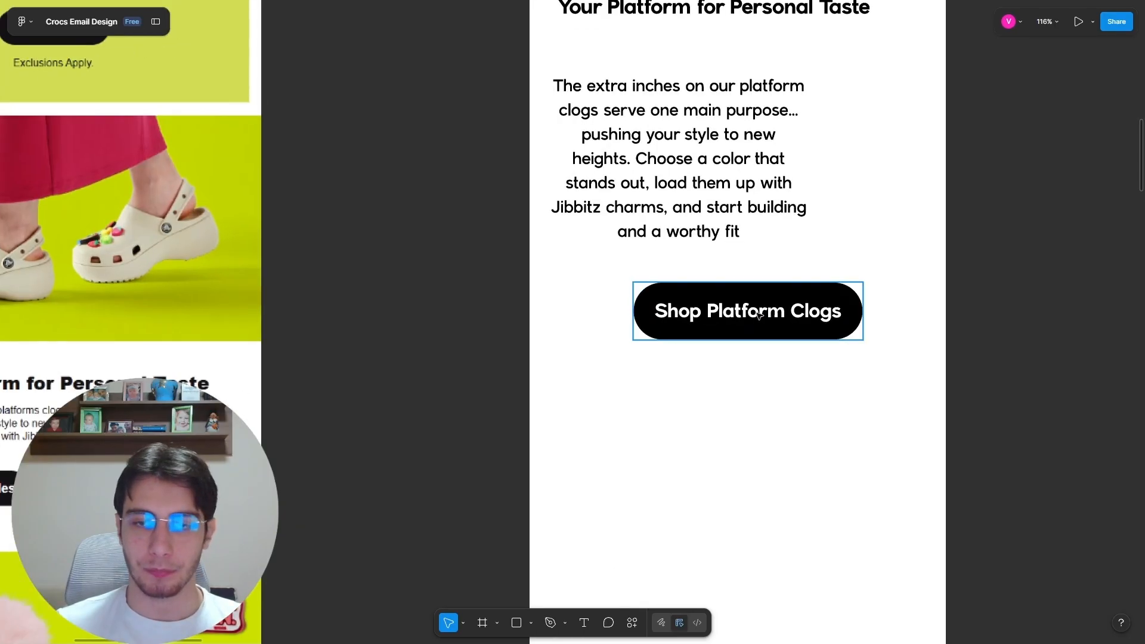
double_click(758, 315)
scroll(728, 284, "down", 3)
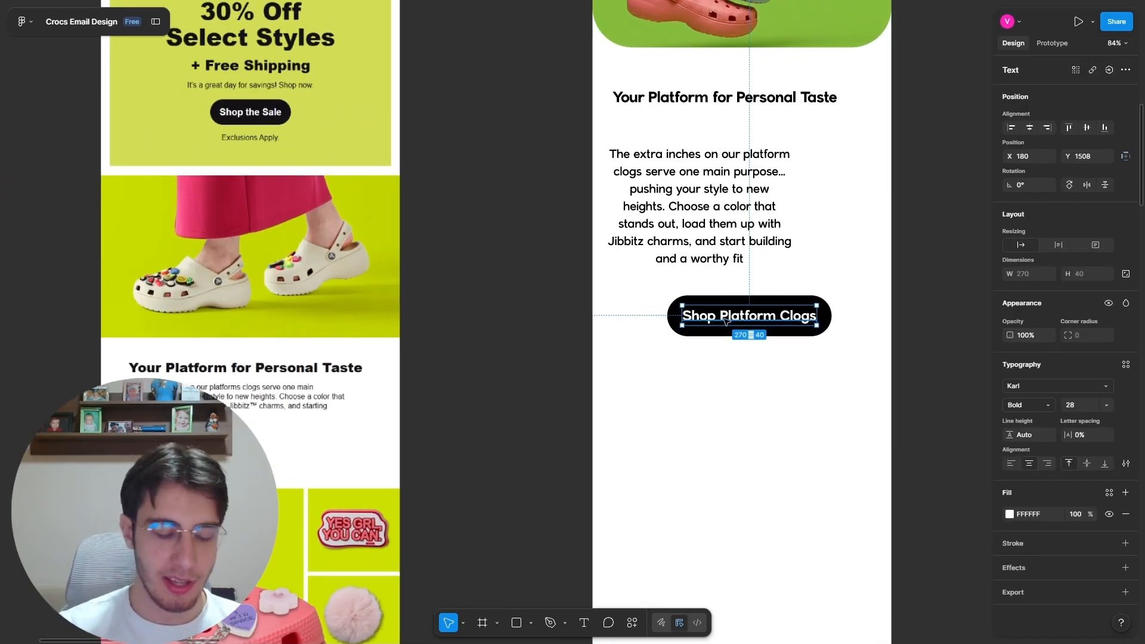
key("Return")
type("Shop He")
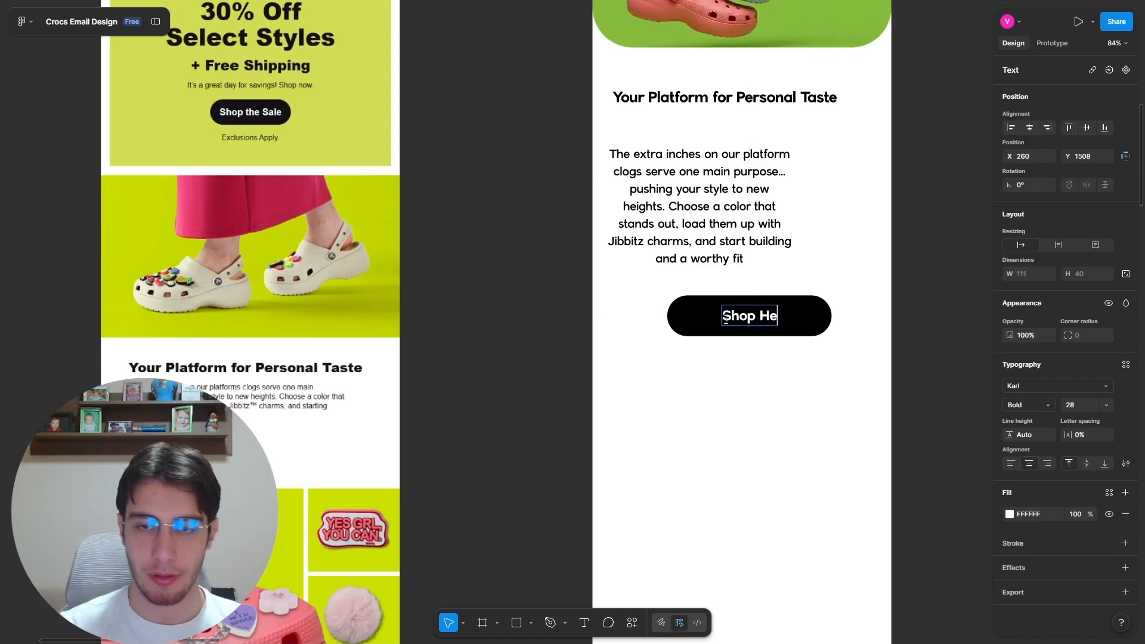
type("ight Styles")
key("Escape")
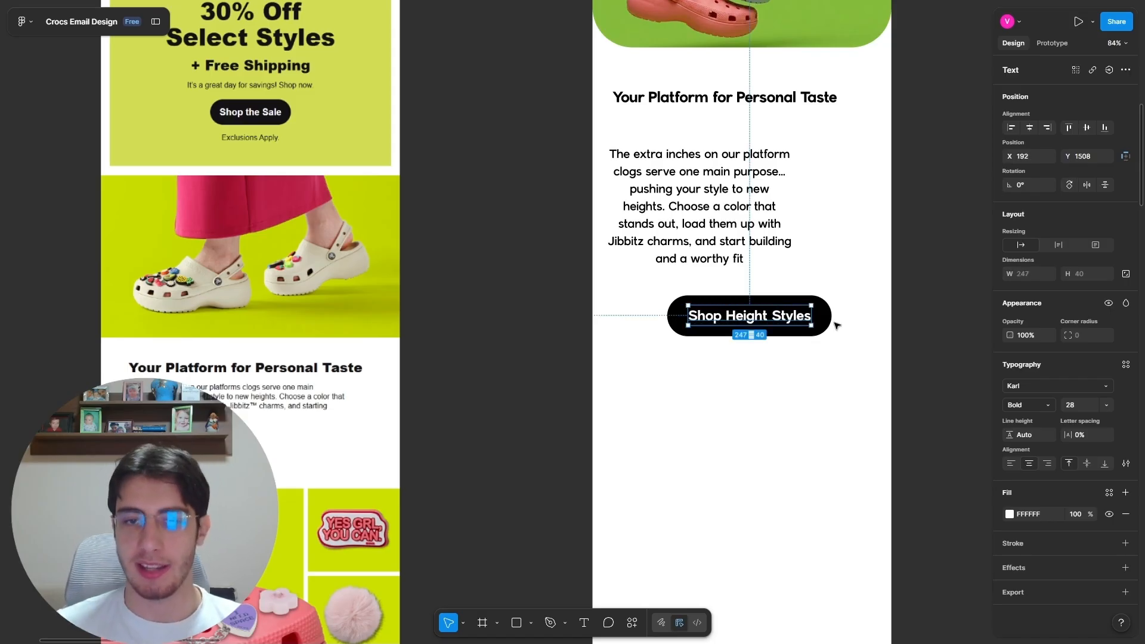
Step: Set the "Shop Height Styles" label's font size to 25 and shrink the black pill to fit around it
left_click(823, 321)
left_click(788, 316)
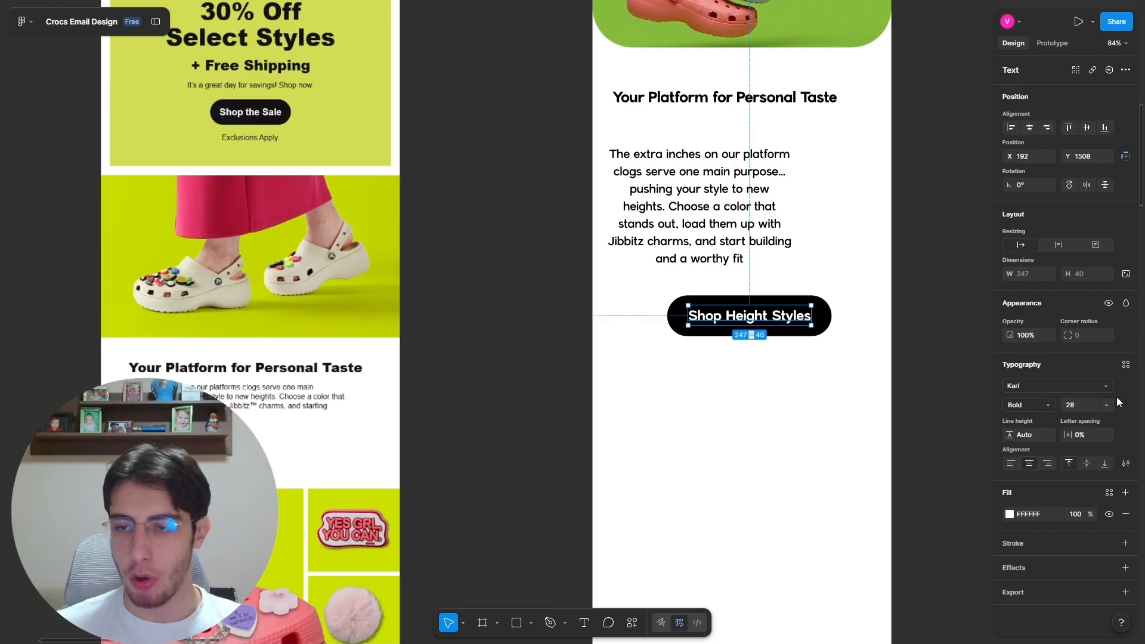
left_click(1079, 403)
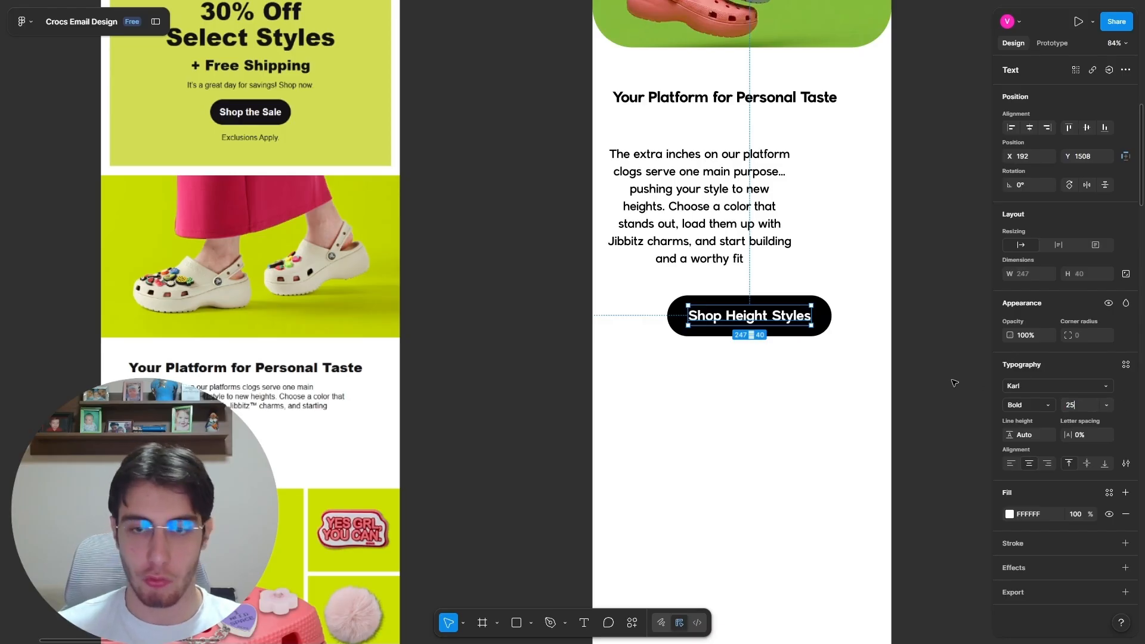
key("Return")
left_click(829, 316)
left_click_drag(831, 336, 814, 325)
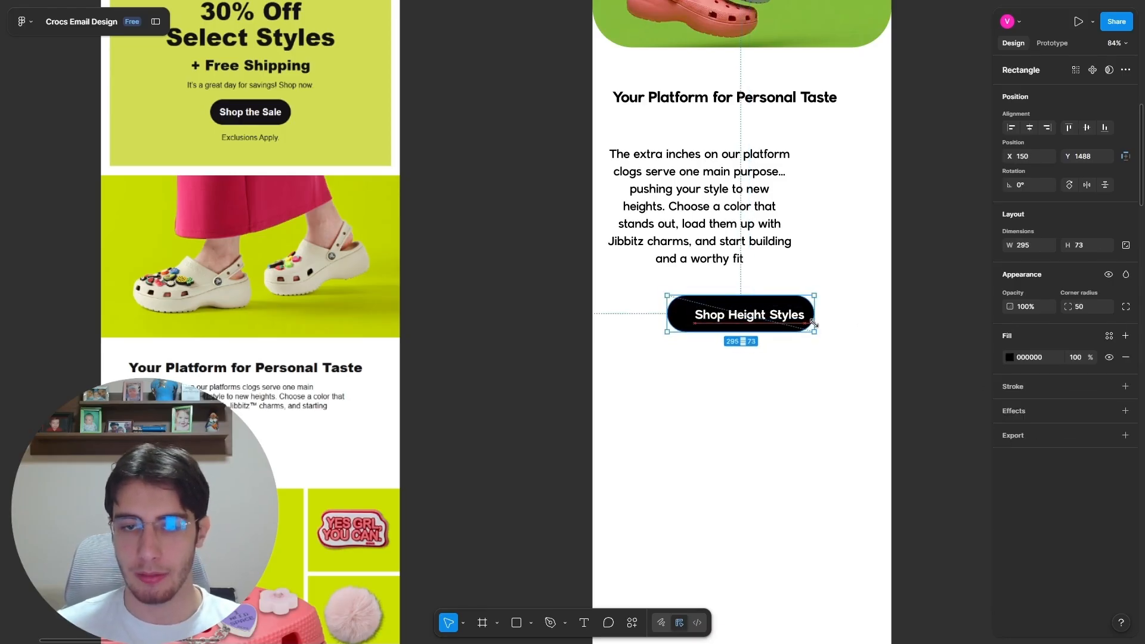
Step: Center the "Shop Height Styles" label on its black pill and center the button horizontally in the frame
scroll(792, 316, "up", 5)
left_click(723, 320)
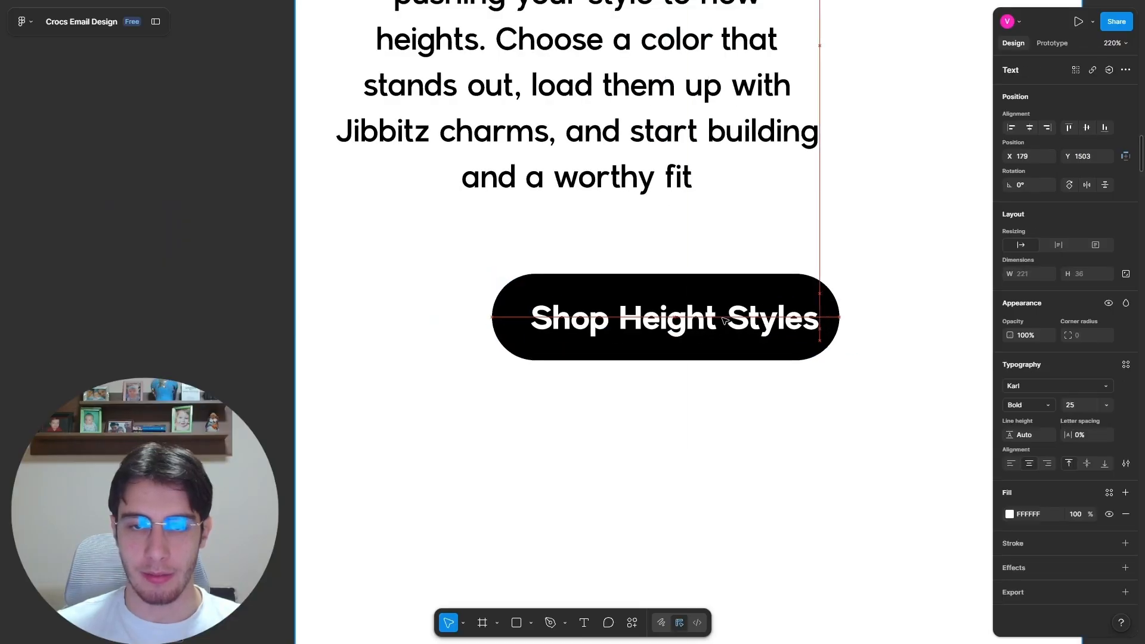
left_click_drag(722, 318, 689, 332)
scroll(590, 301, "down", 3)
left_click(816, 340)
scroll(714, 322, "up", 2)
Step: Center the "Your Platform for Personal Taste" heading horizontally in the frame and extend the paragraph's text box to a height of 238
left_click(704, 278)
scroll(710, 280, "up", 3)
left_click(648, 312)
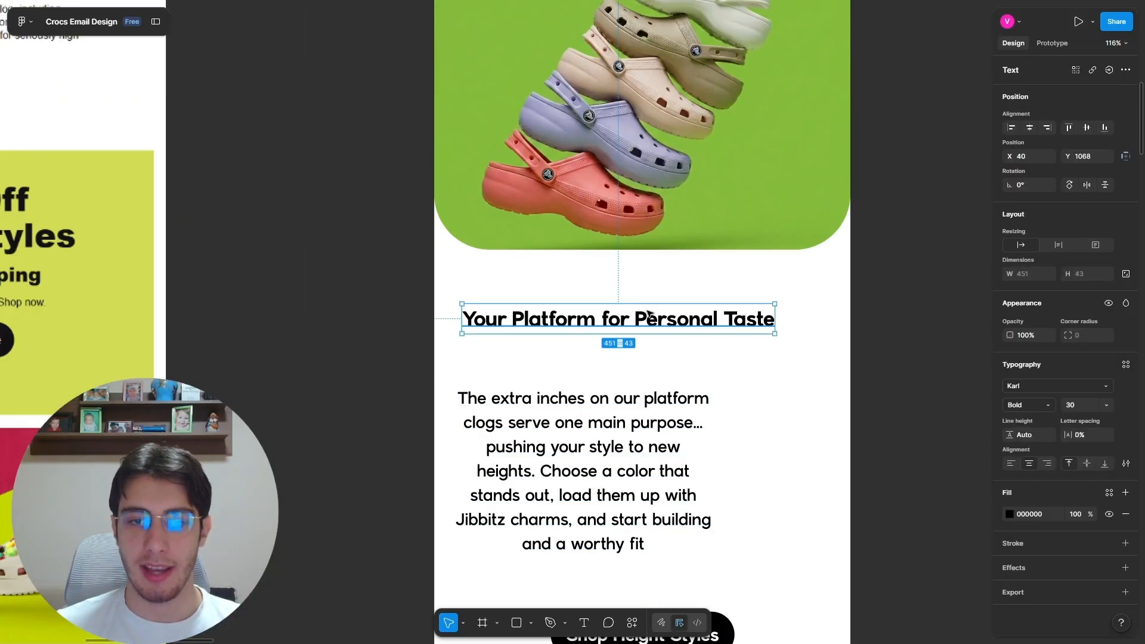
left_click(537, 398)
scroll(554, 411, "down", 5)
scroll(611, 165, "up", 4)
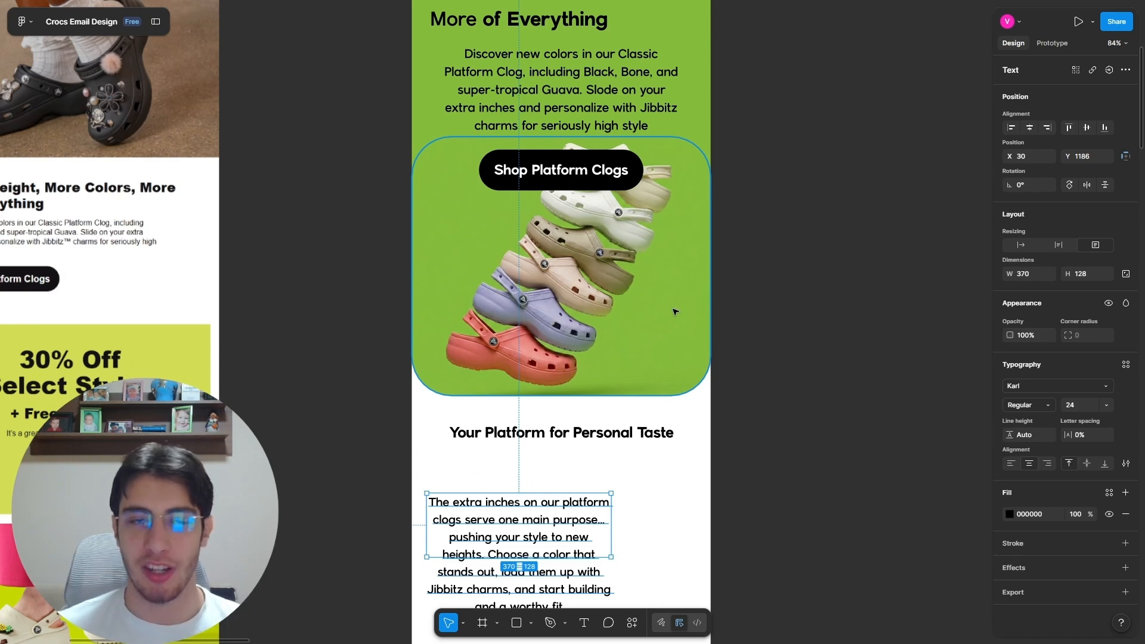
scroll(673, 309, "down", 5)
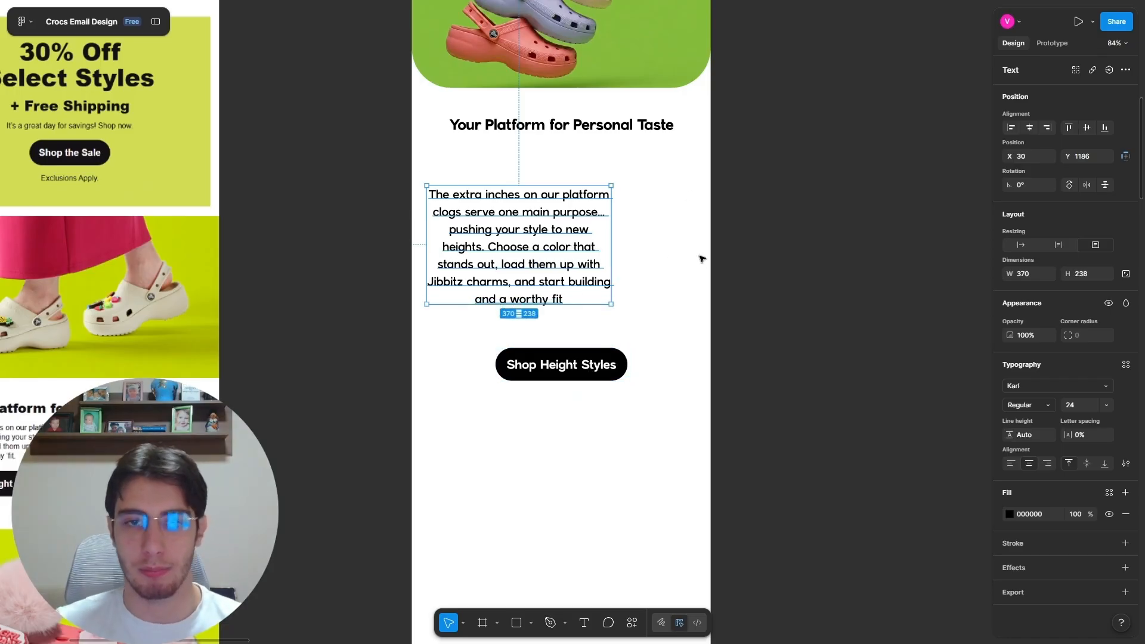
Step: Remove the bold style from the word "of" in the hero headline's "More of Everything" line
scroll(701, 258, "up", 4)
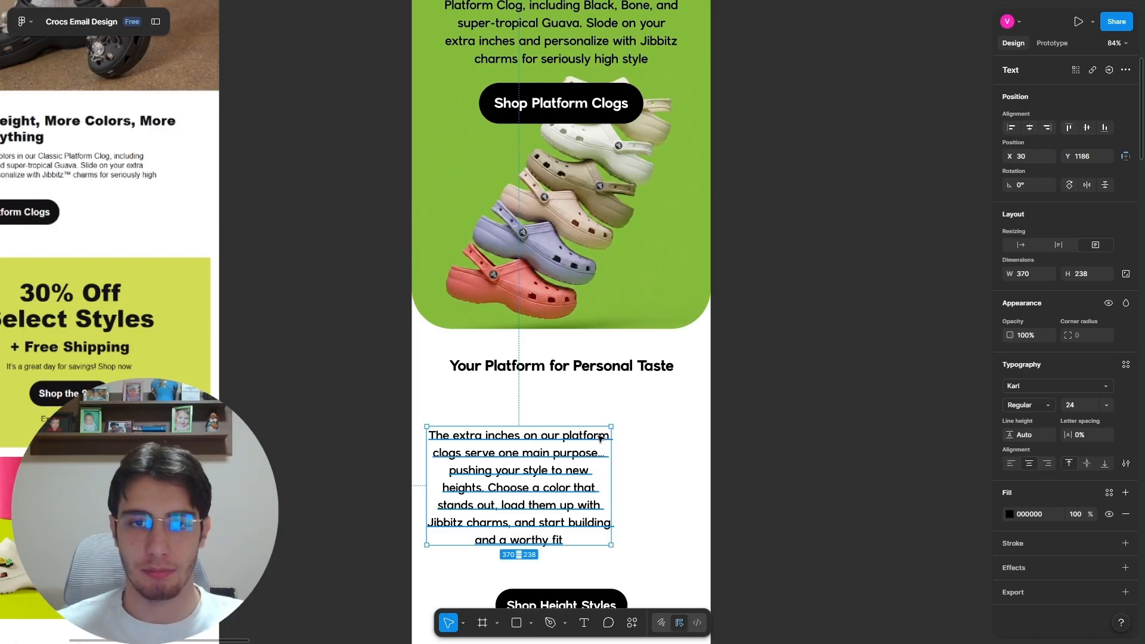
scroll(600, 438, "up", 3)
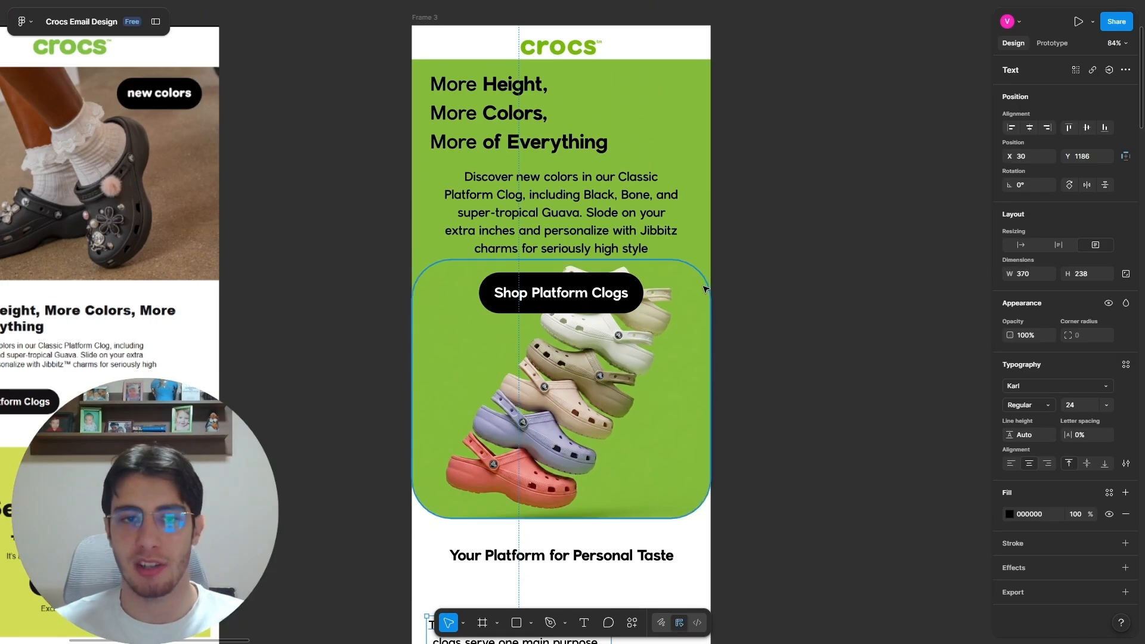
left_click(490, 143)
double_click(490, 143)
key("ctrl+b")
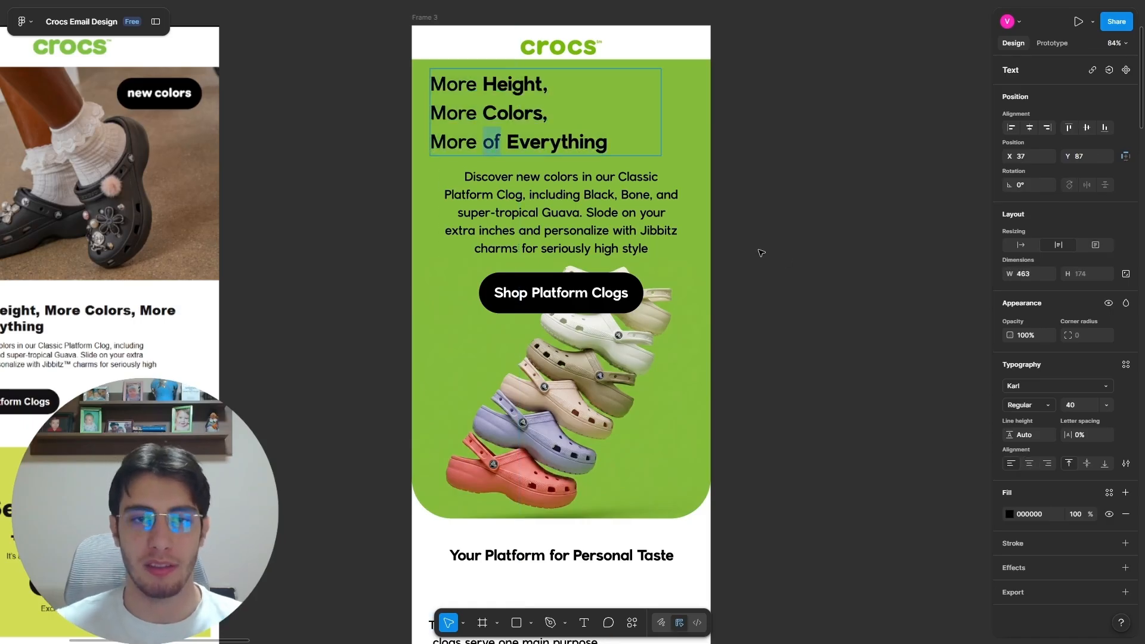
key("Escape")
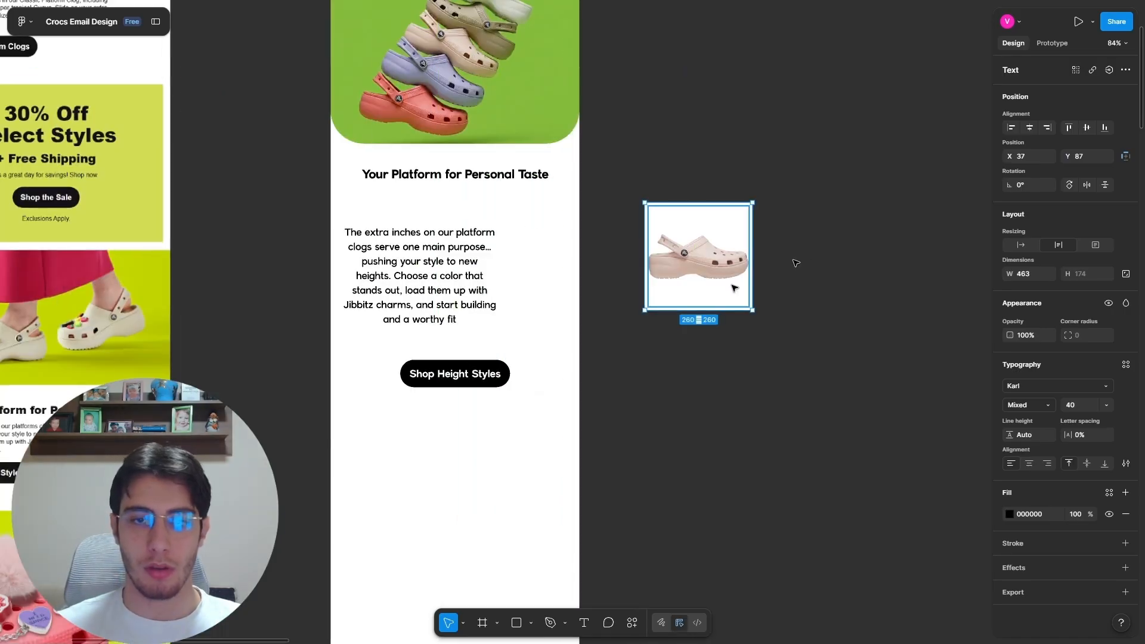
Step: Move the beige clog GIF card closer to the email frame, to about X -5119, Y -8414
scroll(733, 288, "up", 2)
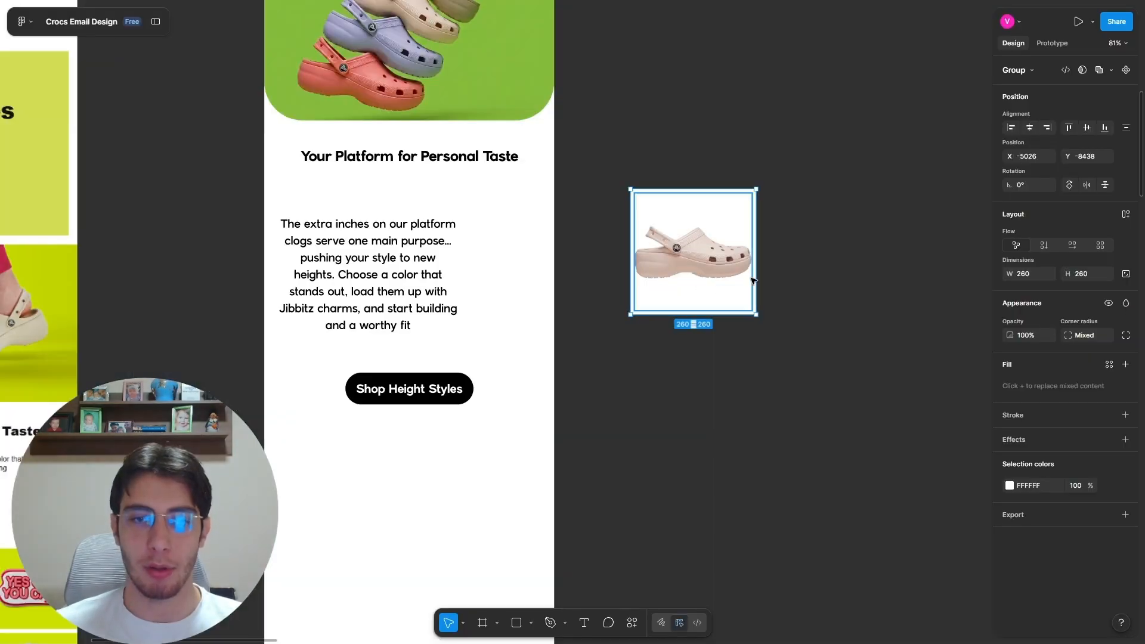
scroll(800, 268, "down", 3)
scroll(724, 249, "up", 4)
left_click_drag(803, 261, 733, 276)
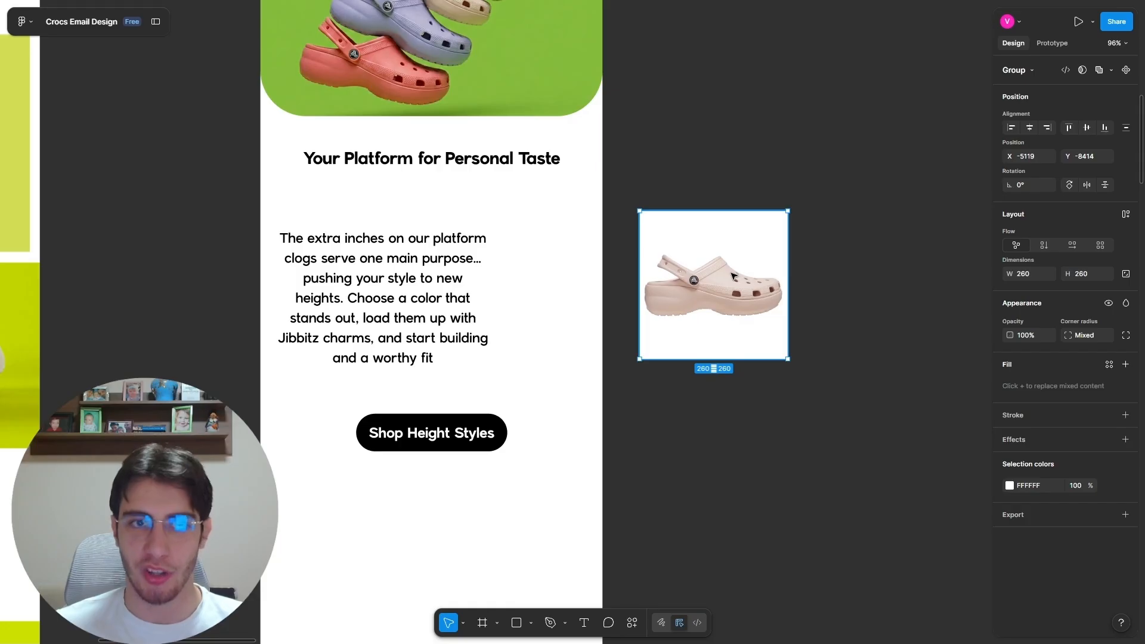
Step: Examine the fill settings of the clog GIF inside its white card
double_click(731, 286)
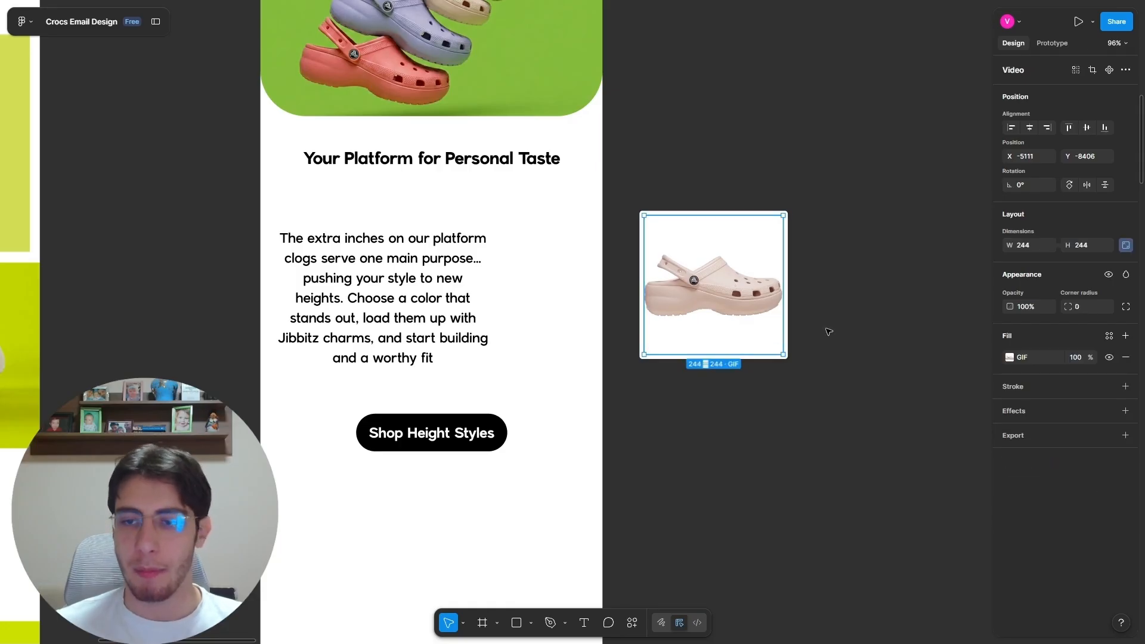
left_click(1010, 358)
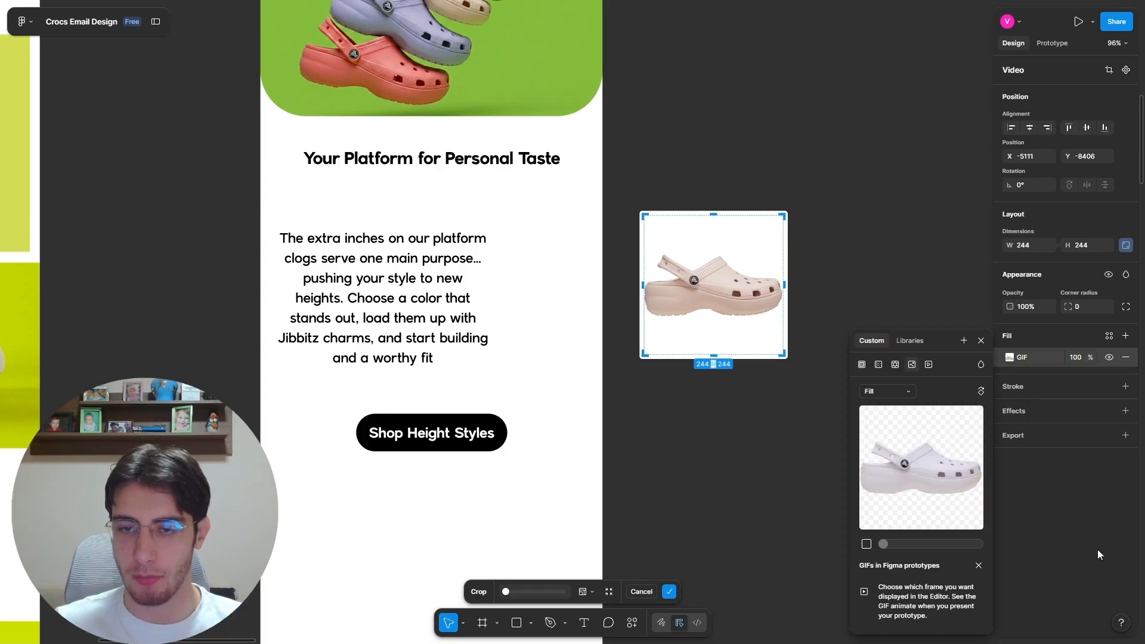
left_click(979, 340)
left_click(897, 331)
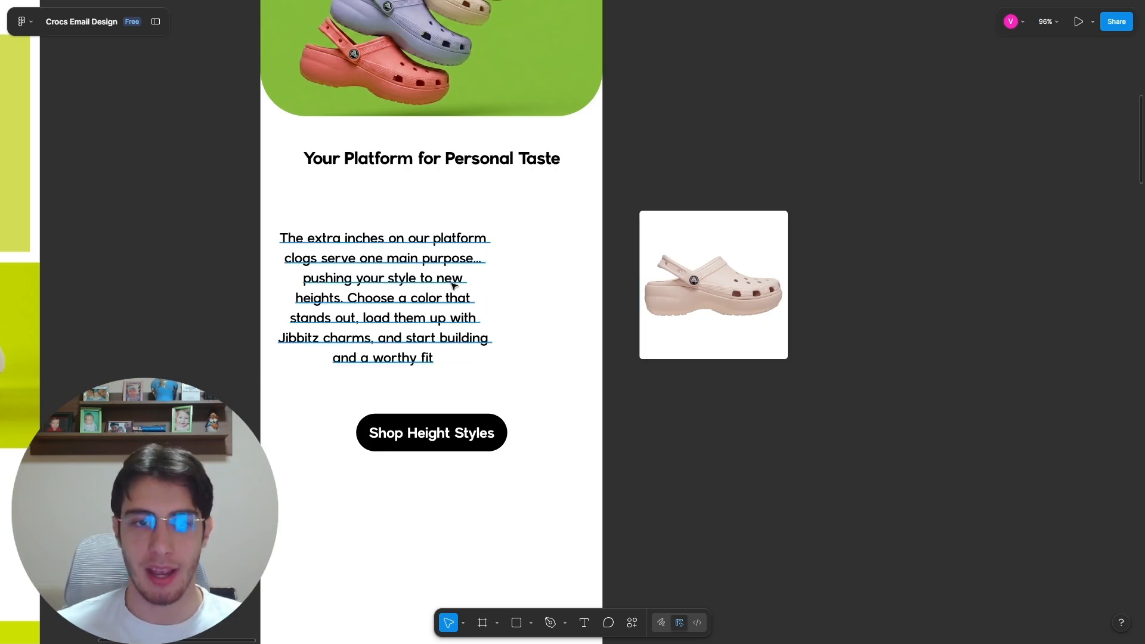
Step: Resize the platform paragraph's text box to 309 by 280 and move it to X 15, Y 1113
left_click(465, 265)
left_click_drag(486, 264, 445, 262)
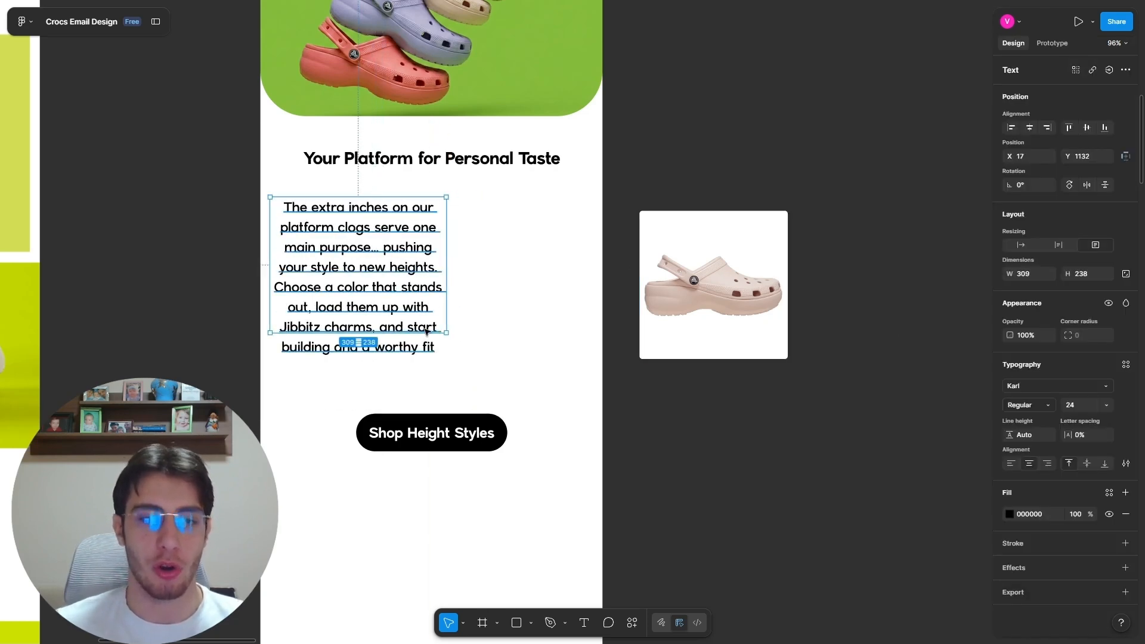
left_click_drag(423, 333, 422, 356)
left_click_drag(402, 297, 402, 288)
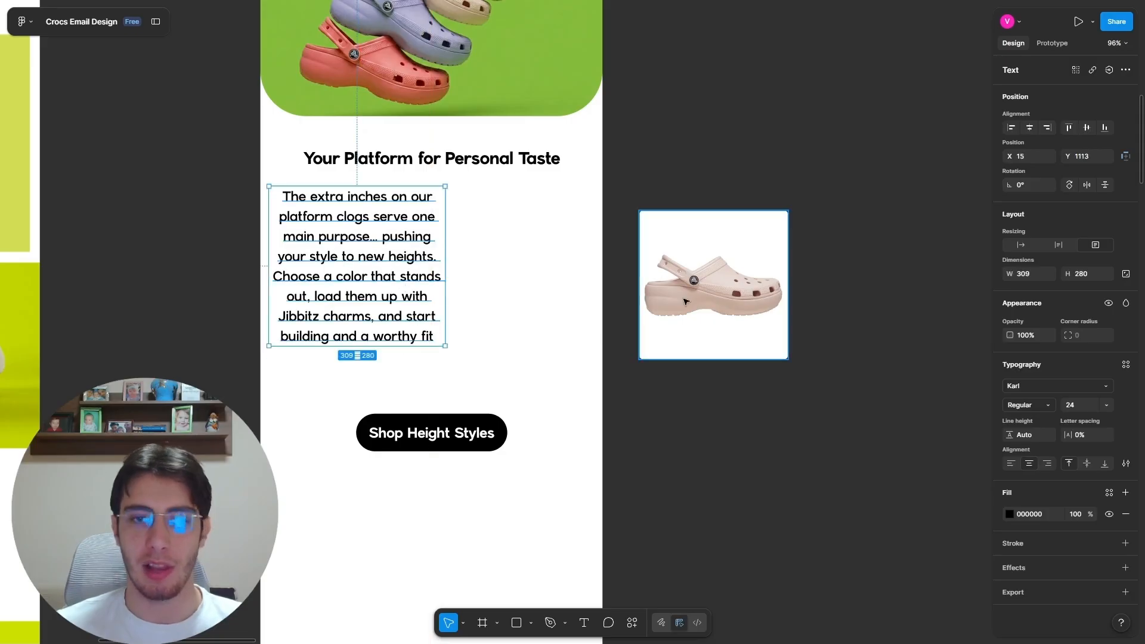
Step: Place the clog GIF card beside the platform paragraph inside the email frame, at X 324, Y 1121
left_click_drag(740, 310, 549, 291)
scroll(577, 286, "down", 5)
scroll(596, 257, "up", 5)
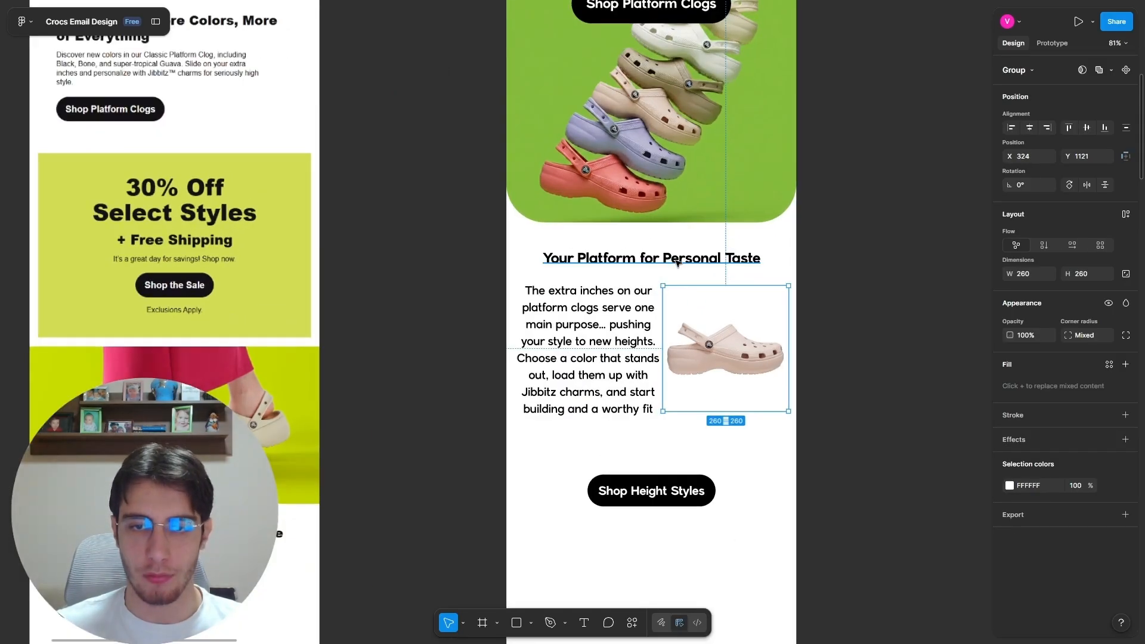
left_click_drag(675, 260, 674, 260)
Step: Set the platform paragraph's font size to 22 and narrow its text box to fit the text
left_click(630, 340)
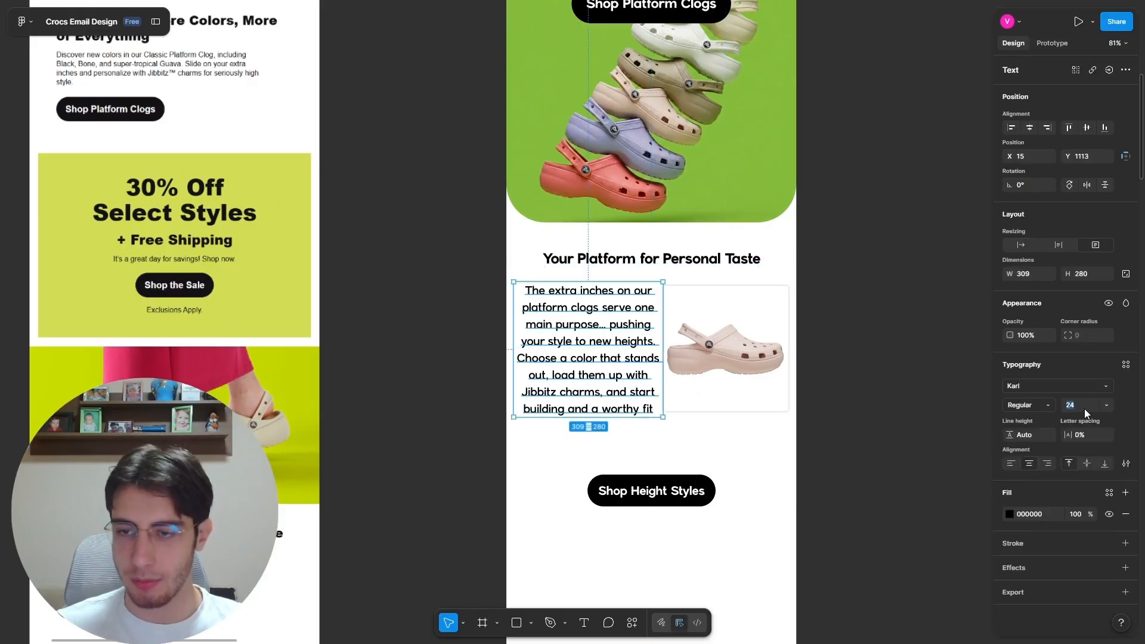
type("22")
key("Return")
left_click_drag(663, 353, 618, 356)
Step: Shift the clog card slightly toward the paragraph and raise the "Shop Height Styles" button to just beneath them
left_click(738, 351)
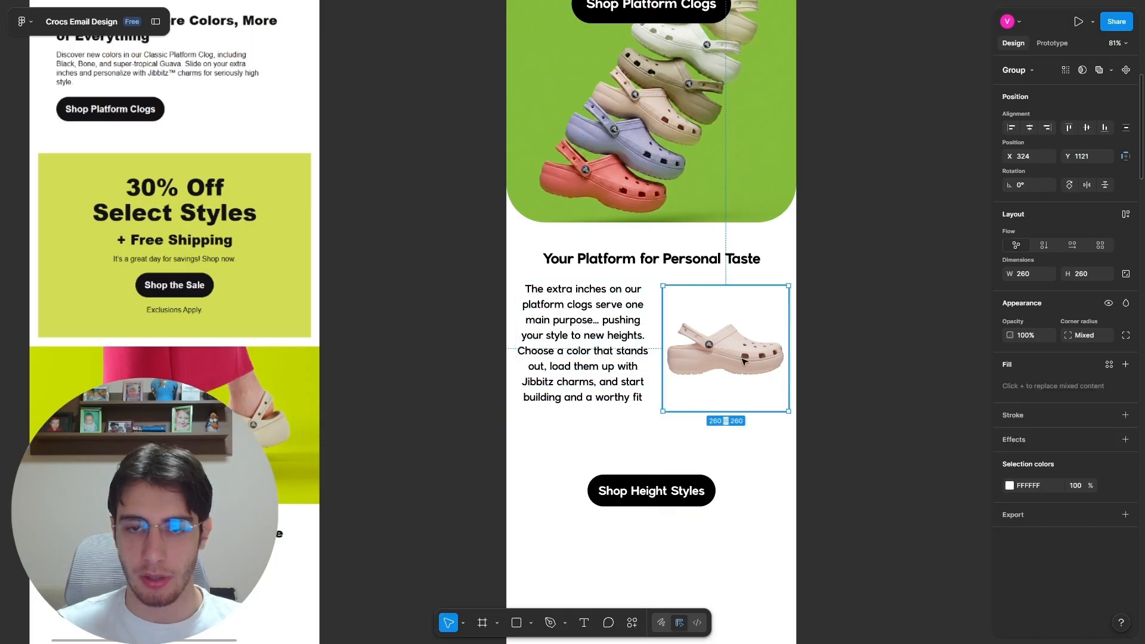
left_click_drag(738, 347, 734, 347)
left_click(709, 447)
left_click_drag(659, 499, 661, 442)
Step: Recenter the "Your Platform for Personal Taste" heading and lower the "Shop Height Styles" button slightly to widen the gap above it
left_click(690, 260)
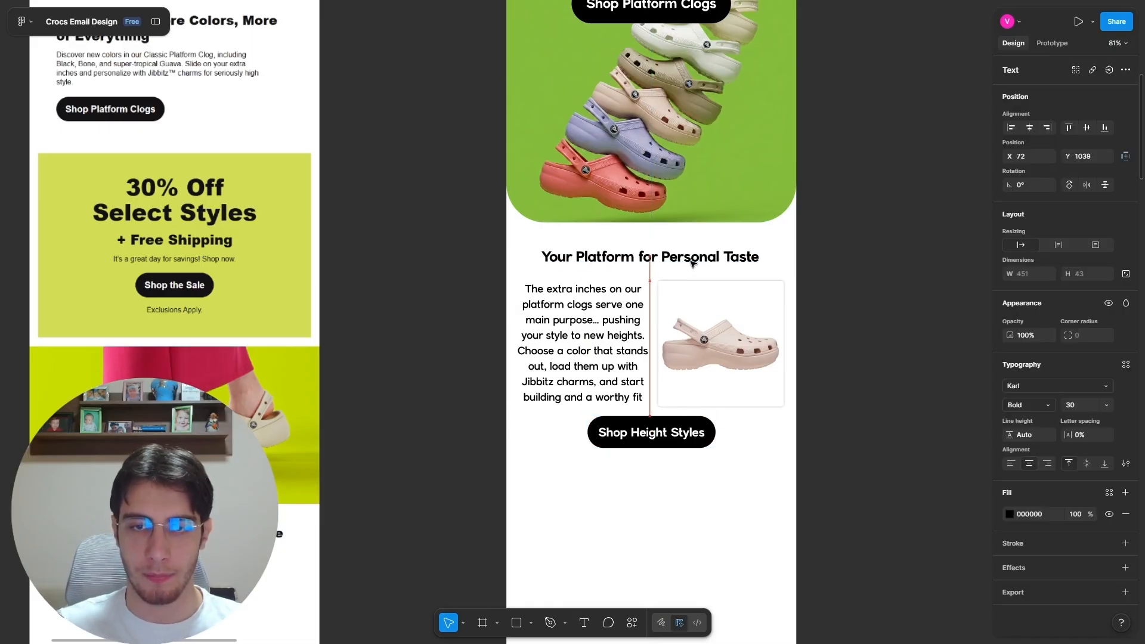
left_click_drag(690, 260, 693, 260)
left_click(866, 313)
left_click_drag(654, 433, 654, 449)
left_click(891, 437)
Step: Review the redesigned email against the original, including the original's pink clog and charms section
scroll(557, 356, "down", 5)
scroll(654, 373, "up", 3)
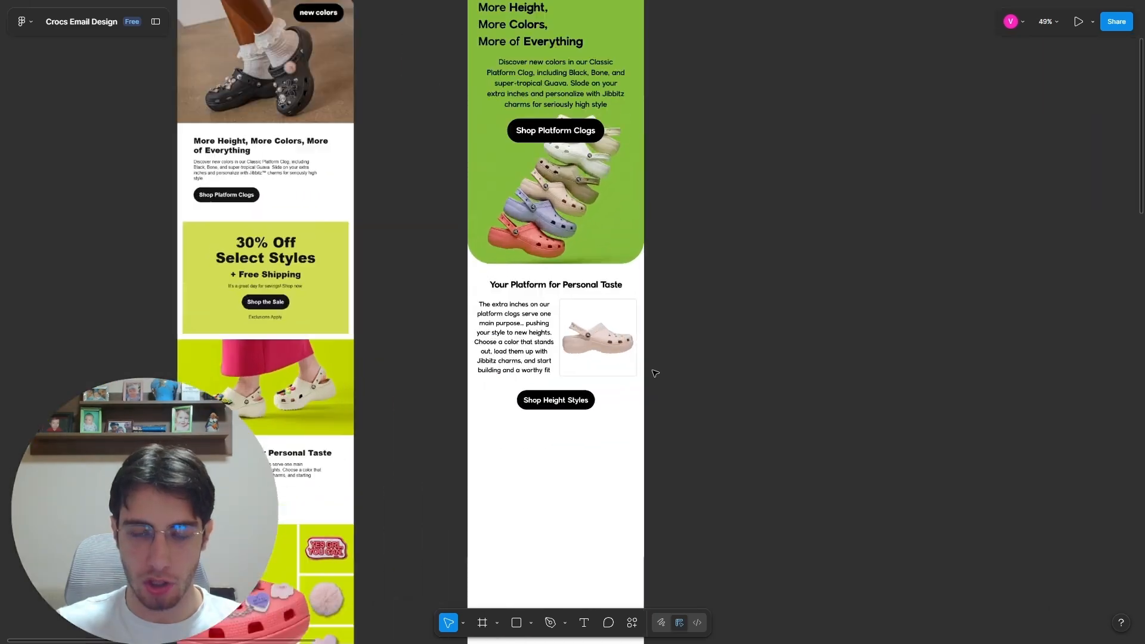
scroll(655, 373, "up", 10)
scroll(546, 408, "down", 15)
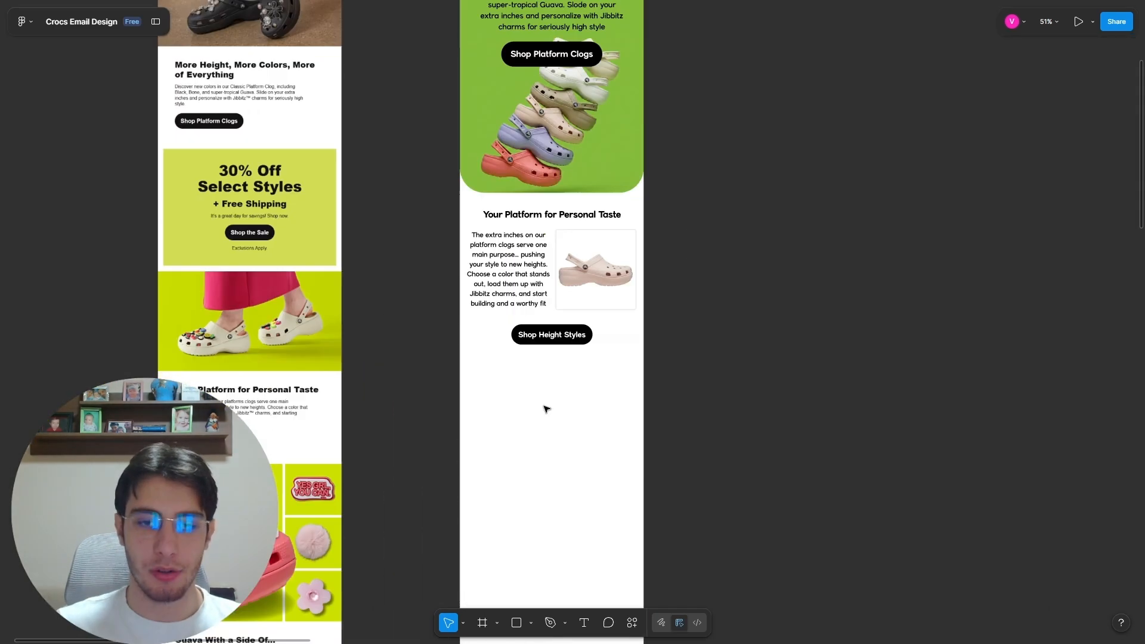
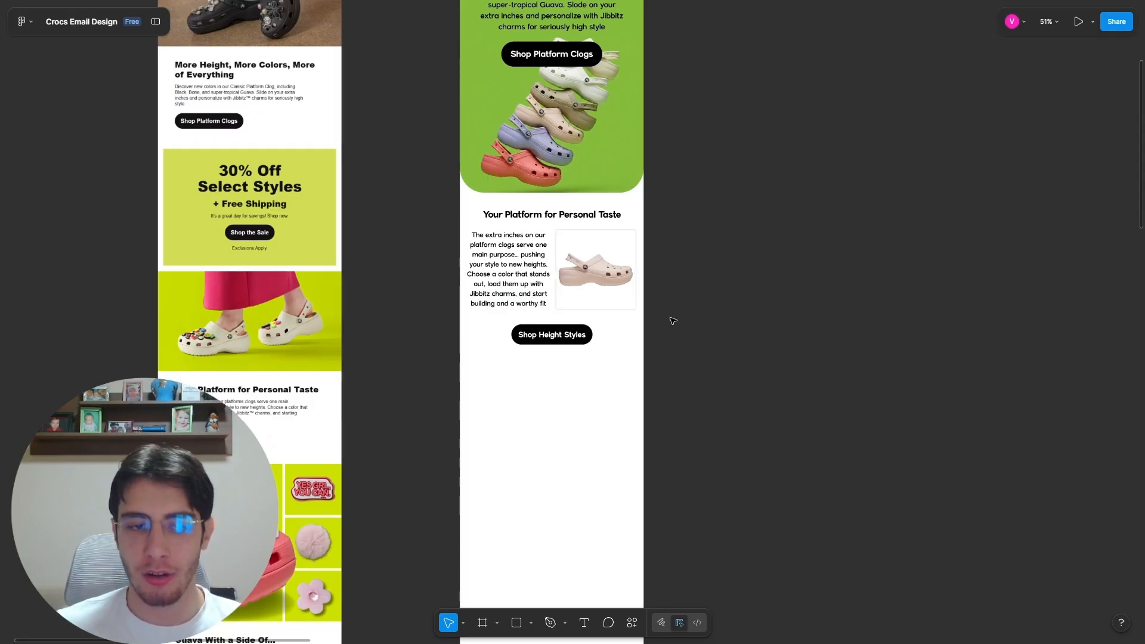
scroll(673, 321, "down", 5)
scroll(362, 429, "up", 5)
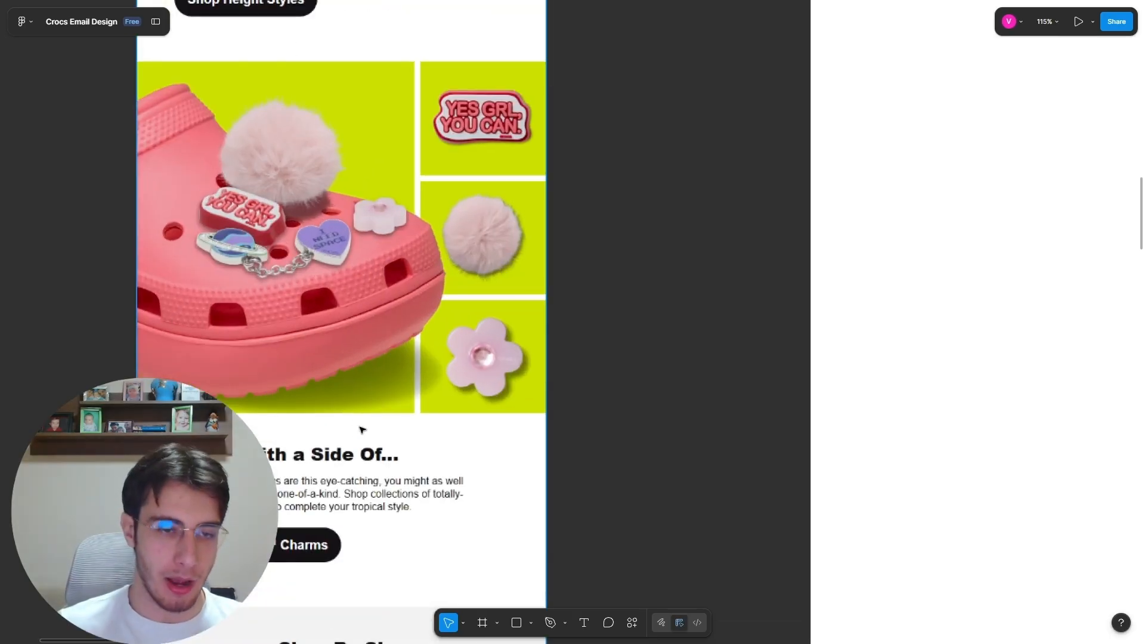
scroll(381, 244, "up", 1)
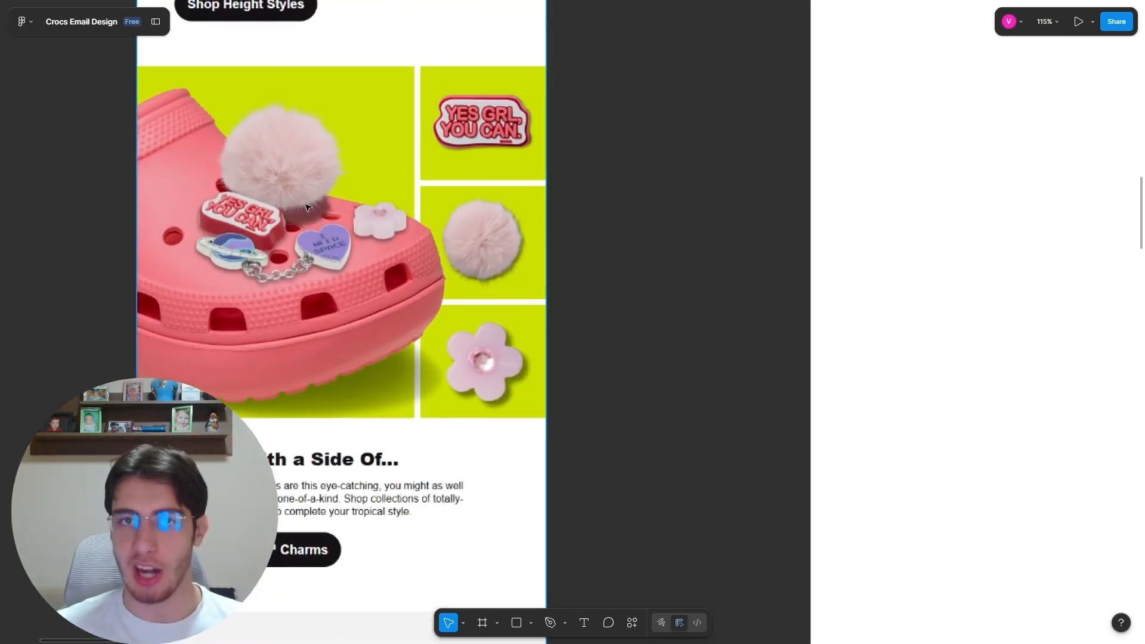
scroll(302, 204, "down", 5)
scroll(559, 266, "up", 3)
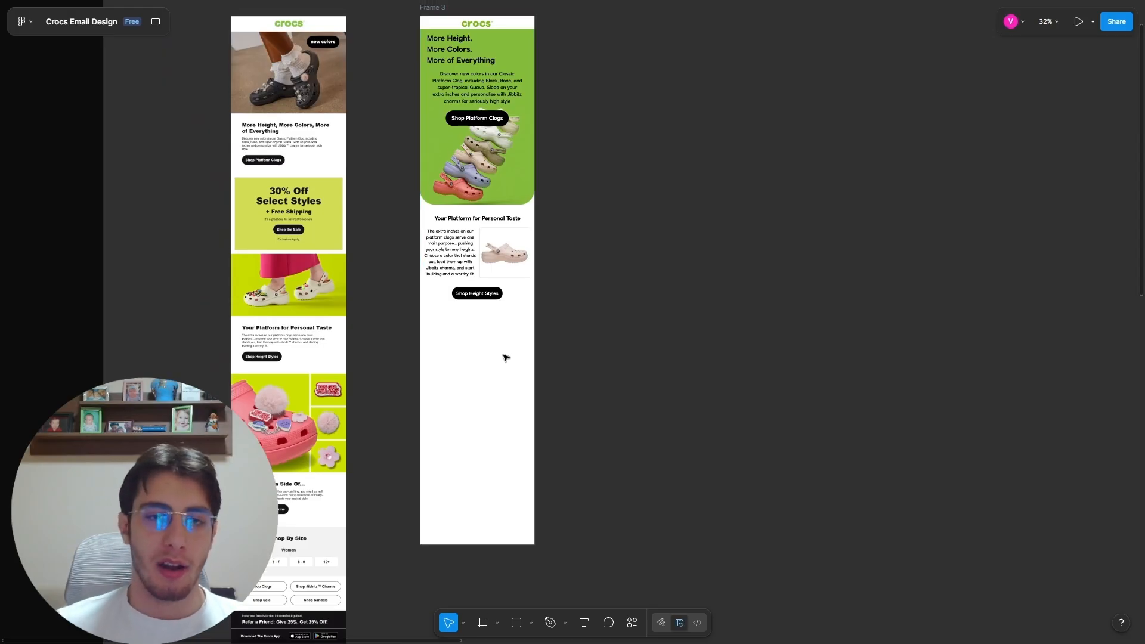
scroll(504, 354, "up", 2)
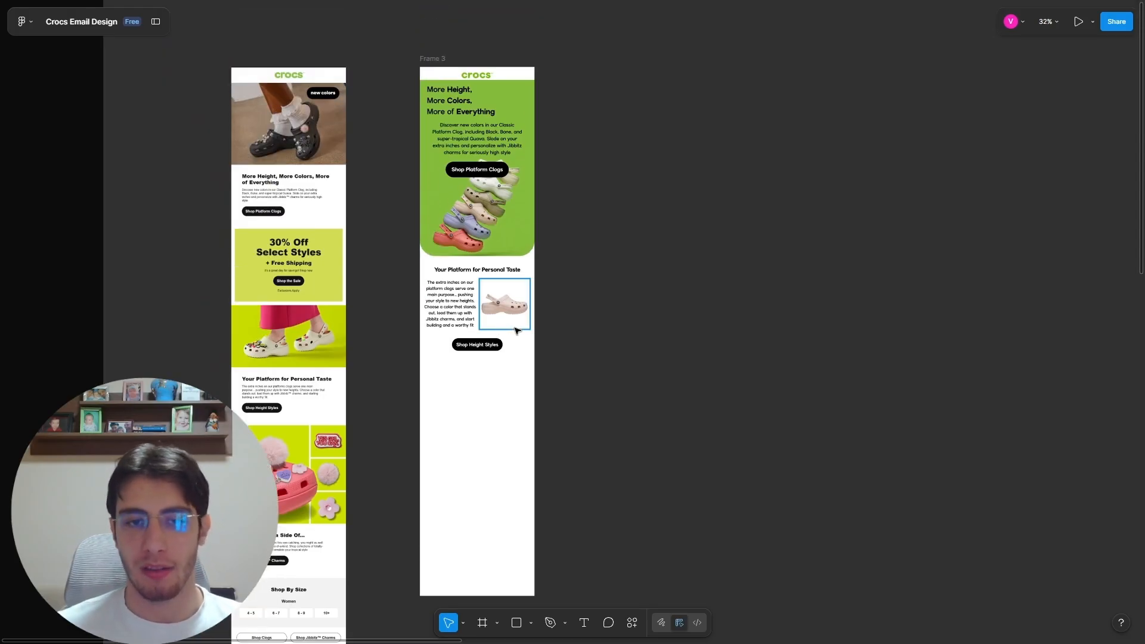
scroll(504, 326, "up", 3)
left_click_drag(507, 276, 402, 441)
left_click_drag(384, 443, 525, 461)
scroll(525, 435, "down", 3)
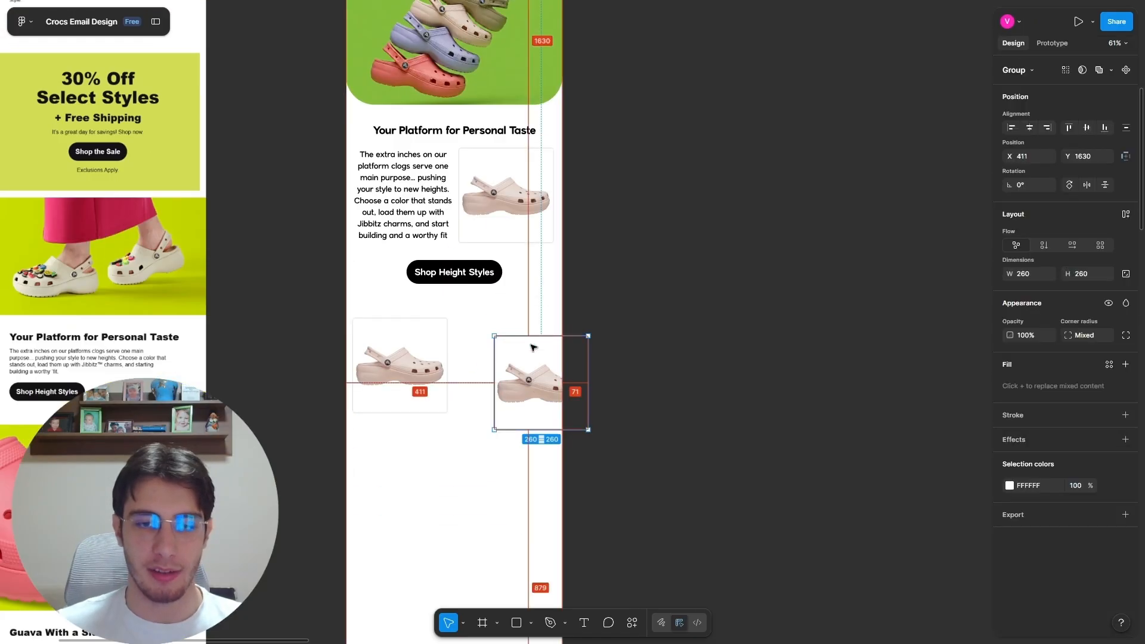
left_click(603, 401)
left_click(511, 378)
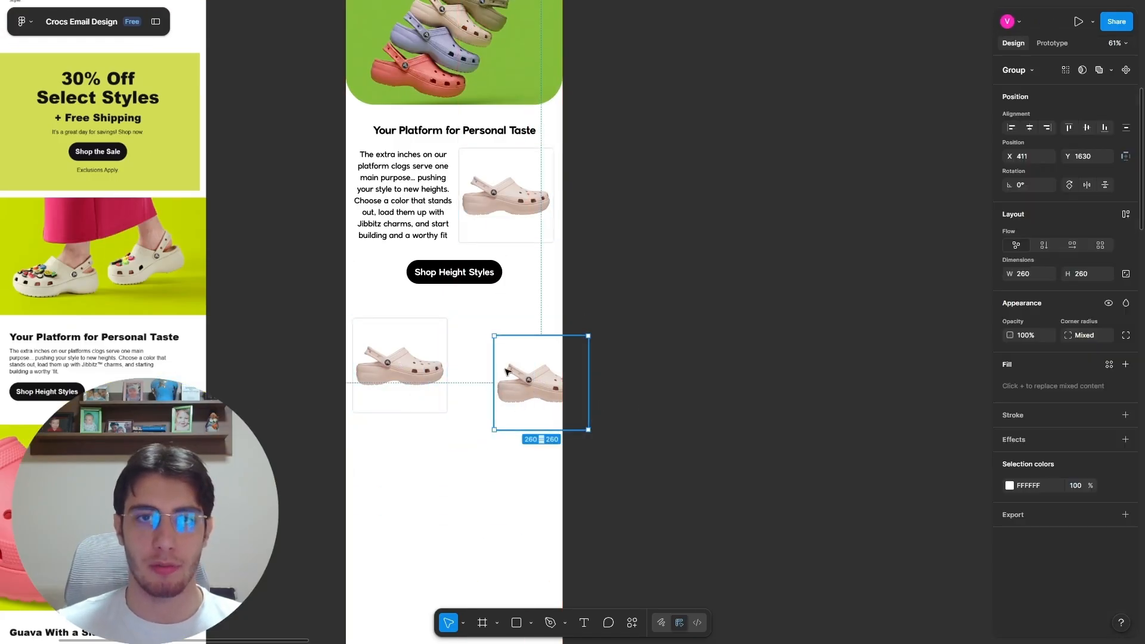
left_click(426, 370, "shift")
key("Delete")
Step: Examine the charm product screenshot beside the frame and the original email's "Guava With a Side Of..." section
scroll(598, 345, "up", 6)
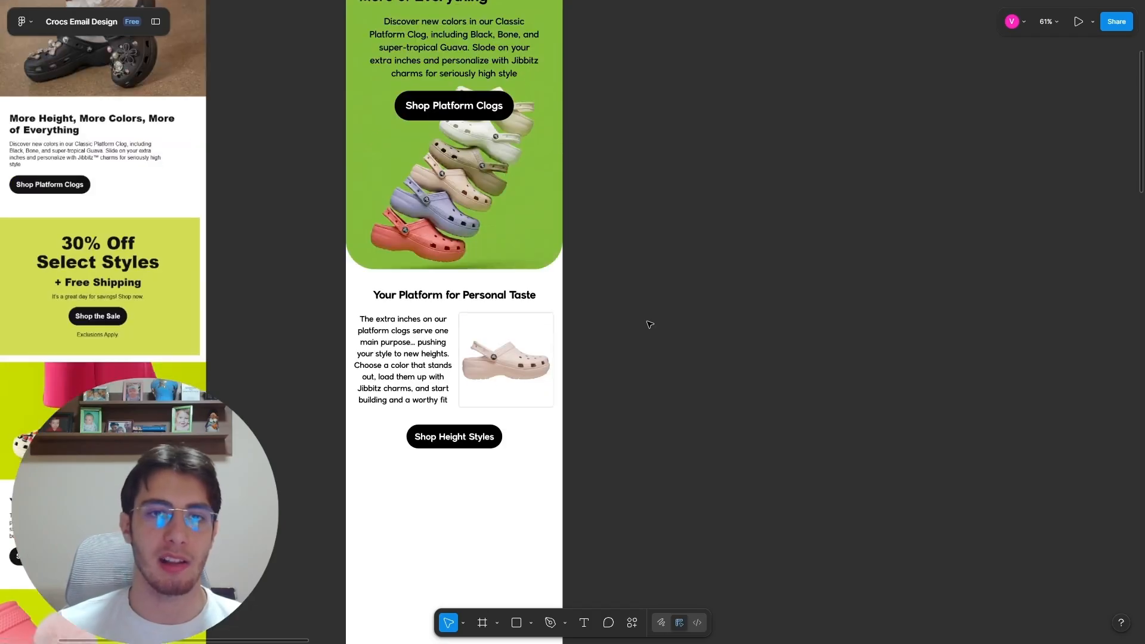
scroll(649, 324, "up", 2)
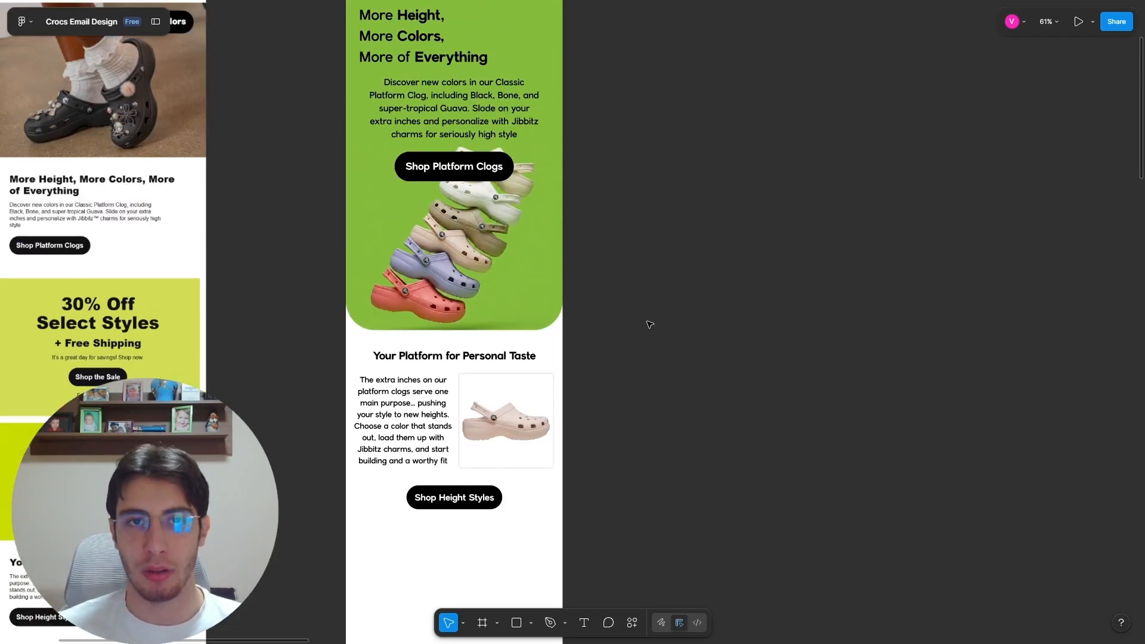
scroll(649, 323, "up", 4)
scroll(649, 324, "down", 2)
scroll(636, 342, "right", 5)
scroll(636, 345, "up", 1)
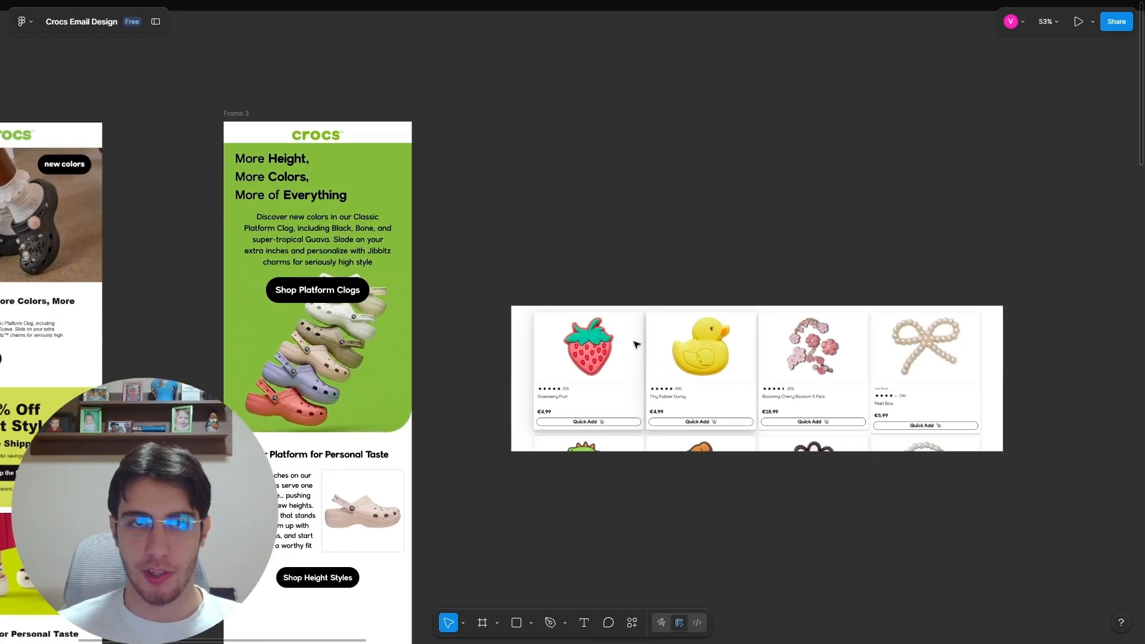
scroll(727, 351, "up", 3)
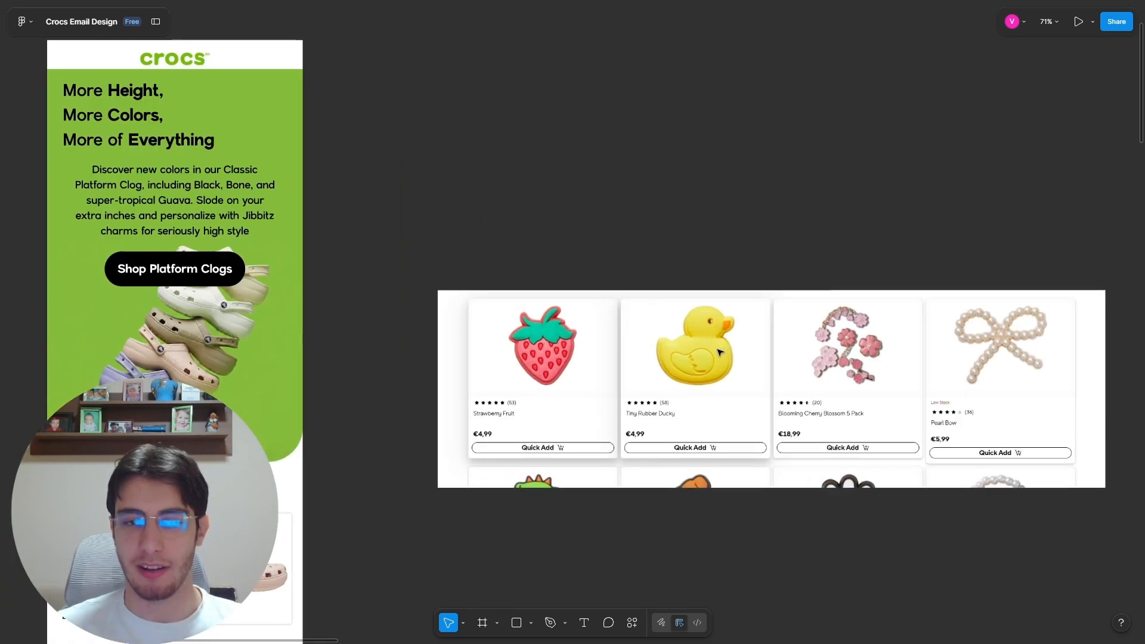
scroll(742, 319, "down", 5)
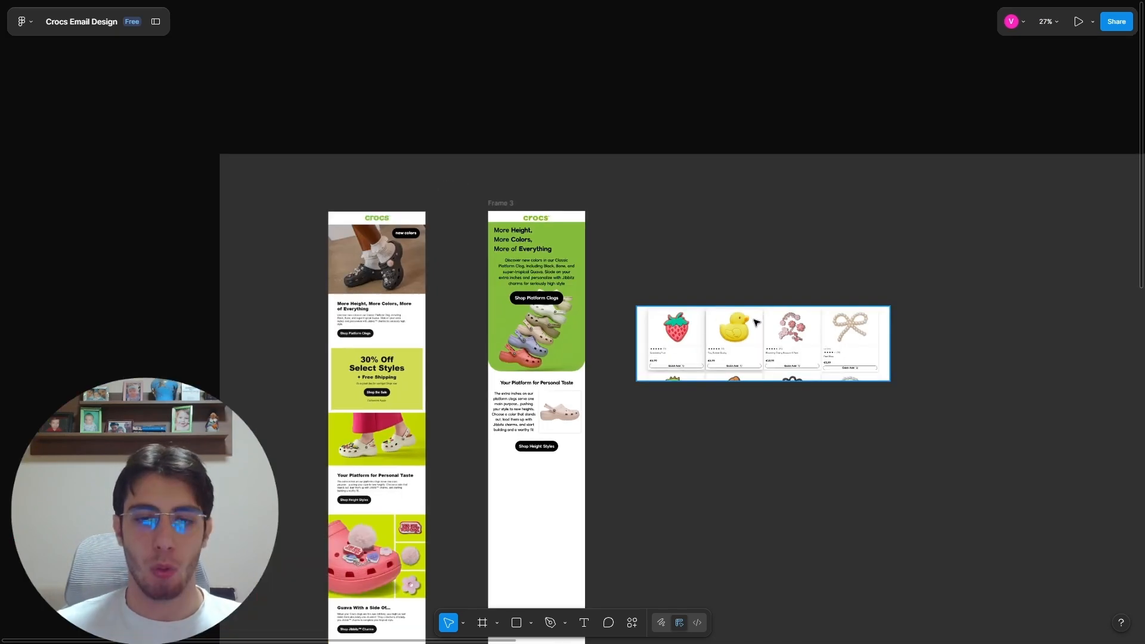
scroll(451, 486, "up", 2)
scroll(415, 544, "up", 3)
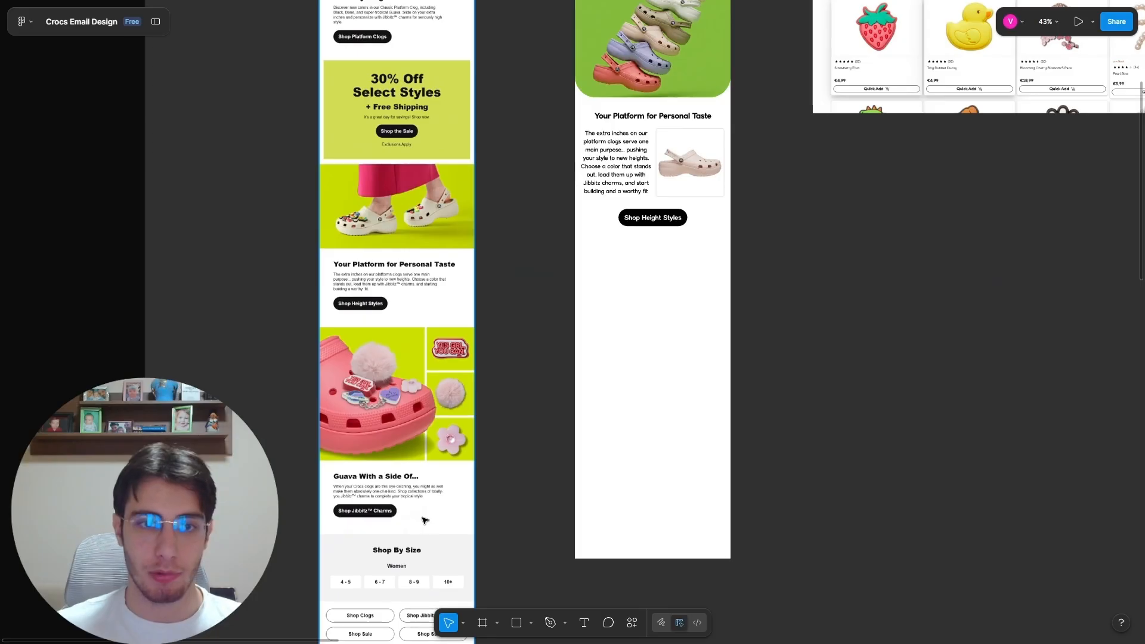
Step: Add the centered text "Guava With a Side Of..." beneath the "Shop Height Styles" button
left_click(584, 623)
left_click(658, 318)
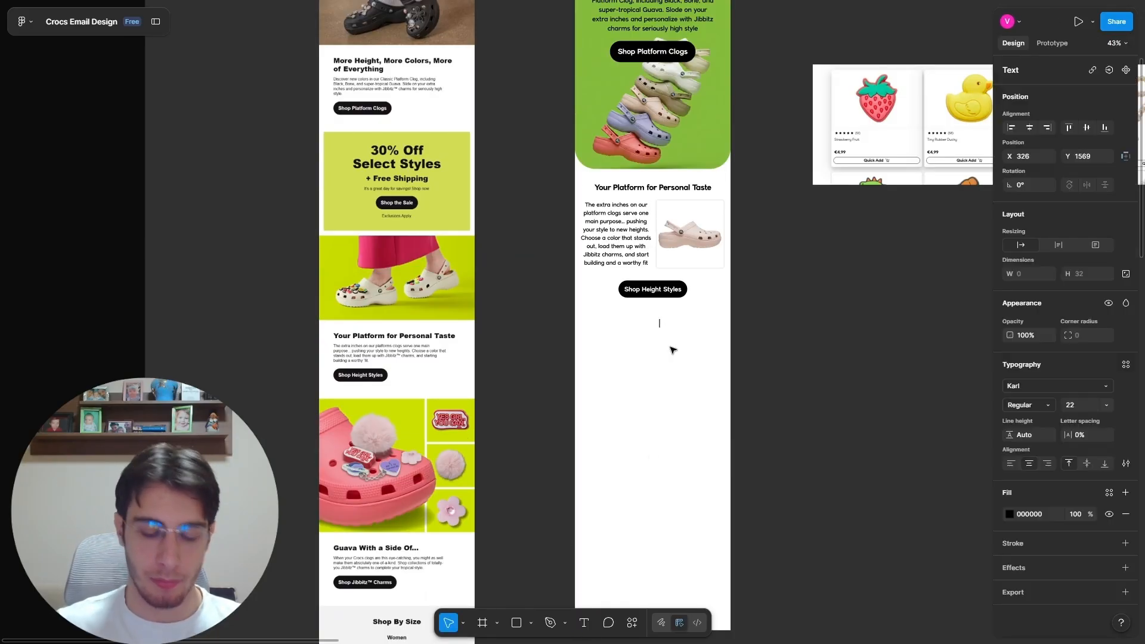
type("Guava Witha")
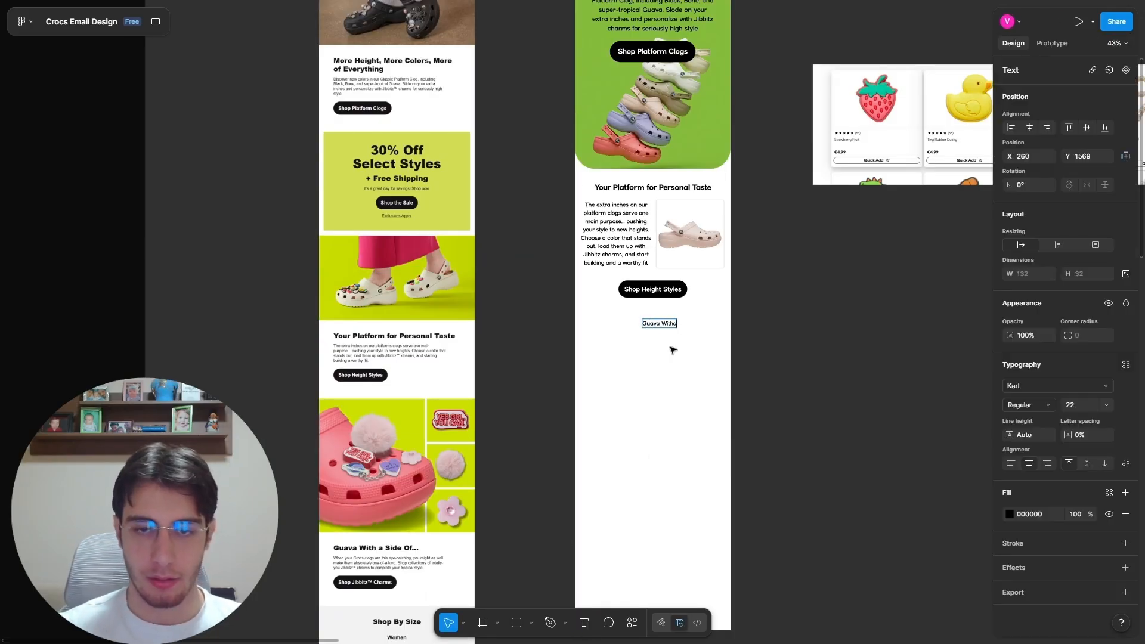
key("BackSpace")
type("a Side of")
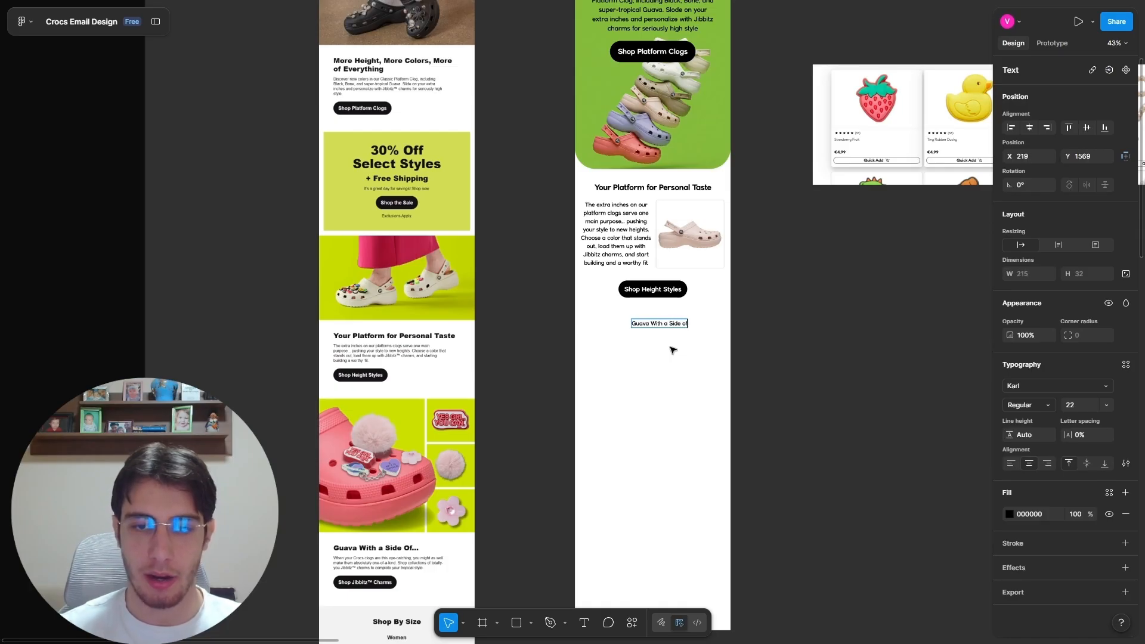
key("BackSpace")
key("BackSpace")
type("Of...")
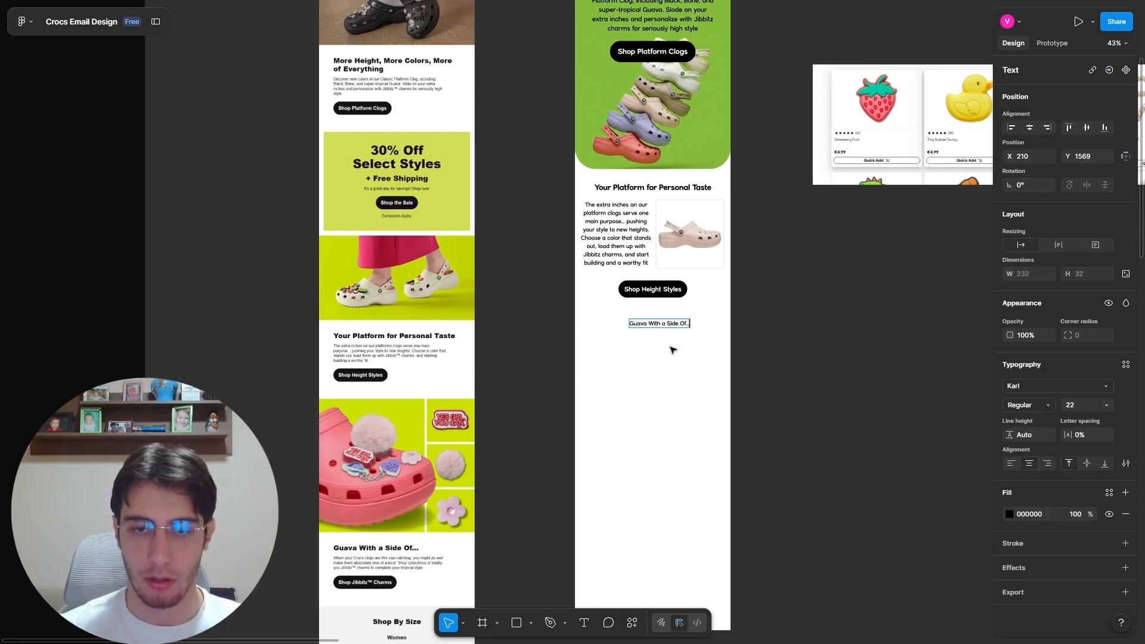
key("Escape")
Step: Open the font size of the "Guava With a Side Of..." text for editing
scroll(696, 321, "up", 3)
left_click(1089, 407)
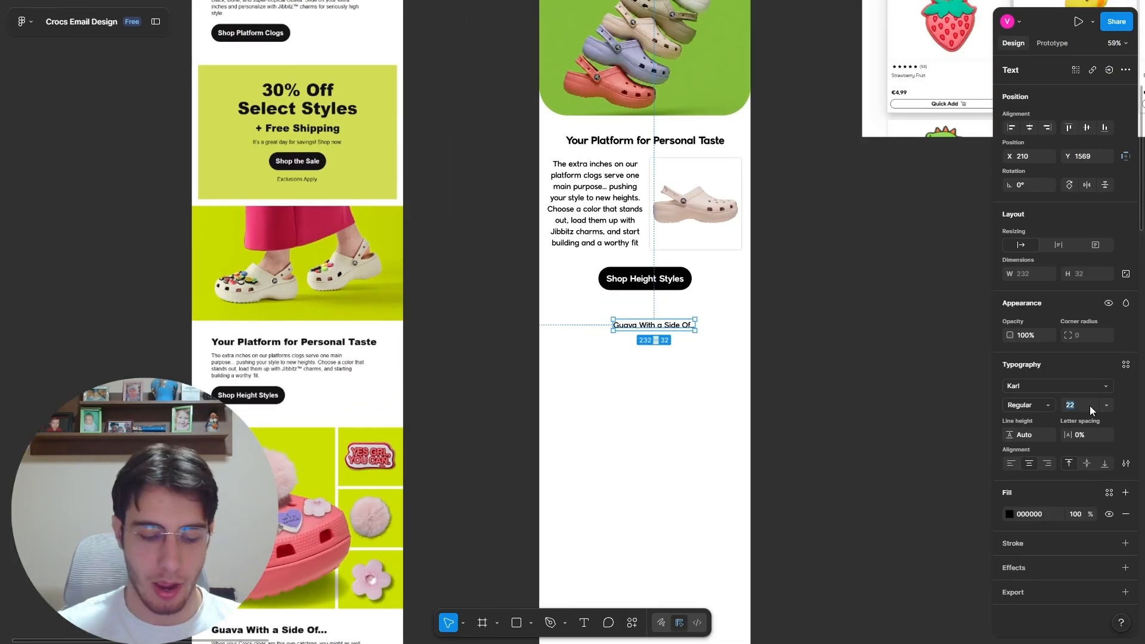
Step: Format the "Guava With a Side Of..." heading as bold at size 30 and center it in the email frame
key("Return")
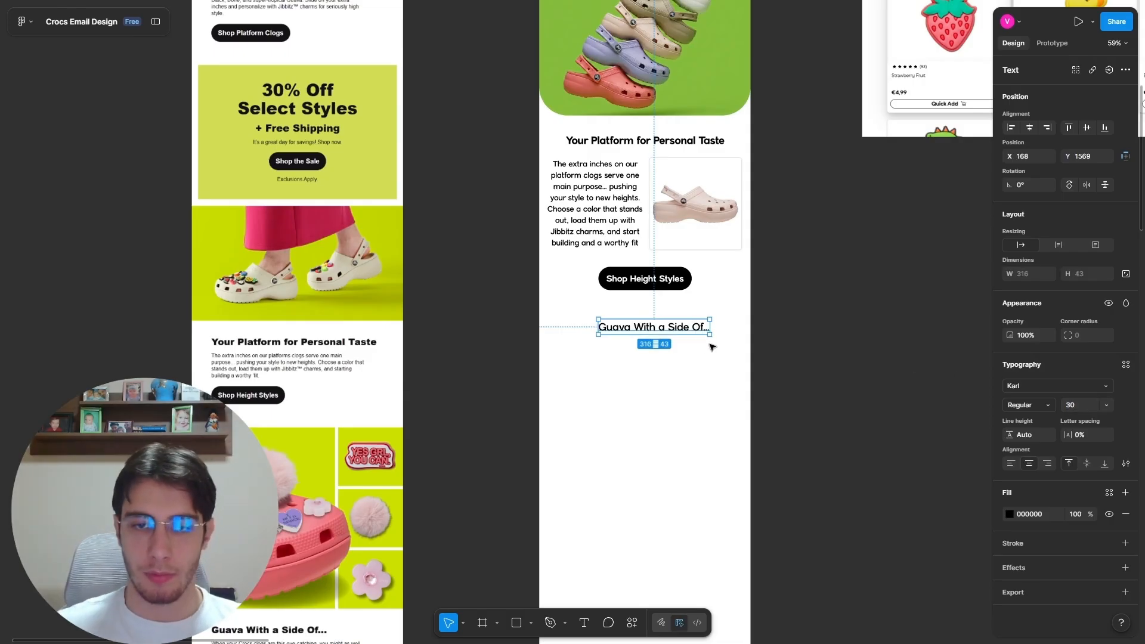
key("ctrl+b")
left_click_drag(675, 328, 665, 329)
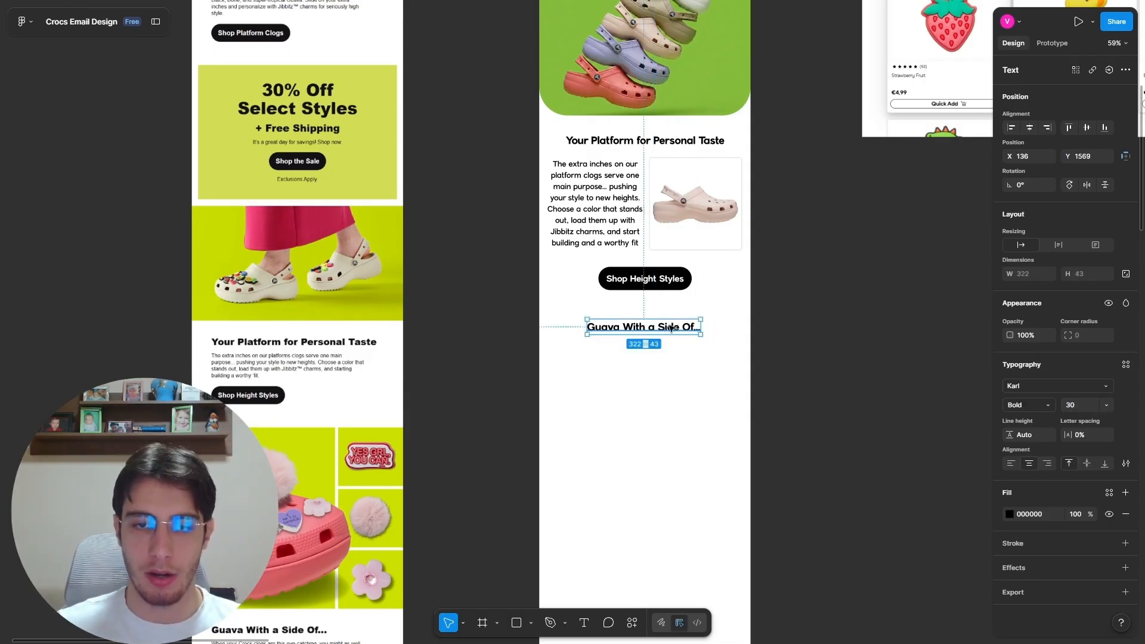
left_click(832, 329)
Step: Move the Jibbitz product screenshot down so it sits beside the "Guava With a Side Of..." section, outside the email frame
scroll(522, 246, "down", 5)
left_click(811, 177)
left_click_drag(811, 179, 802, 311)
scroll(599, 267, "up", 5)
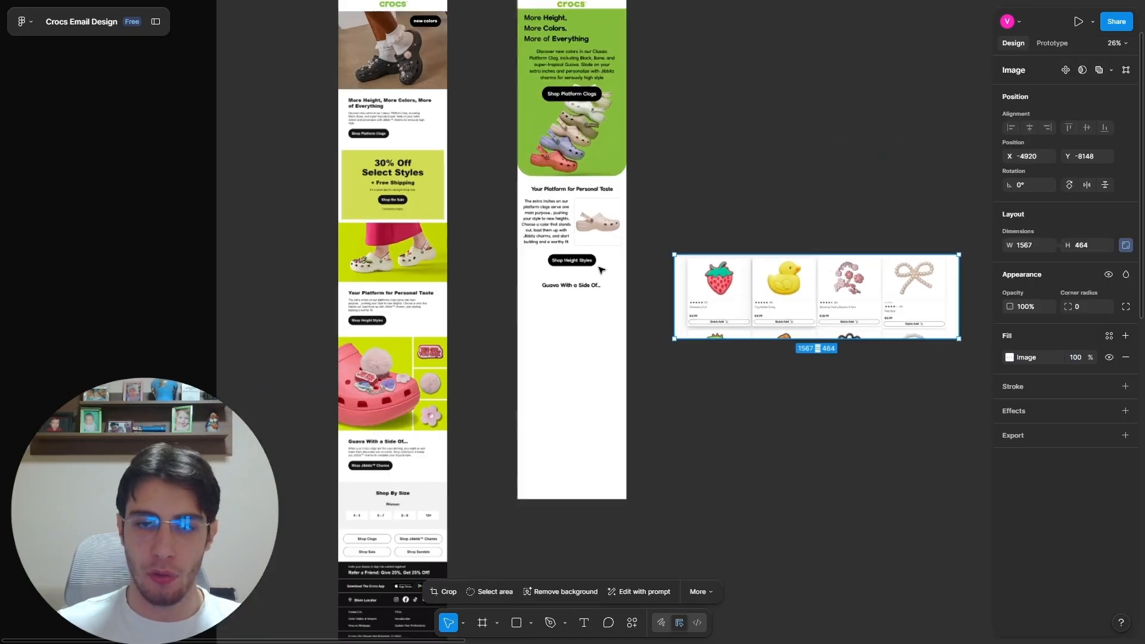
scroll(511, 239, "down", 4)
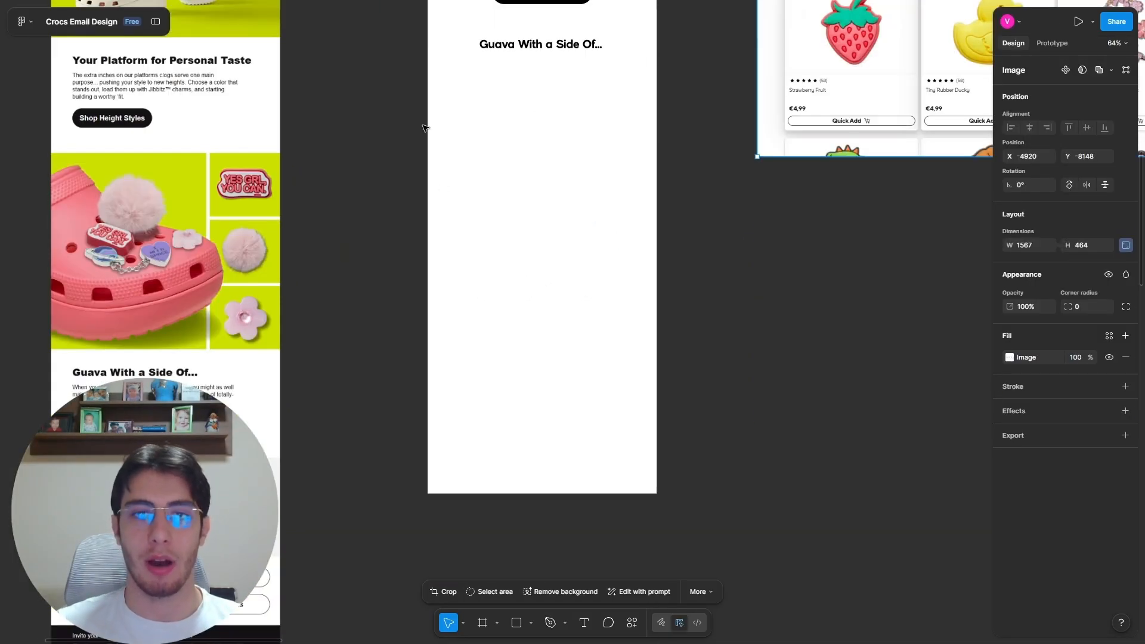
scroll(424, 126, "up", 1)
scroll(489, 166, "up", 1)
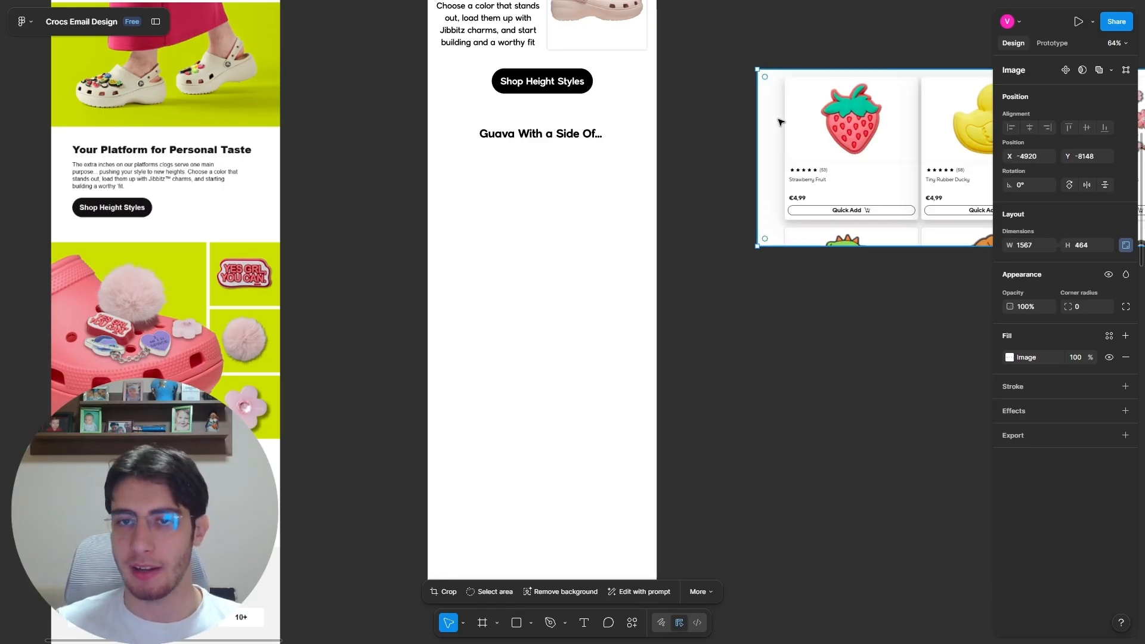
Step: Draw a rectangle beside the email frame, set its width to 250, and stretch its height to about 336
left_click(517, 622)
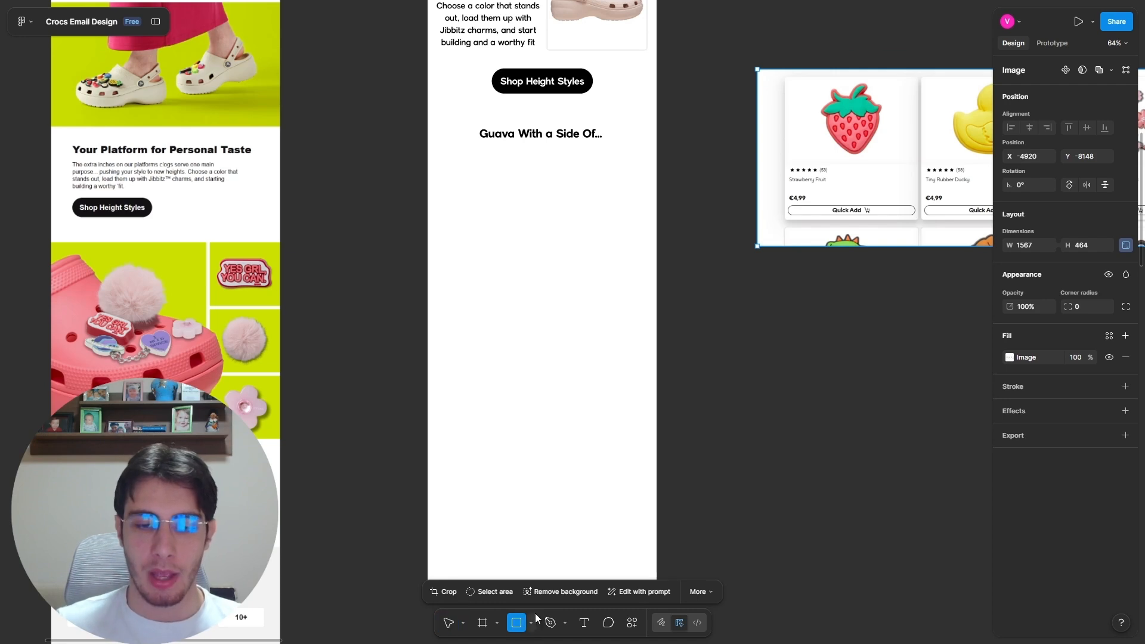
left_click(720, 351)
left_click_drag(723, 349, 723, 342)
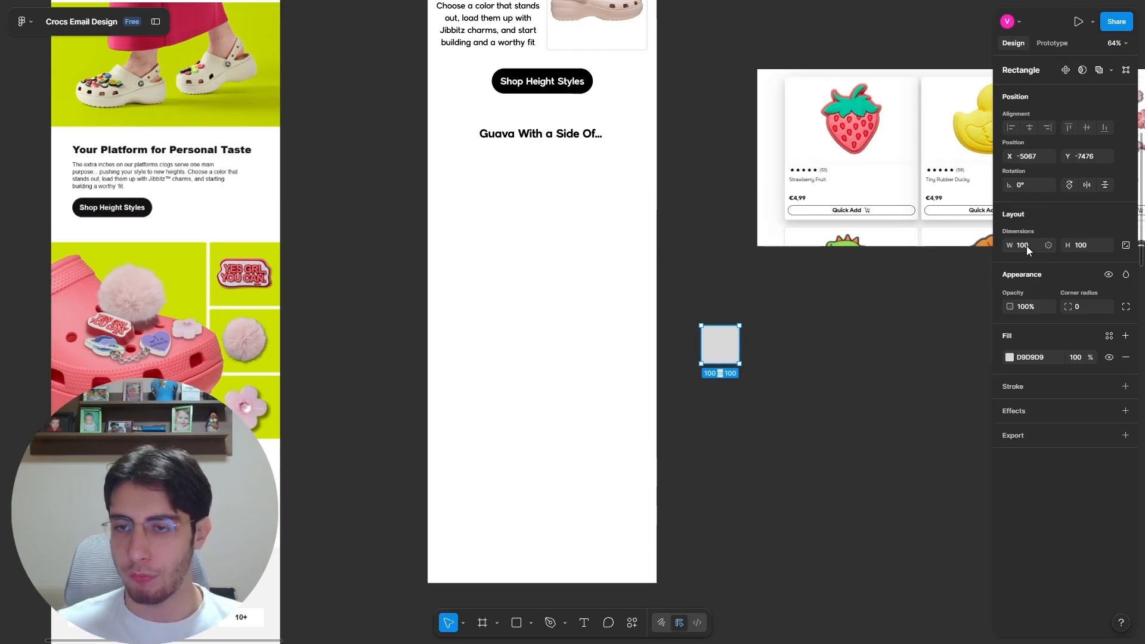
key("Return")
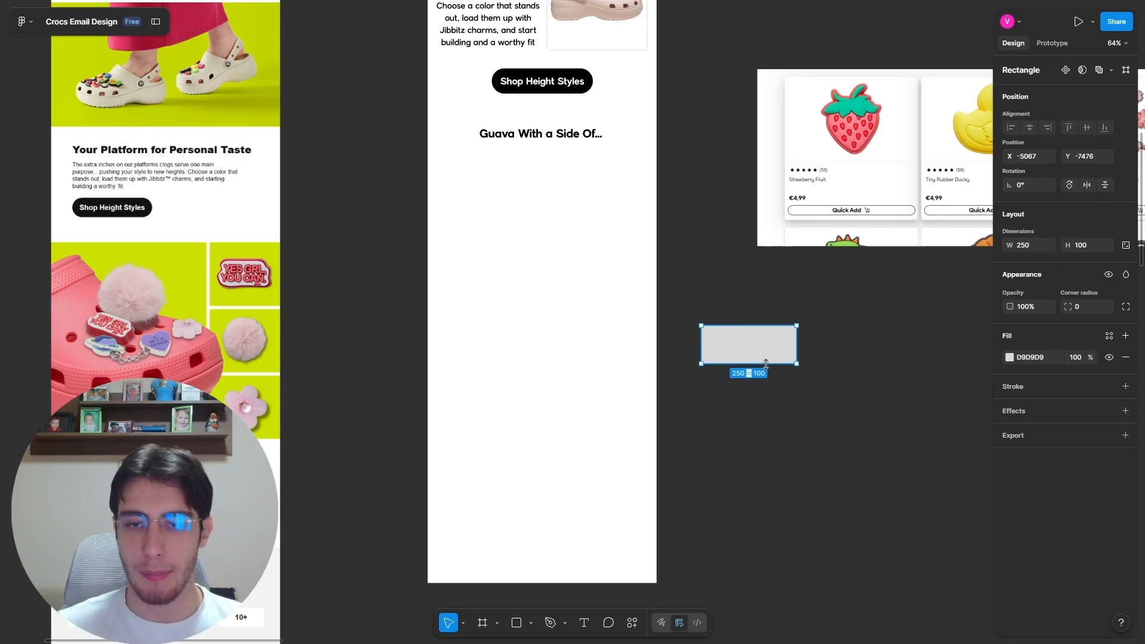
left_click_drag(766, 363, 767, 454)
Step: Place the rectangle under the "Guava With a Side Of..." heading at about X 28, Y 1661, with a duplicate to its right
left_click_drag(744, 395, 684, 242)
scroll(510, 248, "up", 5)
scroll(713, 284, "up", 2)
left_click(488, 245)
left_click_drag(488, 245, 484, 245)
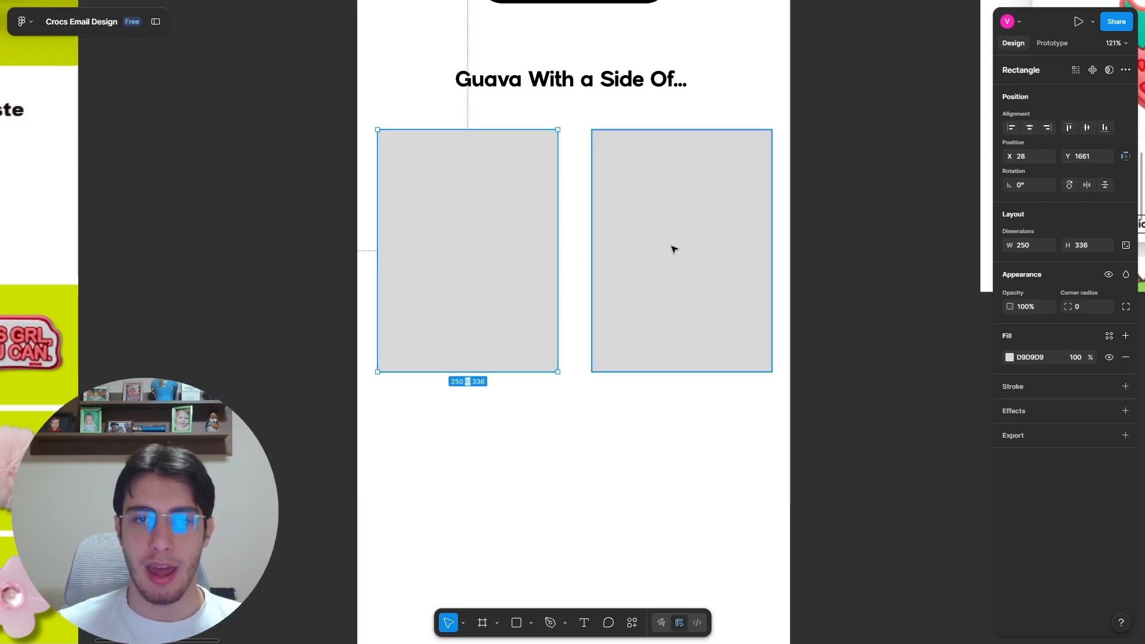
Step: Give the left card rectangle a light gray F5F5F5 fill and a corner radius of 10
scroll(787, 273, "down", 3)
left_click(1009, 357)
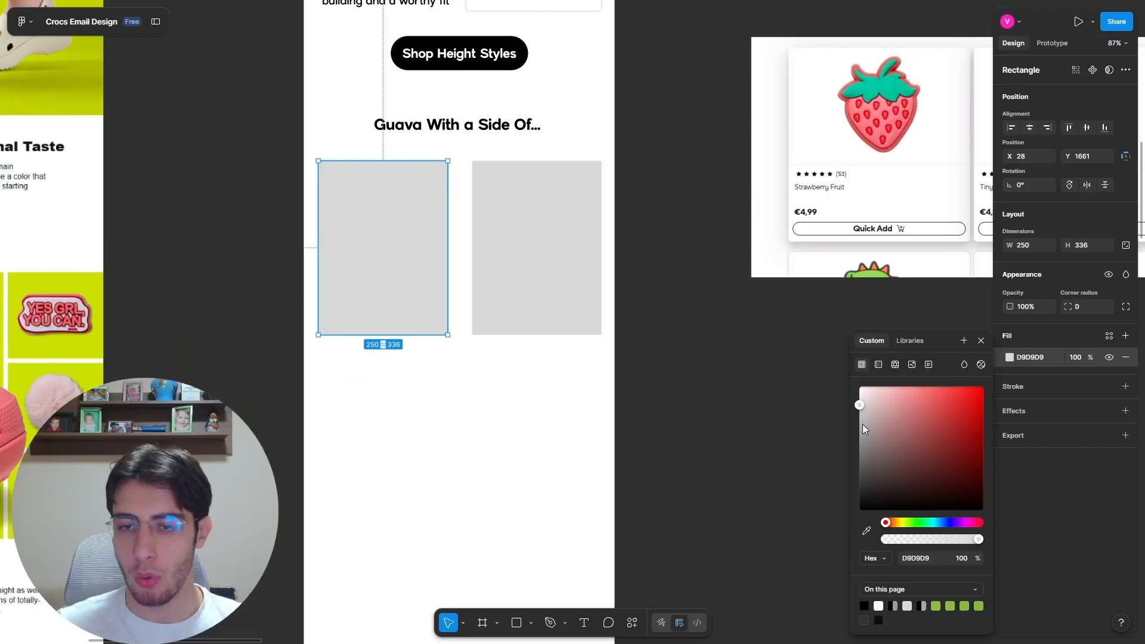
left_click_drag(860, 398, 855, 392)
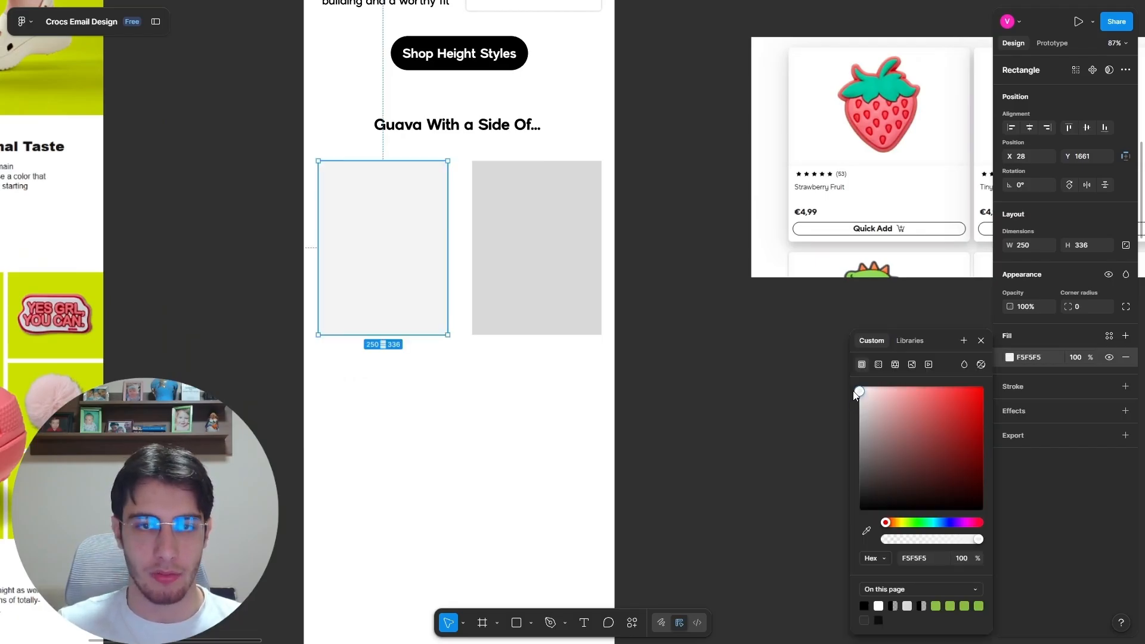
left_click(694, 379)
left_click(418, 285)
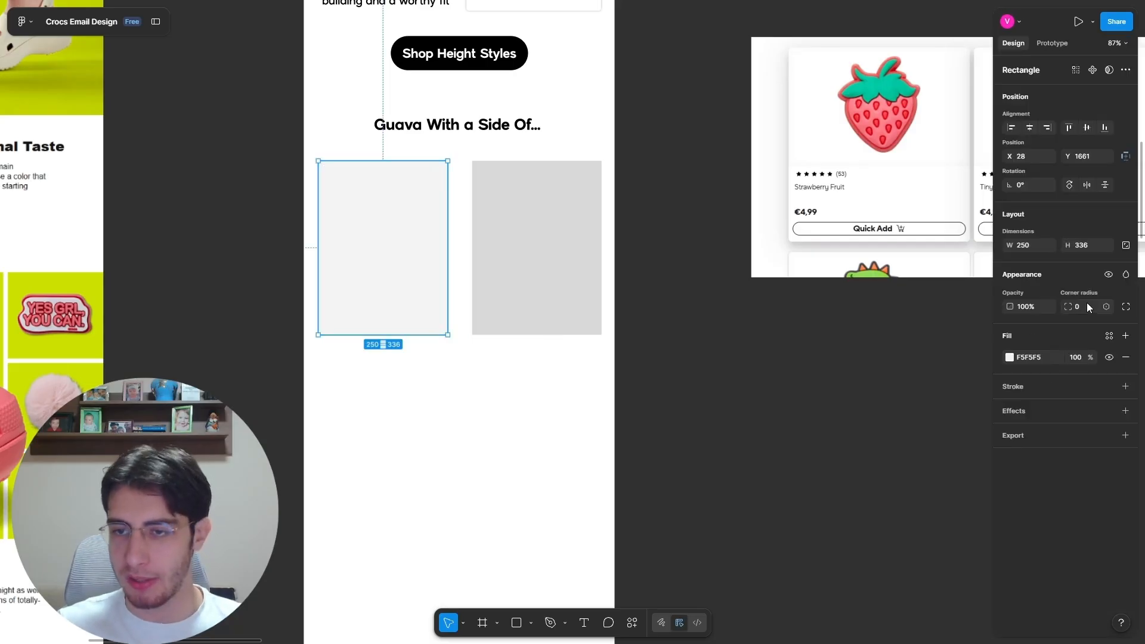
key("Return")
Step: Examine the product card edges and shadow in the reference screenshot and compare them with the left card
scroll(855, 247, "up", 3)
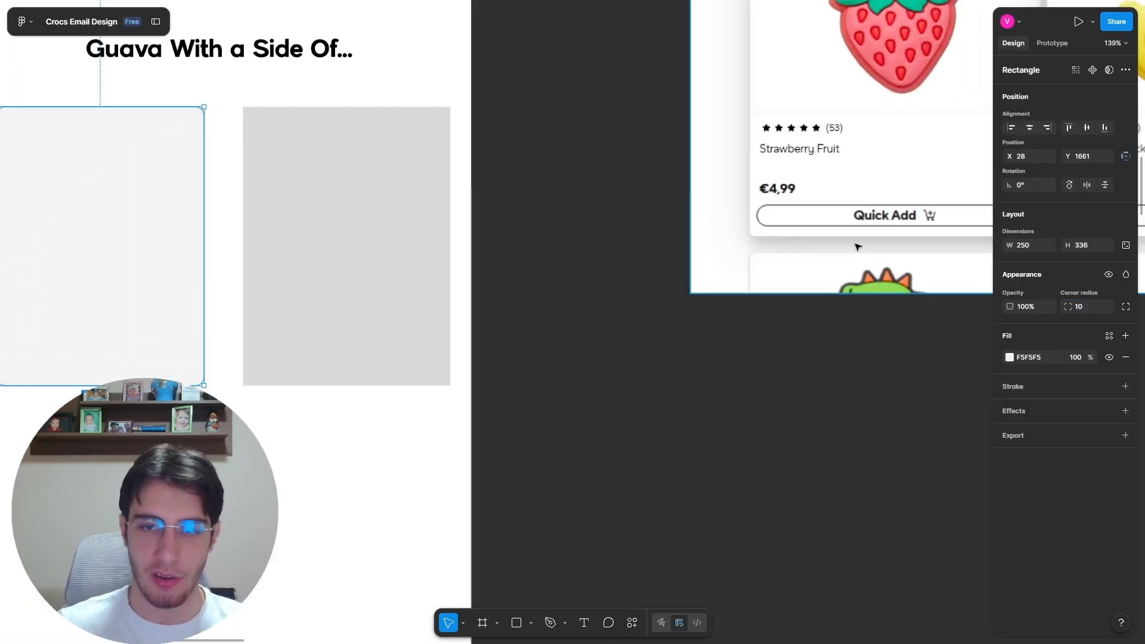
scroll(760, 234, "up", 5)
scroll(749, 237, "up", 1)
scroll(814, 227, "down", 4)
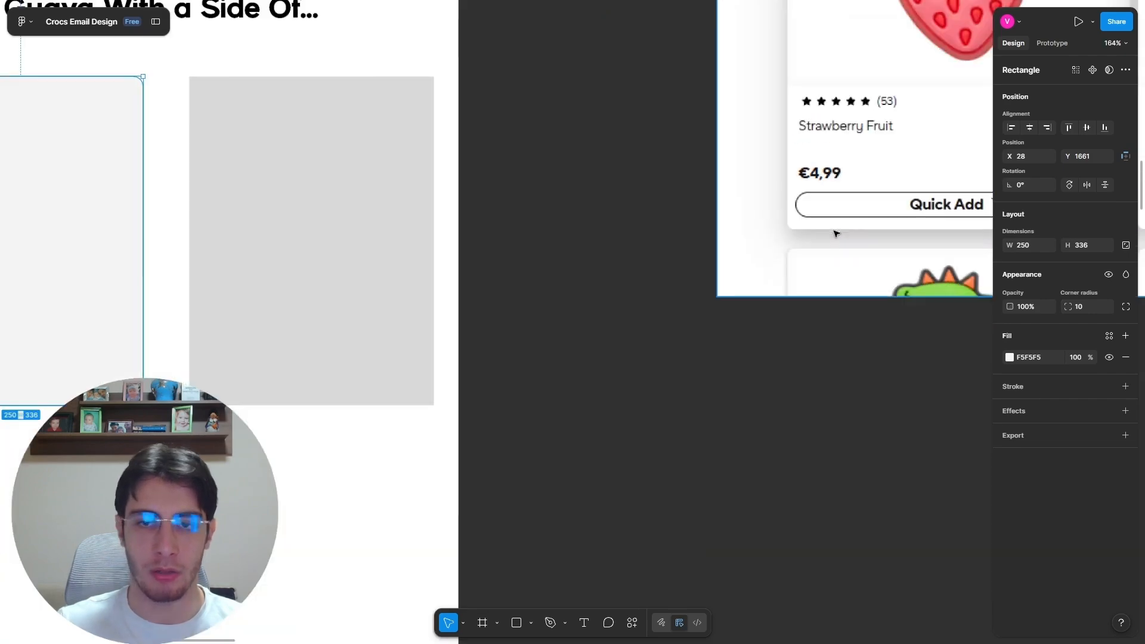
scroll(783, 253, "down", 3)
key("Escape")
scroll(502, 257, "up", 3)
left_click(488, 322)
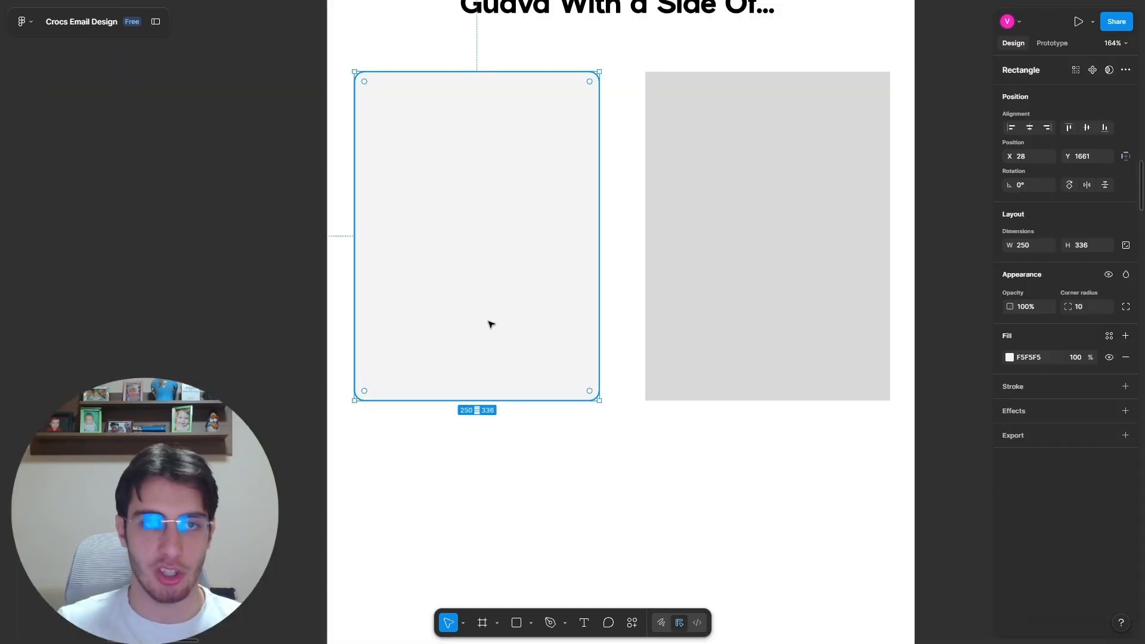
scroll(716, 327, "up", 2)
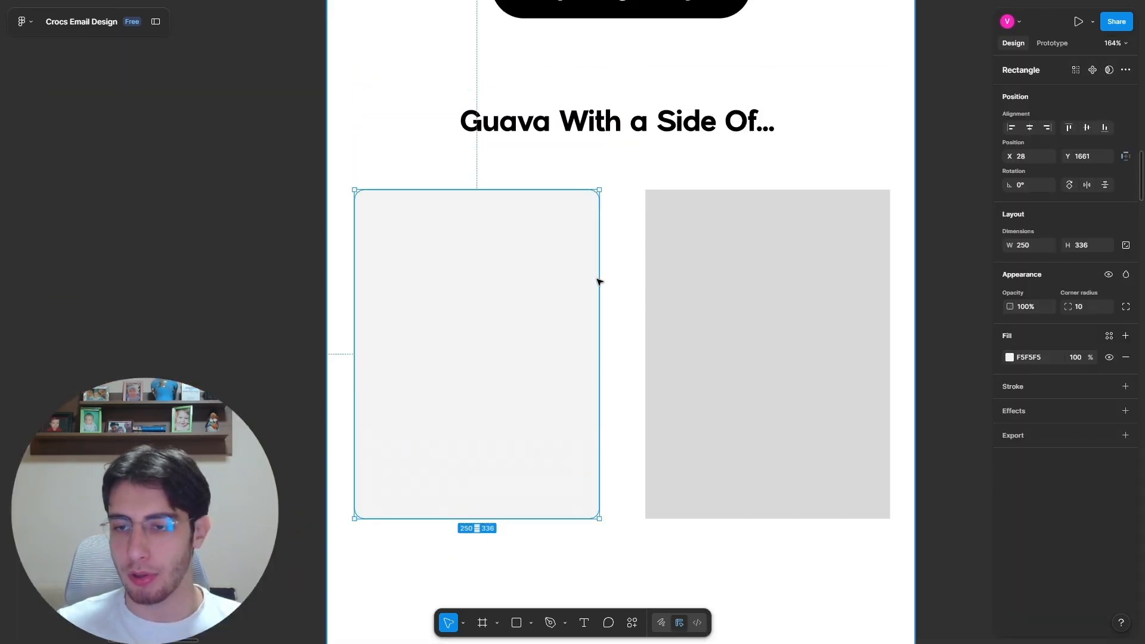
scroll(598, 281, "down", 4)
scroll(841, 239, "up", 3)
scroll(876, 220, "down", 3)
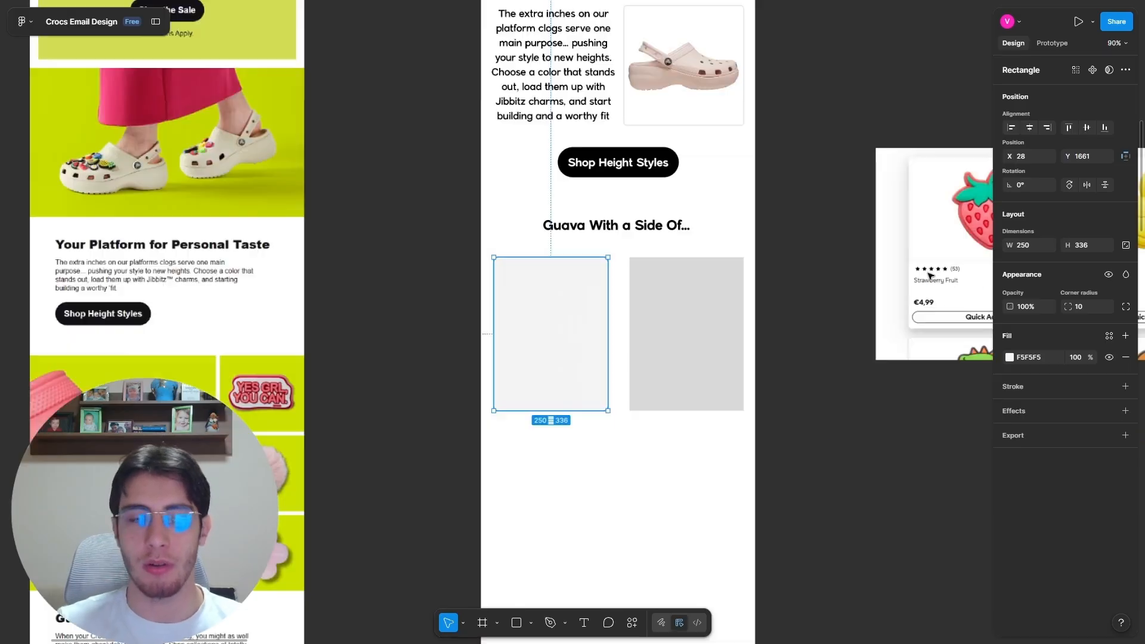
scroll(678, 297, "up", 2)
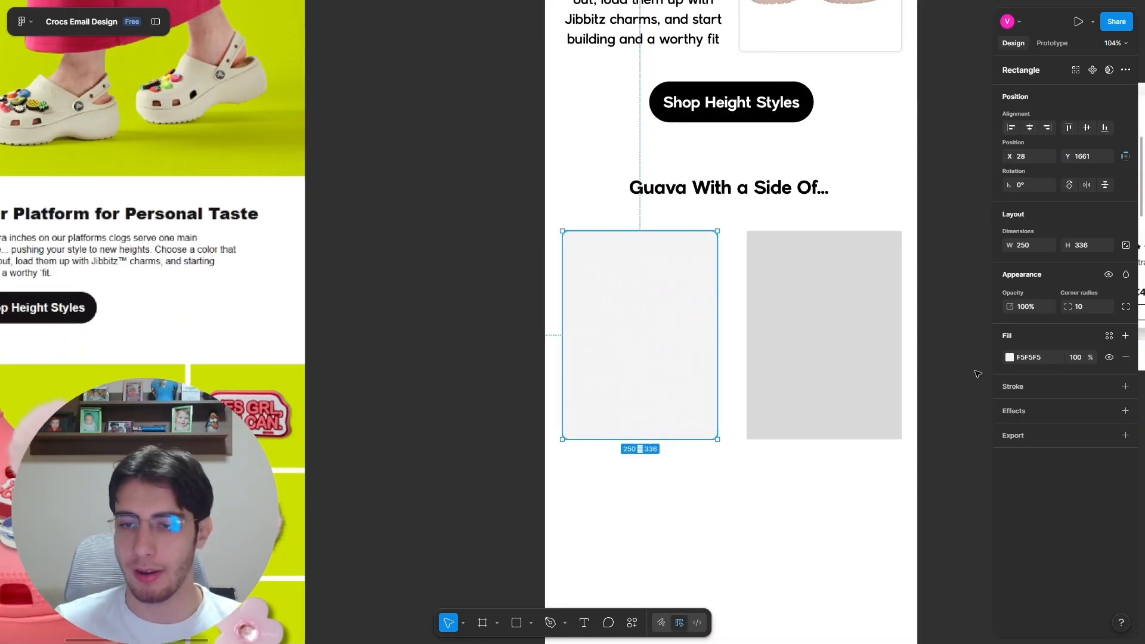
Step: Add a drop shadow effect to the left card and open its settings
left_click(1037, 413)
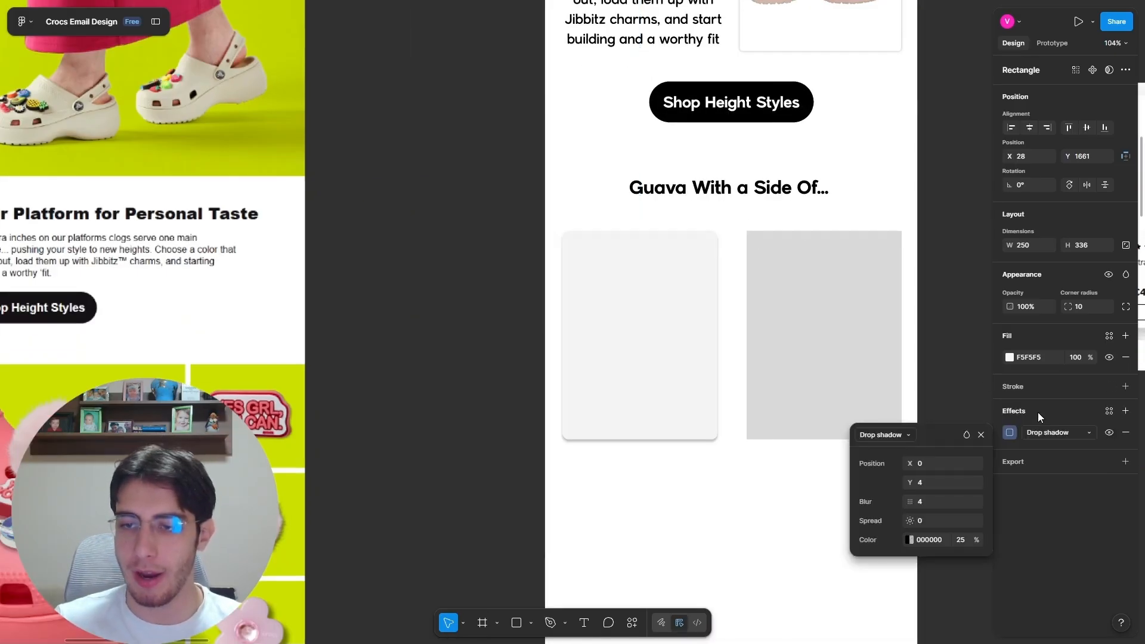
left_click(1070, 432)
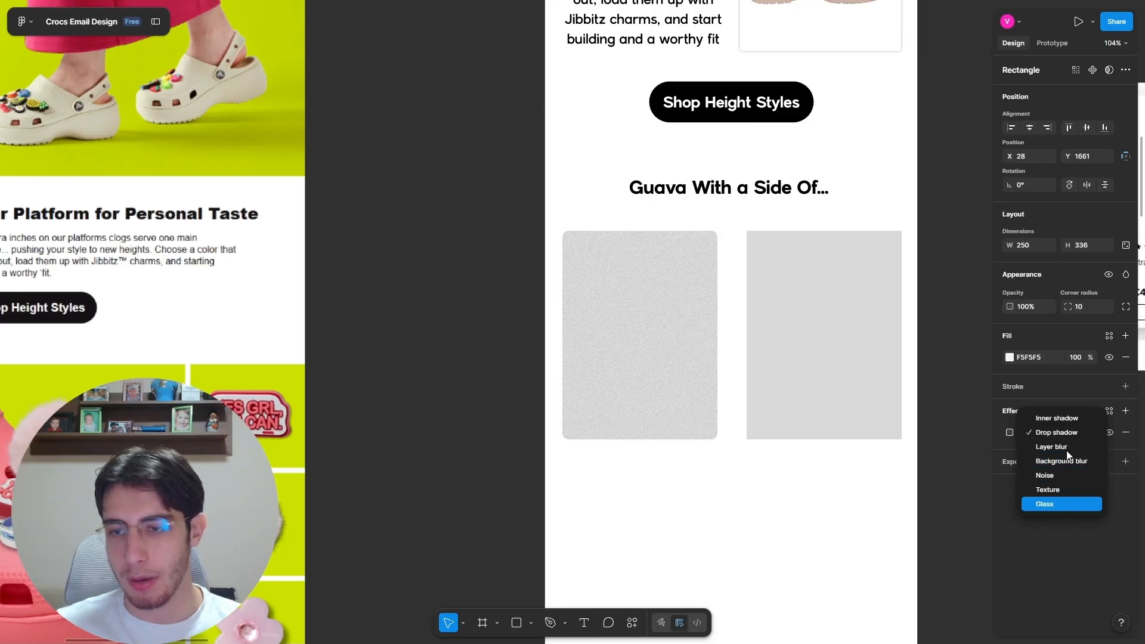
left_click(1058, 432)
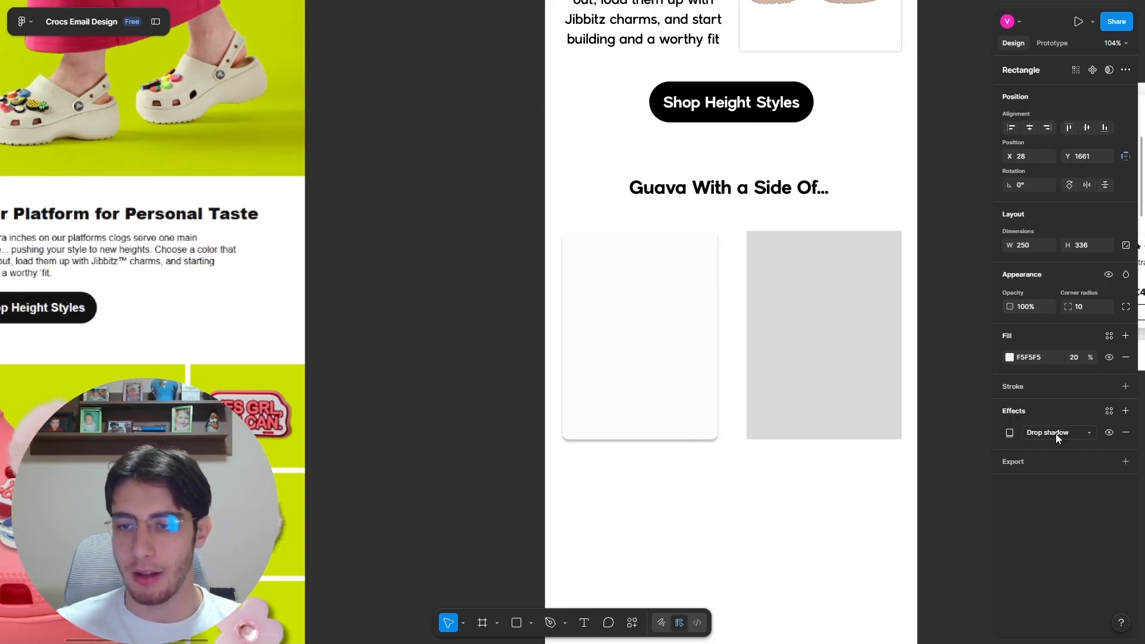
left_click(1009, 433)
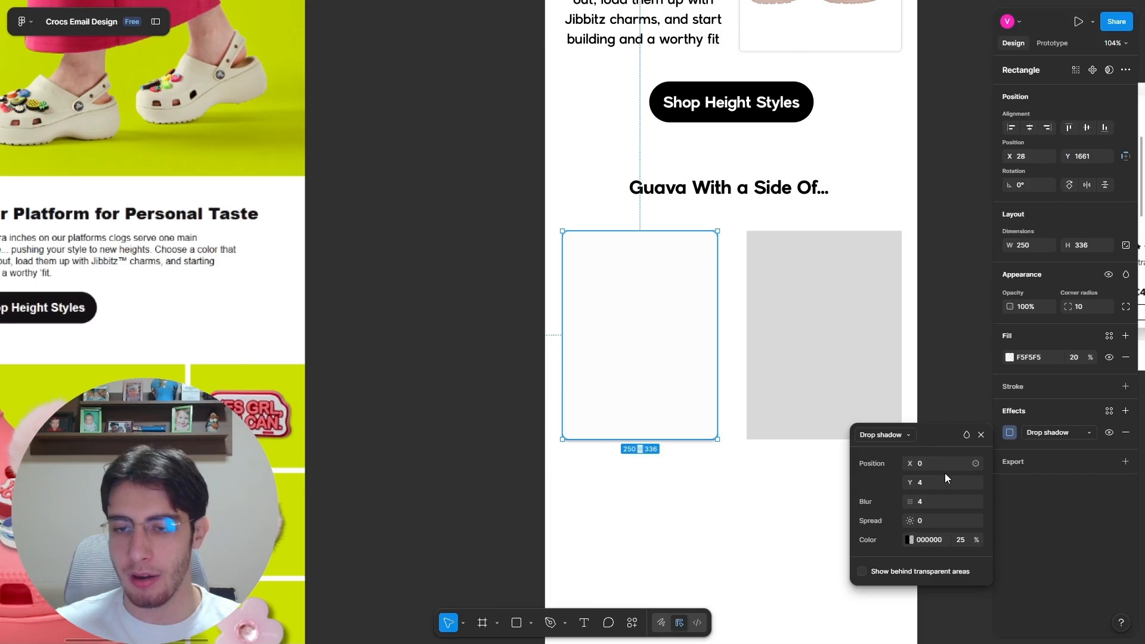
Step: Set the left card's drop shadow Y offset to 0 and check the shadow with the card deselected
scroll(869, 317, "up", 5)
scroll(730, 384, "down", 5)
scroll(733, 376, "up", 3)
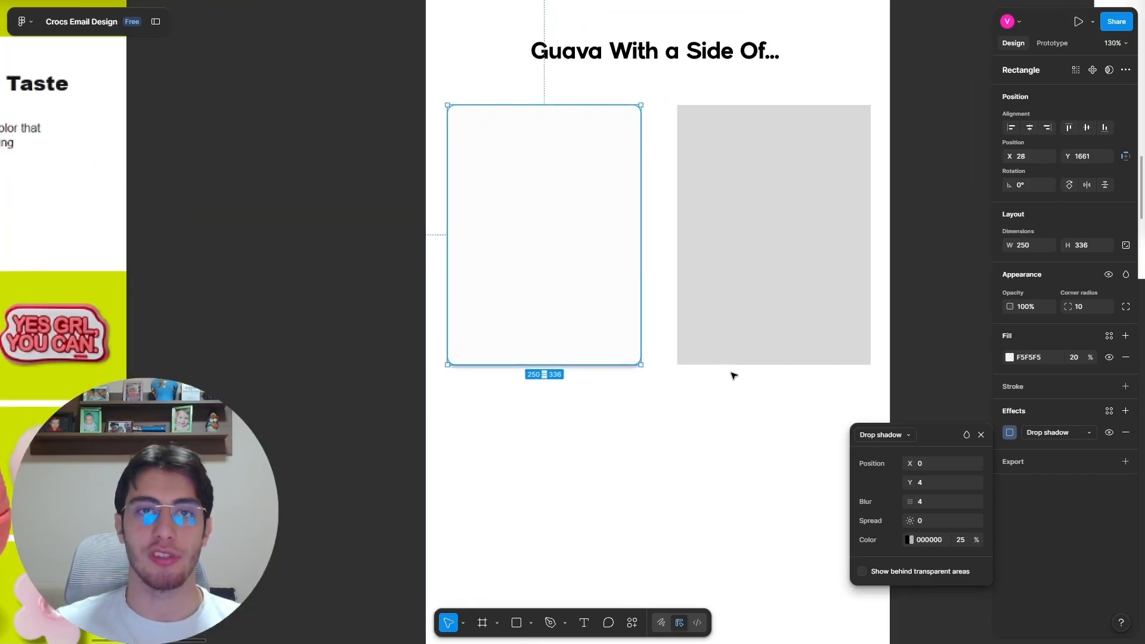
scroll(761, 409, "up", 2)
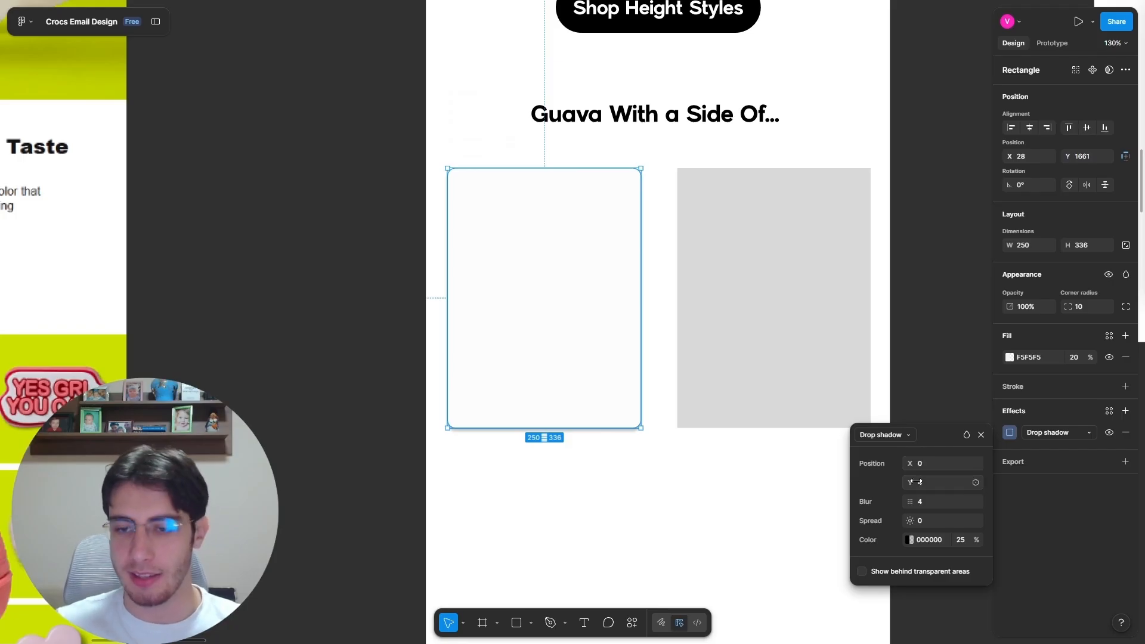
left_click(945, 307)
left_click(589, 311)
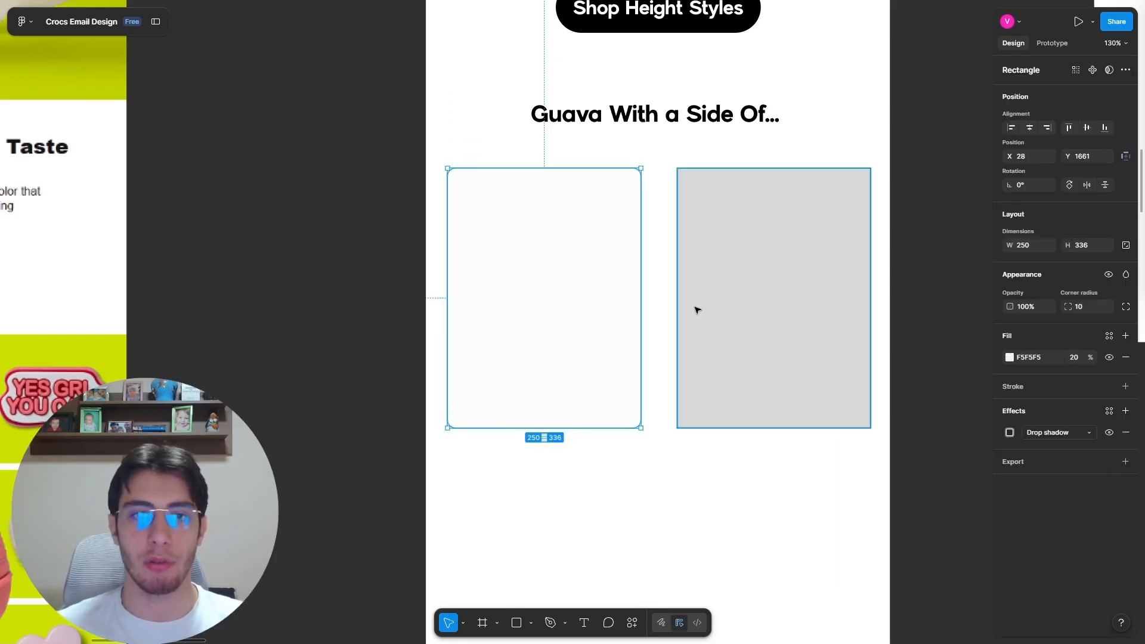
left_click(1009, 433)
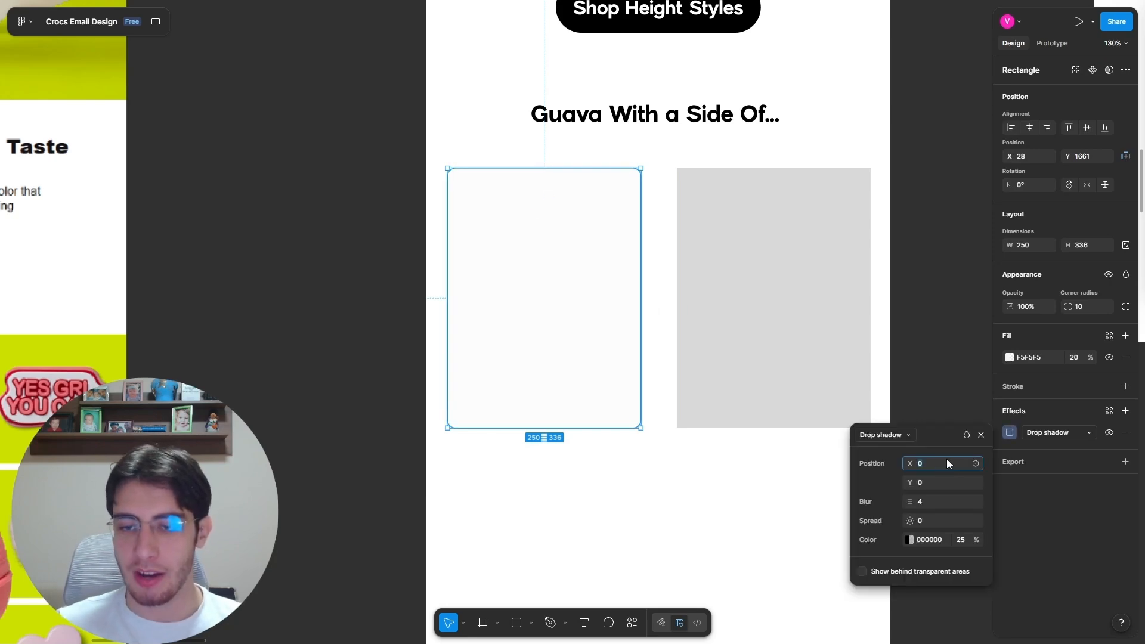
left_click(934, 385)
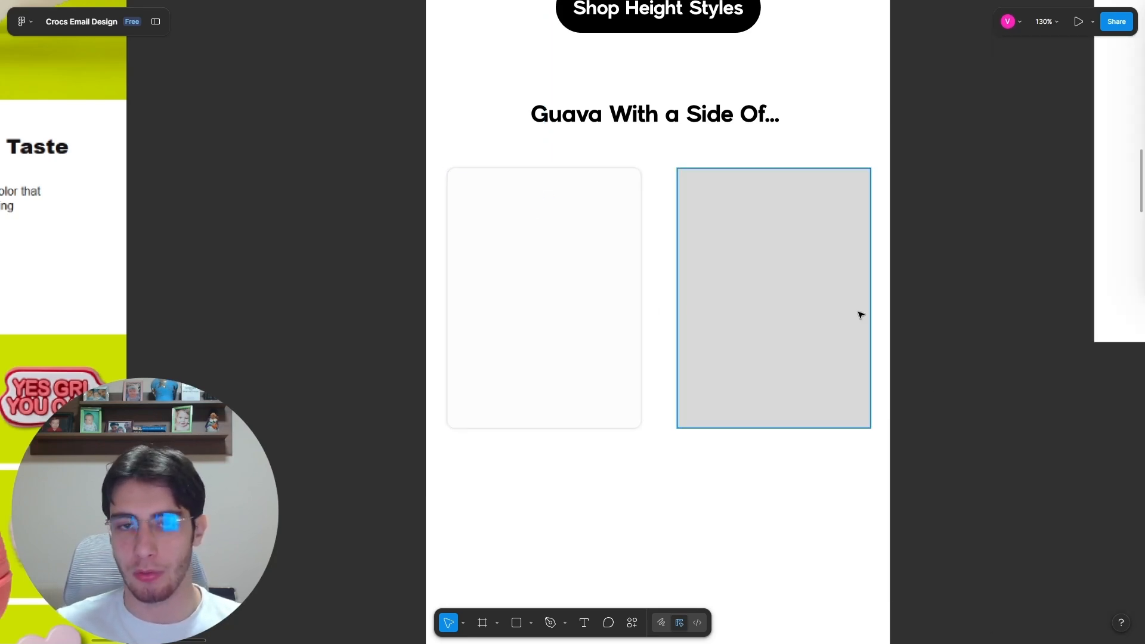
left_click(514, 334)
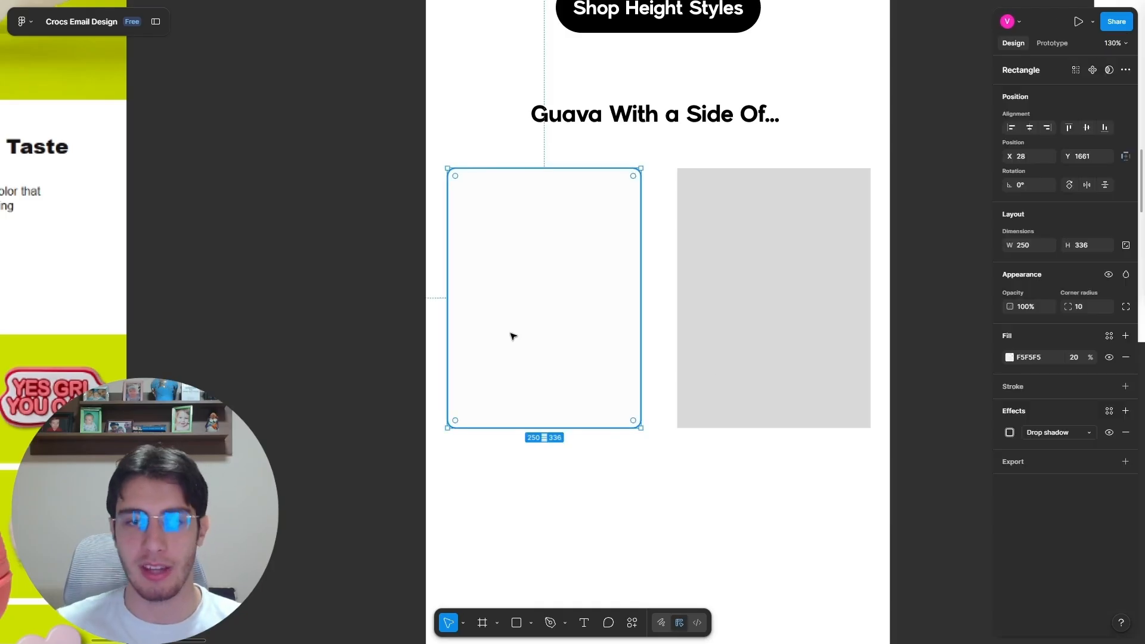
left_click(1009, 432)
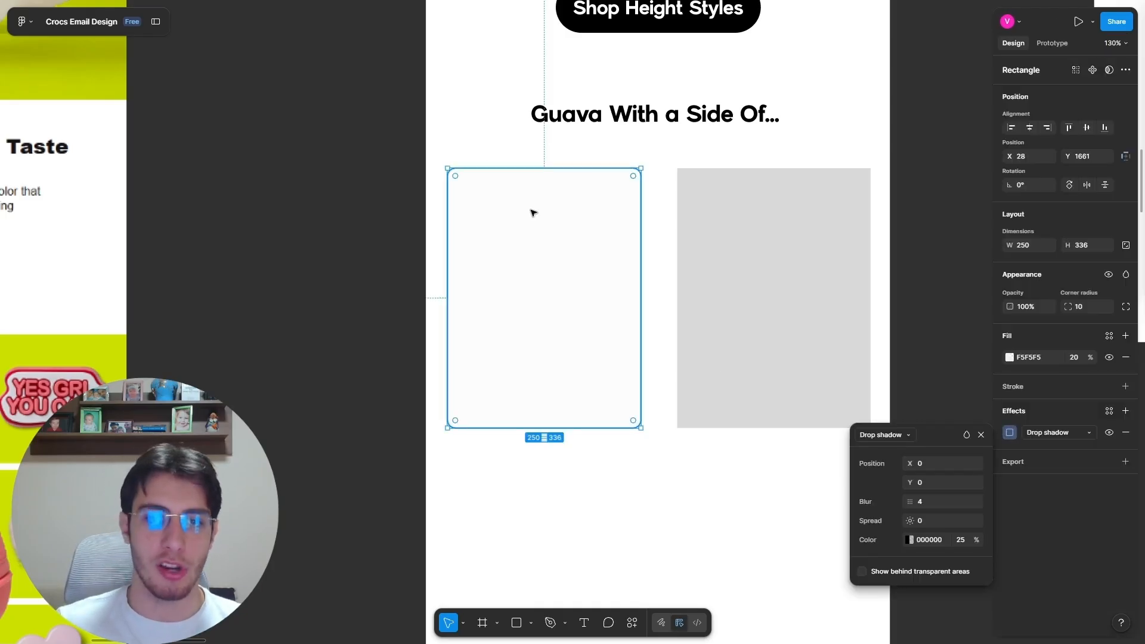
left_click(411, 196)
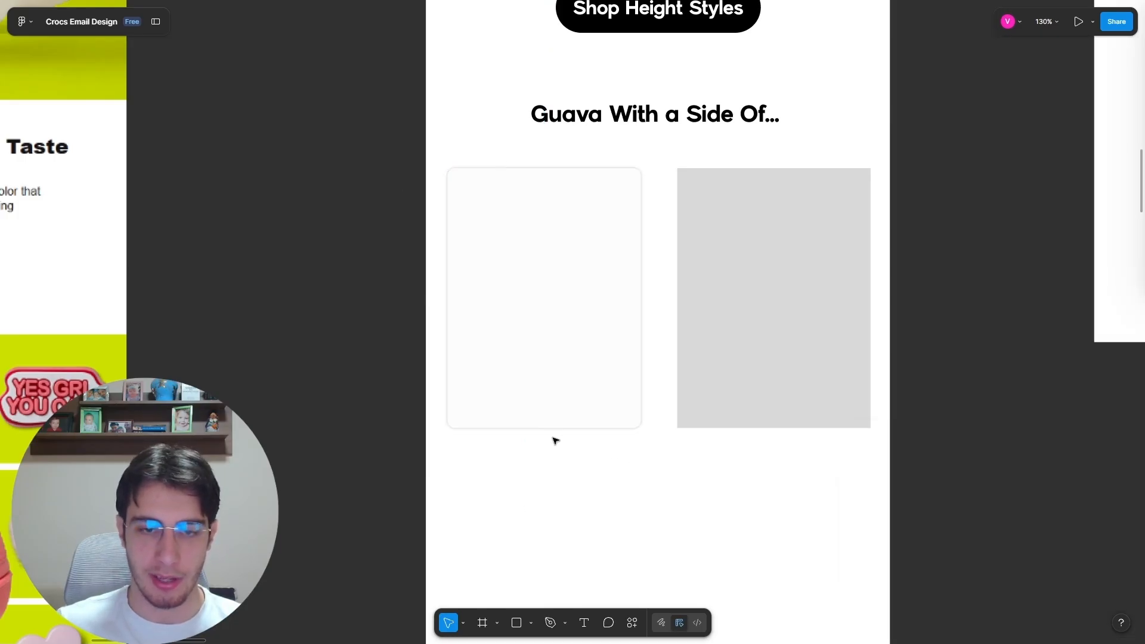
Step: Try a blur of 10 and a color opacity of 60% on the left card's drop shadow
left_click(528, 270)
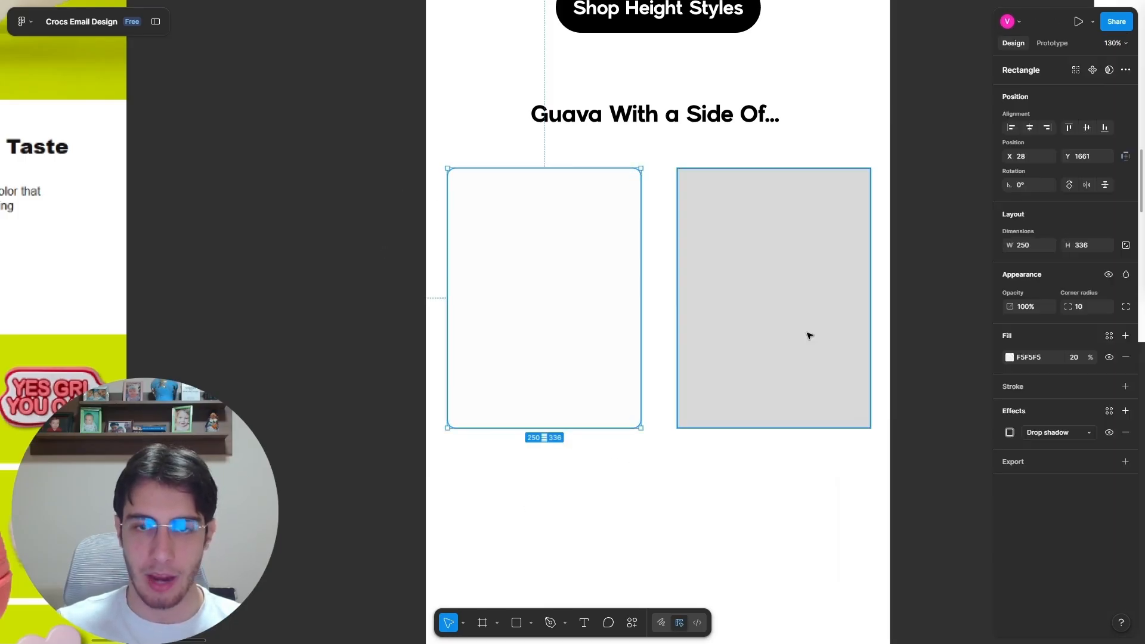
left_click(1009, 433)
scroll(817, 493, "up", 3)
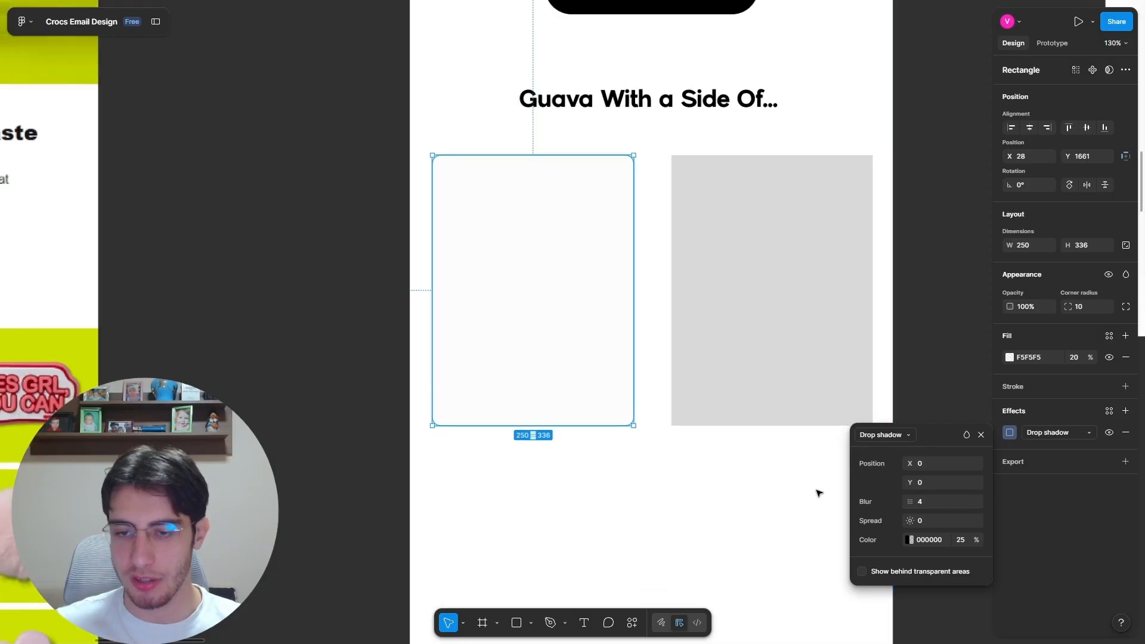
left_click(935, 503)
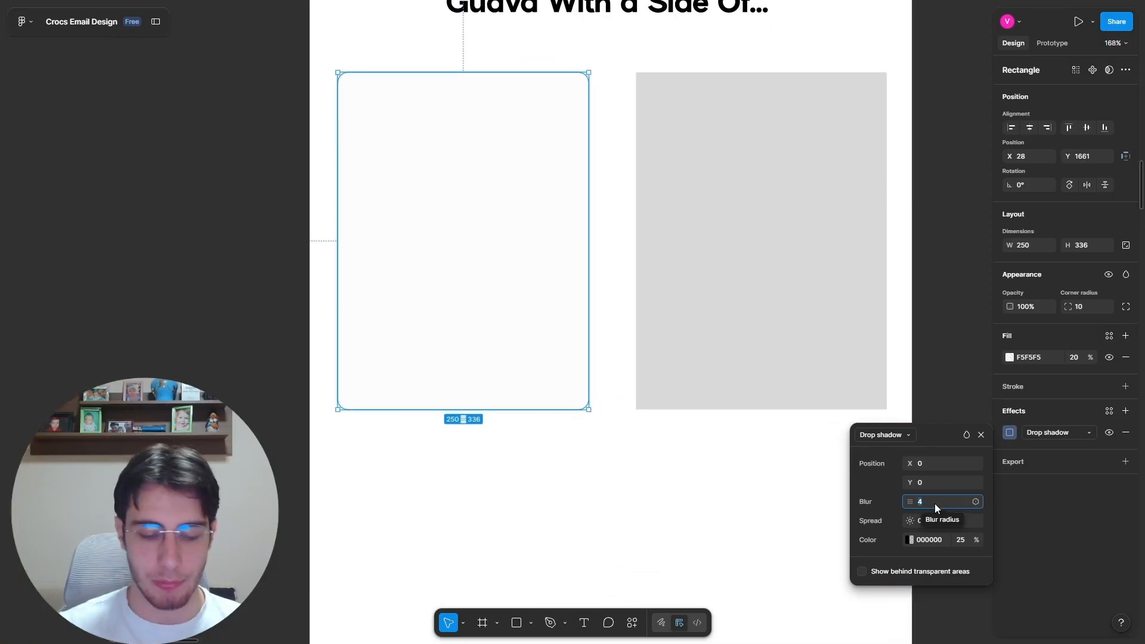
type("10")
key("Return")
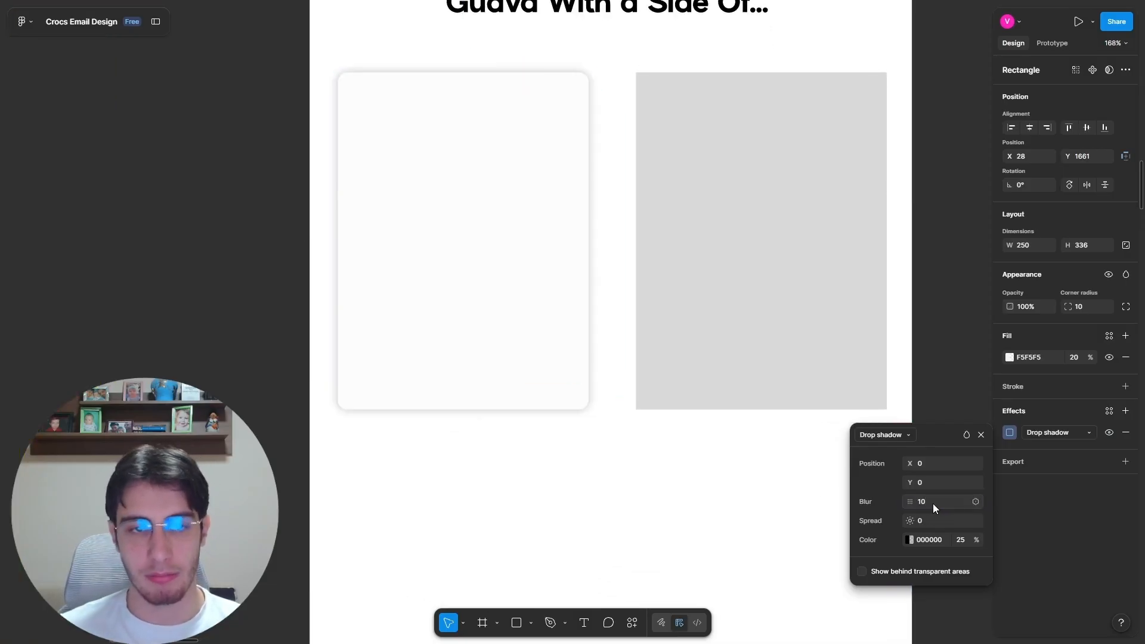
left_click(961, 540)
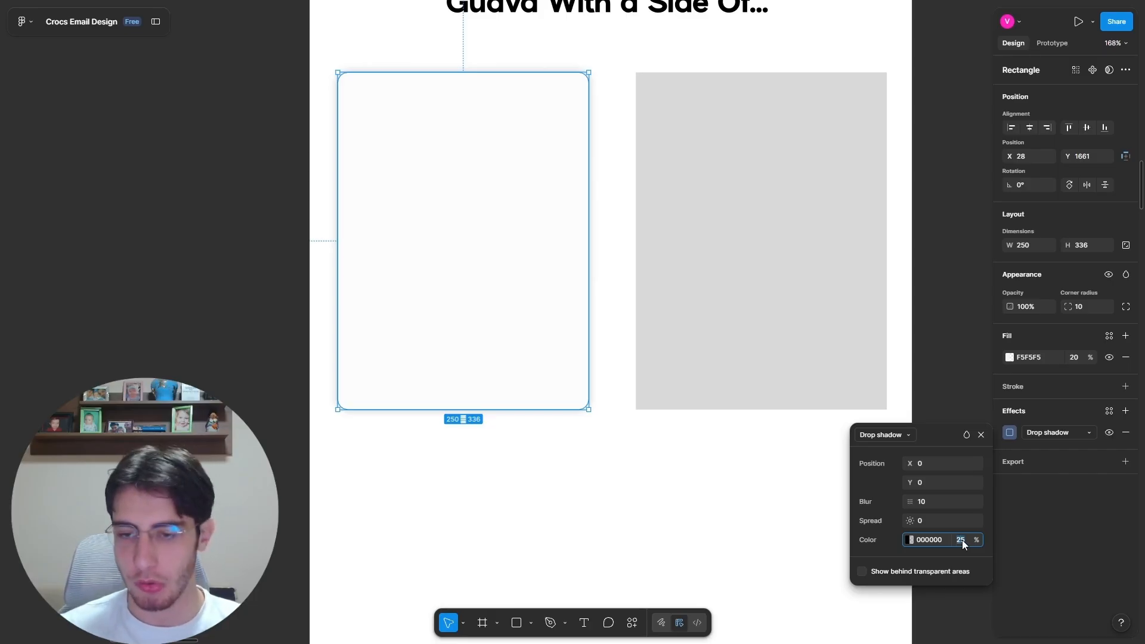
type("60")
key("Return")
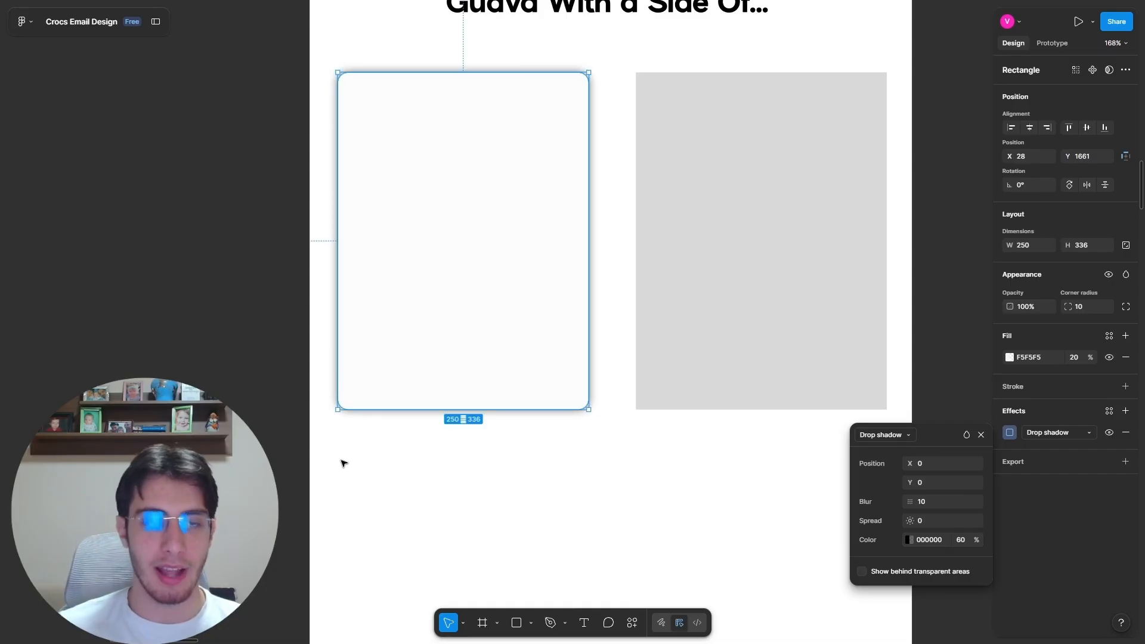
Step: Try larger spreads on the left card's drop shadow, ending with a spread of 3
type("10")
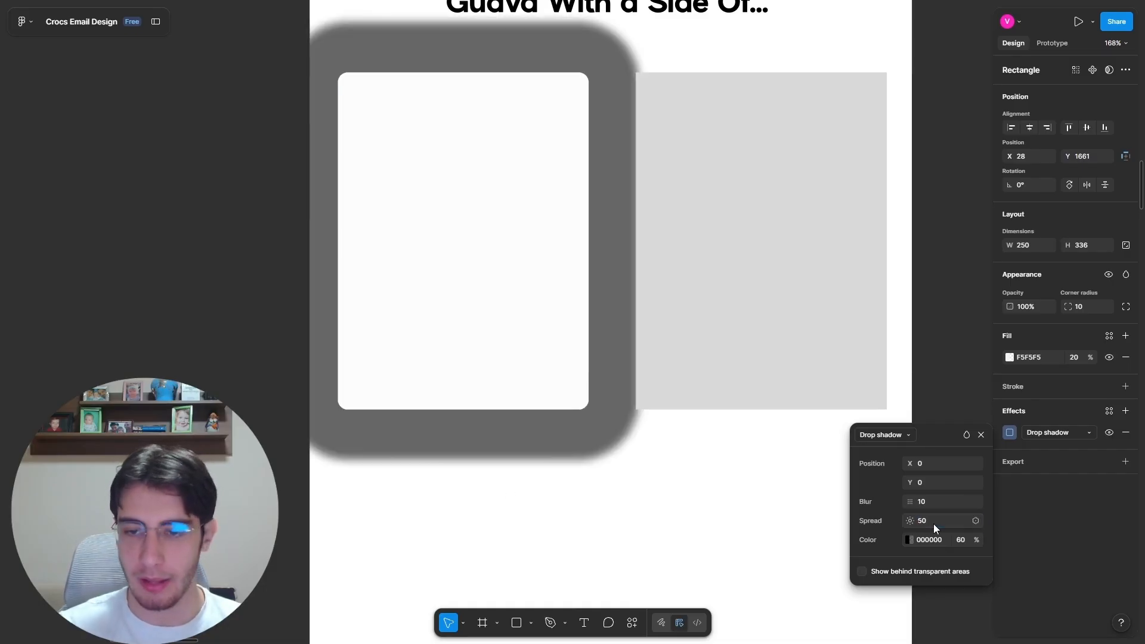
key("BackSpace")
key("BackSpace")
type("3")
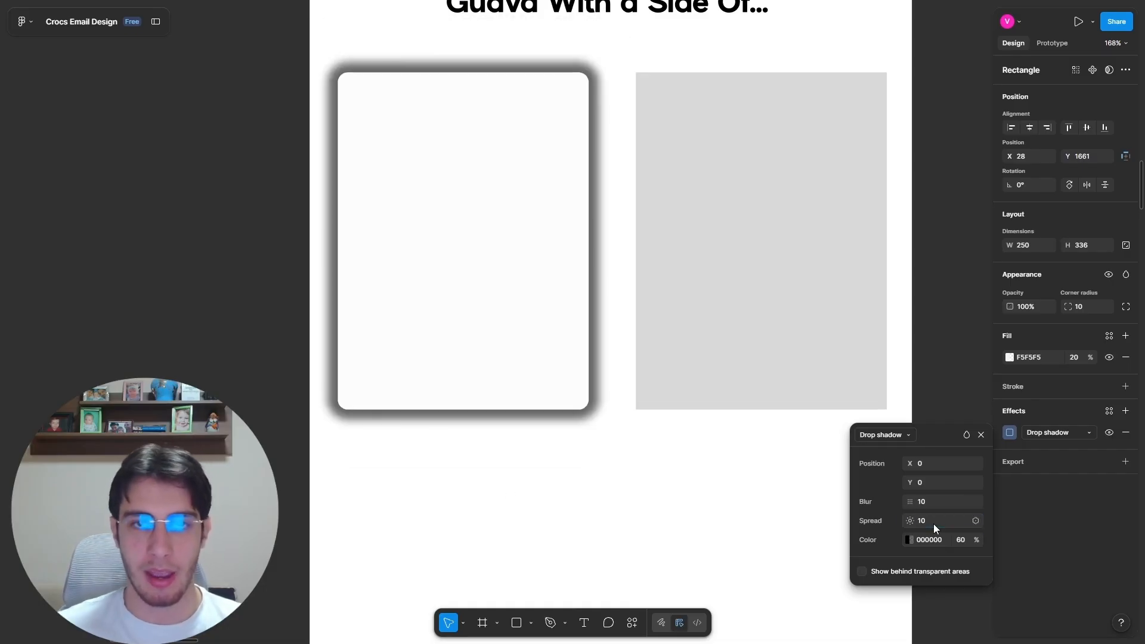
key("Return")
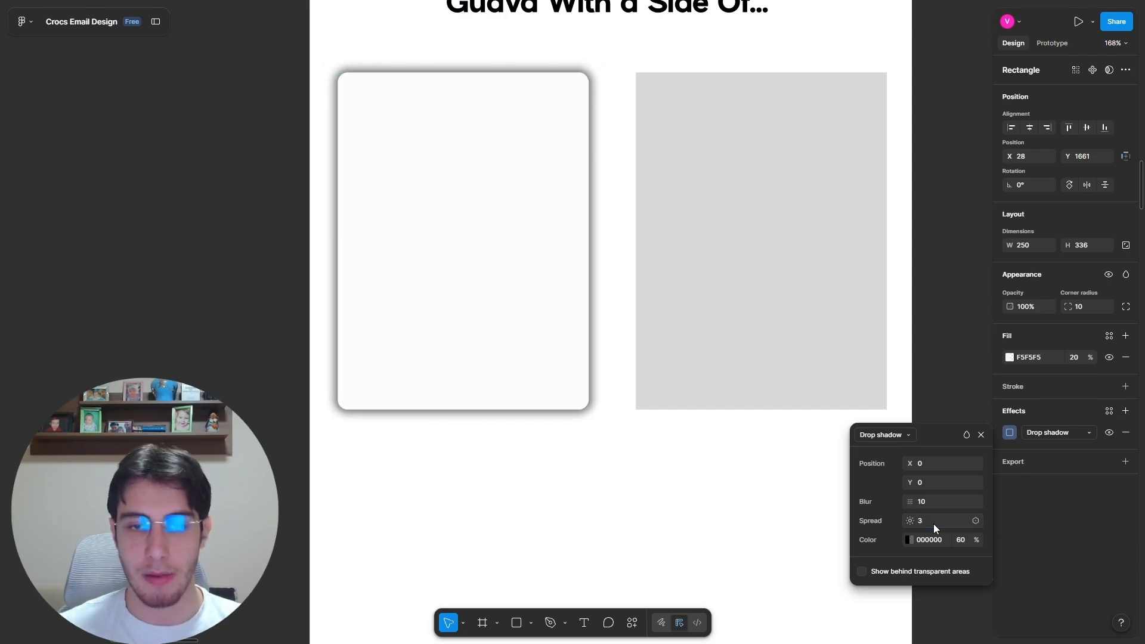
Step: Compare the left card with the reference product cards and try shadow opacities of 40% and 20%
scroll(534, 380, "down", 5)
scroll(821, 277, "up", 3)
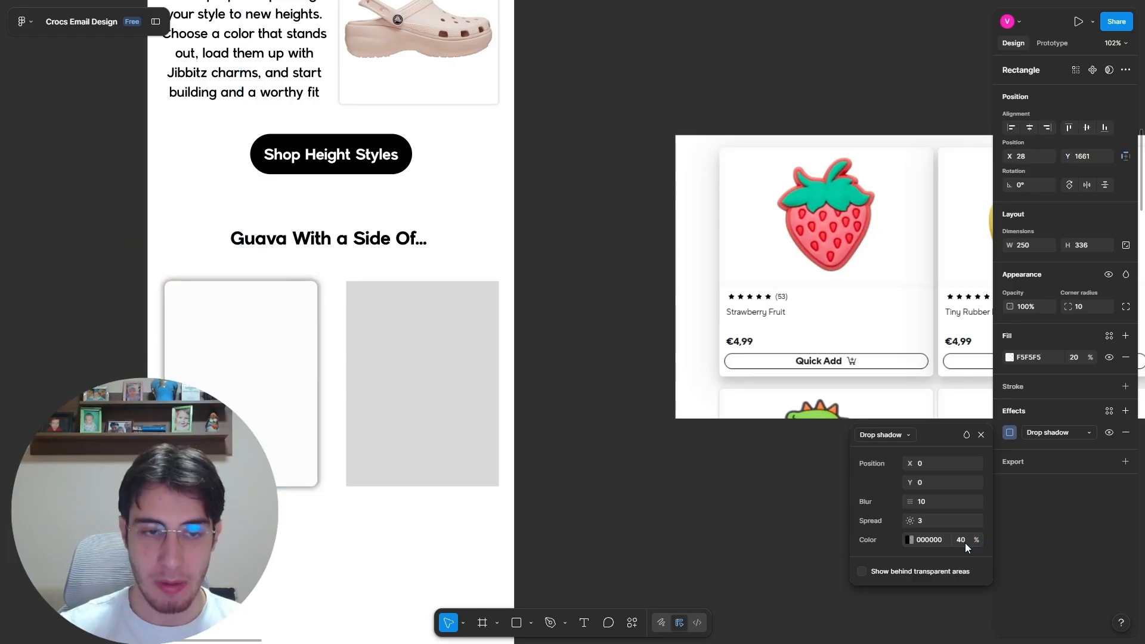
type("40")
key("Return")
type("2")
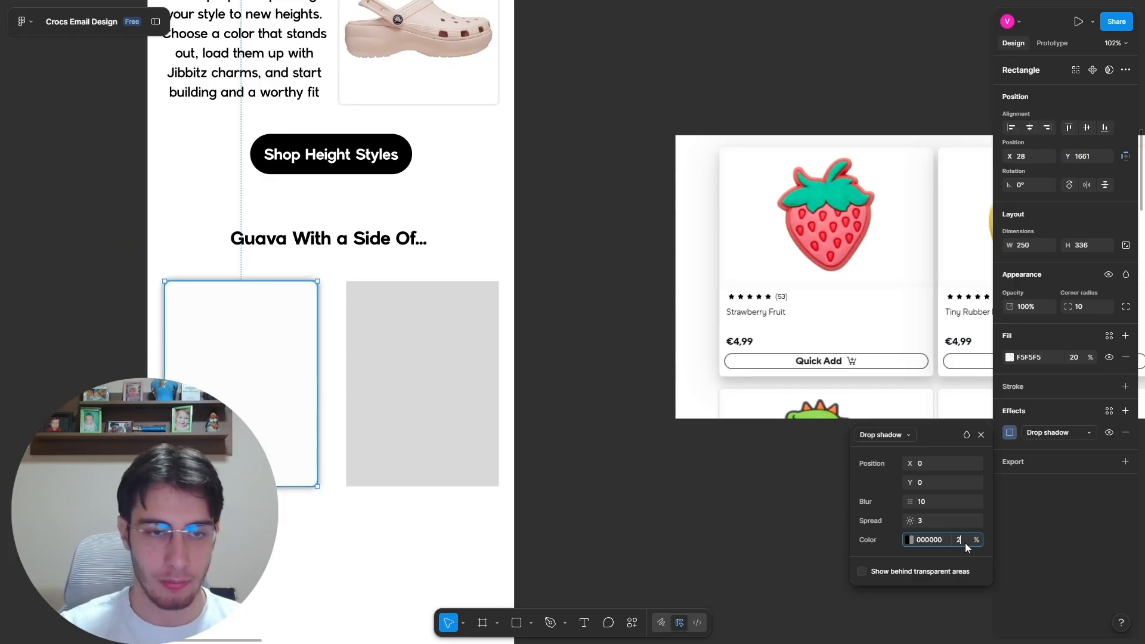
type("0")
key("Return")
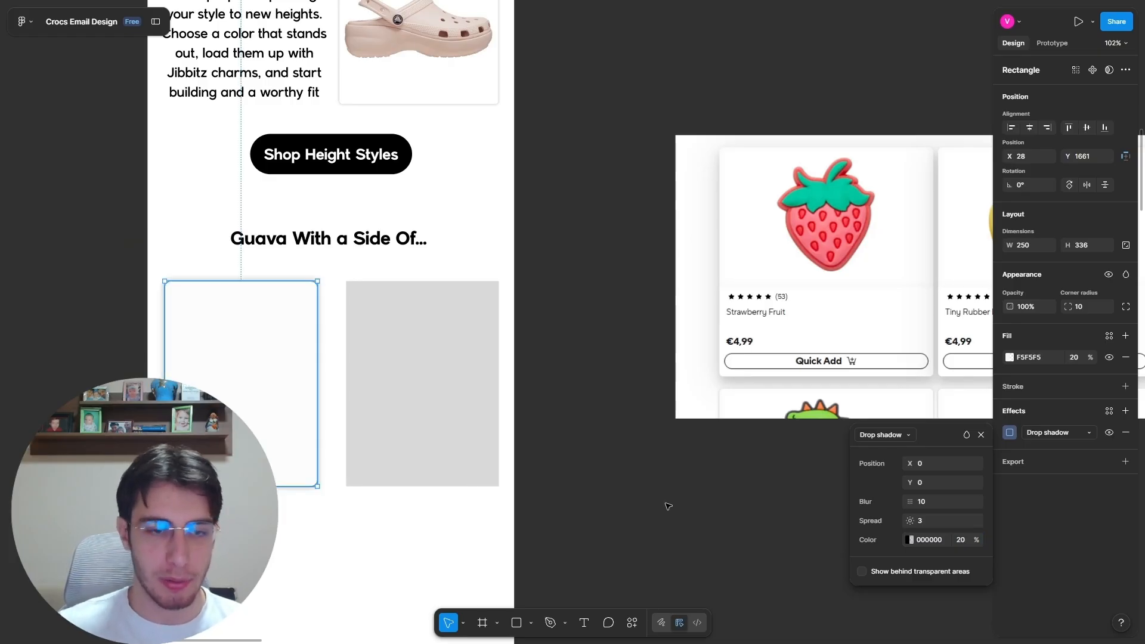
Step: Set the left card's drop shadow blur to 15 and its color opacity to 25%
scroll(485, 471, "up", 5)
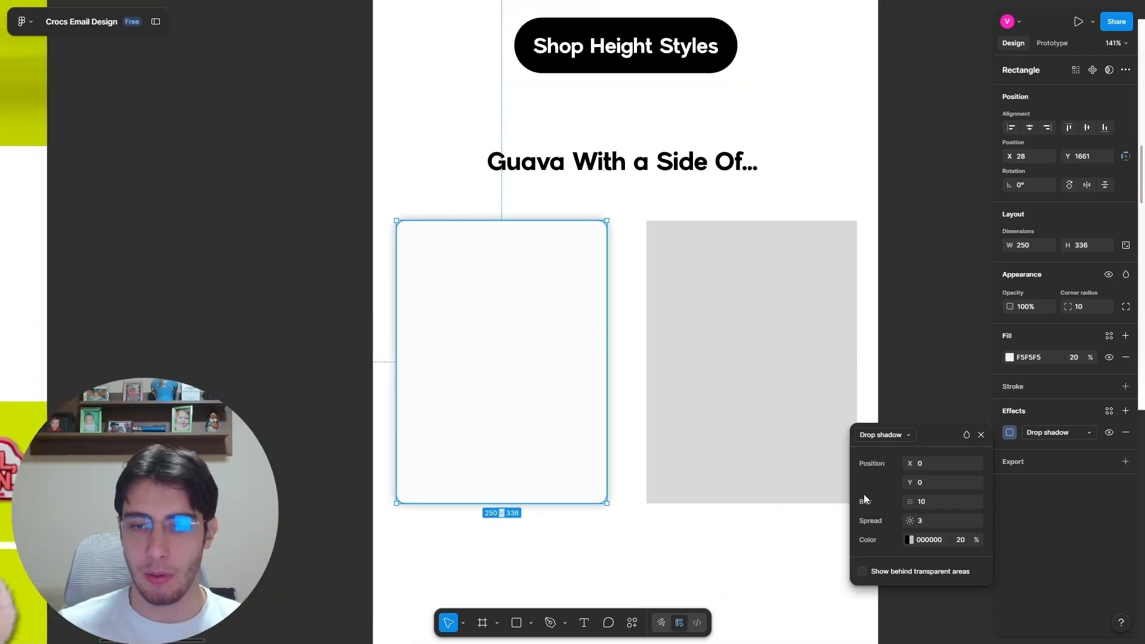
left_click(928, 501)
type("15")
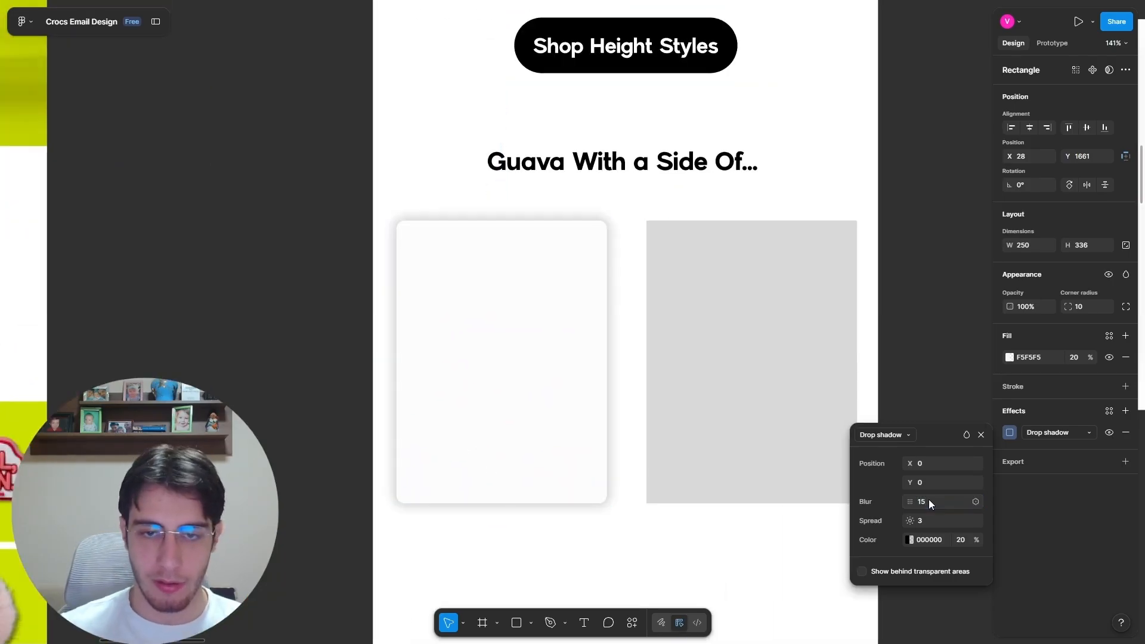
left_click(925, 520)
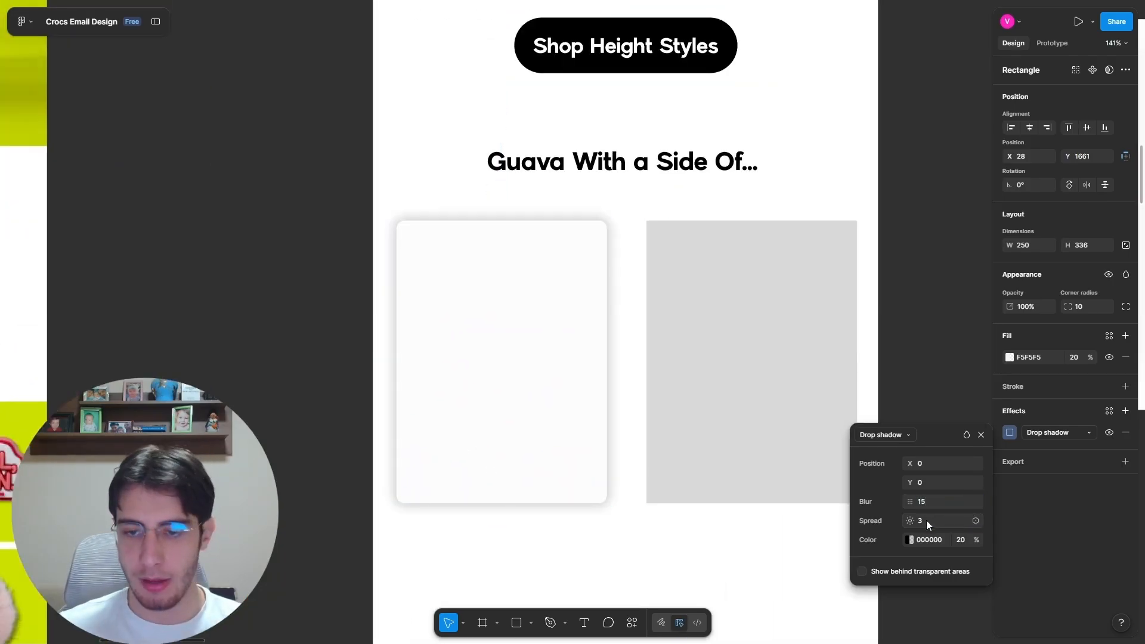
left_click(961, 539)
type("25")
key("Return")
left_click(336, 427)
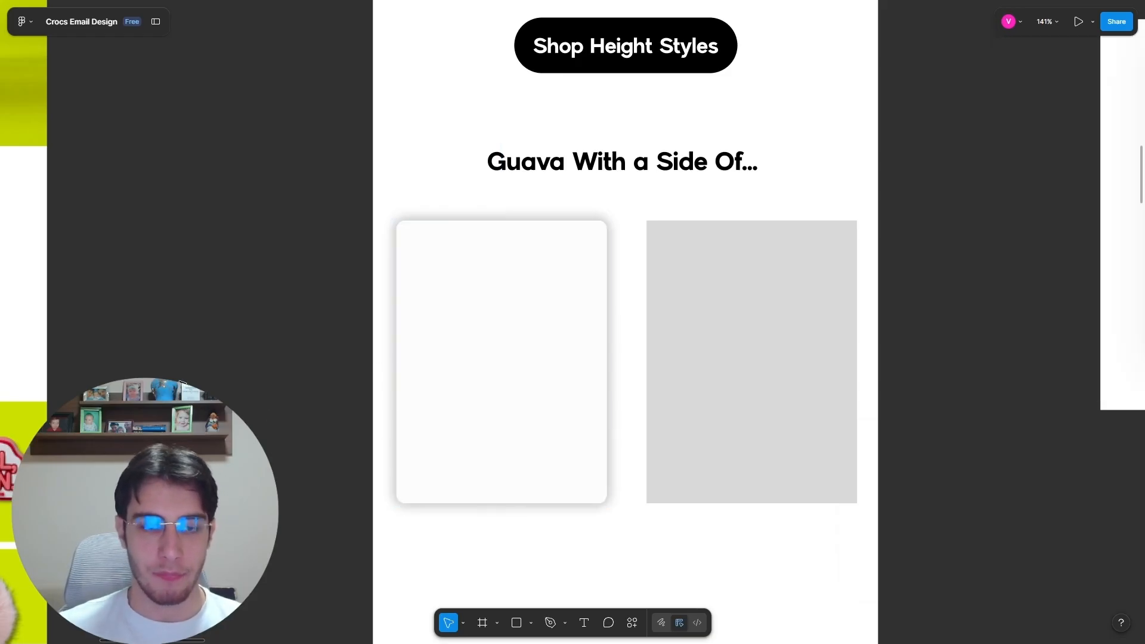
Step: Compare the left card's shadow with the reference screenshot and set its spread to 2
scroll(198, 290, "down", 8)
scroll(223, 328, "up", 5)
scroll(224, 330, "up", 2)
left_click(334, 345)
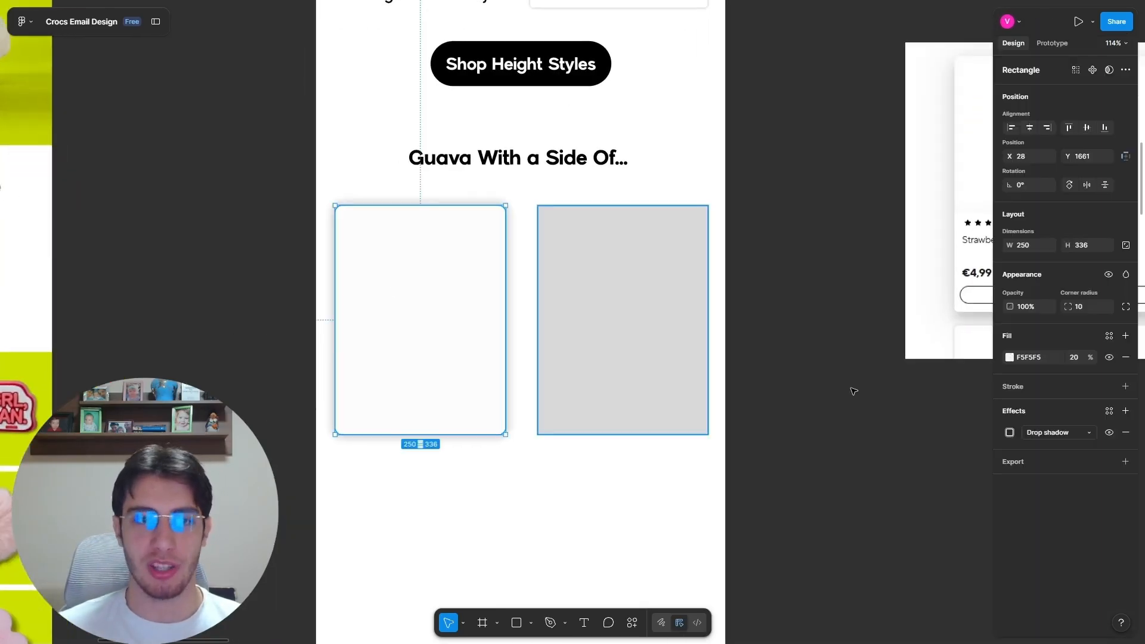
left_click(1010, 432)
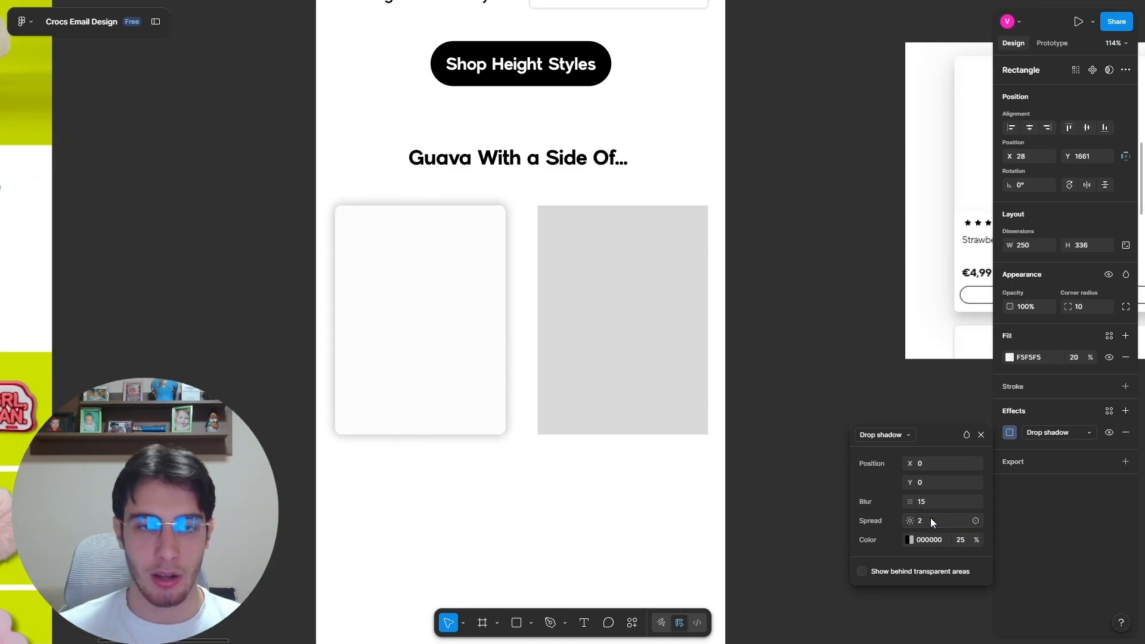
left_click(782, 403)
Step: Delete the plain gray right rectangle and duplicate the styled left card into a two-by-two grid
left_click(681, 350)
key("Delete")
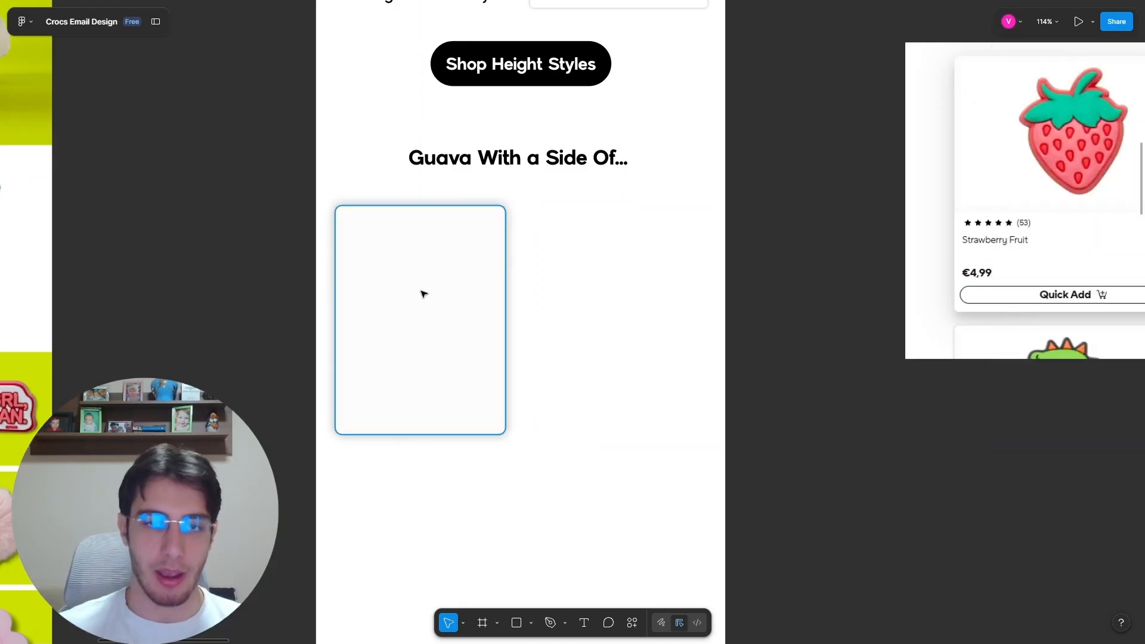
left_click_drag(455, 312, 448, 520)
scroll(618, 524, "down", 3)
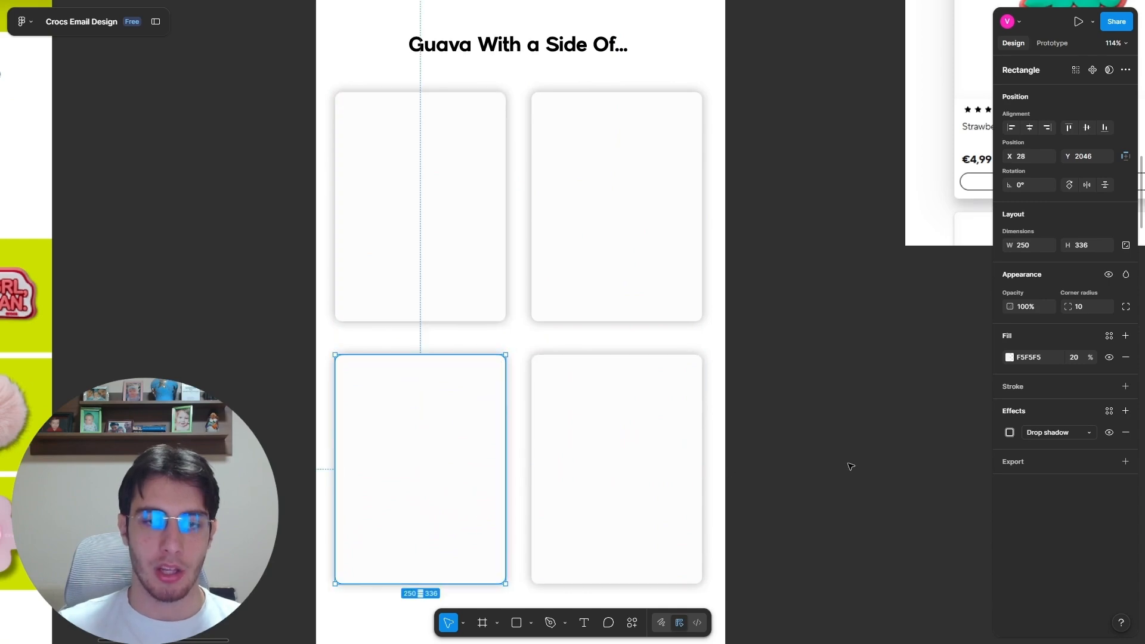
left_click(850, 463)
Step: Place the strawberry image in the upper part of the top-left card and enlarge it to about 224 by 156
scroll(753, 322, "up", 3)
scroll(680, 301, "down", 5)
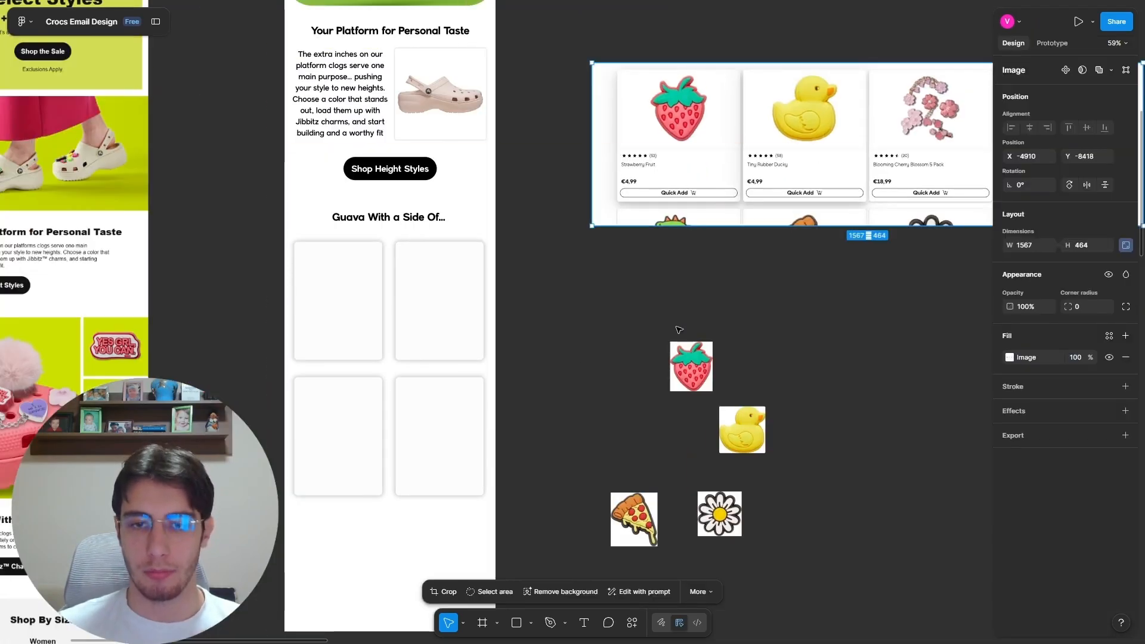
scroll(679, 329, "down", 3)
scroll(692, 280, "up", 1)
left_click(690, 274)
left_click_drag(690, 274, 341, 198)
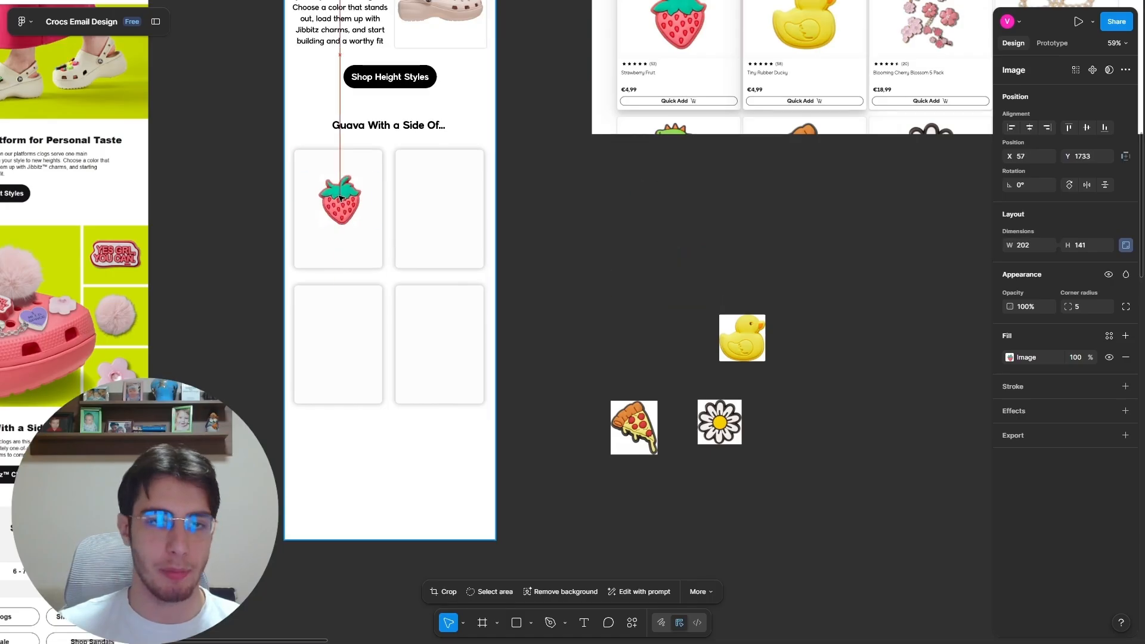
scroll(340, 198, "up", 4)
left_click_drag(465, 231, 426, 203)
left_click_drag(458, 250, 475, 259)
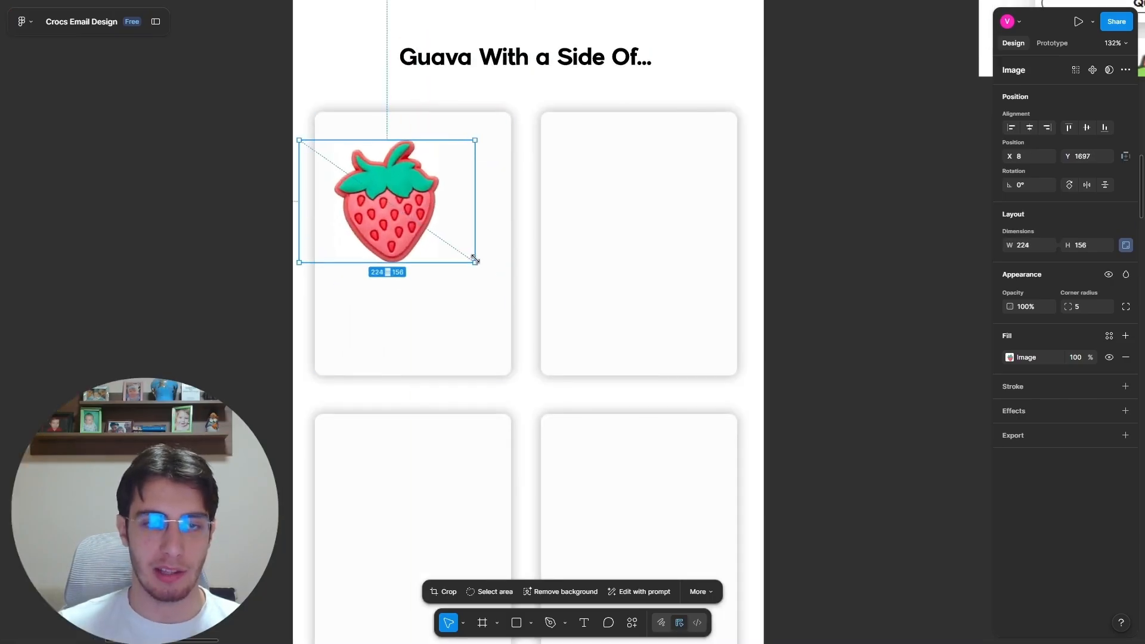
left_click_drag(318, 191, 344, 197)
Step: Move the rubber duck image onto the top-right card, level with the strawberry
scroll(344, 197, "down", 3)
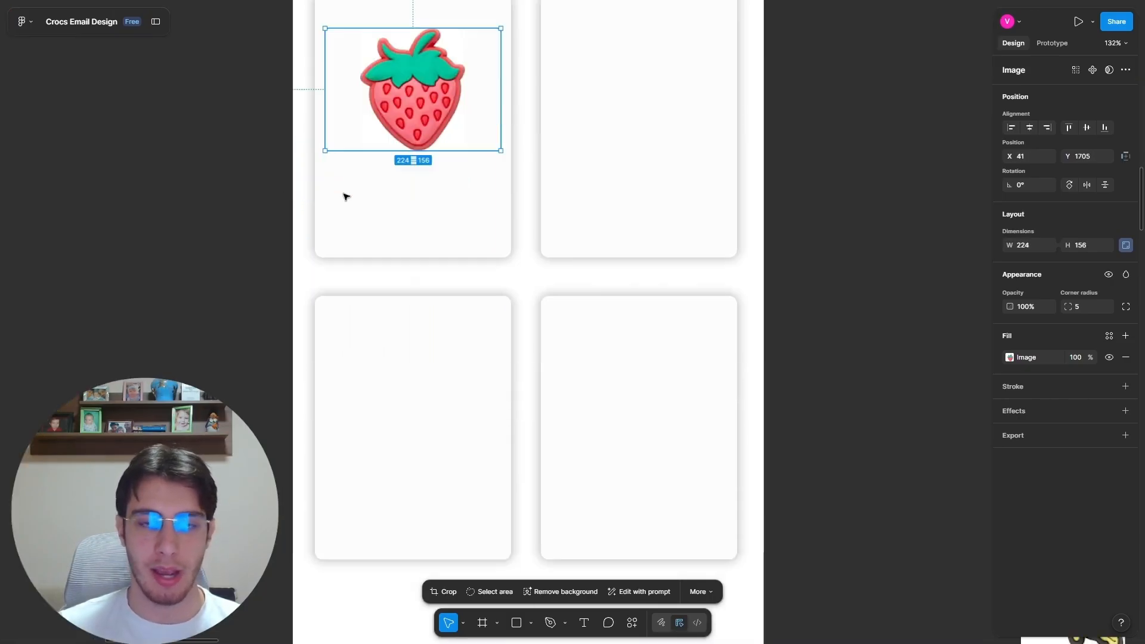
scroll(344, 196, "down", 5)
scroll(855, 278, "up", 3)
left_click(855, 278)
left_click_drag(855, 279, 502, 120)
Step: Move the pizza image onto the bottom-left card and the daisy image onto the bottom-right card
left_click(735, 374)
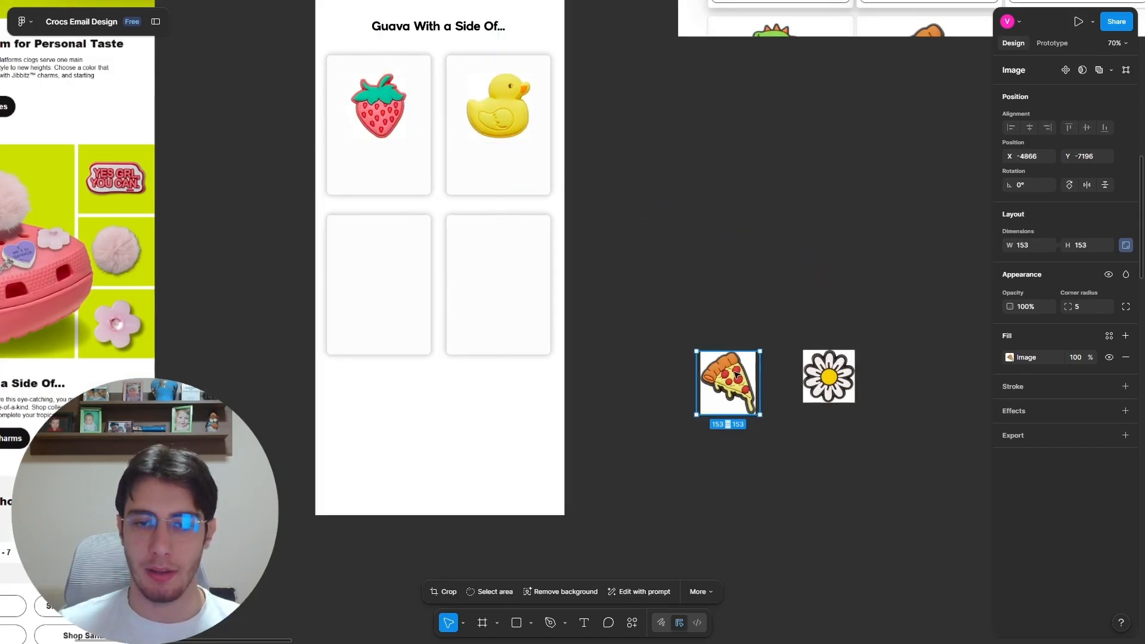
left_click_drag(735, 374, 379, 253)
mouse_move(405, 294)
left_mouse_down()
mouse_move(413, 303)
mouse_move(401, 282)
left_mouse_up()
left_click(828, 376)
left_click_drag(828, 375, 546, 297)
mouse_move(499, 266)
left_mouse_down()
mouse_move(508, 267)
mouse_move(498, 268)
left_mouse_up()
left_click(657, 280)
scroll(657, 280, "up", 1)
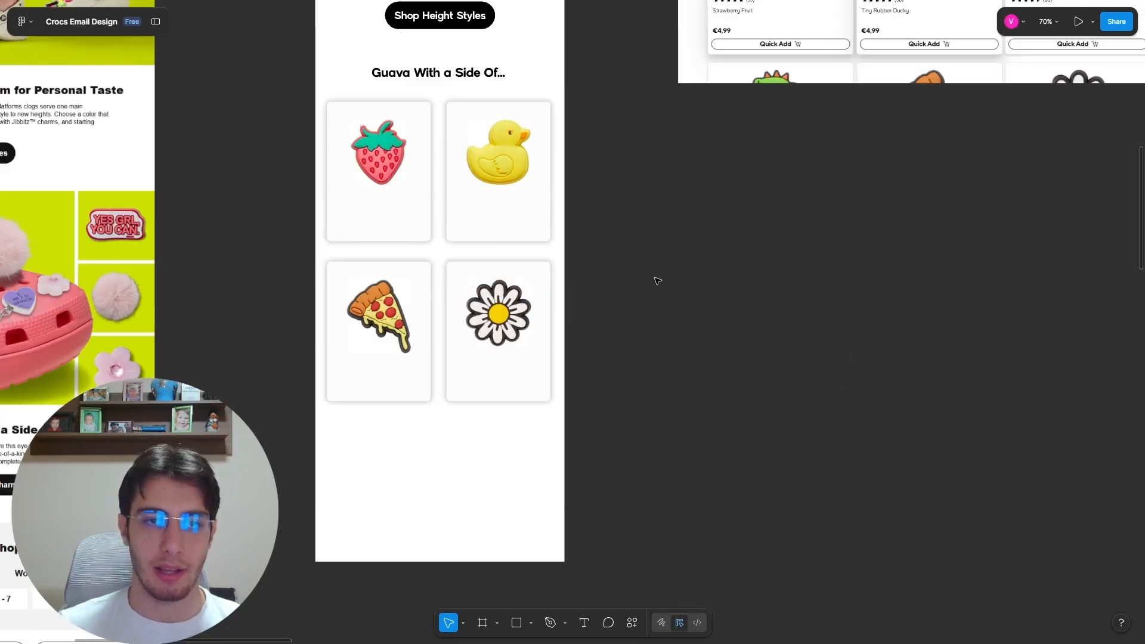
Step: Add a text label reading "Strawberry Fruit" and place it below the strawberry in the top-left card
scroll(657, 281, "up", 5)
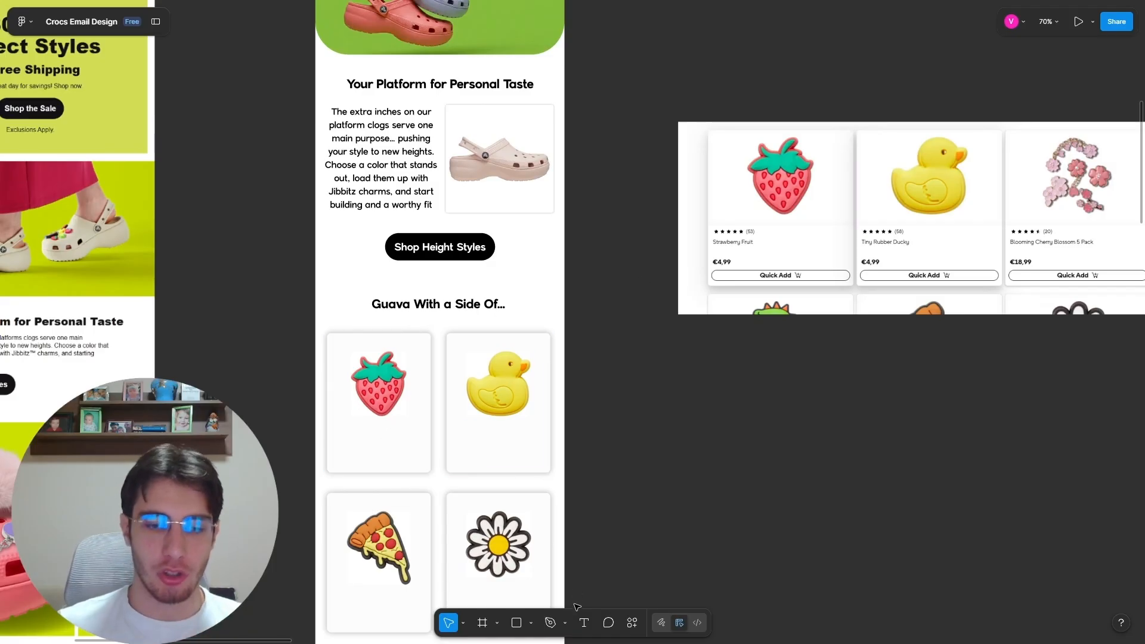
left_click(583, 623)
left_click(621, 439)
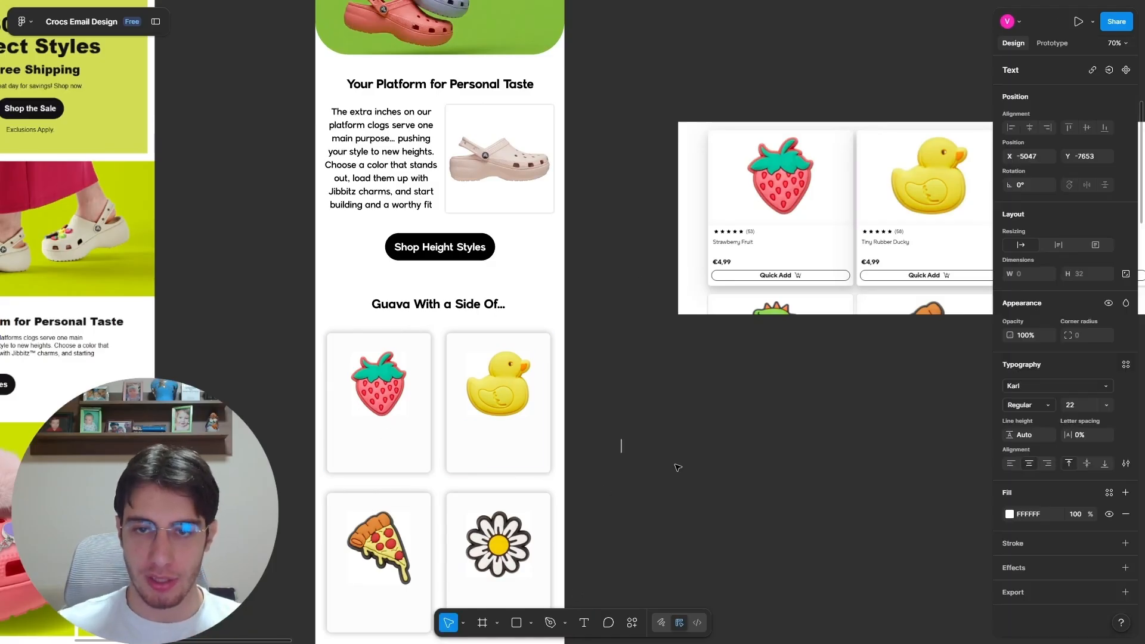
type("Strawberry")
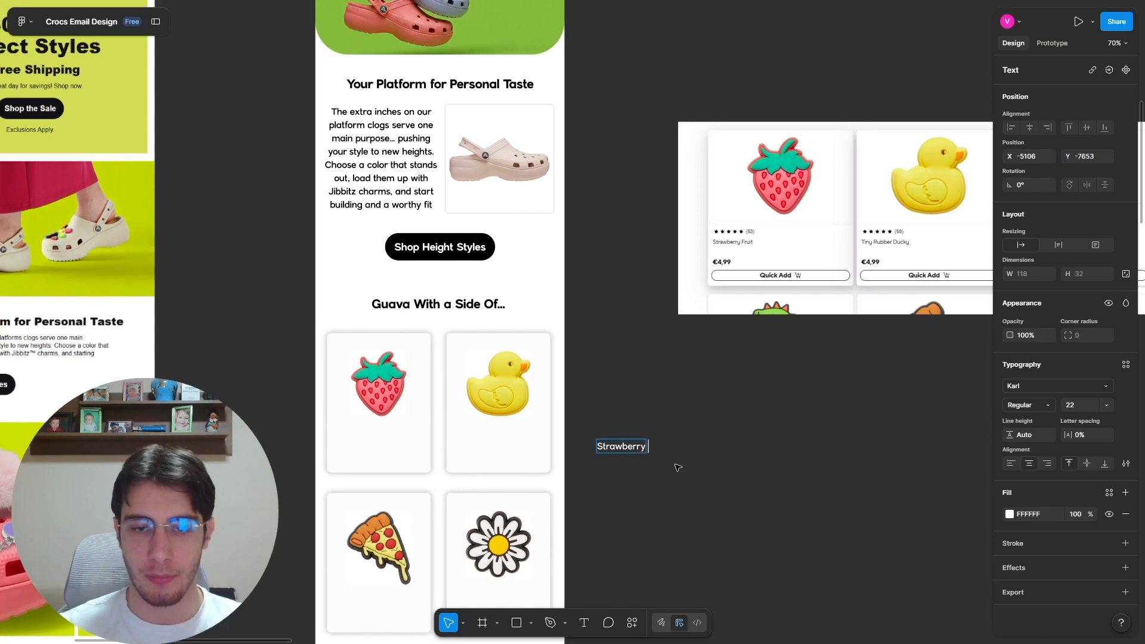
type(" Fruit")
key("Escape")
left_click_drag(622, 447, 383, 449)
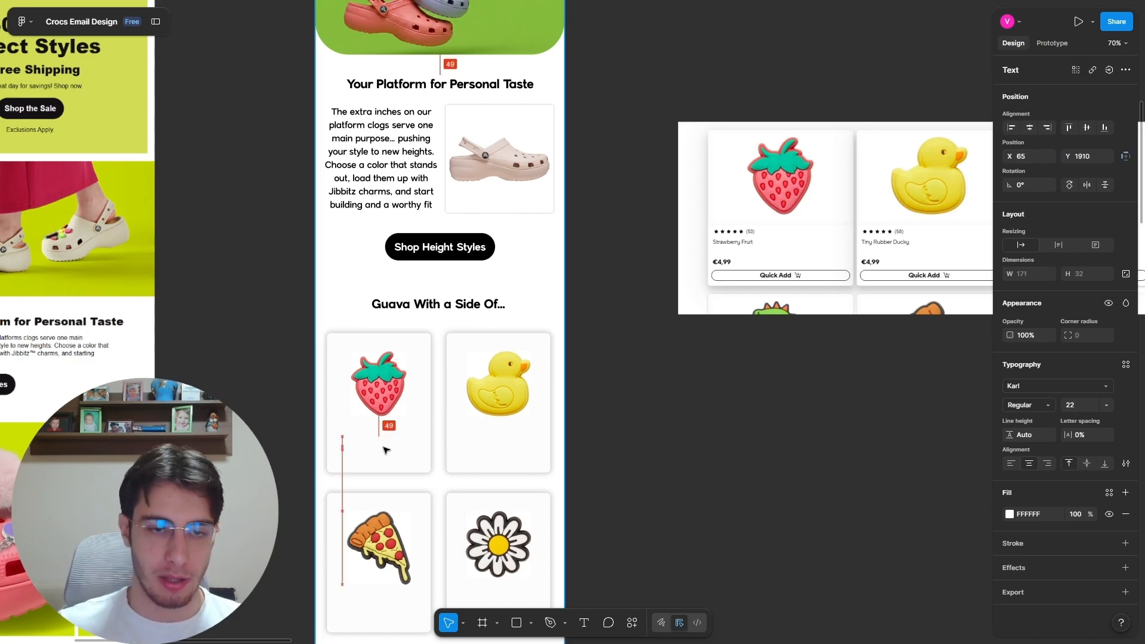
Step: Color the "Strawberry Fruit" label black (000000) and set its font size to 24
left_click(1008, 514)
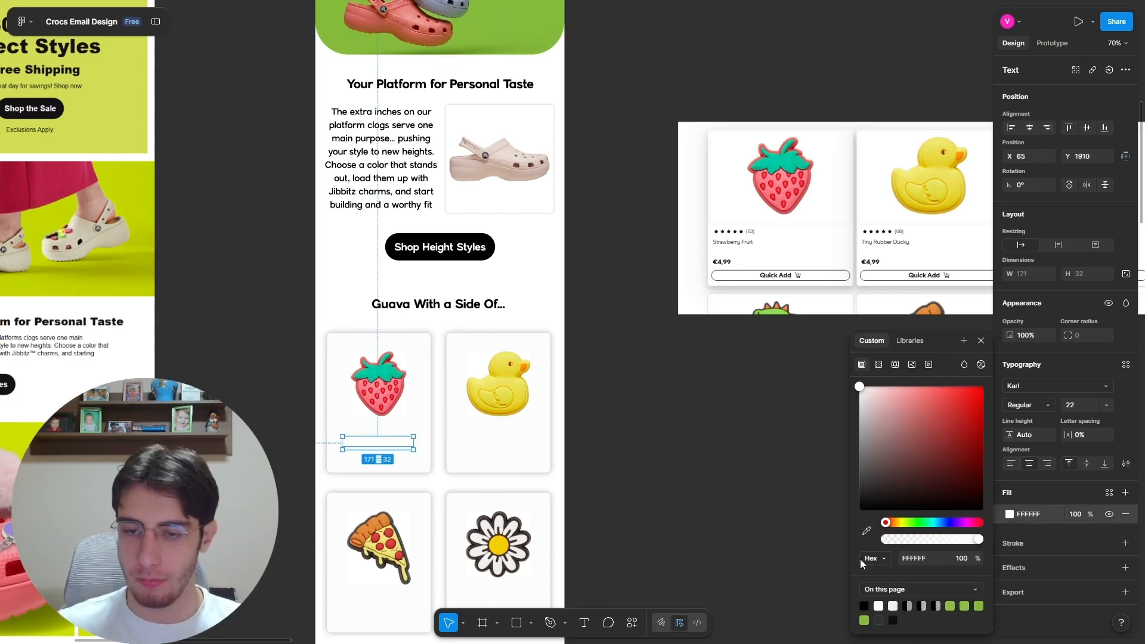
left_click(863, 605)
scroll(322, 389, "up", 3)
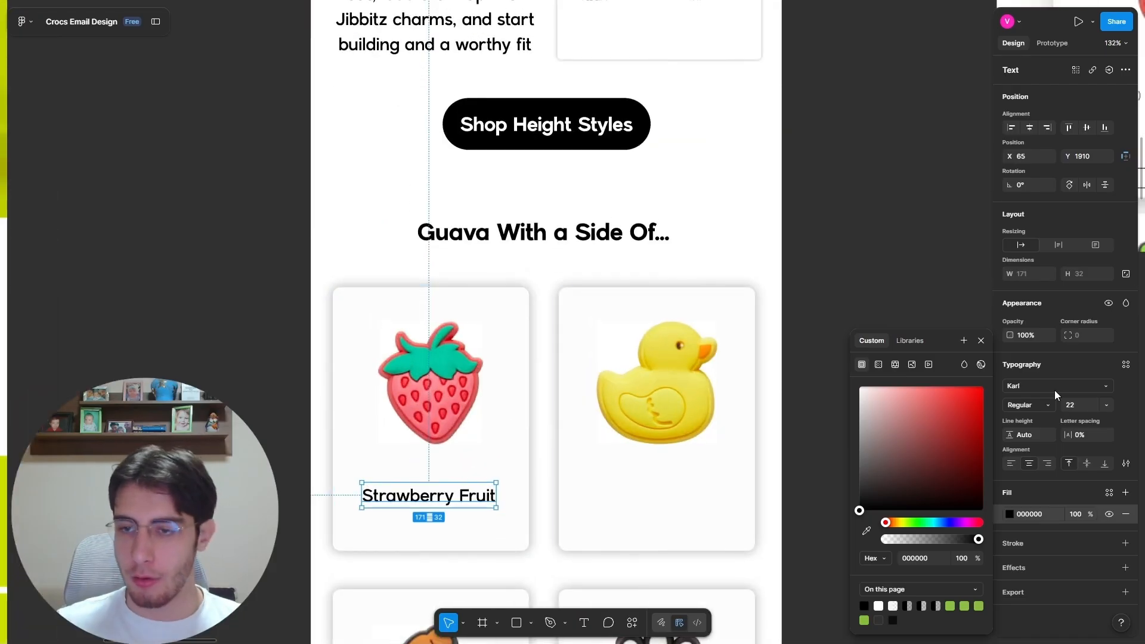
left_click(1077, 406)
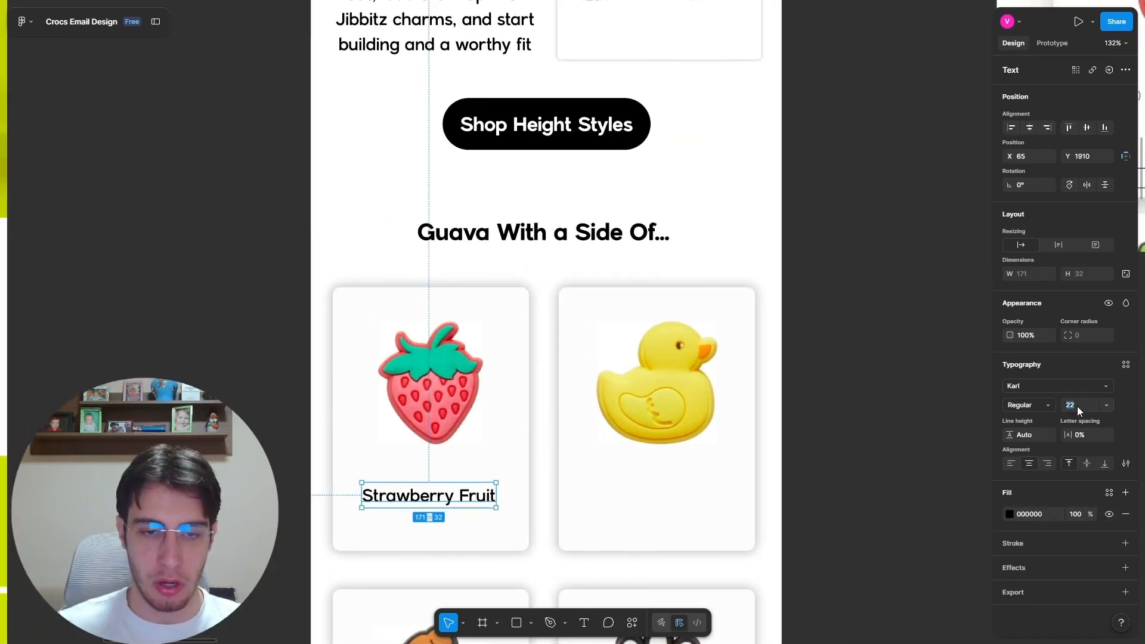
type("24")
key("Return")
left_click_drag(446, 494, 447, 495)
Step: Try the Light weight on the "Strawberry Fruit" label and return it to Regular
scroll(884, 368, "up", 2)
scroll(882, 316, "down", 1)
scroll(880, 263, "right", 5)
scroll(801, 315, "up", 3)
scroll(801, 314, "down", 6)
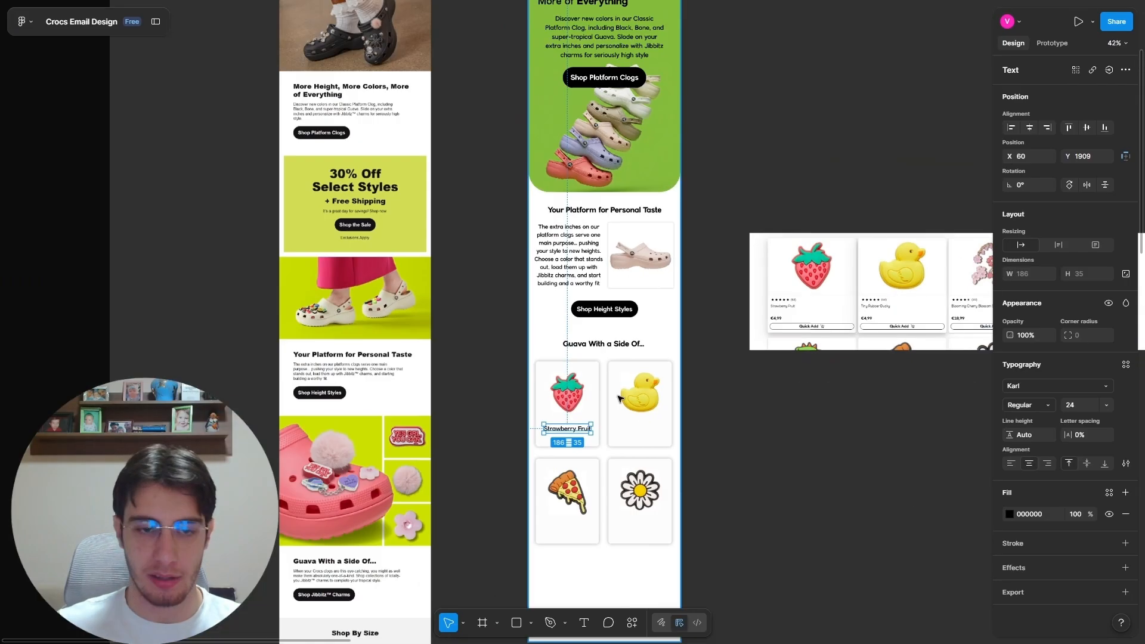
scroll(576, 410, "up", 4)
left_click(1042, 404)
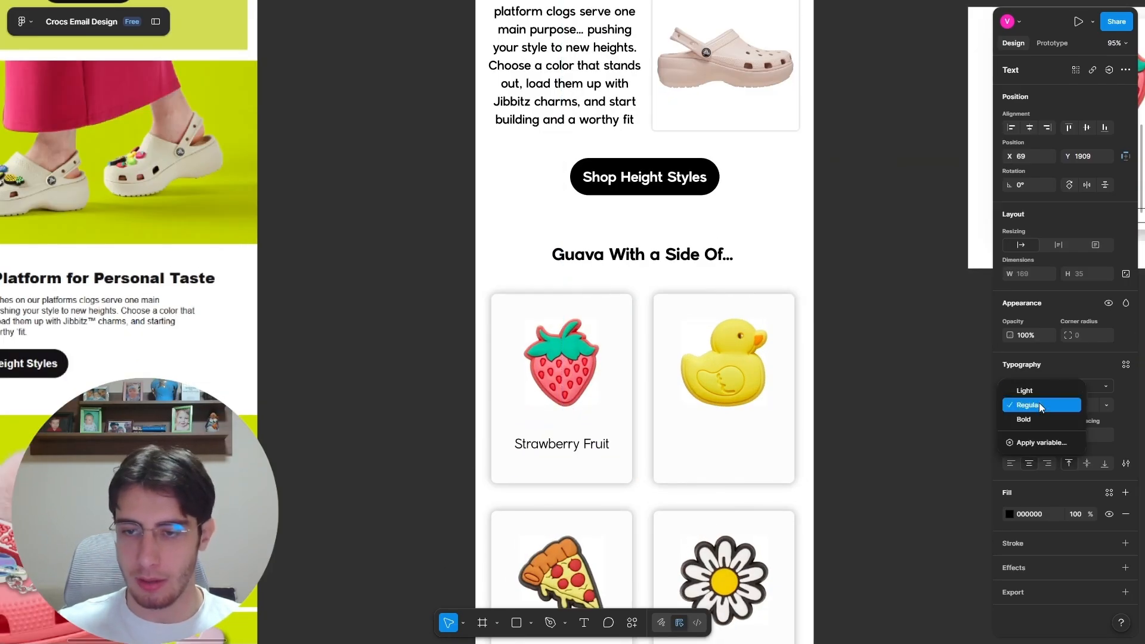
left_click(1038, 402)
left_click(1036, 402)
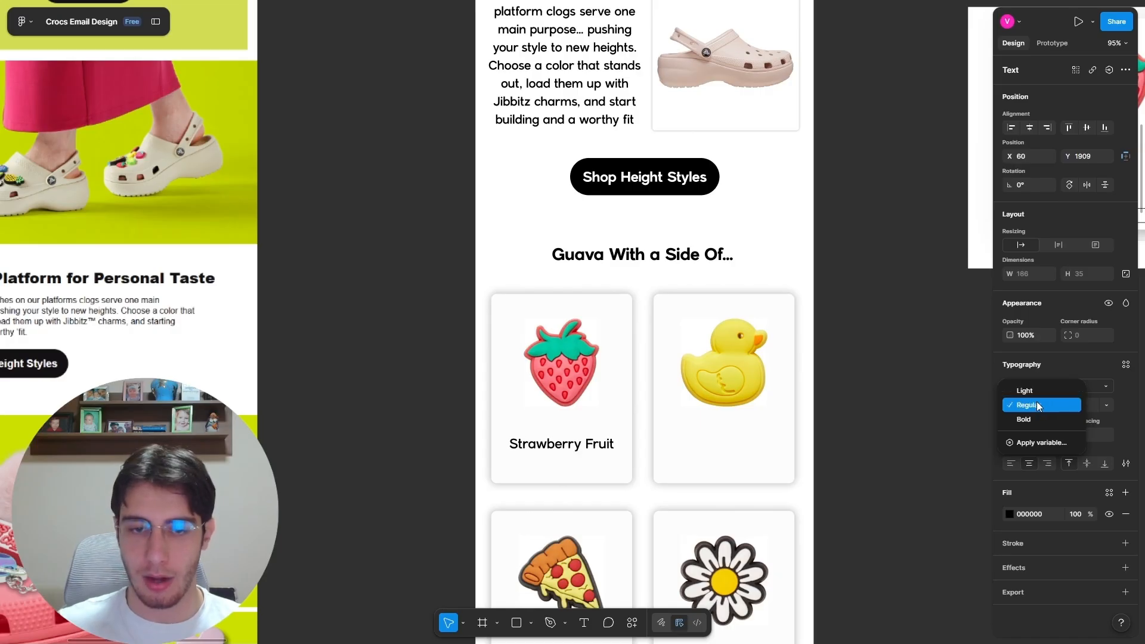
left_click(1036, 405)
Step: Duplicate the "Strawberry Fruit" label beneath the rubber duck and change the copy's text to "Tiny Rubber Ducky"
scroll(507, 286, "down", 4)
scroll(602, 334, "up", 5)
left_click_drag(415, 372, 608, 374, "alt")
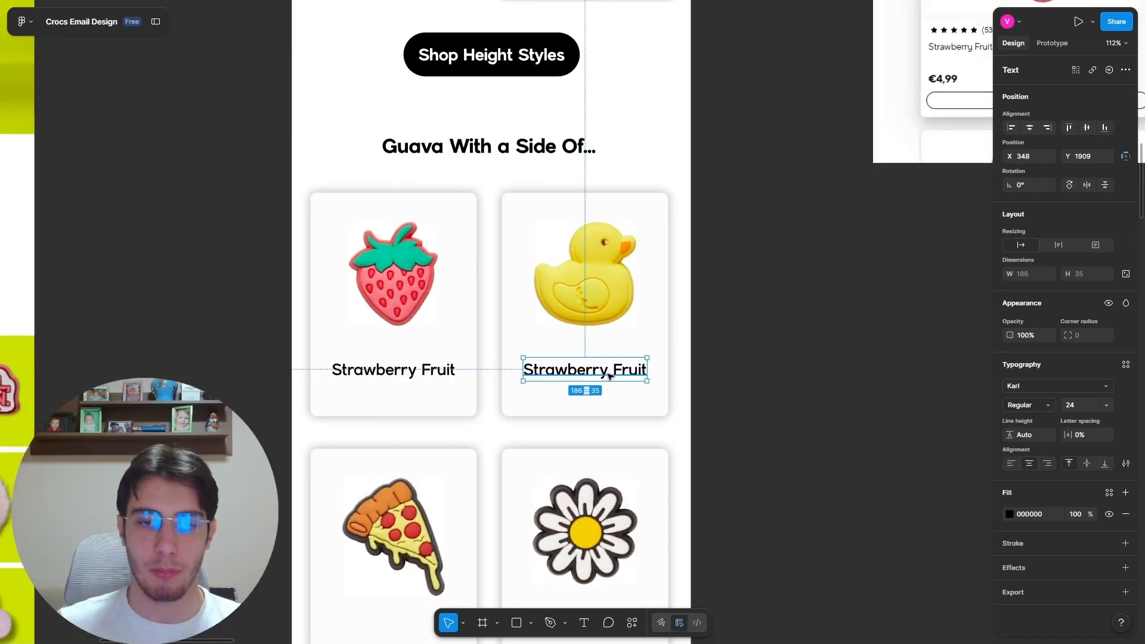
scroll(333, 269, "down", 4)
scroll(436, 312, "up", 3)
double_click(436, 312)
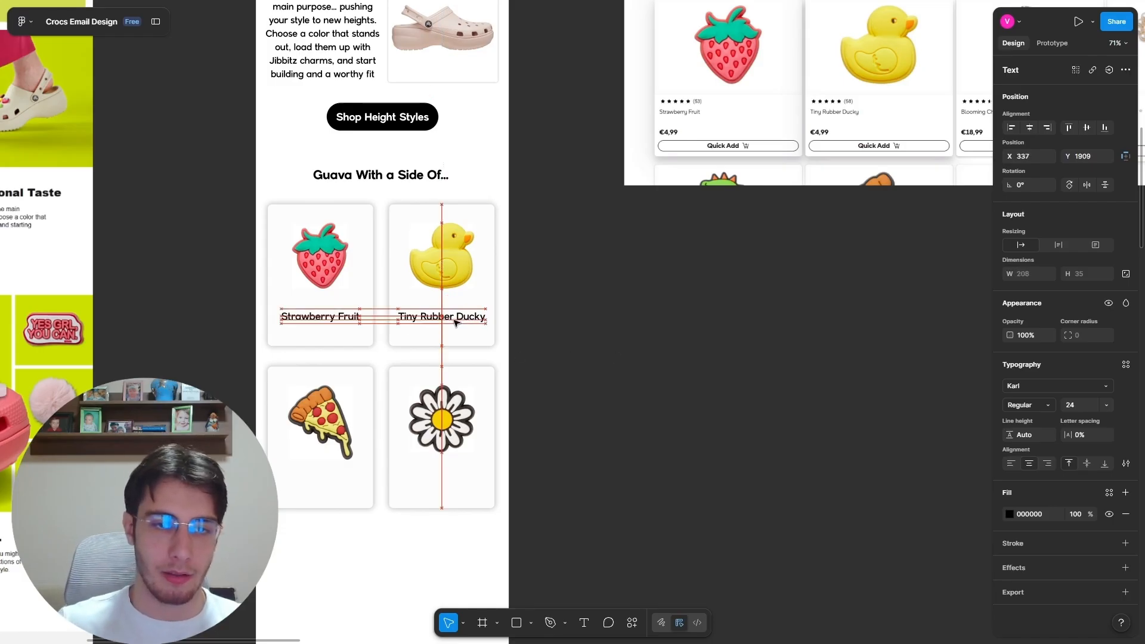
Step: Duplicate the label onto the two bottom cards, reading "Little Daisy" under the daisy and "Pizza Slice" under the pizza
left_click_drag(452, 317, 458, 482, "alt")
double_click(458, 482)
type("Daisy")
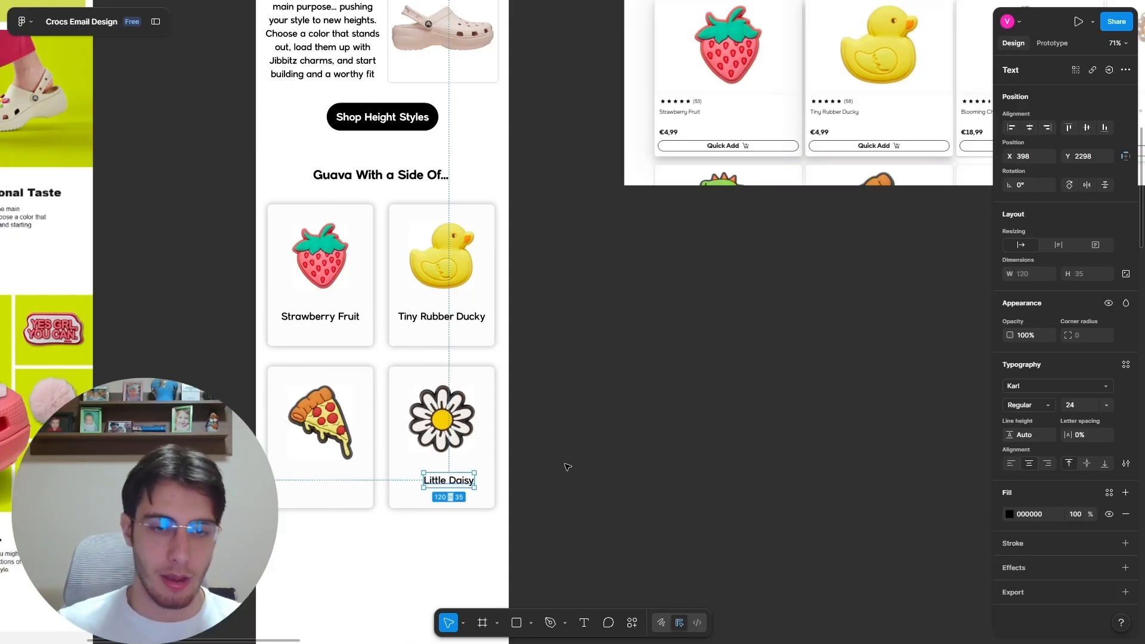
left_click_drag(449, 480, 320, 480, "alt")
double_click(319, 483)
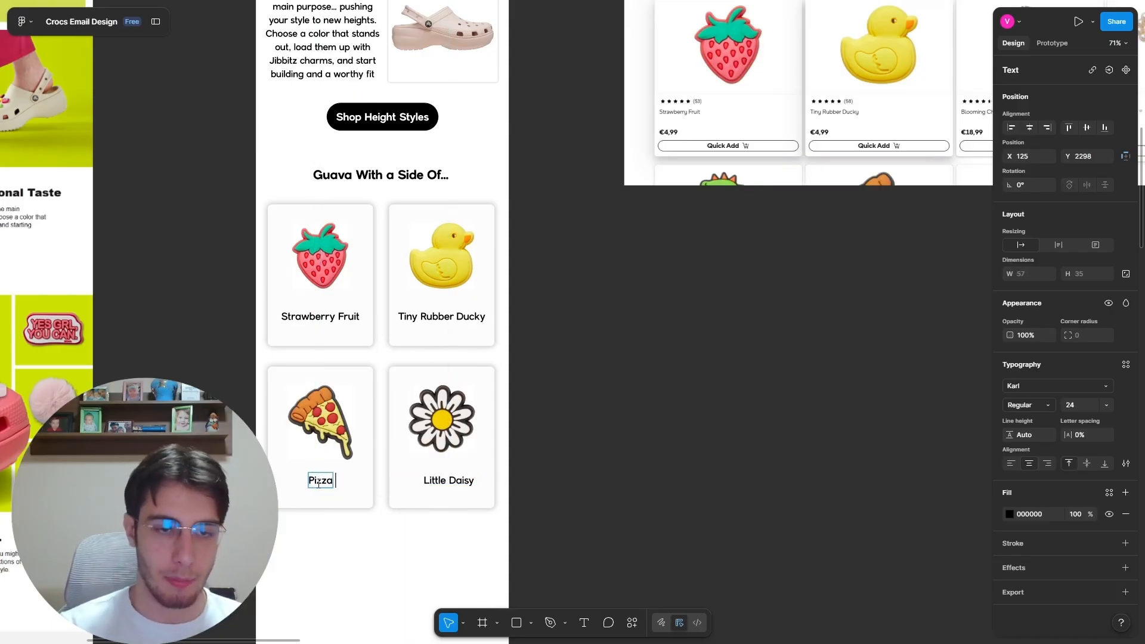
key("Escape")
Step: Center the "Pizza Slice" and "Little Daisy" labels beneath their images on the bottom cards
scroll(441, 418, "up", 3)
left_click_drag(387, 475, 390, 472)
left_click_drag(546, 475, 537, 469)
Step: Move the strawberry and duck images and their labels higher within the top two cards
left_click_drag(399, 204, 398, 195)
left_click(561, 209)
left_click_drag(550, 202, 549, 193)
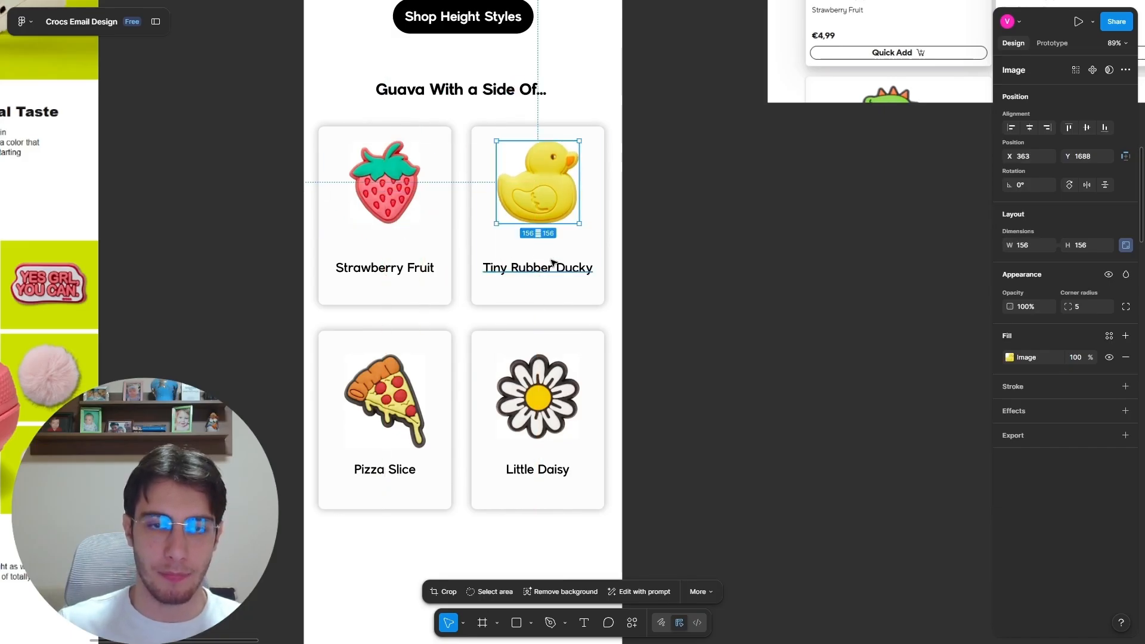
left_click_drag(546, 266, 544, 253)
left_click_drag(389, 273, 392, 260)
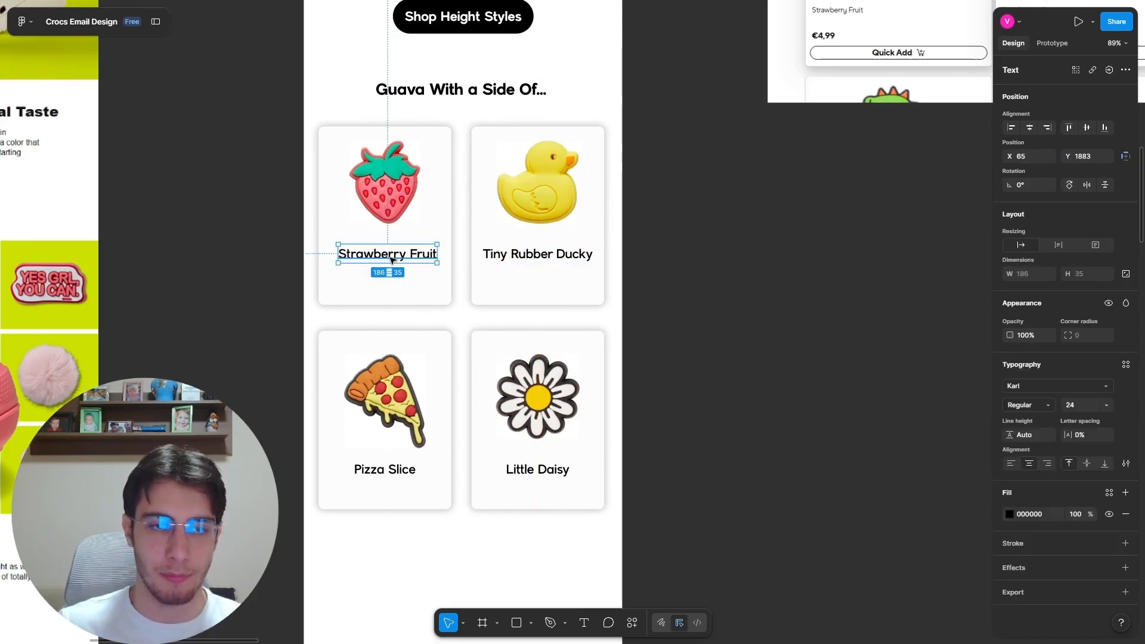
Step: Move the daisy and pizza images and their labels slightly higher within the bottom two cards
left_click_drag(544, 431, 544, 424)
left_click_drag(390, 405, 390, 398)
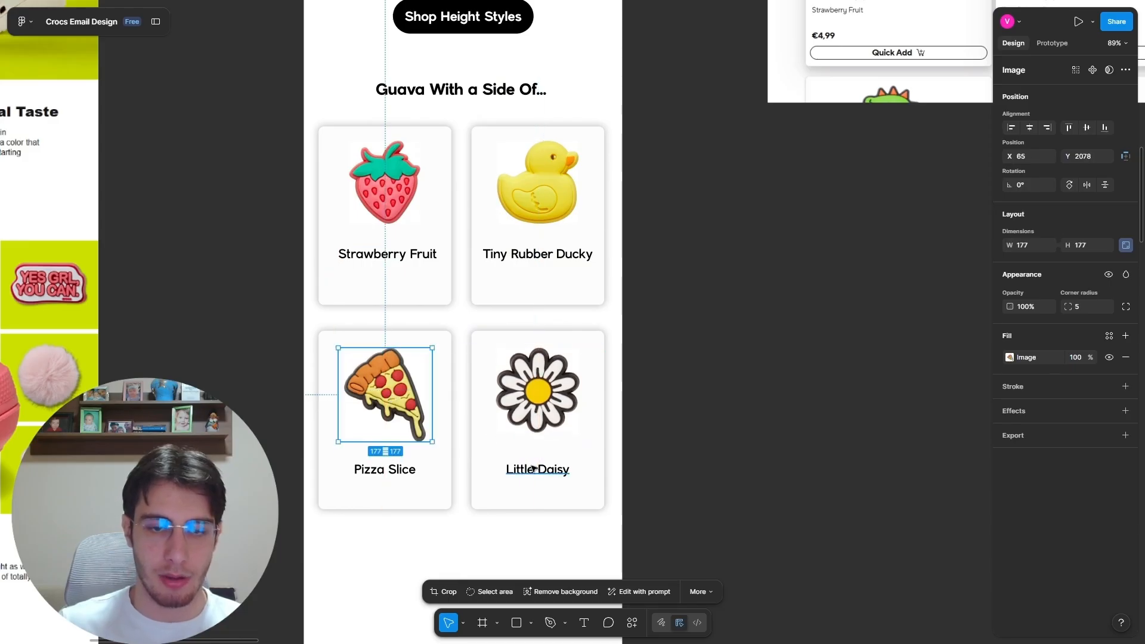
left_click_drag(535, 466, 537, 460)
left_click_drag(388, 470, 396, 465)
scroll(706, 356, "down", 5)
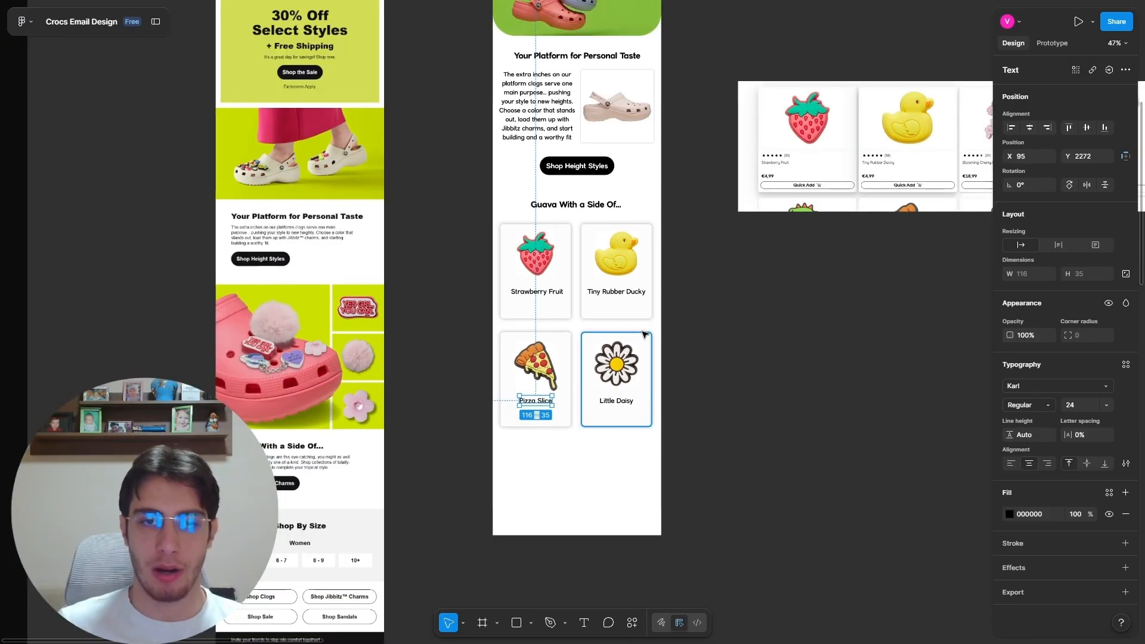
Step: Duplicate the "Shop Height Styles" button and place the copy centered below the four product cards
scroll(614, 254, "up", 3)
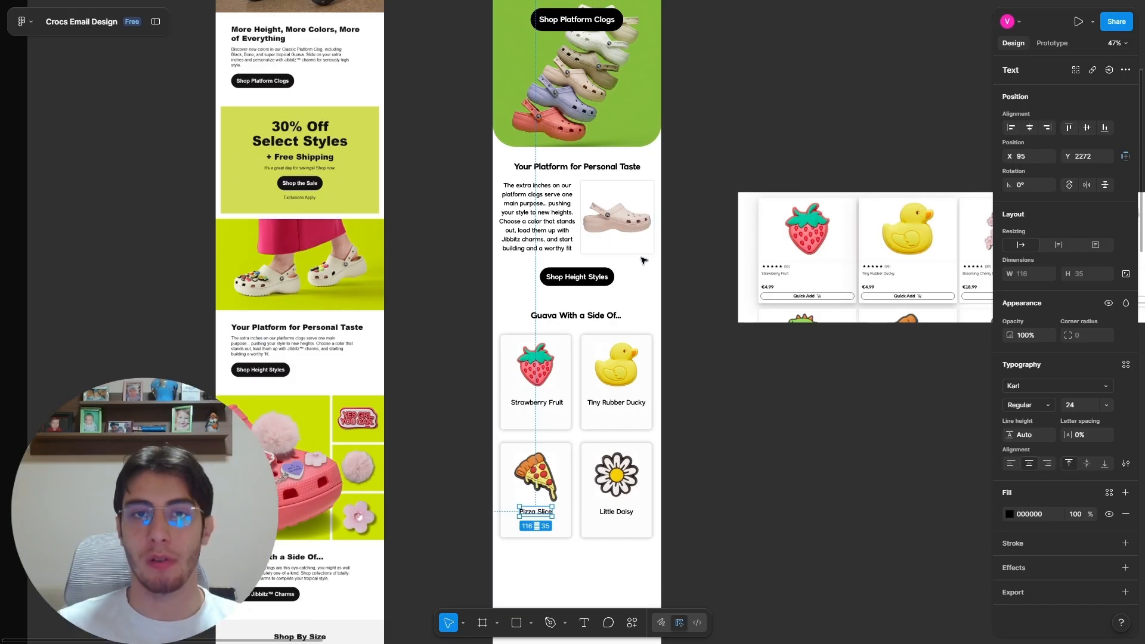
left_click(609, 281)
left_click_drag(594, 282, 590, 319, "alt")
scroll(601, 352, "down", 4)
scroll(584, 322, "up", 5)
scroll(583, 321, "up", 4)
scroll(570, 557, "down", 1)
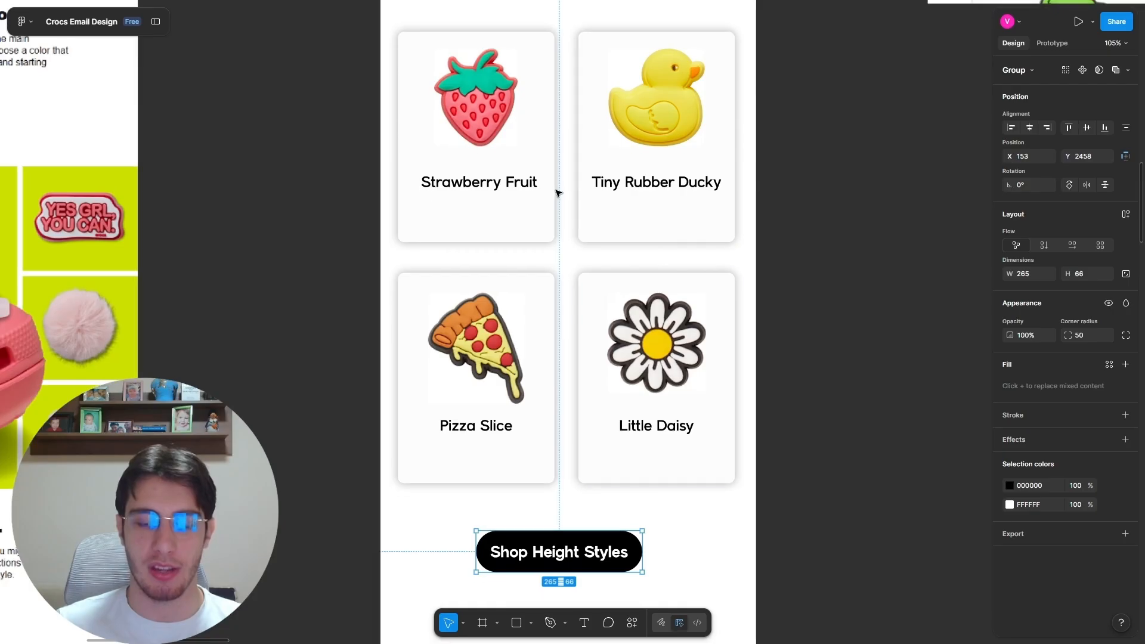
Step: Change the duplicated button's text to "Shop Now"
double_click(568, 559)
double_click(568, 559)
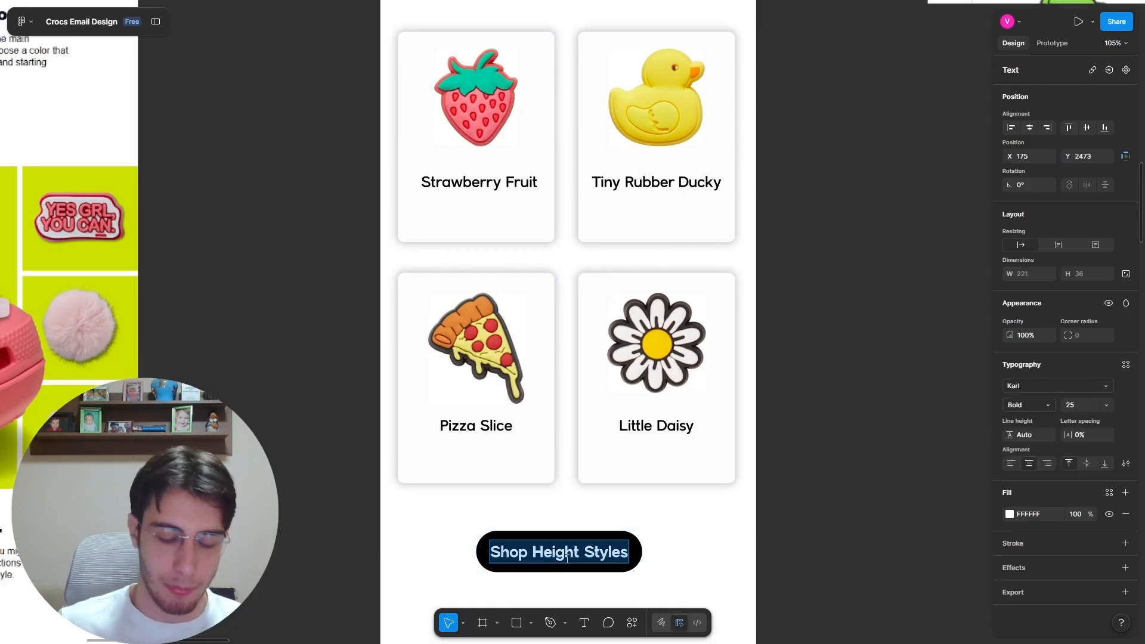
type("ShoO")
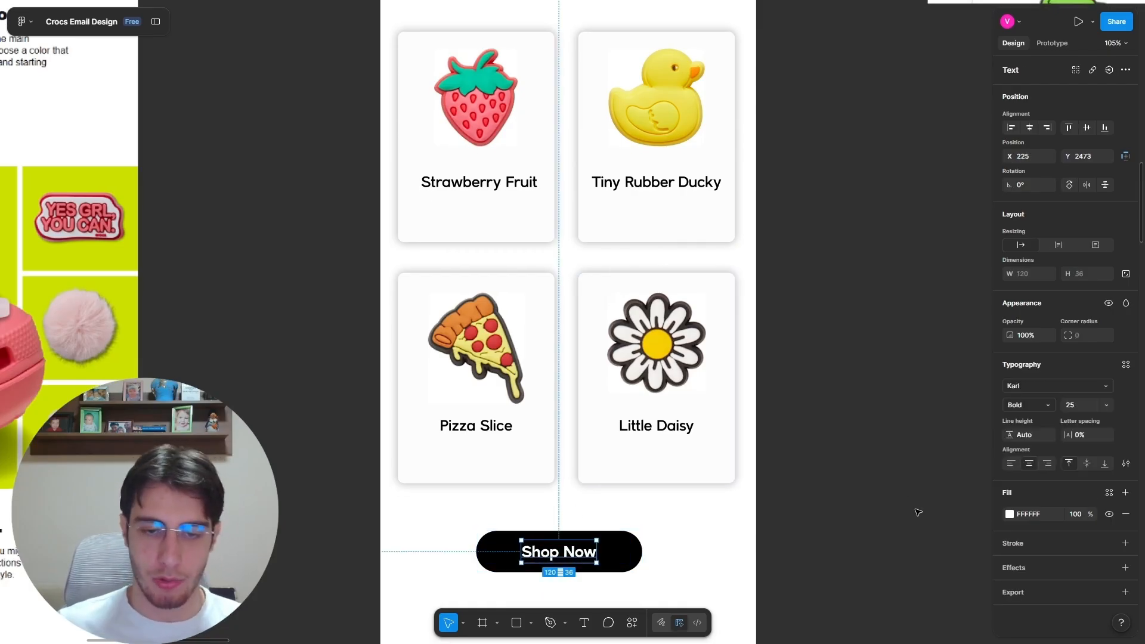
Step: Resize the "Shop Now" button's black rectangle to 199 by 51, fitting it around the text
left_click(633, 554)
left_click_drag(644, 573, 495, 550)
left_click(575, 551)
double_click(575, 551)
key("Escape")
scroll(605, 536, "up", 3)
scroll(609, 531, "down", 1)
left_click(570, 520)
left_click_drag(582, 533, 596, 539)
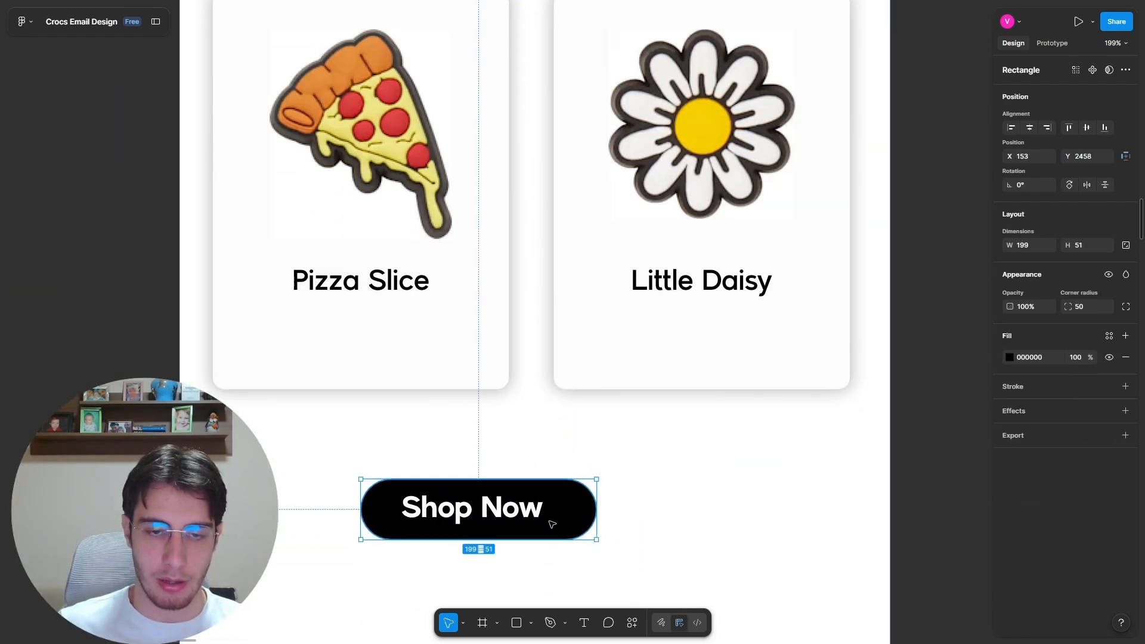
Step: Move the "Shop Now" button beneath the "Strawberry Fruit" label and extend that card's height to 339
left_click_drag(498, 514, 465, 271)
scroll(509, 502, "down", 5)
left_click(608, 501)
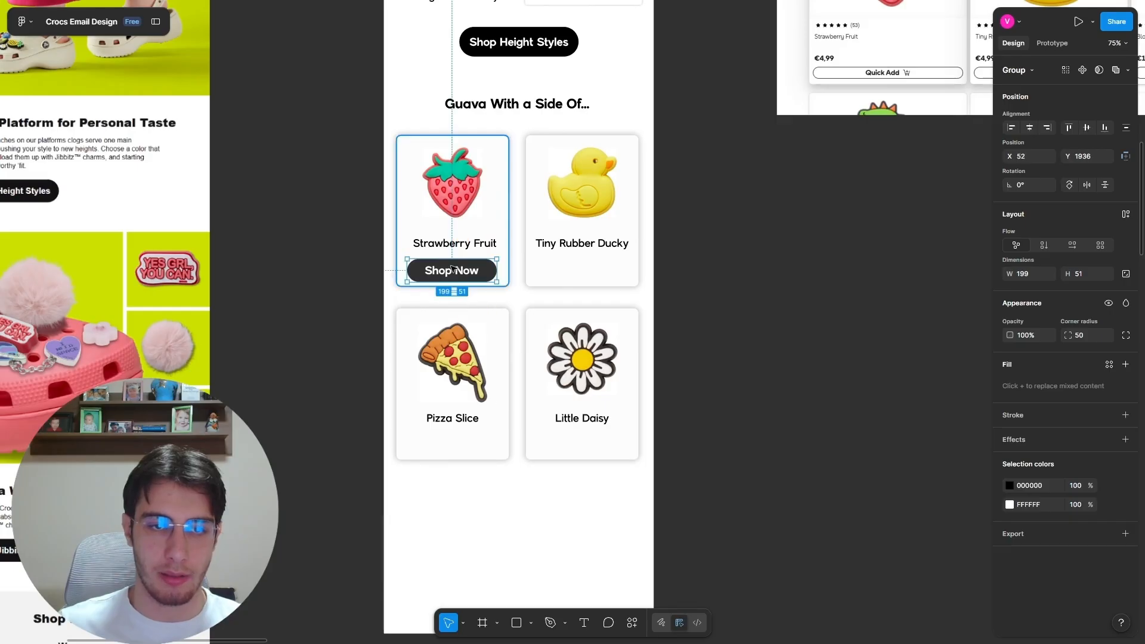
scroll(441, 261, "up", 5)
left_click(633, 307)
left_click_drag(628, 339, 627, 344)
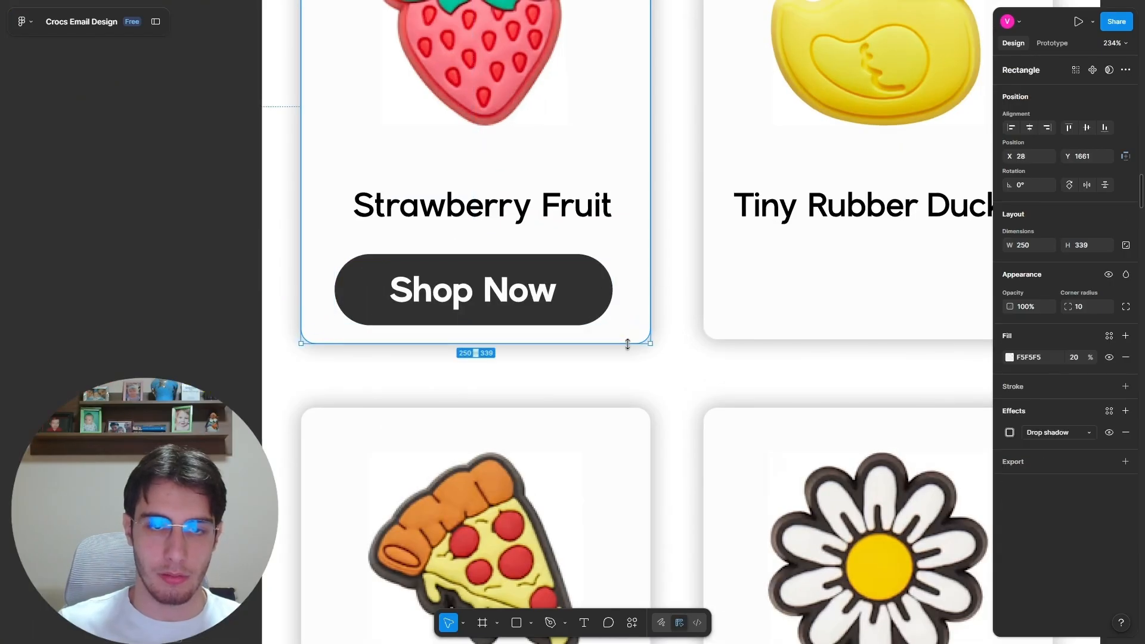
double_click(594, 295)
key("Escape")
double_click(590, 279)
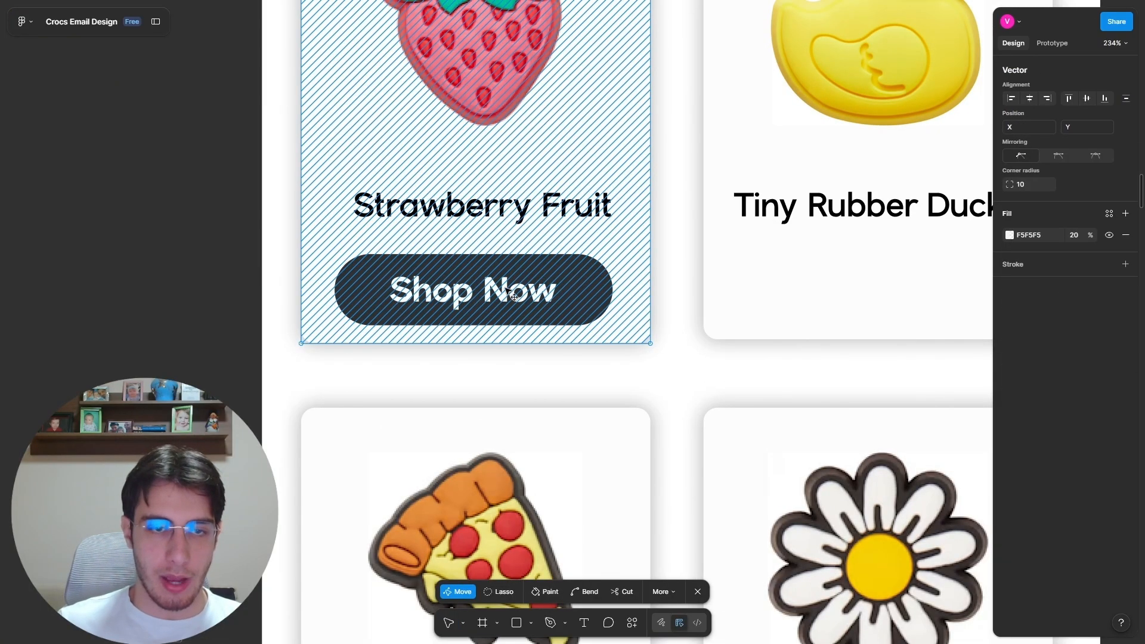
scroll(639, 213, "up", 4)
key("Escape")
Step: Send the Strawberry Fruit card's background rectangle to the back, behind the "Shop Now" button
right_click(577, 337)
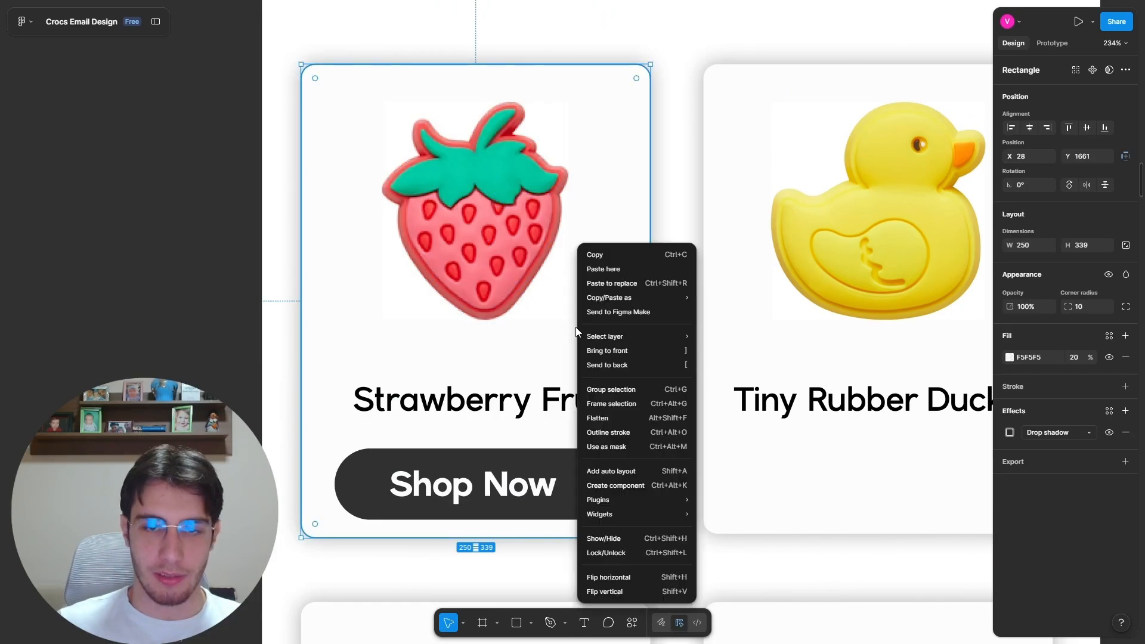
left_click(625, 352)
left_click(156, 328)
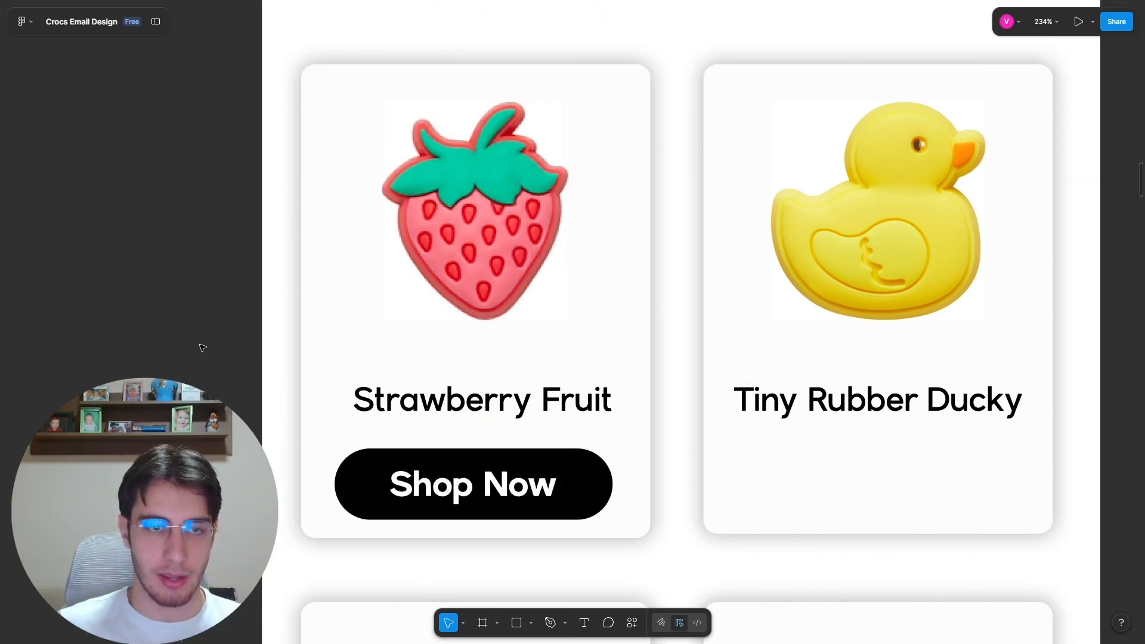
left_click(528, 506)
double_click(583, 495)
left_click(61, 388)
Step: Copy the "Shop Now" button beneath "Tiny Rubber Ducky" and send that card's background rectangle to the back
scroll(581, 271, "down", 5)
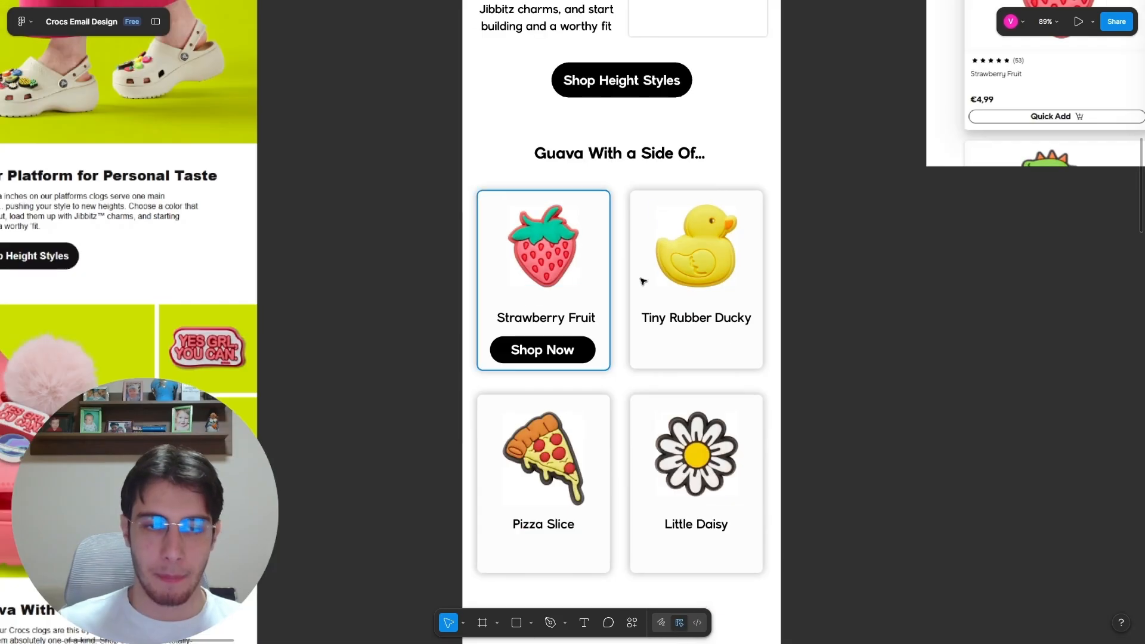
scroll(519, 252, "down", 2)
scroll(557, 243, "up", 4)
left_click_drag(448, 188, 739, 188)
scroll(740, 189, "up", 3)
right_click(824, 349)
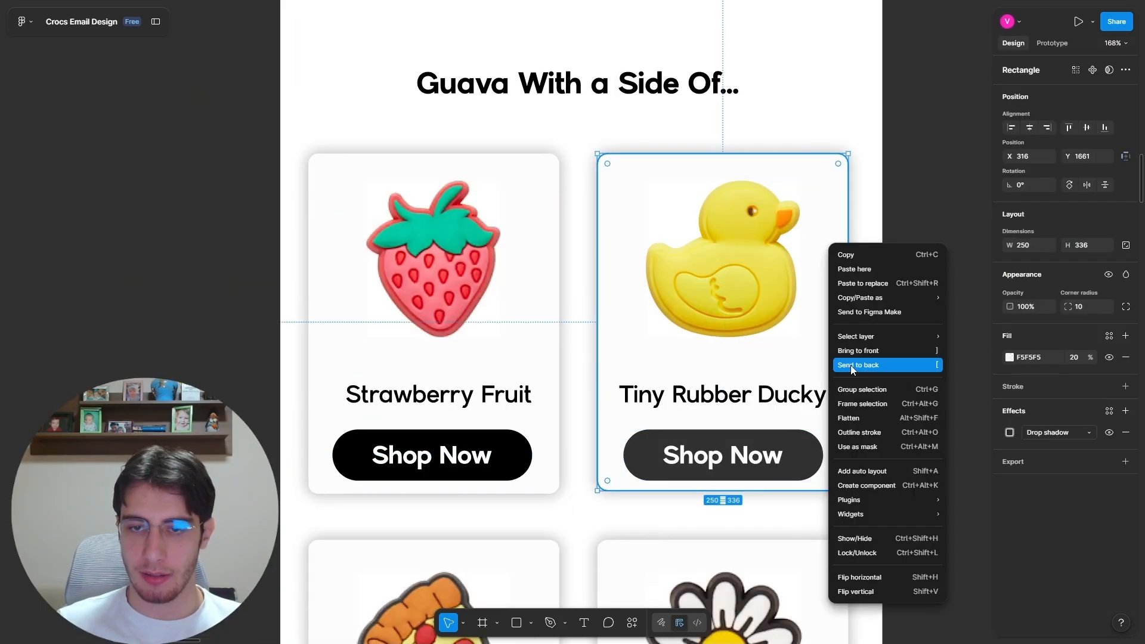
left_click(850, 365)
right_click(832, 242)
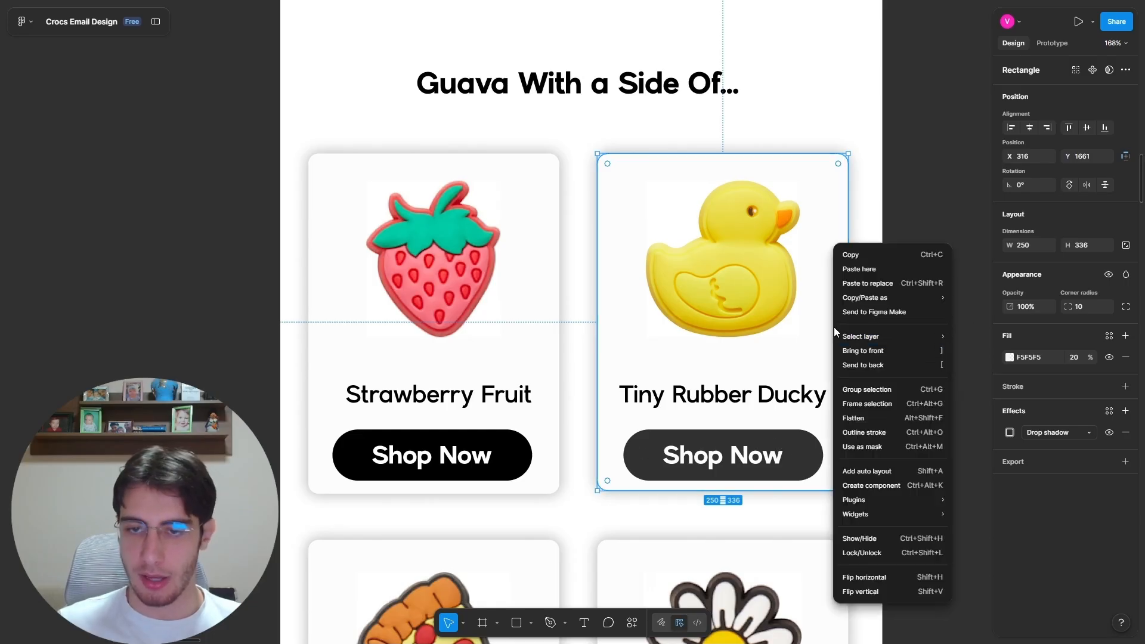
left_click(858, 365)
Step: Copy the "Shop Now" button beneath the labels of the Little Daisy and Pizza Slice cards
scroll(750, 271, "down", 4)
scroll(774, 432, "down", 4)
left_click_drag(779, 194, 769, 393)
key("ctrl+z")
scroll(842, 370, "up", 4)
left_click_drag(807, 199, 467, 403)
scroll(782, 375, "down", 4)
Step: Send the Little Daisy and Pizza Slice card backgrounds to the back, behind their "Shop Now" buttons
right_click(843, 243)
left_click(877, 366)
left_click(741, 402)
right_click(534, 291)
left_click(587, 364)
left_click(474, 405)
left_click_drag(544, 199, 542, 205)
scroll(542, 205, "down", 5)
left_click(634, 263)
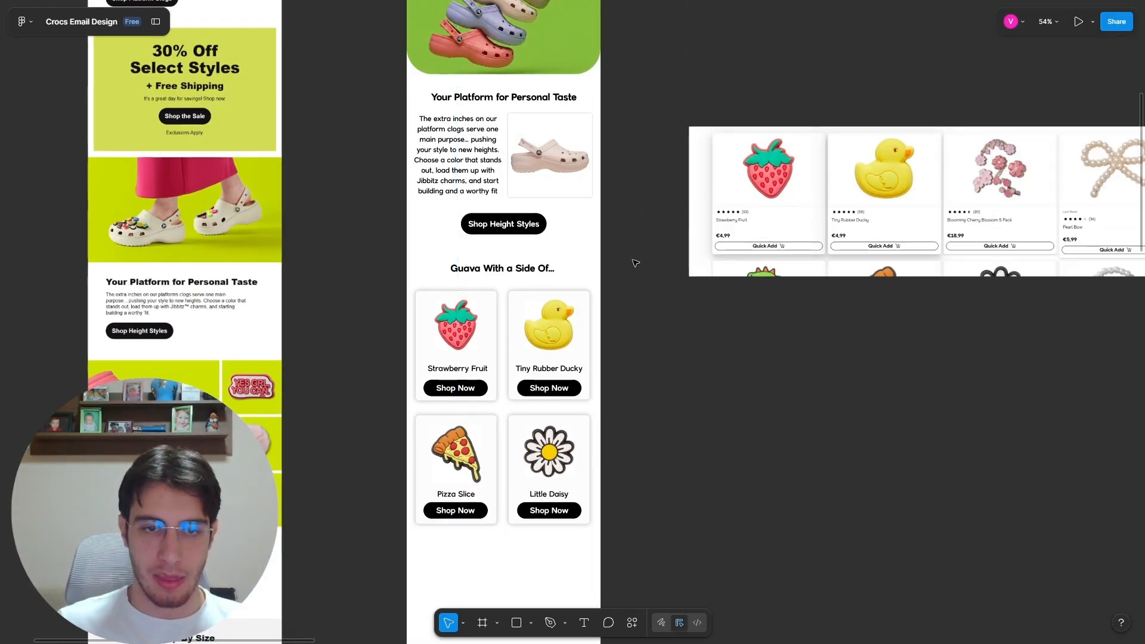
Step: Set the "Guava With a Side Of..." heading's font size to 32 and position it centered above the cards
left_click(502, 269)
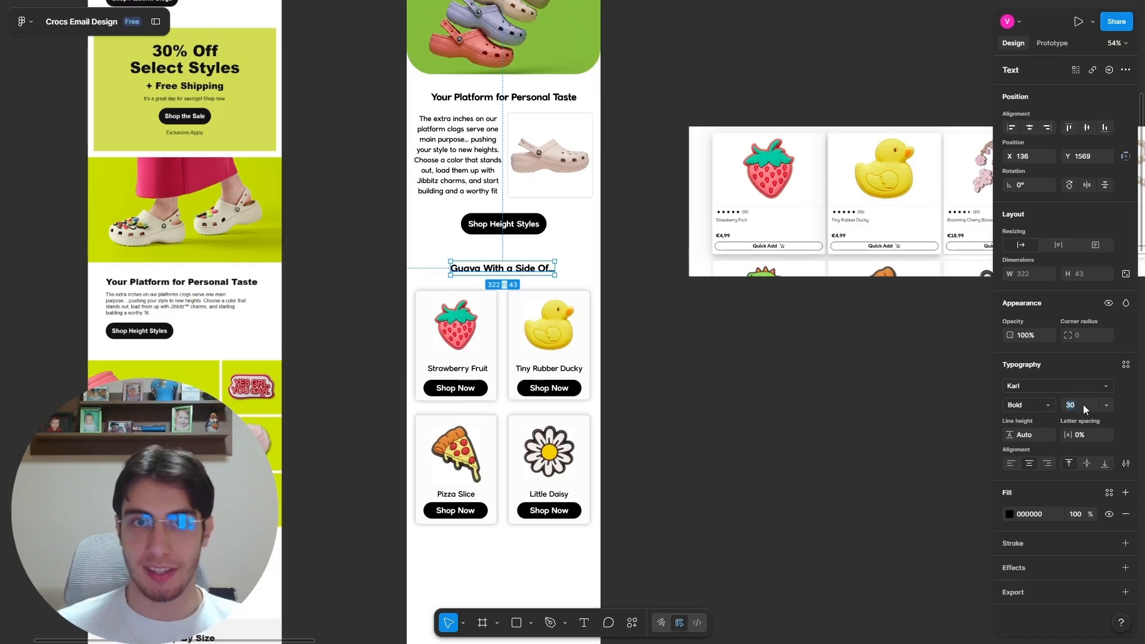
type("32")
key("Return")
scroll(487, 254, "up", 5)
left_click_drag(545, 284, 545, 280)
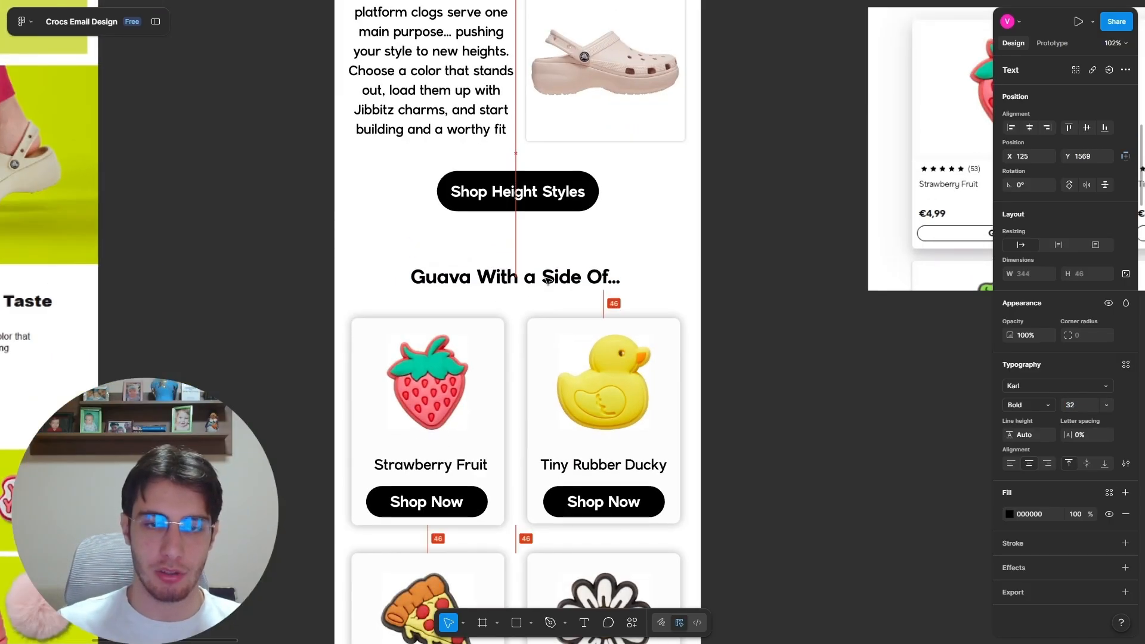
Step: Group the Strawberry Fruit card's background, image, label and button
left_click(502, 328)
left_click(474, 356)
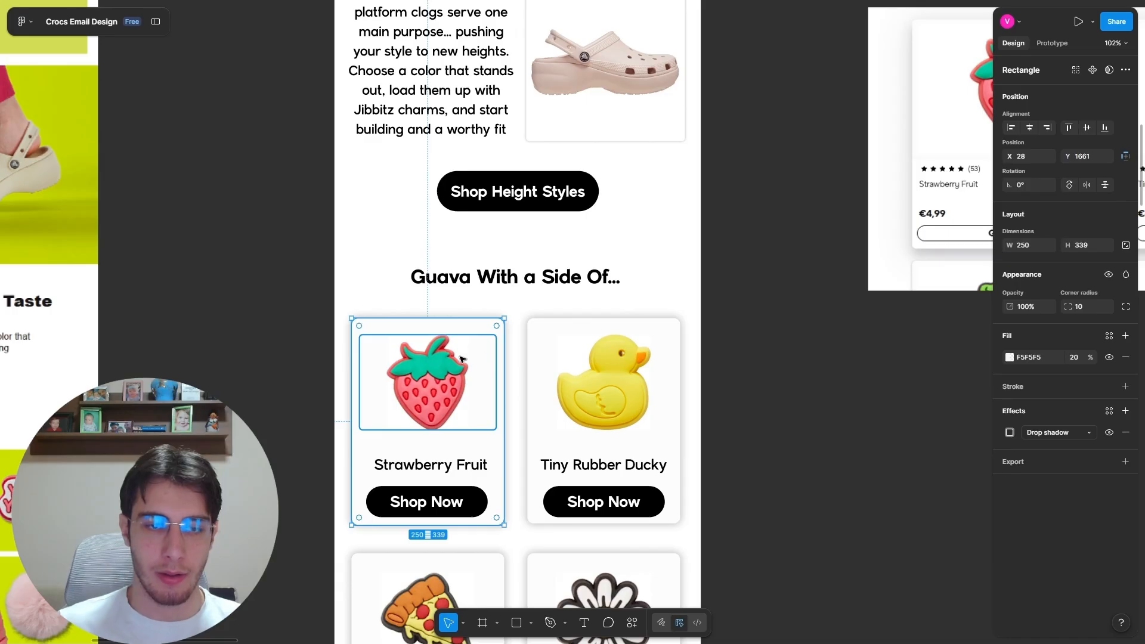
left_click(472, 330, "shift")
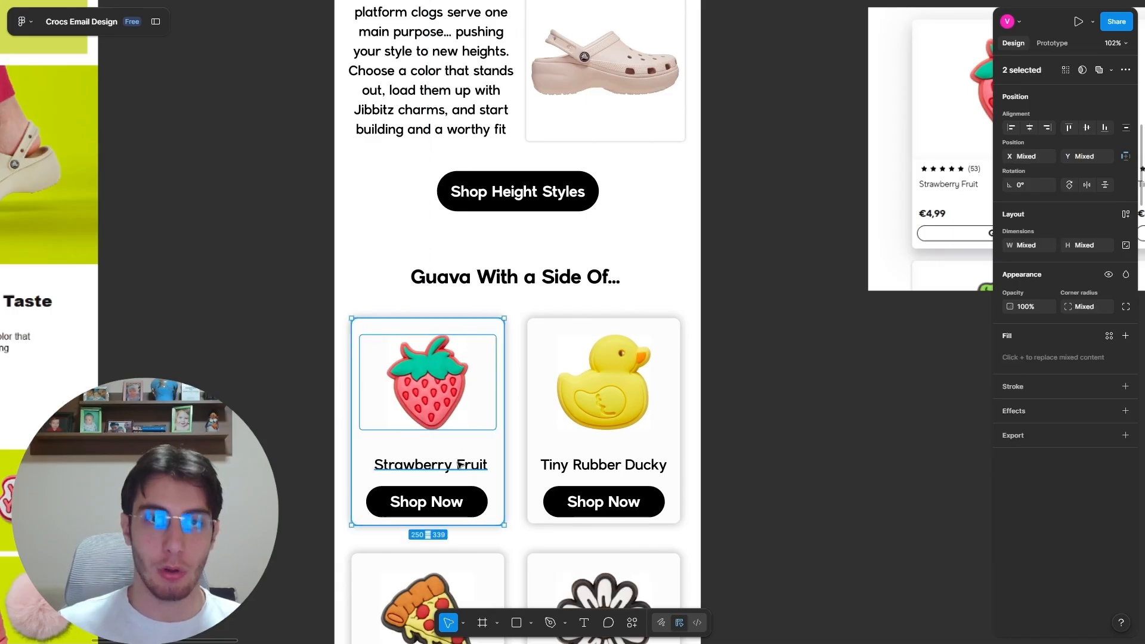
left_click(449, 503, "shift")
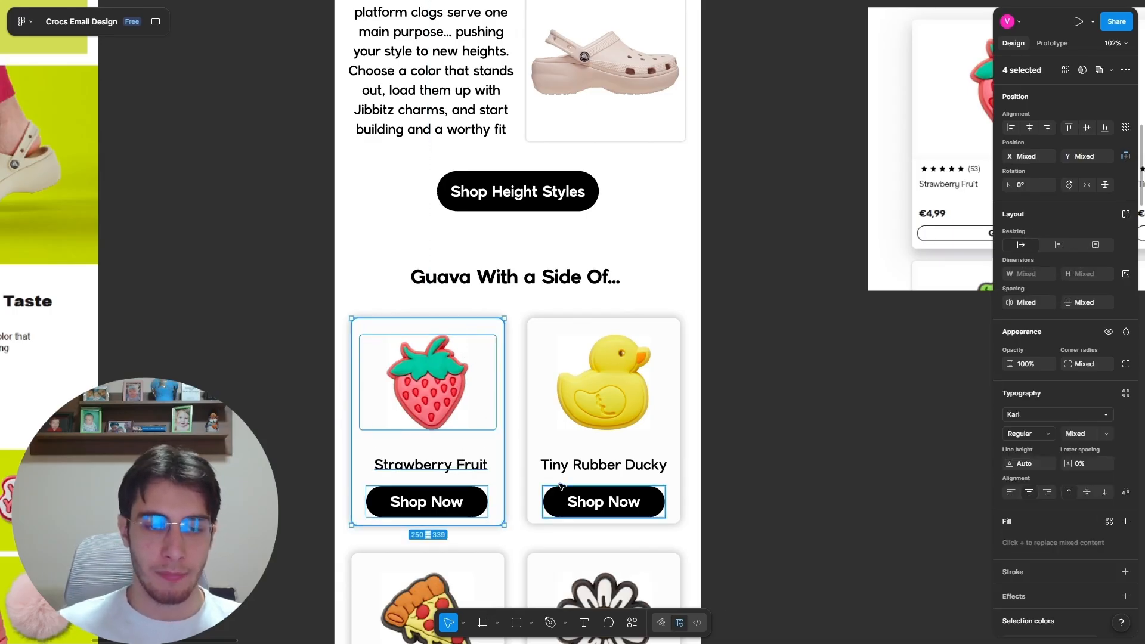
key("ctrl+g")
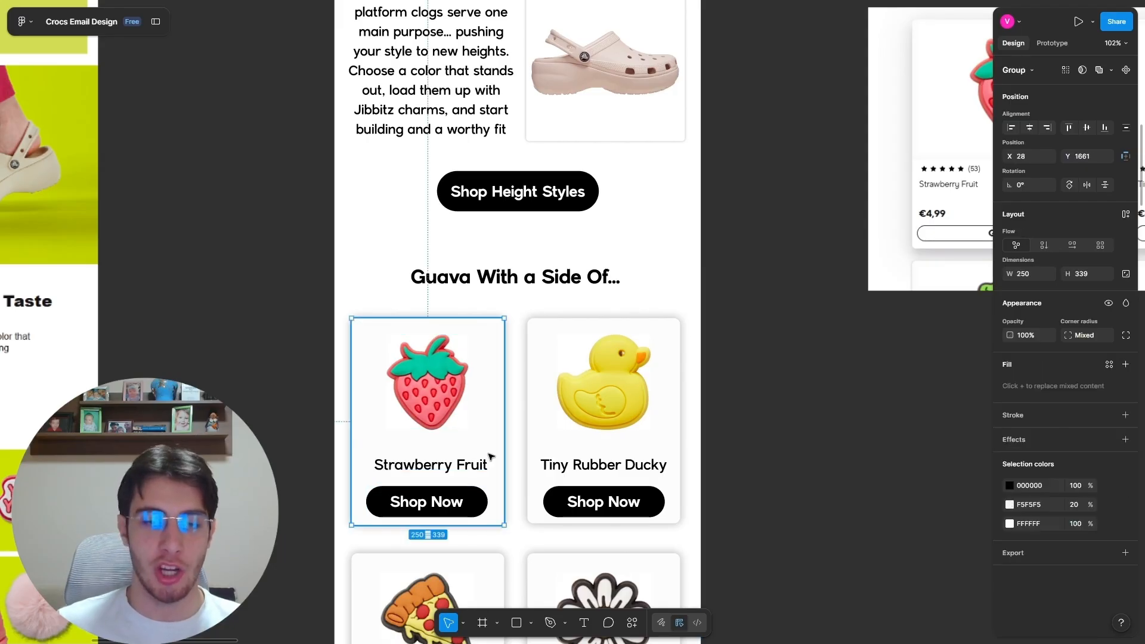
Step: Group the Tiny Rubber Ducky card's background, image, label and button
left_click(597, 388)
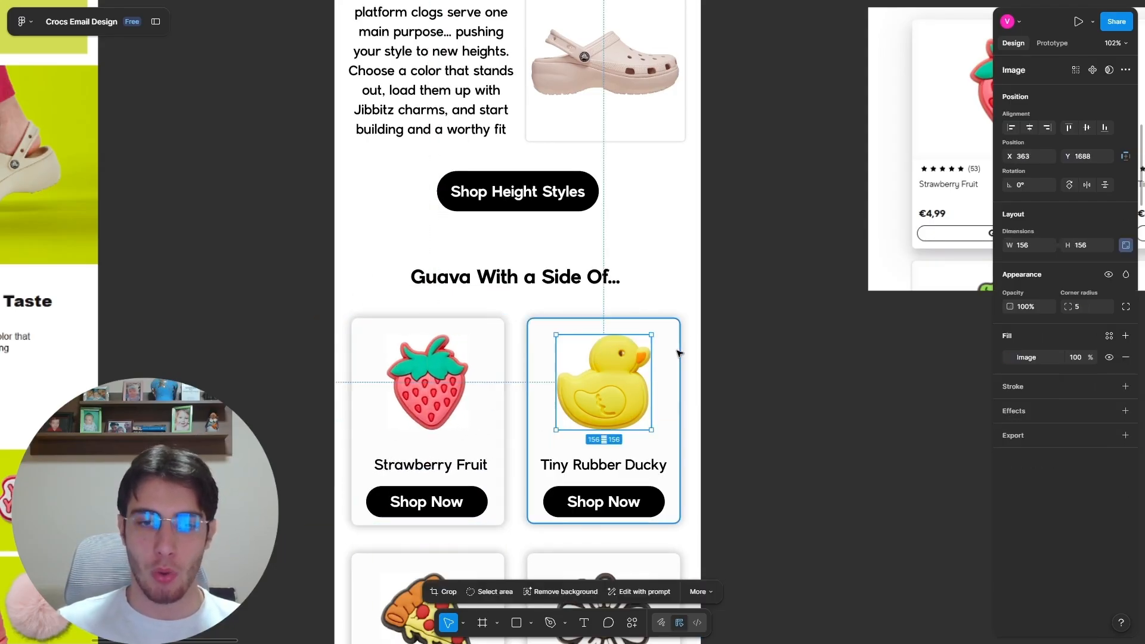
left_click(676, 356, "shift")
left_click(650, 468, "shift")
left_click(638, 498, "shift")
key("ctrl+g")
Step: Group the Little Daisy card's background, image, label and button
scroll(610, 472, "down", 5)
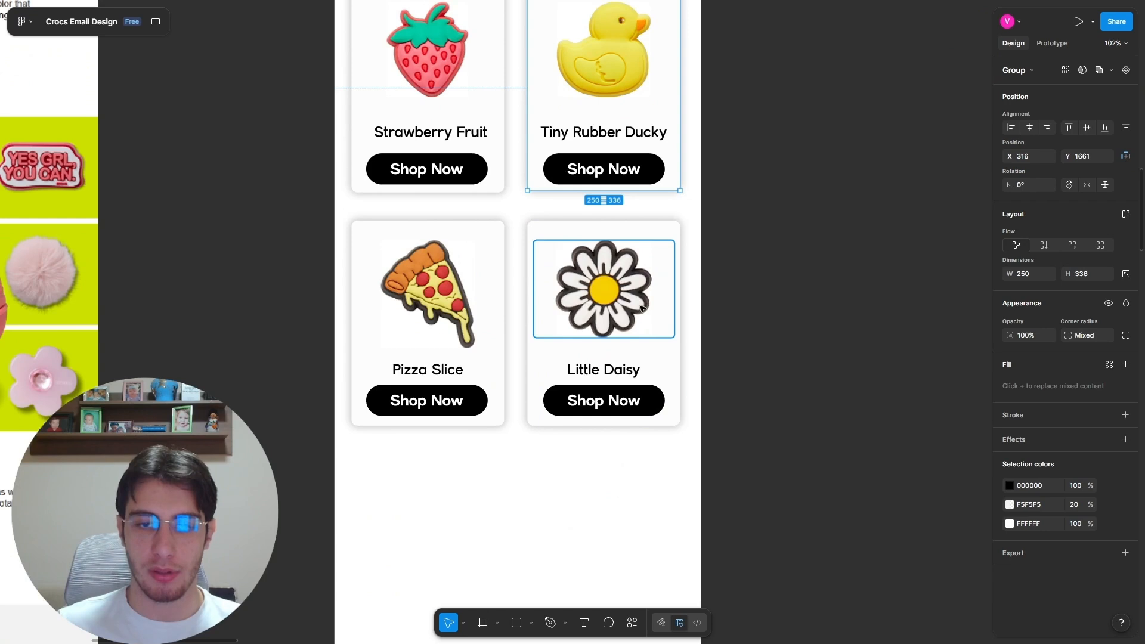
left_click(624, 273)
left_click(666, 233, "shift")
left_click(630, 370, "shift")
left_click(633, 400, "shift")
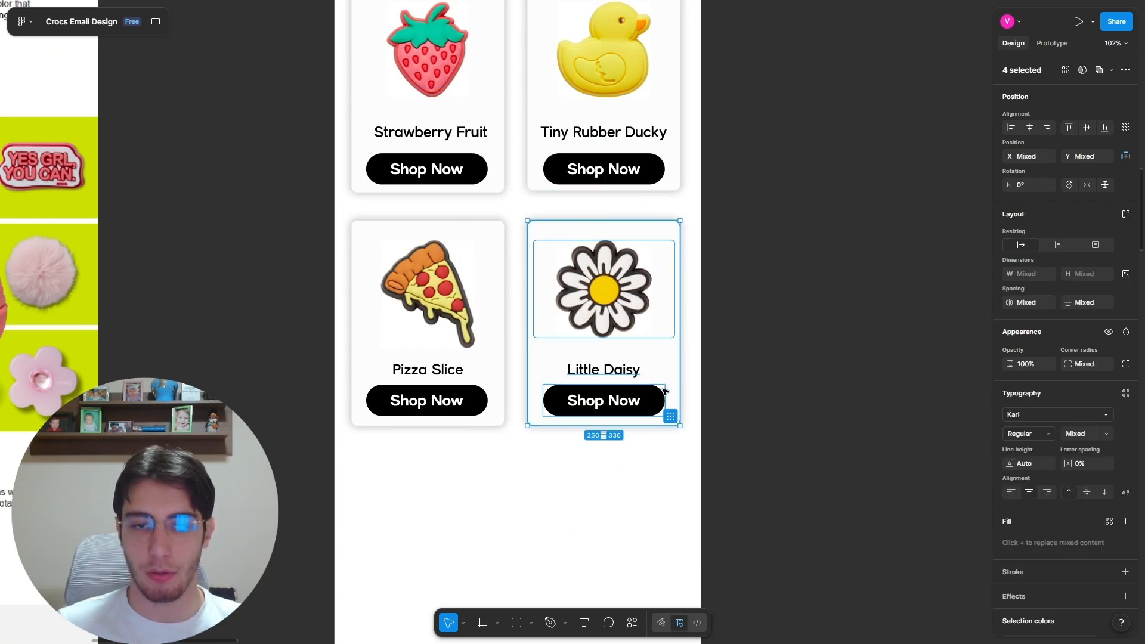
right_click(665, 358)
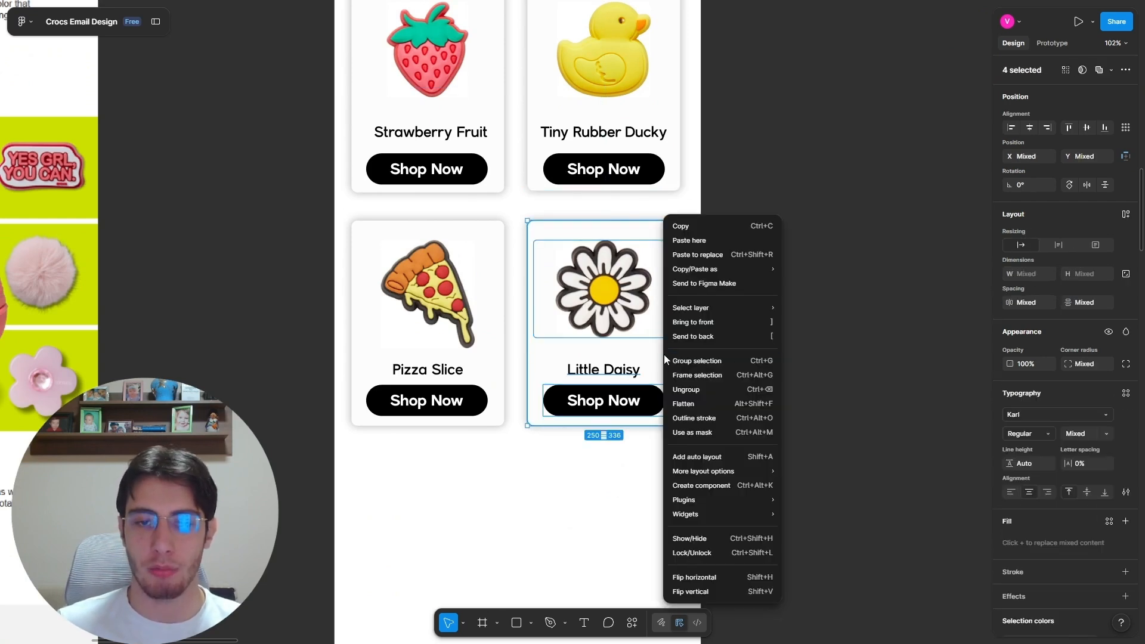
left_click(709, 364)
Step: Group the Pizza Slice card's background, image, label and button
left_click(444, 329)
left_click(488, 342, "shift")
left_click(449, 369, "shift")
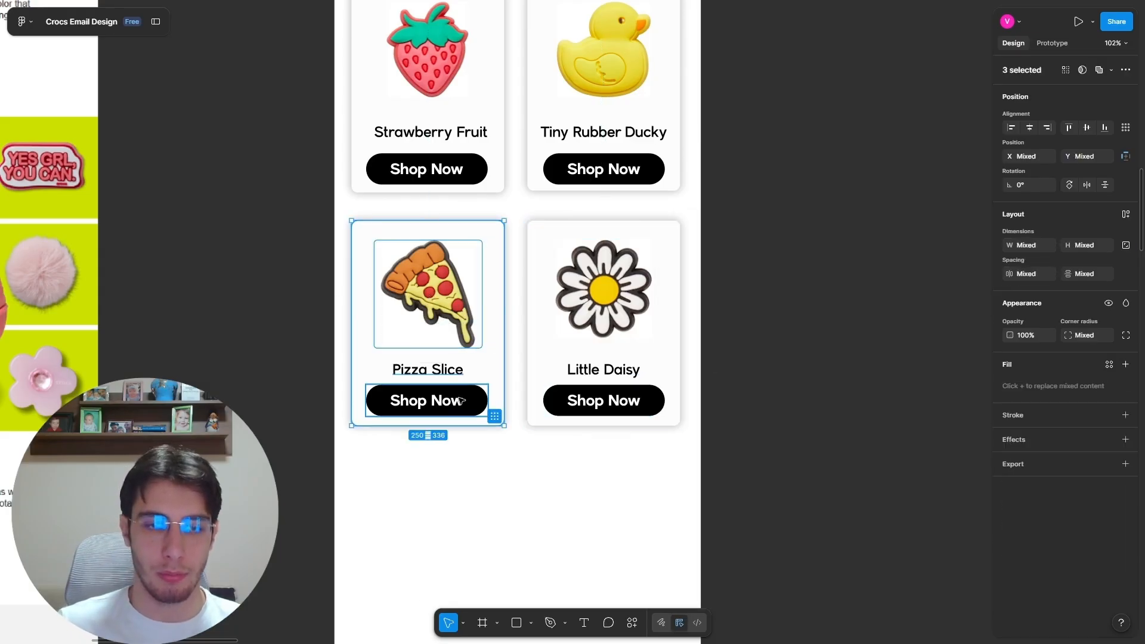
left_click(462, 401, "shift")
right_click(485, 363)
left_click(538, 364)
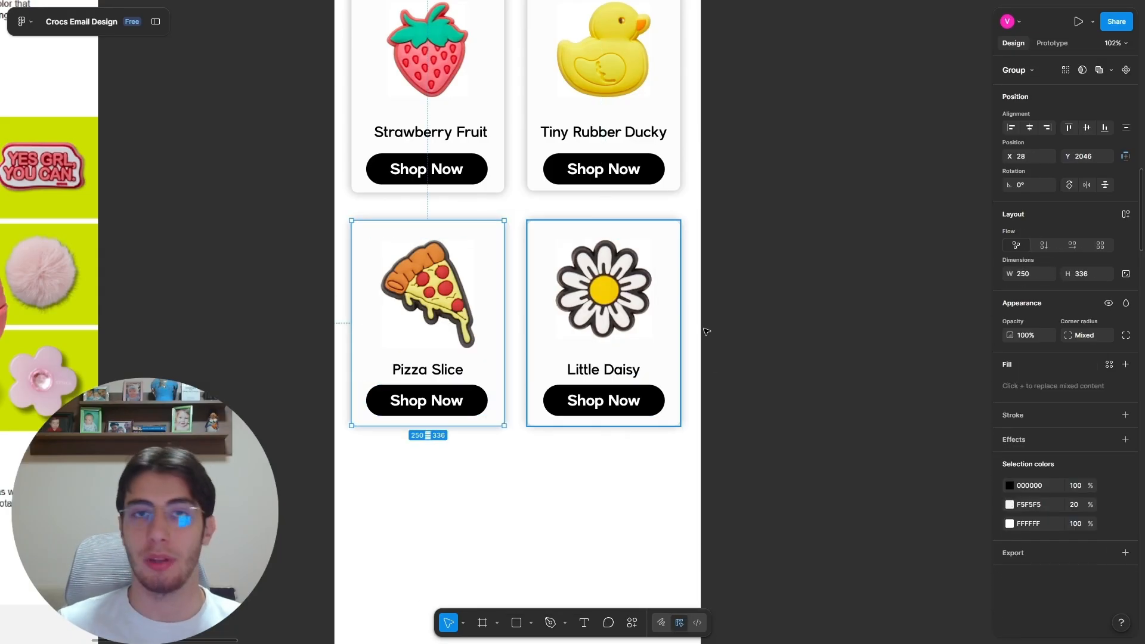
Step: Align the Strawberry Fruit card with the Tiny Rubber Ducky card, and raise the section heading and all four cards to tighten the spacing
scroll(508, 360, "up", 2)
scroll(575, 302, "up", 3)
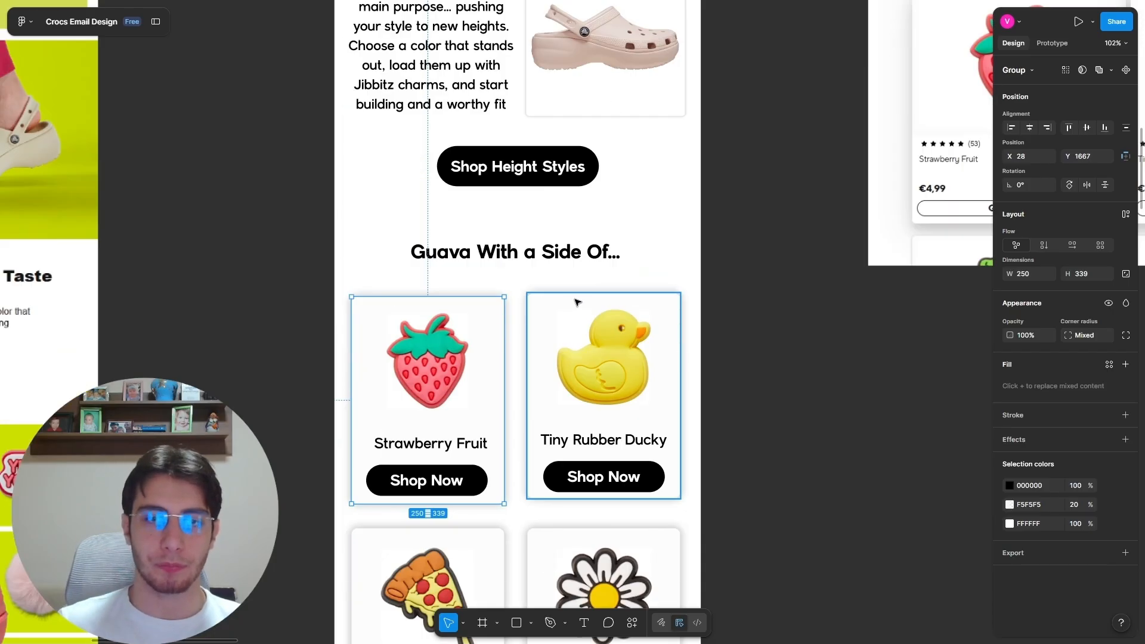
left_click_drag(513, 257, 514, 249)
left_click(500, 354)
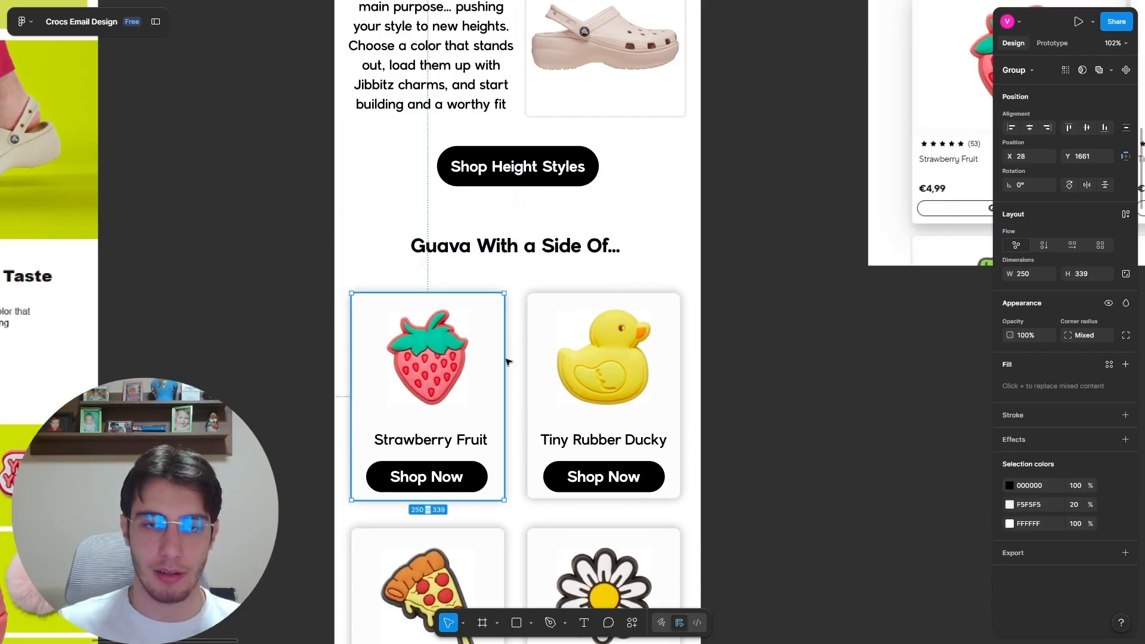
left_click(536, 367, "shift")
scroll(507, 394, "down", 3)
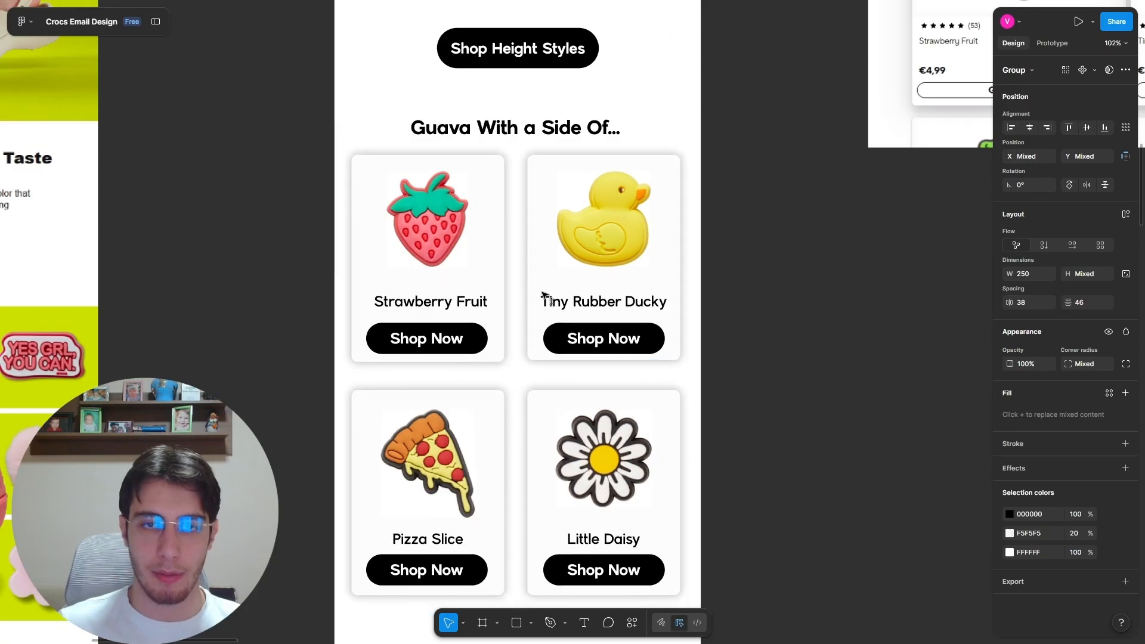
left_click(800, 327)
Step: Move the "Shop Height Styles" button up slightly to Y 1411, keeping it centered
scroll(778, 335, "down", 6)
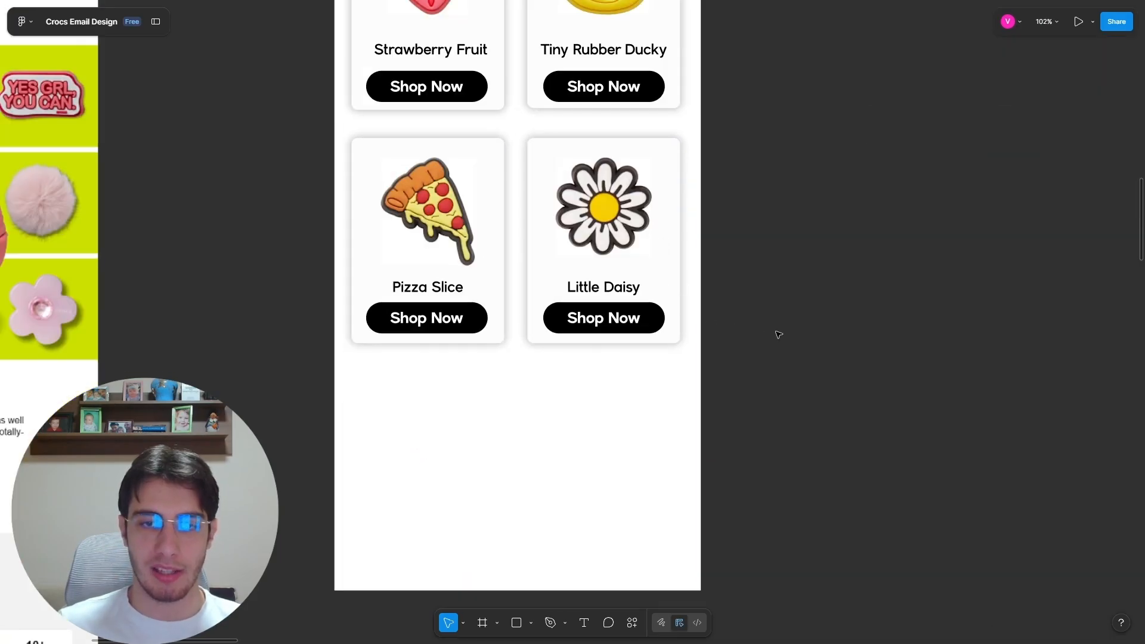
scroll(778, 334, "down", 5)
scroll(682, 339, "up", 3)
left_click(527, 341)
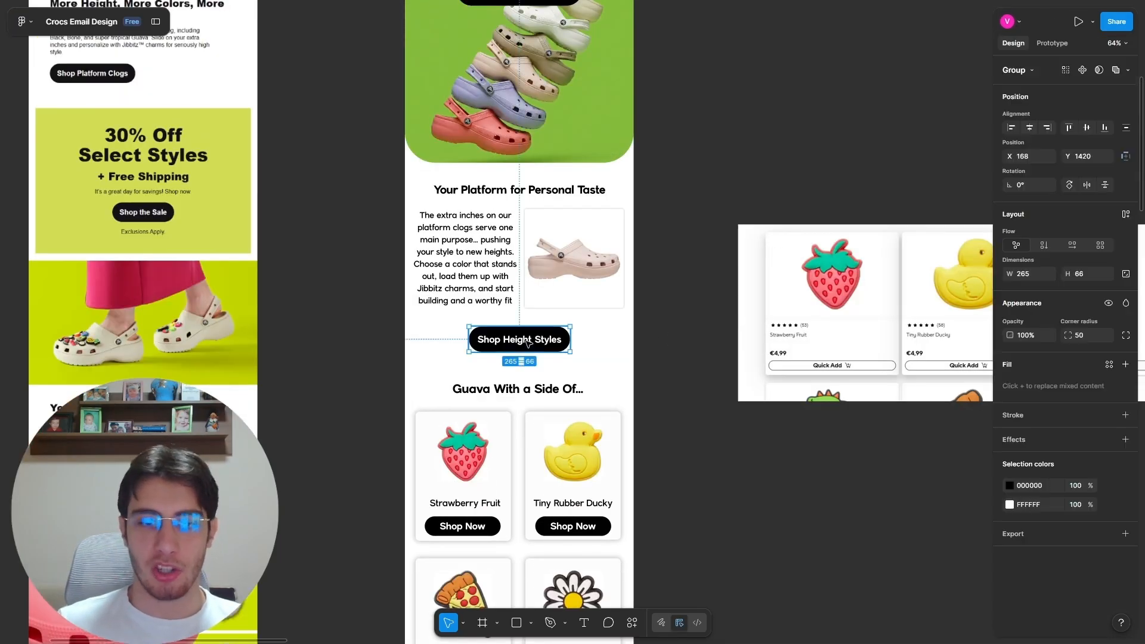
left_click_drag(527, 341, 527, 336)
scroll(519, 337, "down", 3)
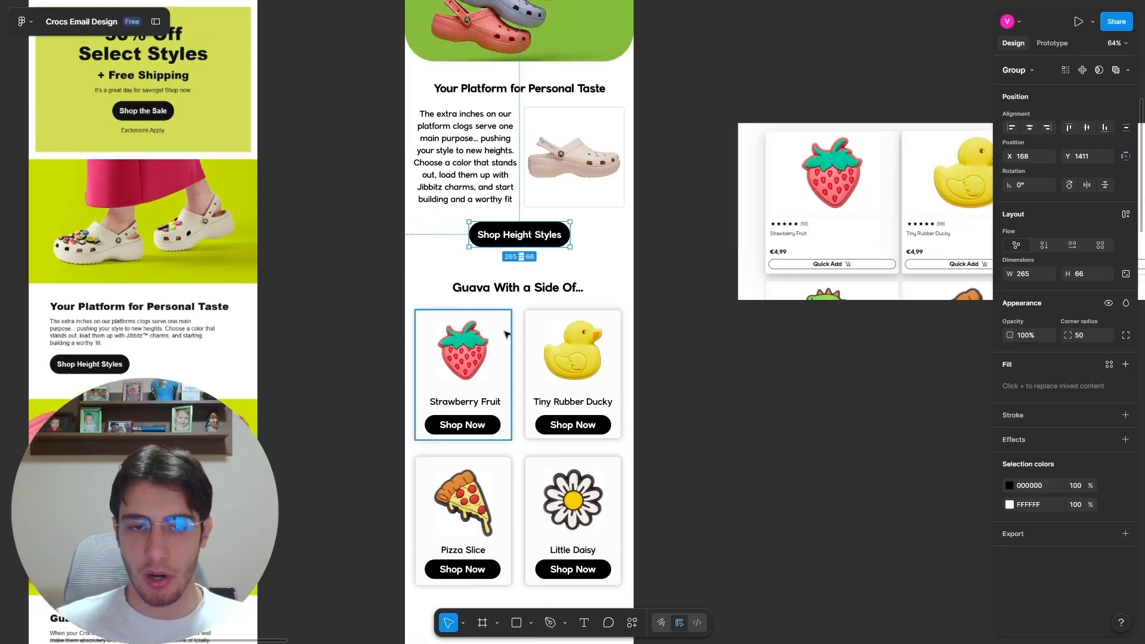
Step: Duplicate the "Shop Height Styles" button below the Jibbitz cards and change the copy's label to "Shop Jibbitz Charms"
scroll(509, 349, "down", 2)
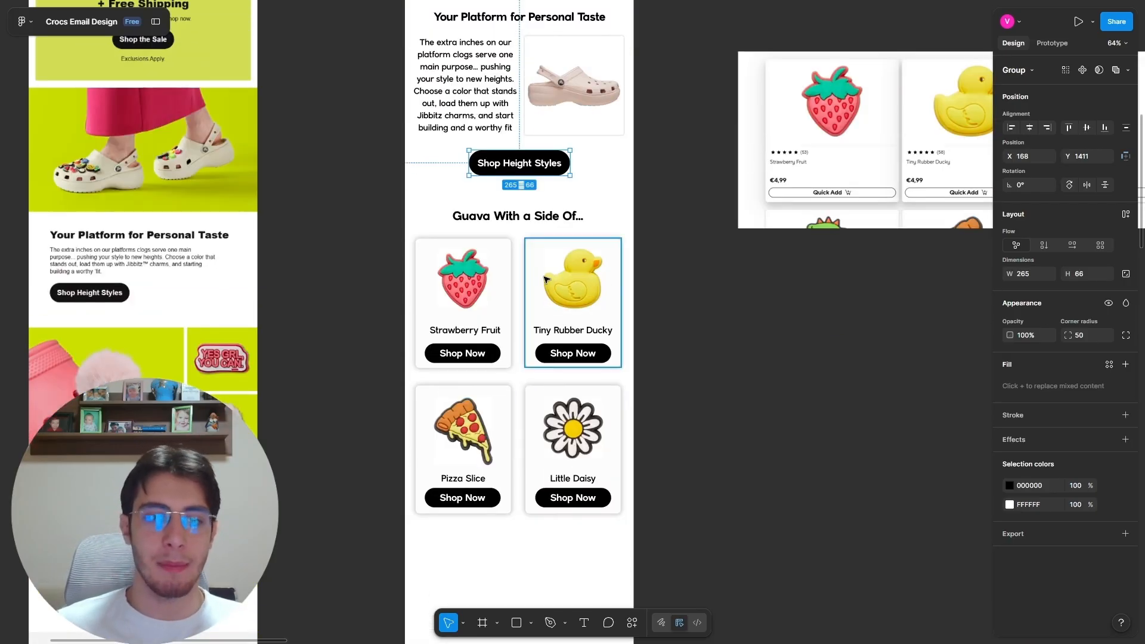
scroll(545, 279, "down", 1)
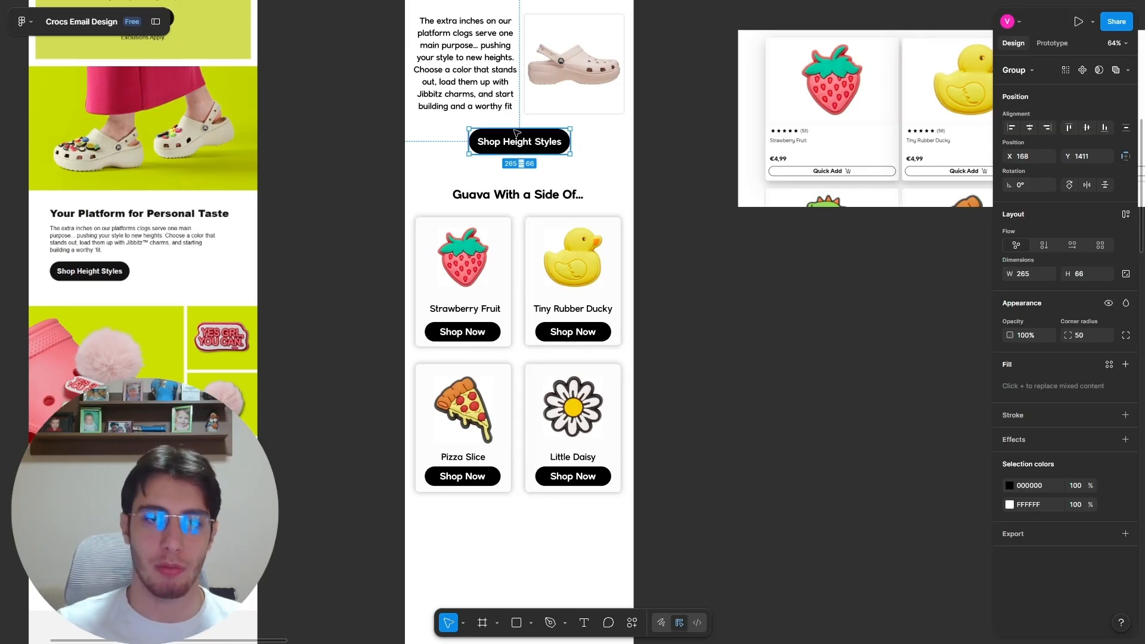
left_click_drag(525, 142, 525, 352)
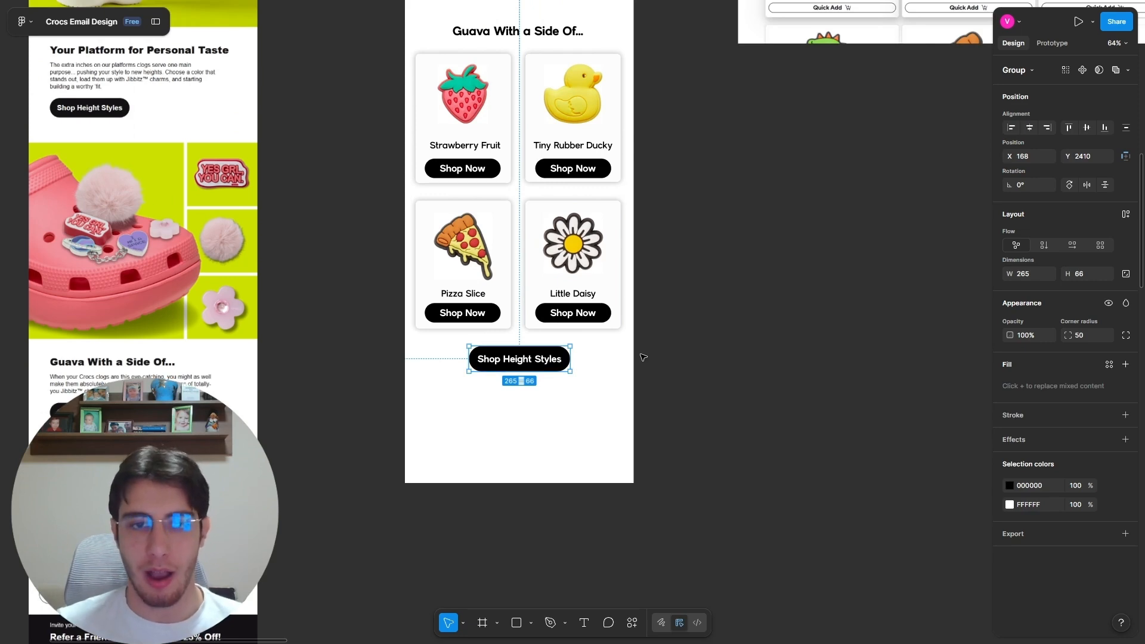
double_click(522, 360)
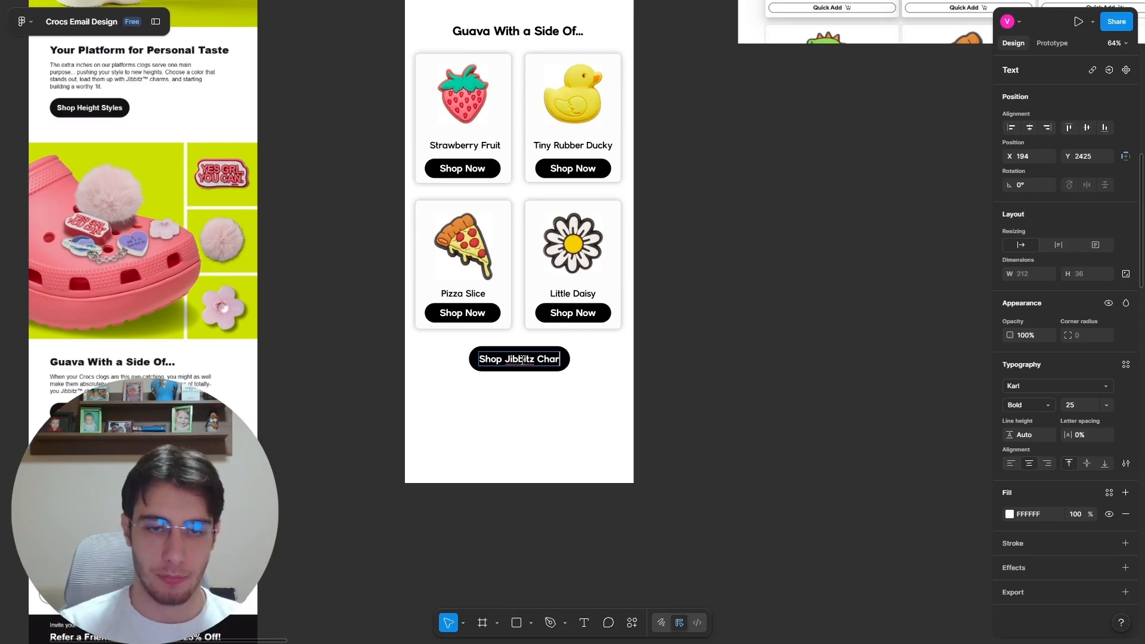
key("Escape")
scroll(71, 416, "up", 4)
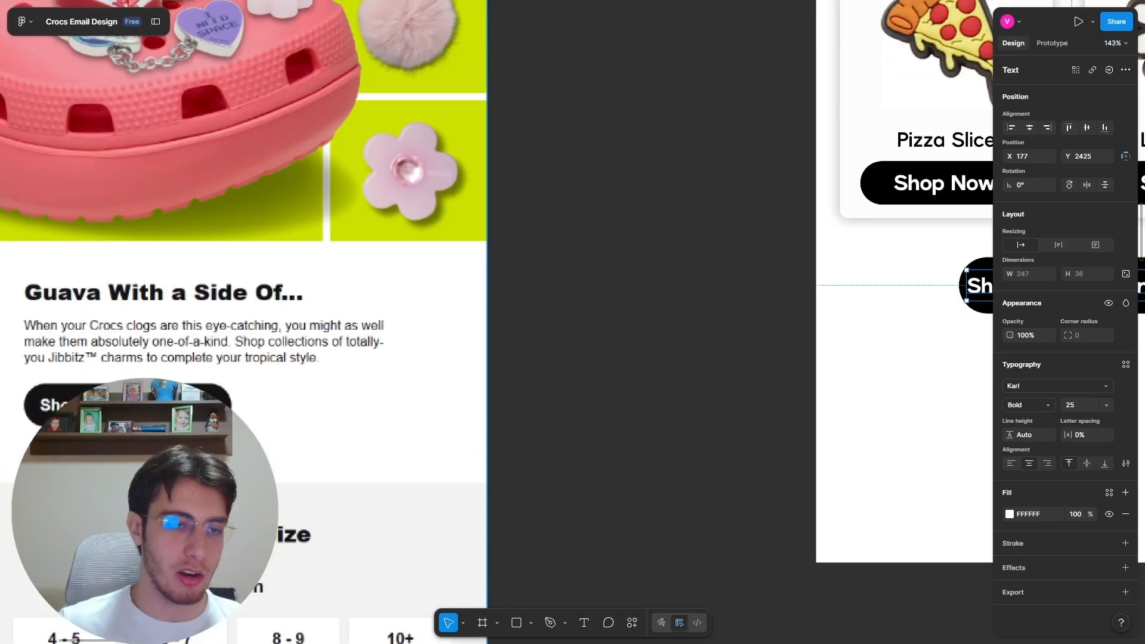
scroll(72, 416, "down", 5)
scroll(399, 377, "up", 2)
scroll(596, 316, "up", 5)
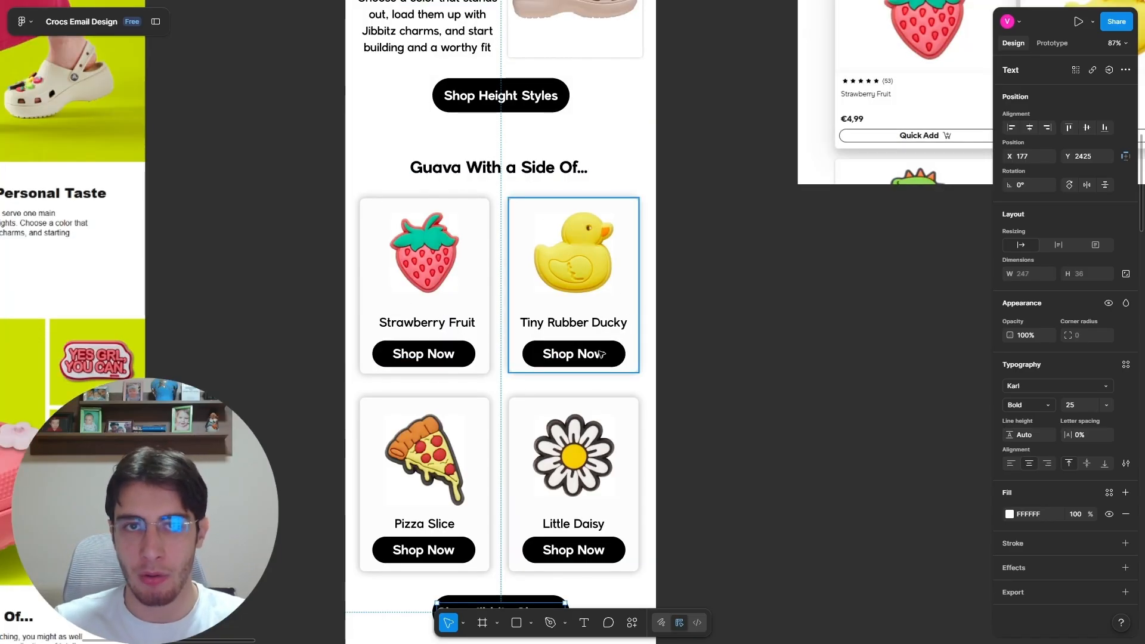
scroll(720, 355, "down", 5)
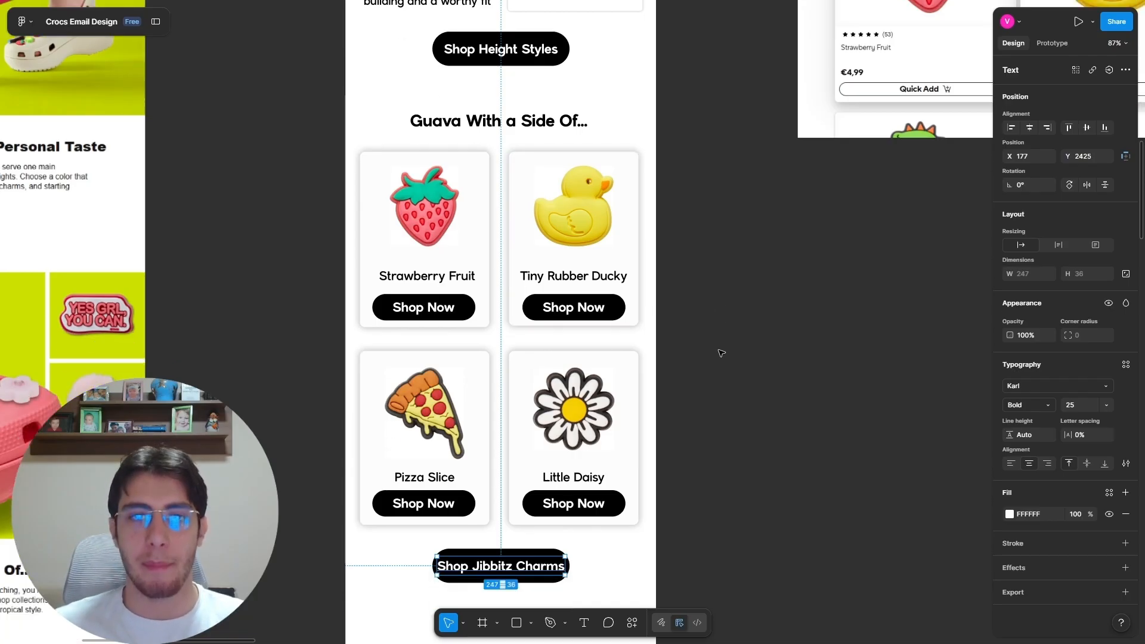
left_click(768, 385)
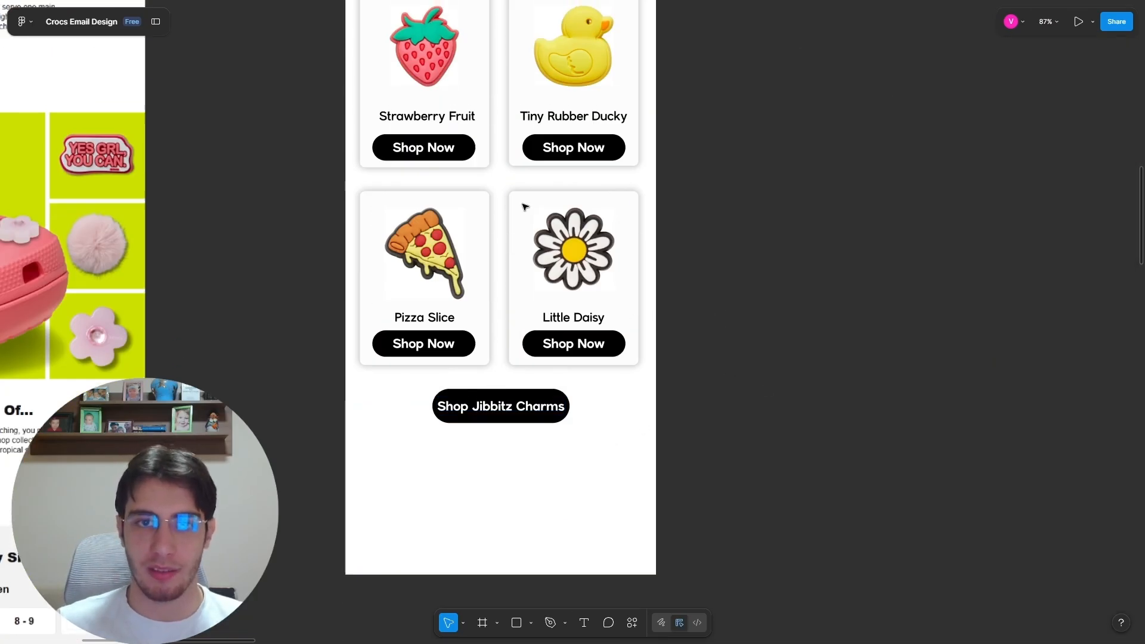
Step: Set the "Shop Jibbitz Charms" label's font size to 32
scroll(625, 287, "up", 4)
scroll(625, 287, "down", 4)
double_click(520, 411)
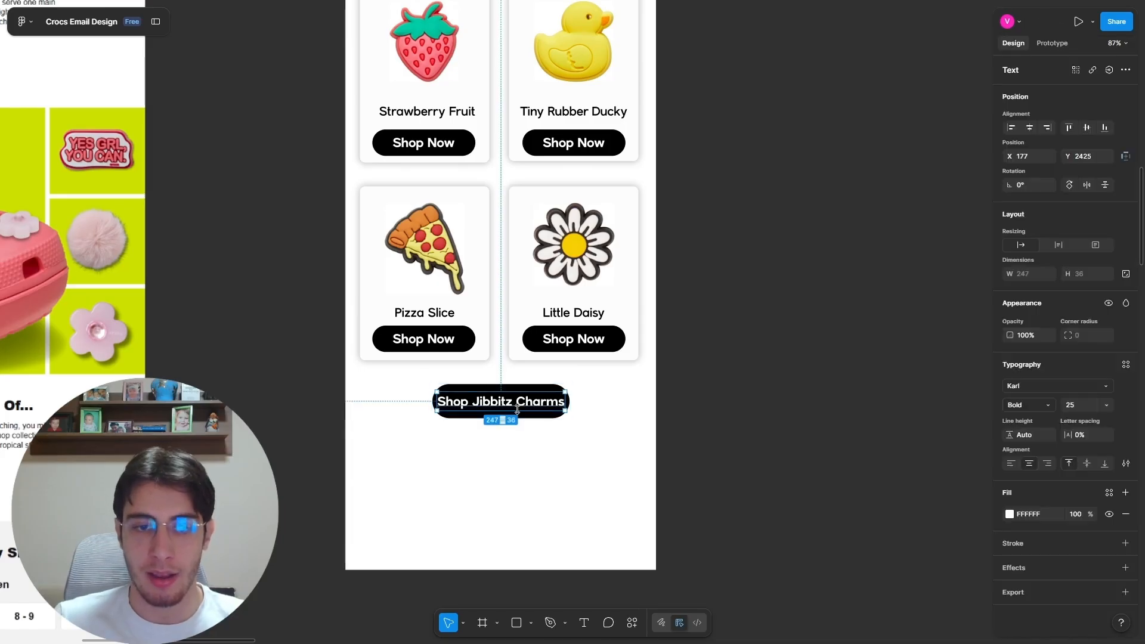
scroll(611, 392, "up", 2)
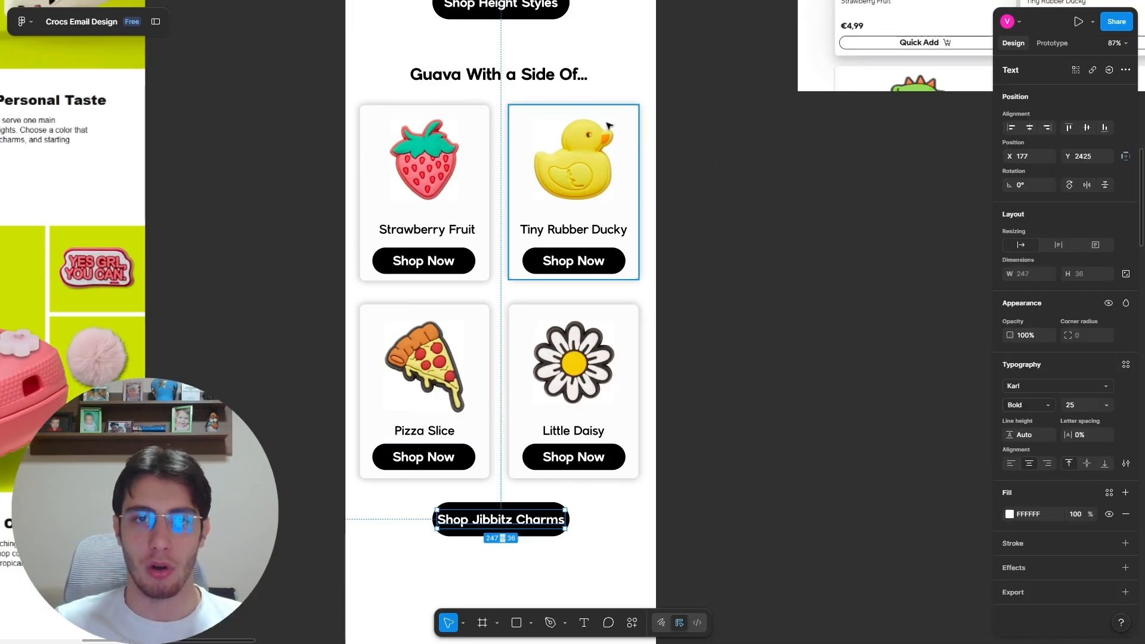
scroll(481, 483, "up", 5)
scroll(635, 370, "down", 3)
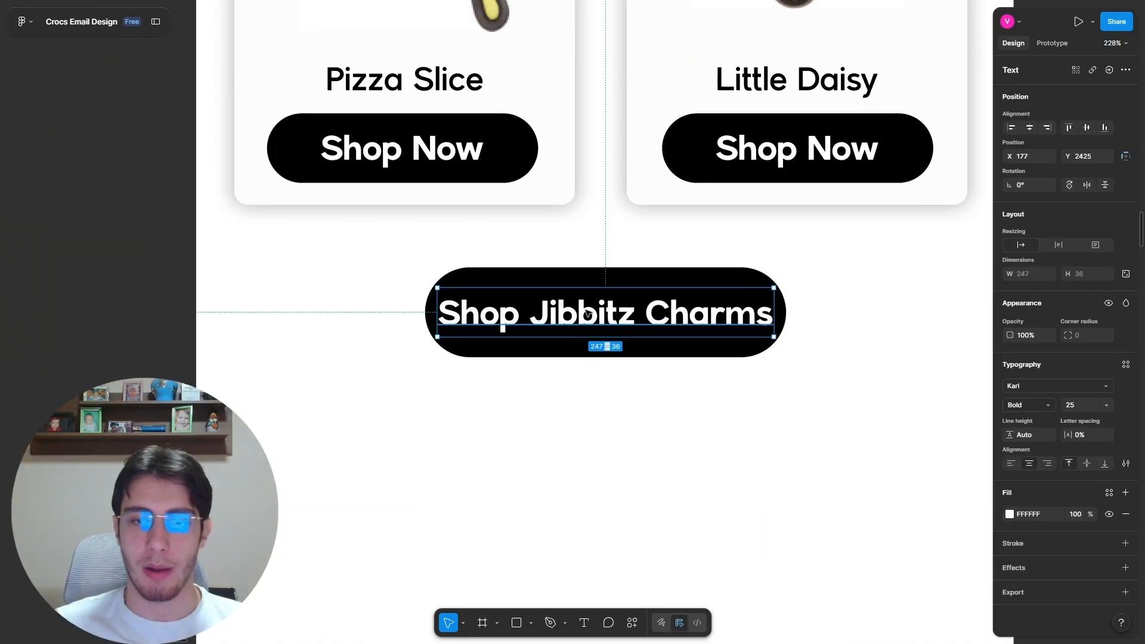
type("32")
key("Return")
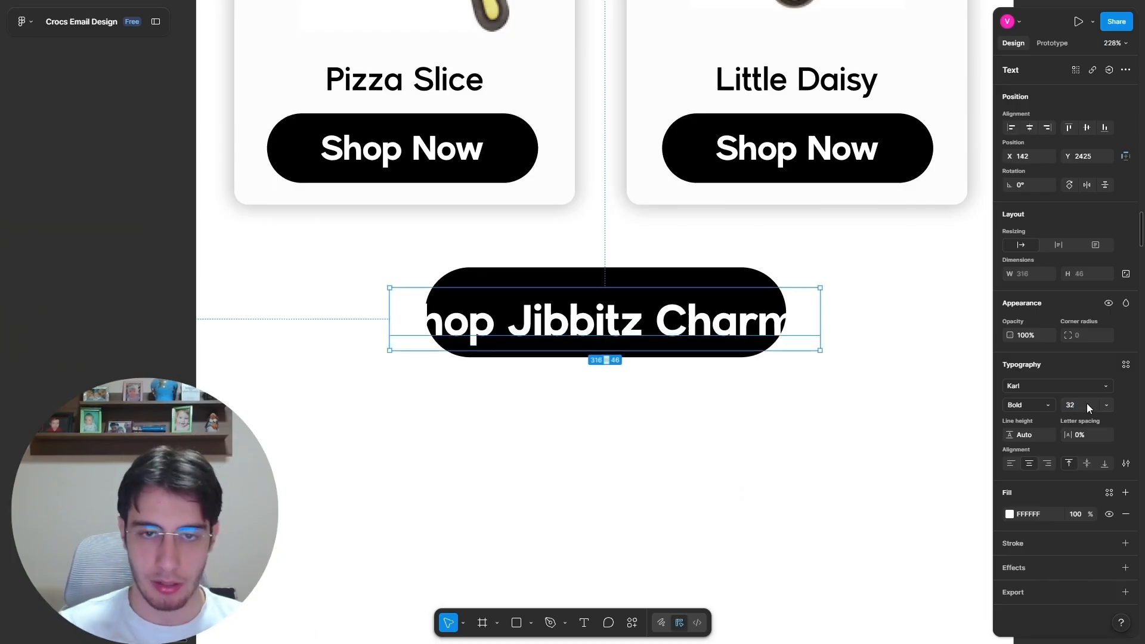
Step: Enlarge the black background of the "Shop Jibbitz Charms" button to about 369 × 92, centered around its label
left_click(726, 277)
left_click_drag(786, 355, 893, 384)
left_click_drag(857, 346, 803, 339)
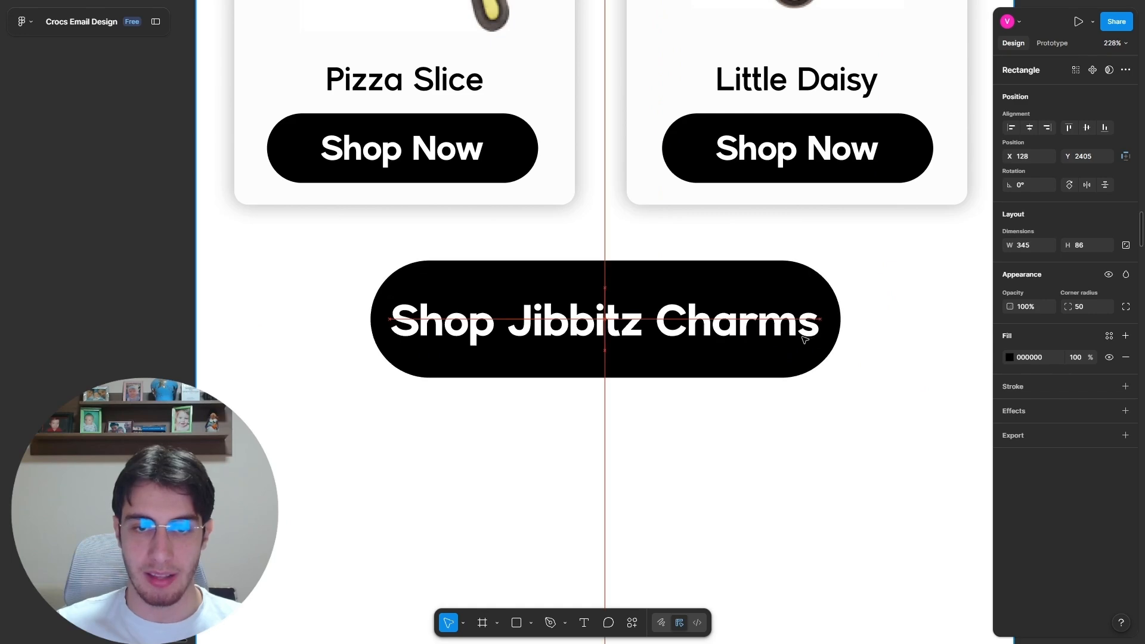
left_click_drag(840, 377, 833, 355)
scroll(592, 358, "down", 5)
left_click(866, 376)
left_click(640, 360)
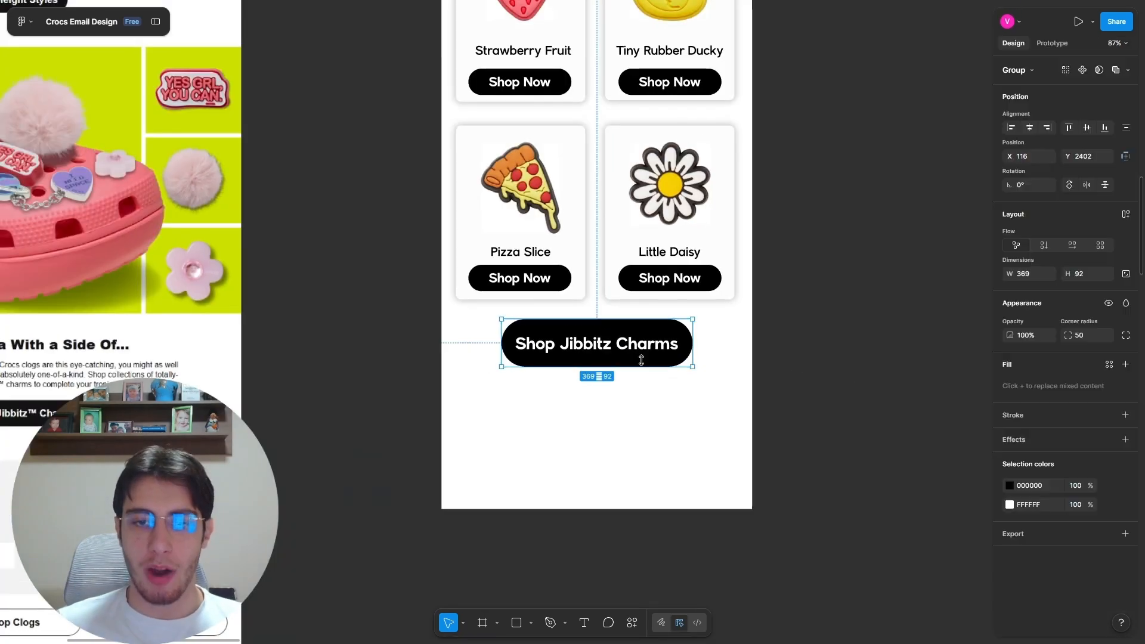
Step: Reduce the "Shop Jibbitz Charms" button background's height to 81 and recenter it vertically behind the label
double_click(627, 329)
scroll(625, 329, "up", 5)
double_click(629, 322)
key("Escape")
left_click_drag(606, 304, 605, 319)
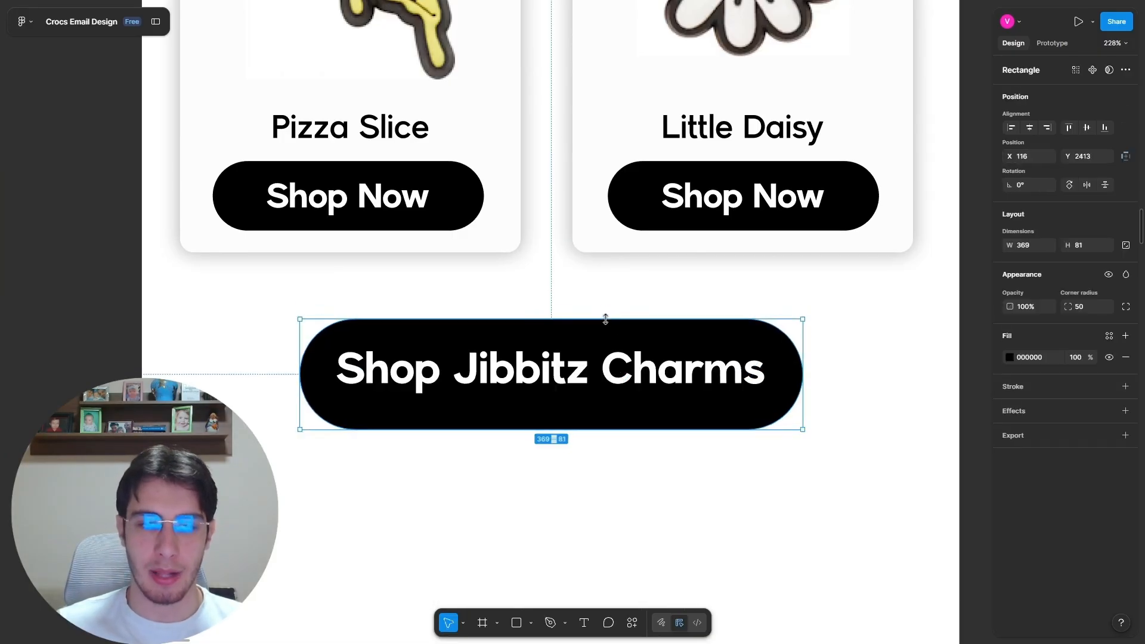
left_click_drag(619, 403, 620, 396)
scroll(620, 399, "down", 3)
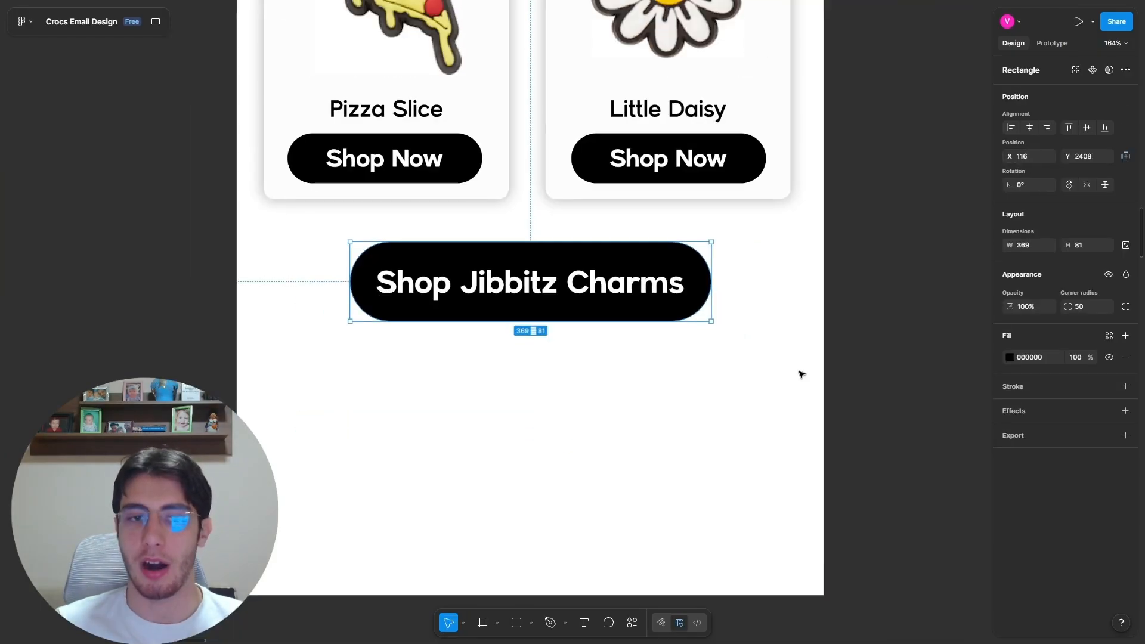
left_click(813, 375)
Step: Move the whole "Shop Jibbitz Charms" button up slightly to Y 2405
scroll(692, 368, "down", 5)
left_click(635, 337)
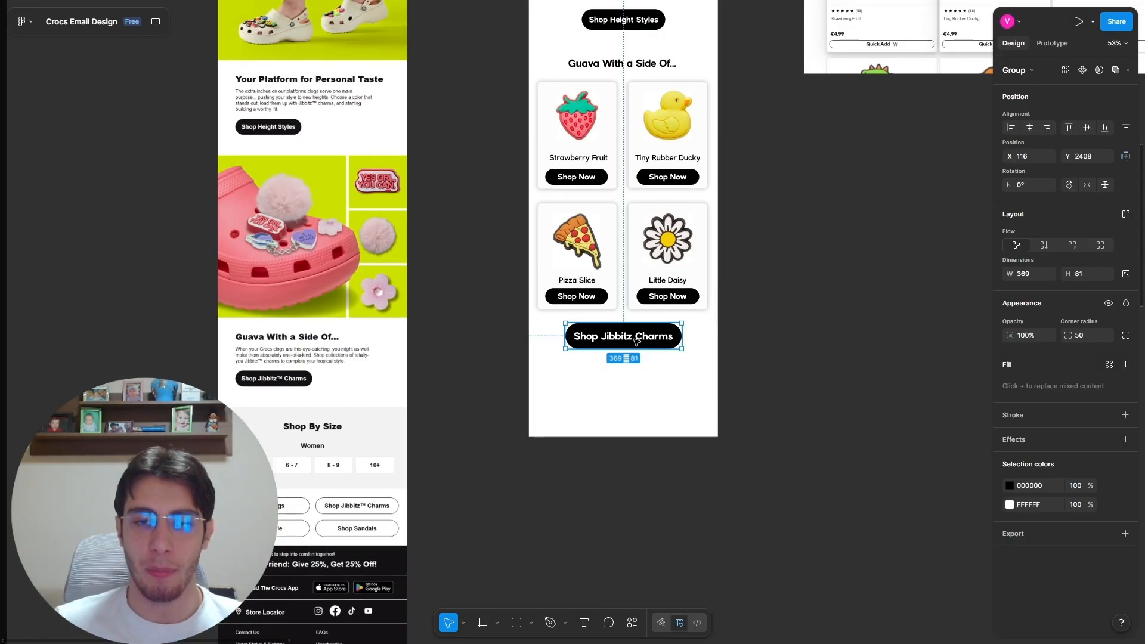
scroll(635, 338, "up", 5)
left_click_drag(735, 340, 734, 338)
Step: Review the redesigned email's sections, inspecting the Strawberry Fruit card's "Shop Now" button and the font size of the "Shop Platform Clogs" label
scroll(754, 361, "up", 7)
scroll(754, 360, "down", 5)
scroll(702, 361, "up", 3)
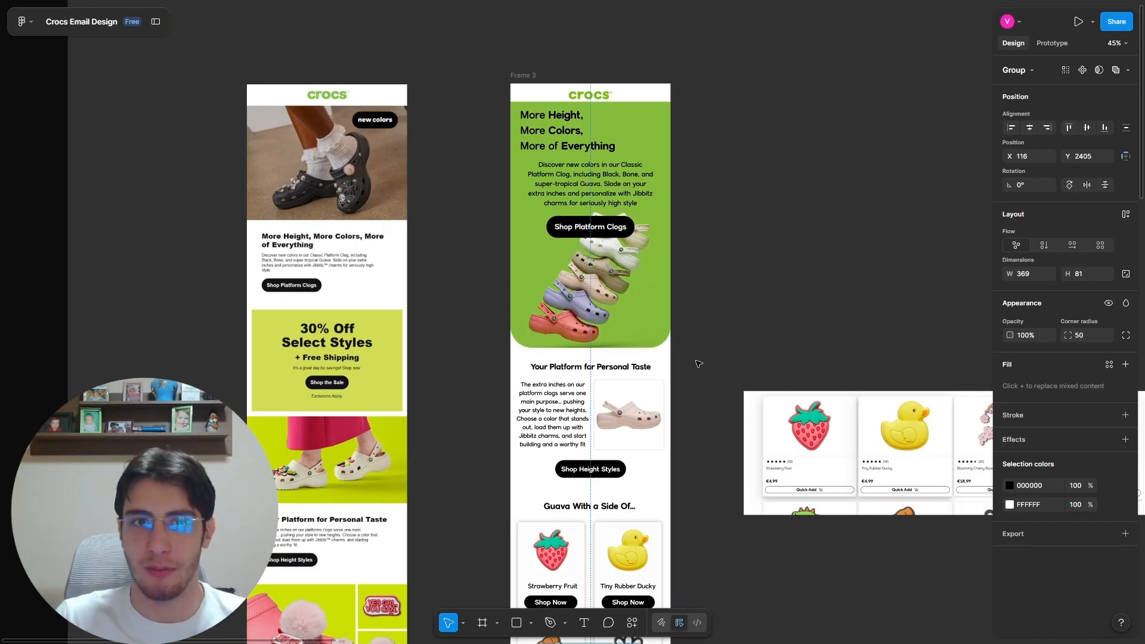
scroll(709, 357, "down", 3)
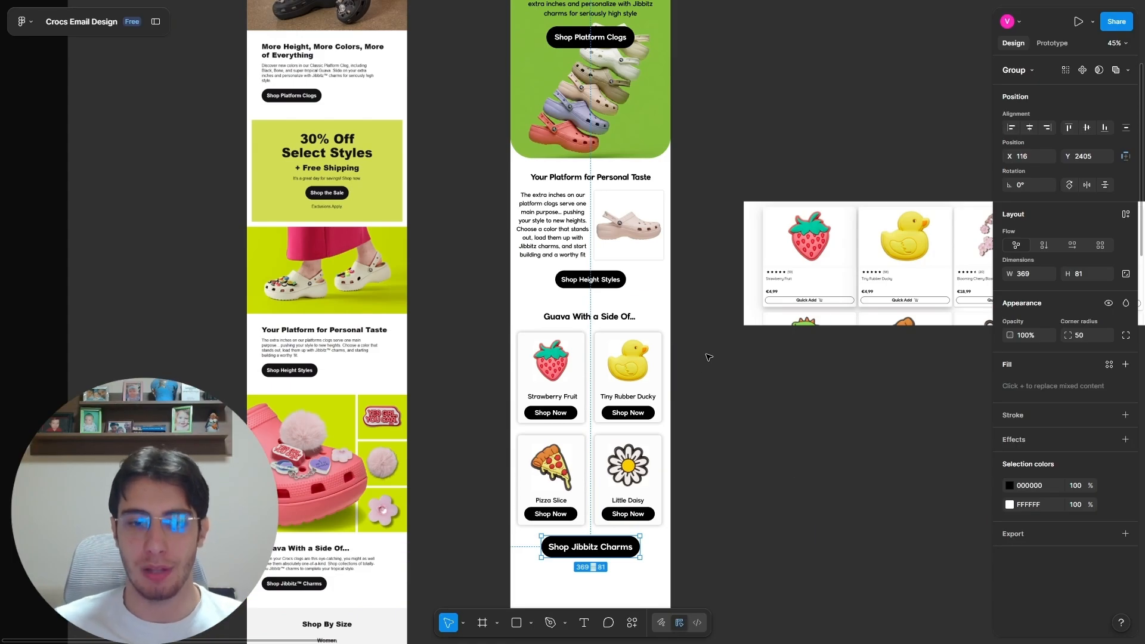
scroll(572, 352, "up", 2)
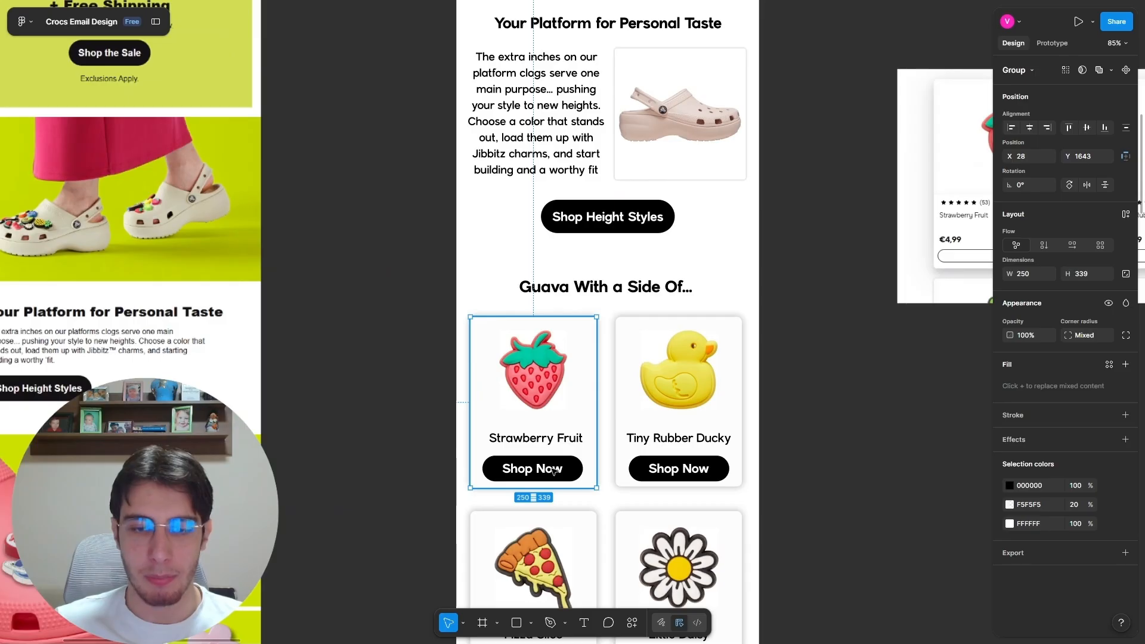
double_click(563, 468)
scroll(531, 442, "down", 3)
scroll(545, 262, "up", 3)
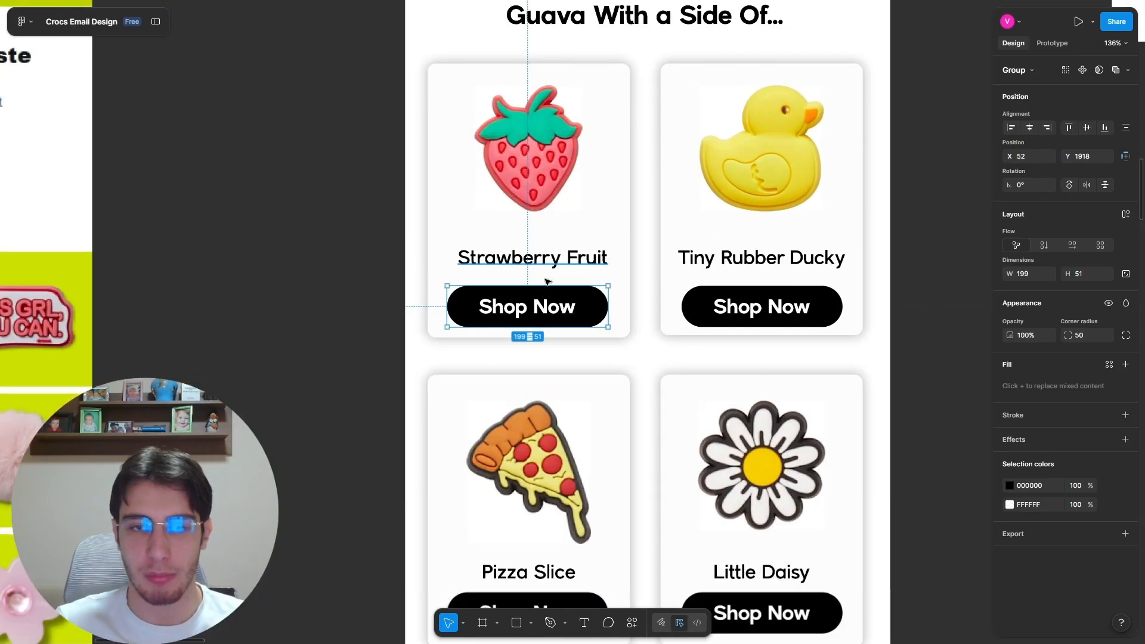
scroll(531, 281, "down", 5)
scroll(530, 281, "up", 5)
scroll(555, 239, "up", 4)
left_click(555, 239)
key("Escape")
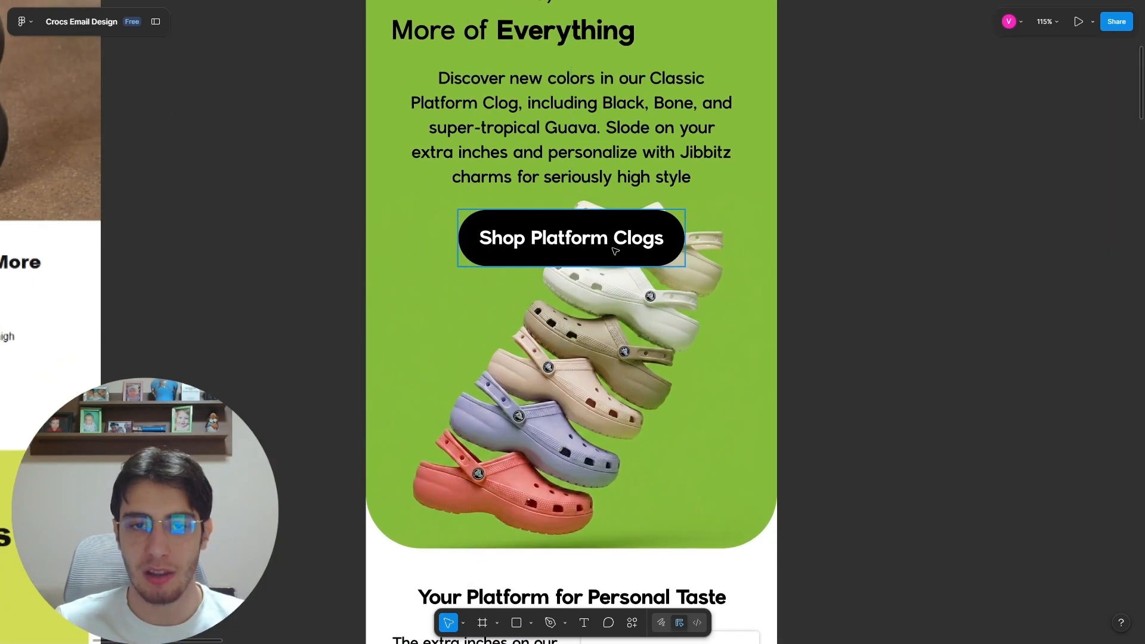
double_click(604, 247)
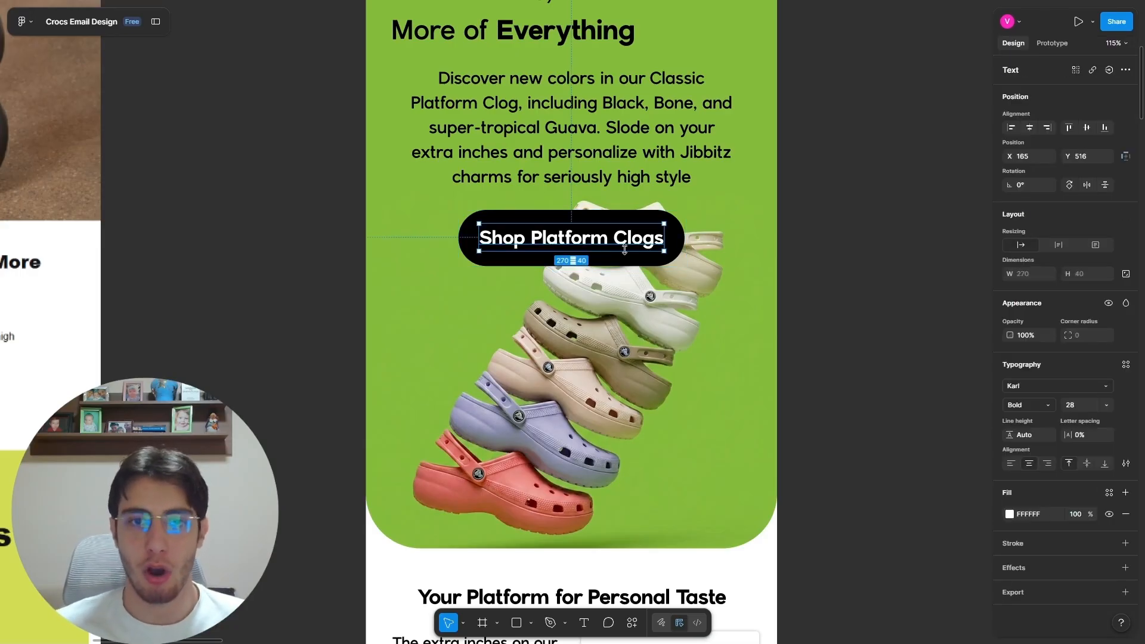
left_click(868, 205)
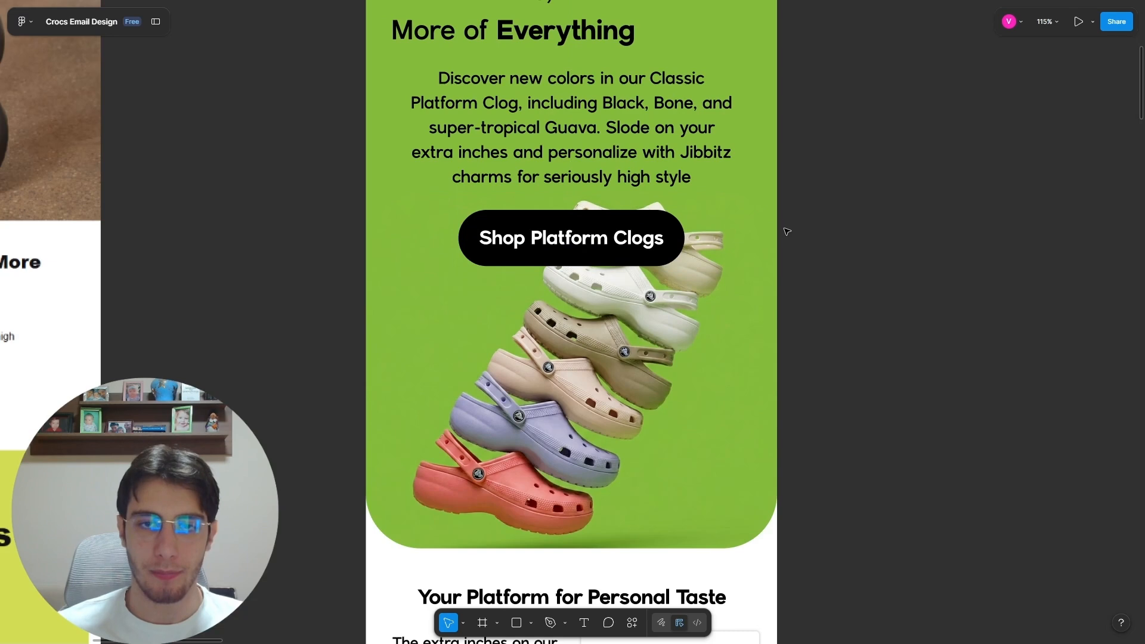
Step: Left-align the text of the hero paragraph above the "Shop Platform Clogs" button
scroll(775, 230, "up", 5)
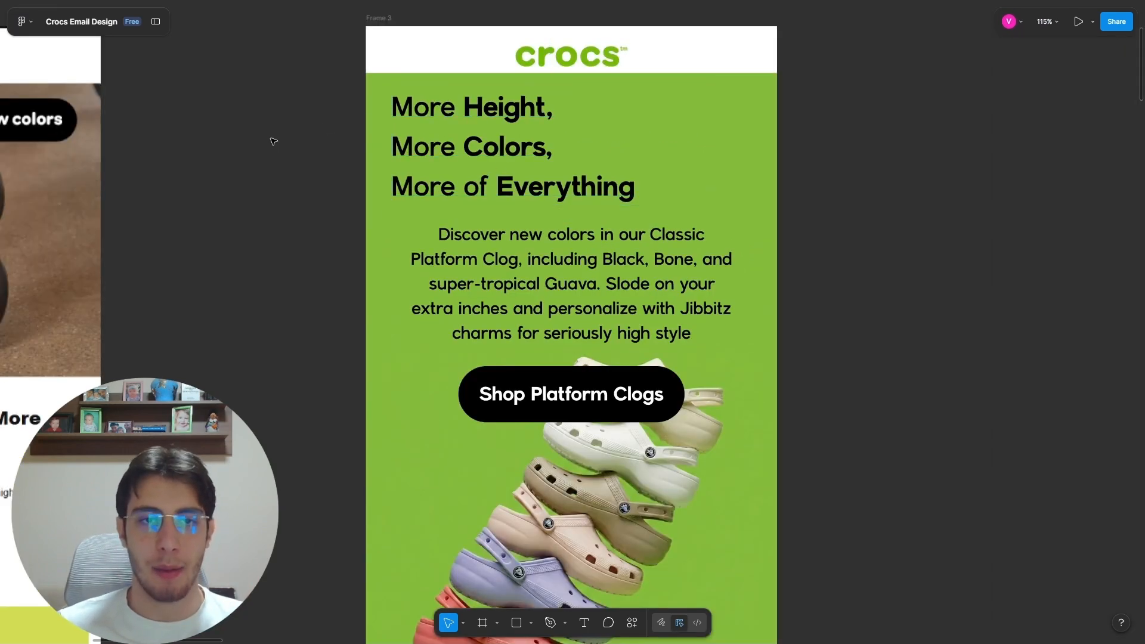
left_click(400, 115)
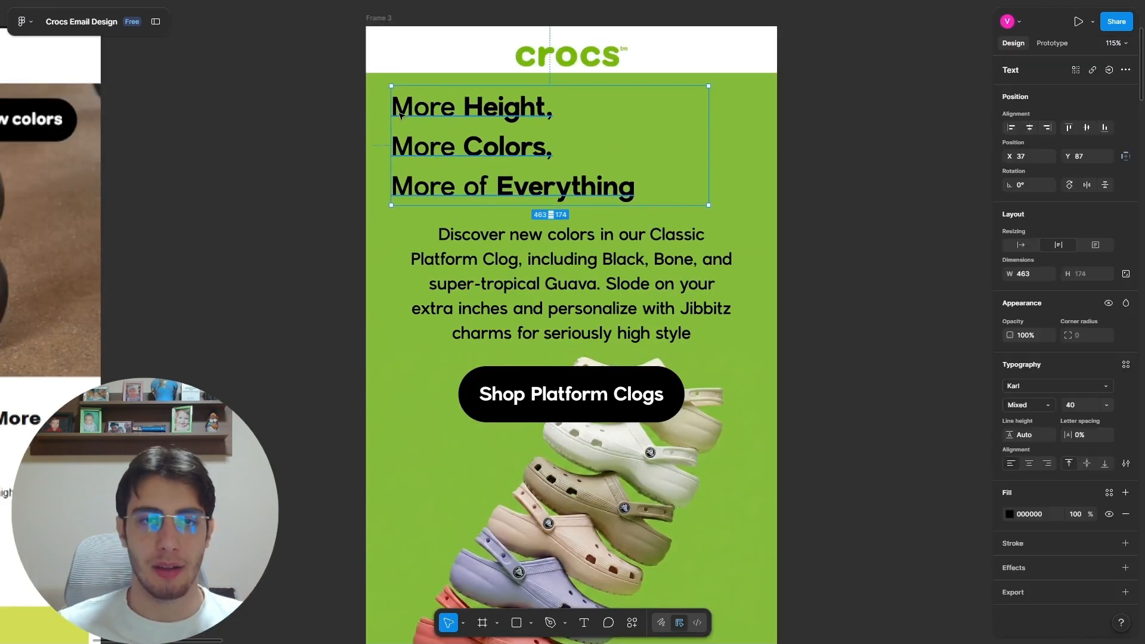
left_click(357, 180)
left_click(617, 403)
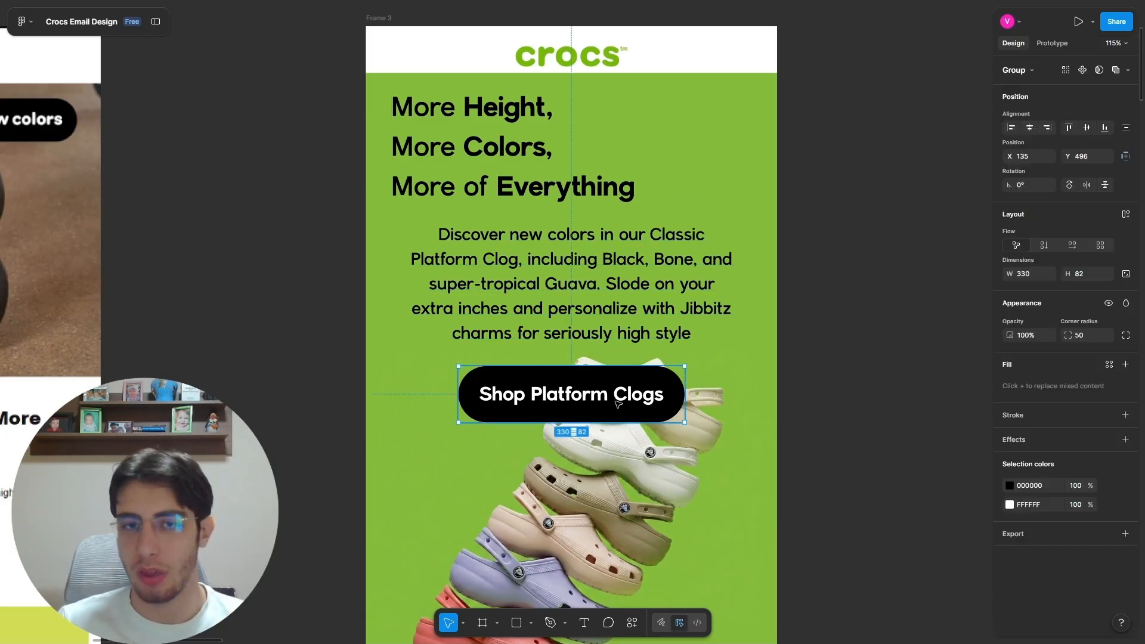
left_click(605, 310)
left_click(1011, 464)
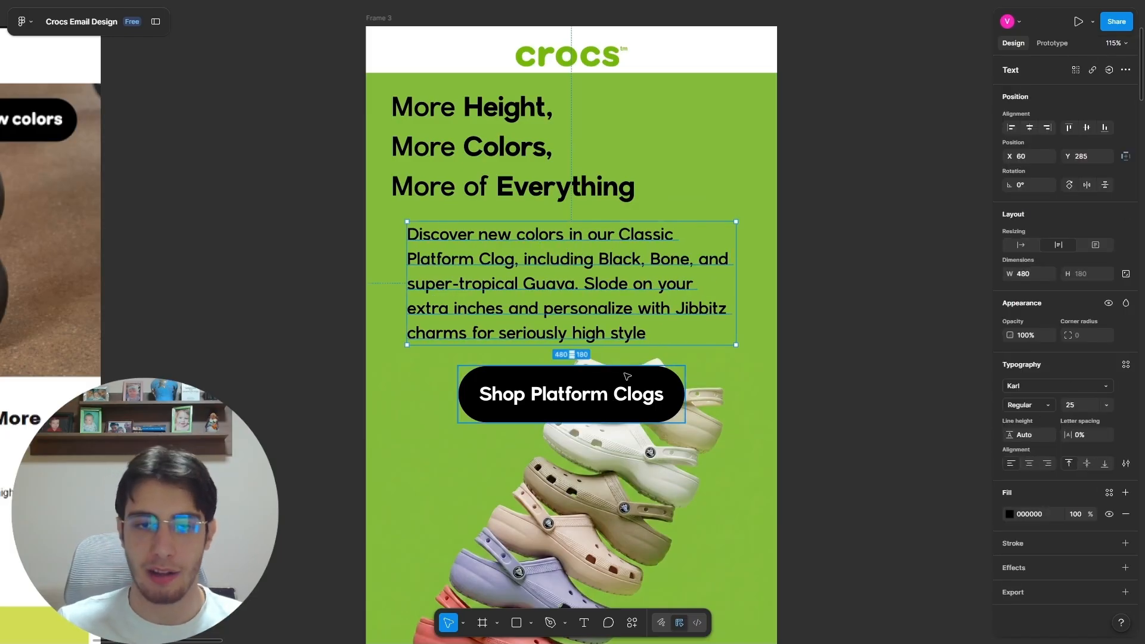
Step: Line up the hero content with the headline's left edge: paragraph at X 37, Y 280 and "Shop Platform Clogs" button at X 43, Y 492
left_click_drag(611, 391, 559, 392)
left_click_drag(566, 275, 535, 269)
left_click_drag(535, 401, 524, 398)
scroll(720, 342, "down", 3)
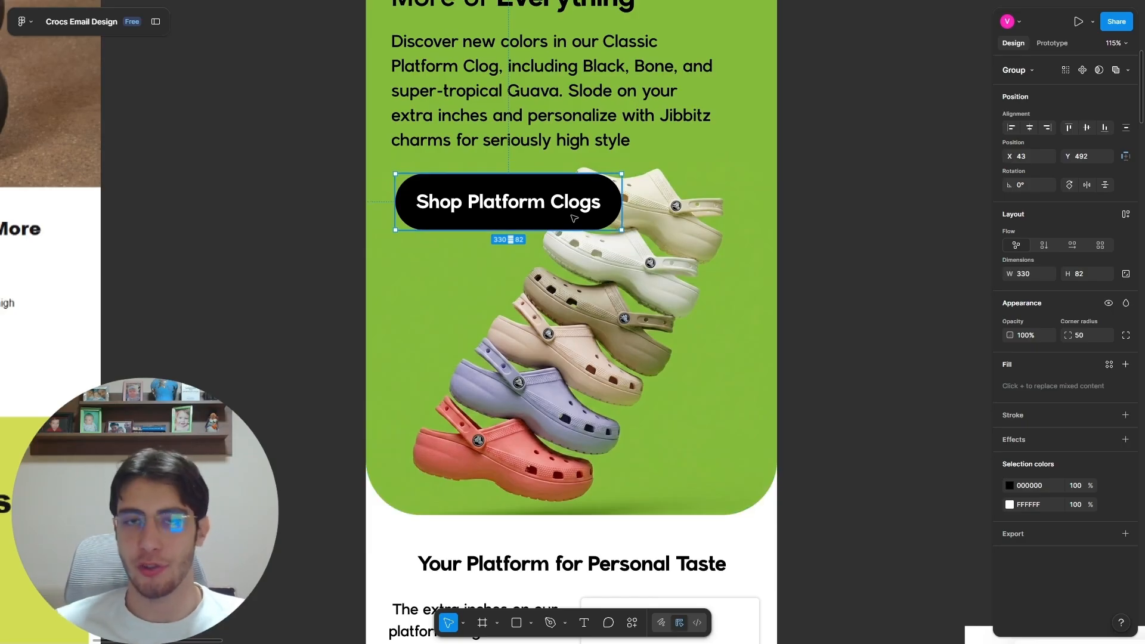
scroll(573, 218, "up", 1)
scroll(836, 289, "up", 4)
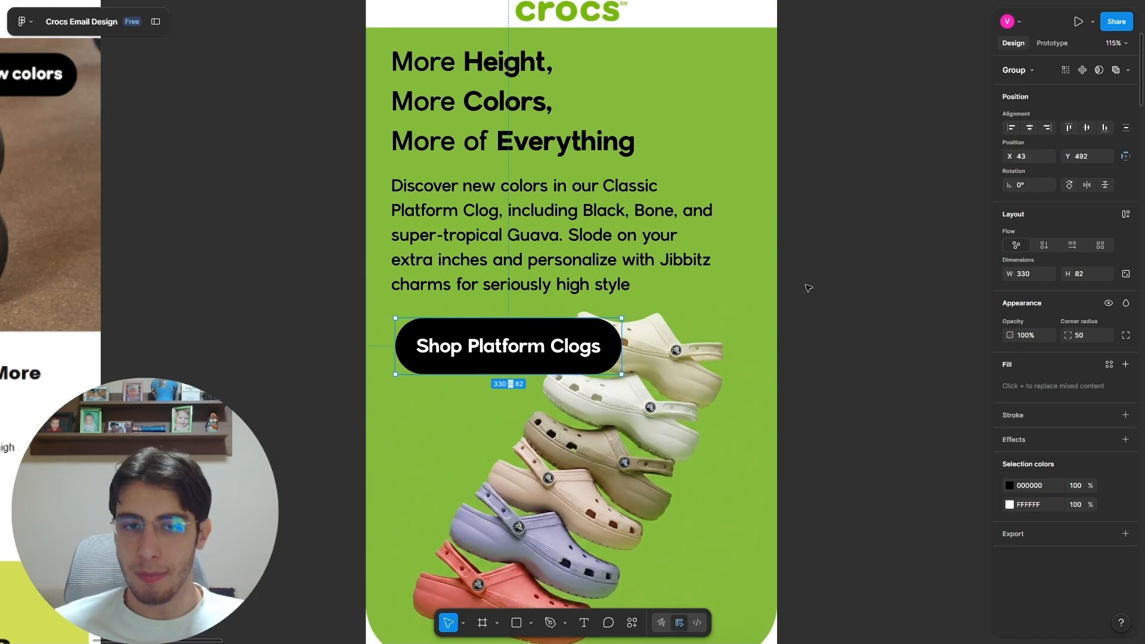
left_click(842, 325)
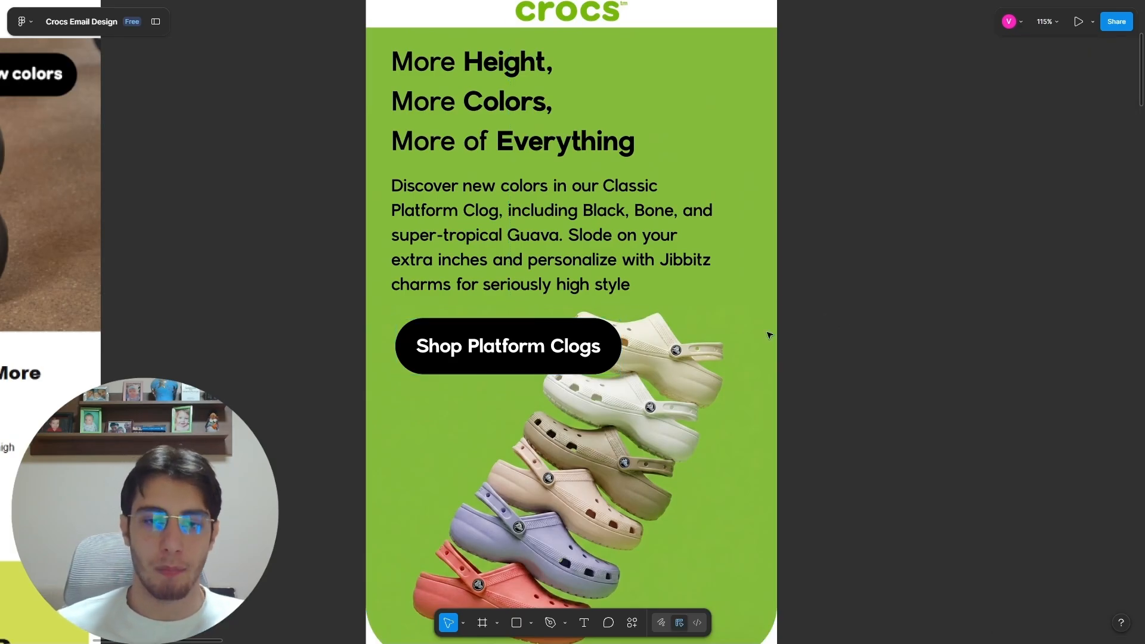
left_click(470, 341)
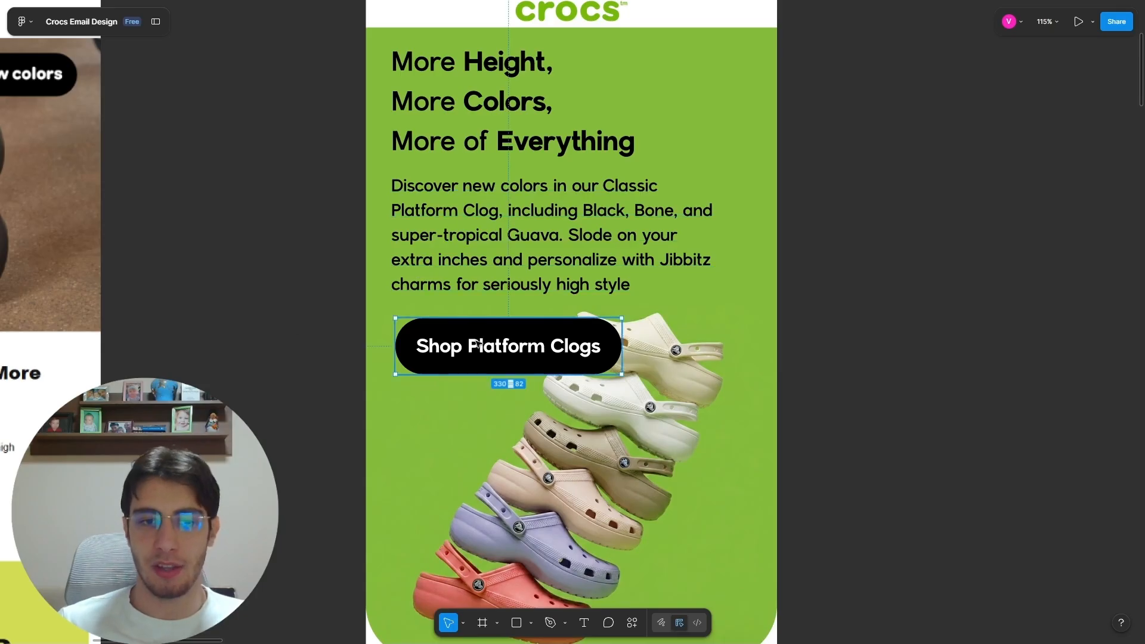
left_click(817, 360)
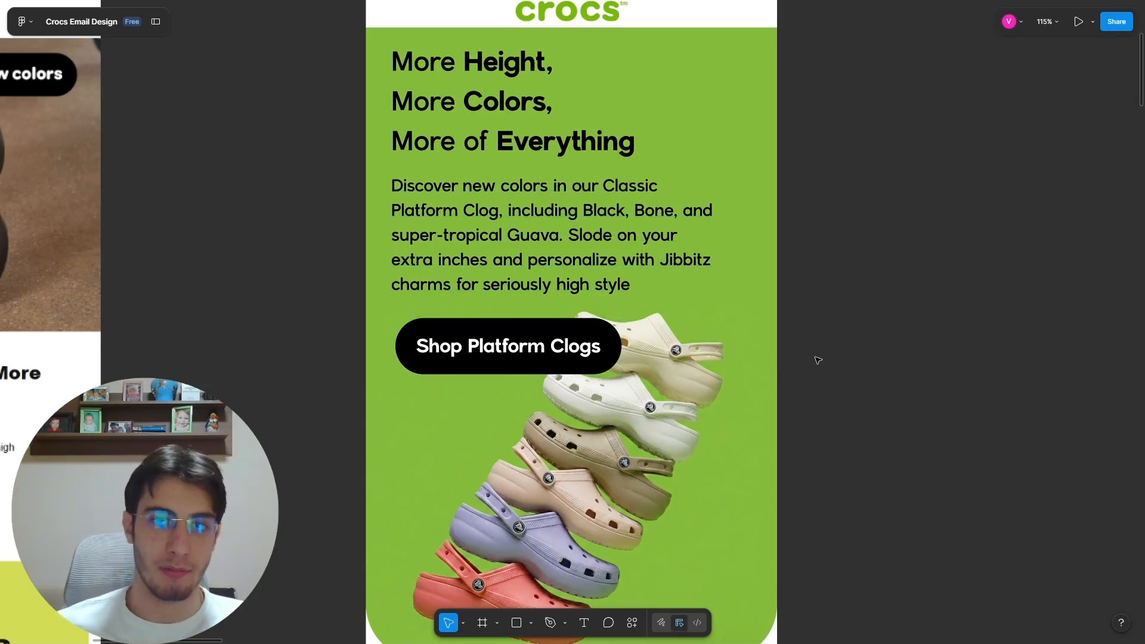
Step: Move the "Shop Platform Clogs" button back to the email's horizontal center, slightly lower below the paragraph
left_click(541, 278)
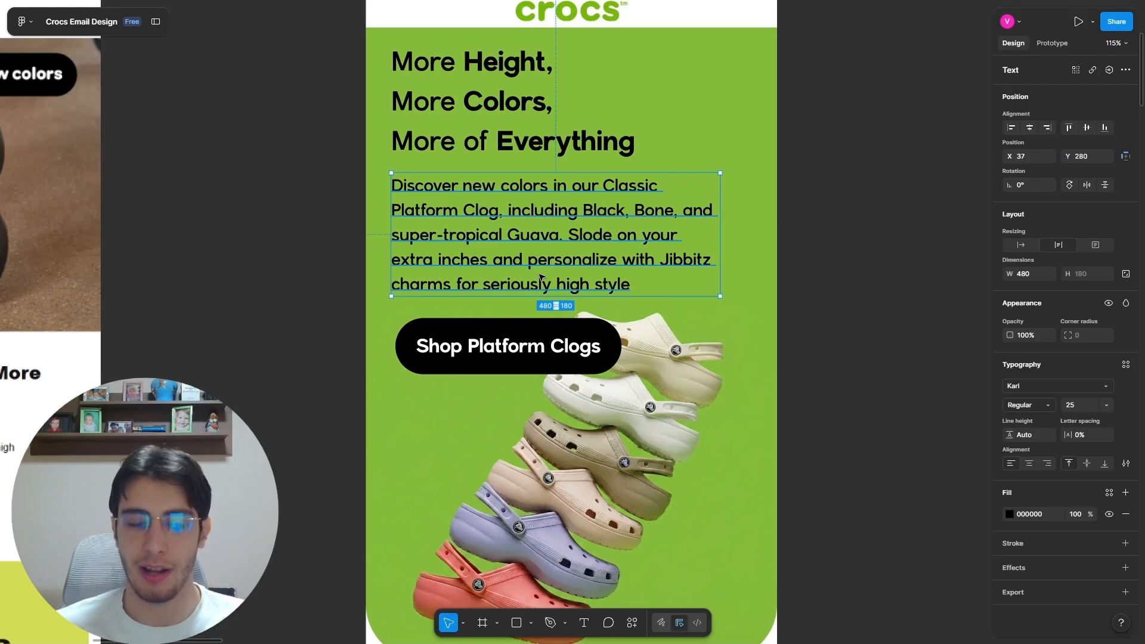
left_click(536, 354)
left_click_drag(529, 346, 588, 347)
Step: Center-align the hero paragraph's text and move its text box to X 60, keeping Y 280
left_click(593, 290)
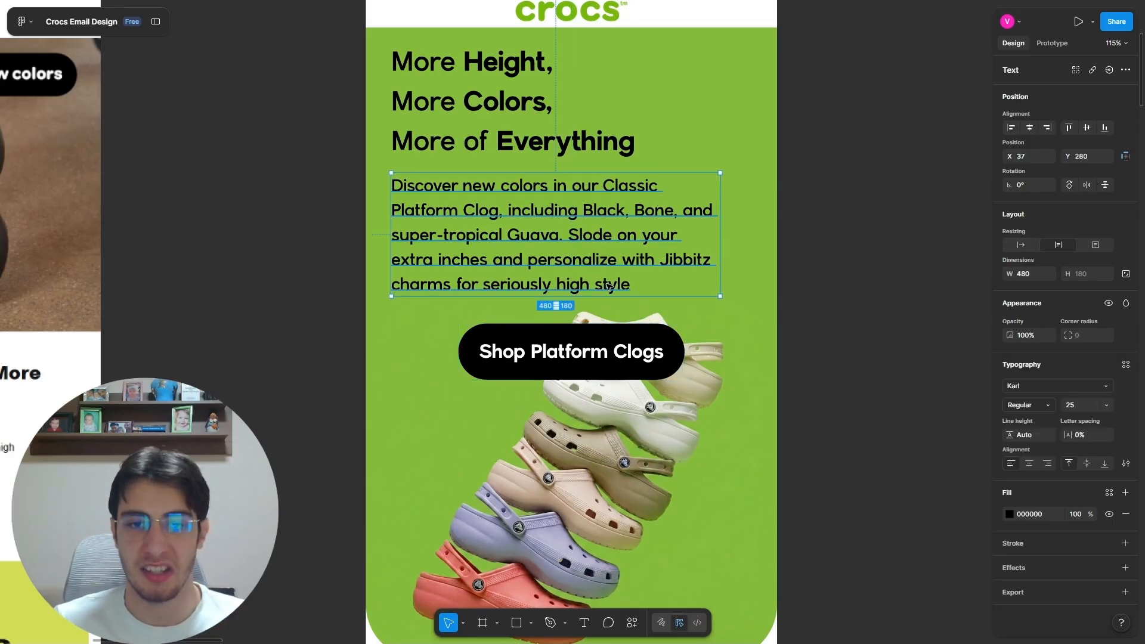
left_click(1029, 463)
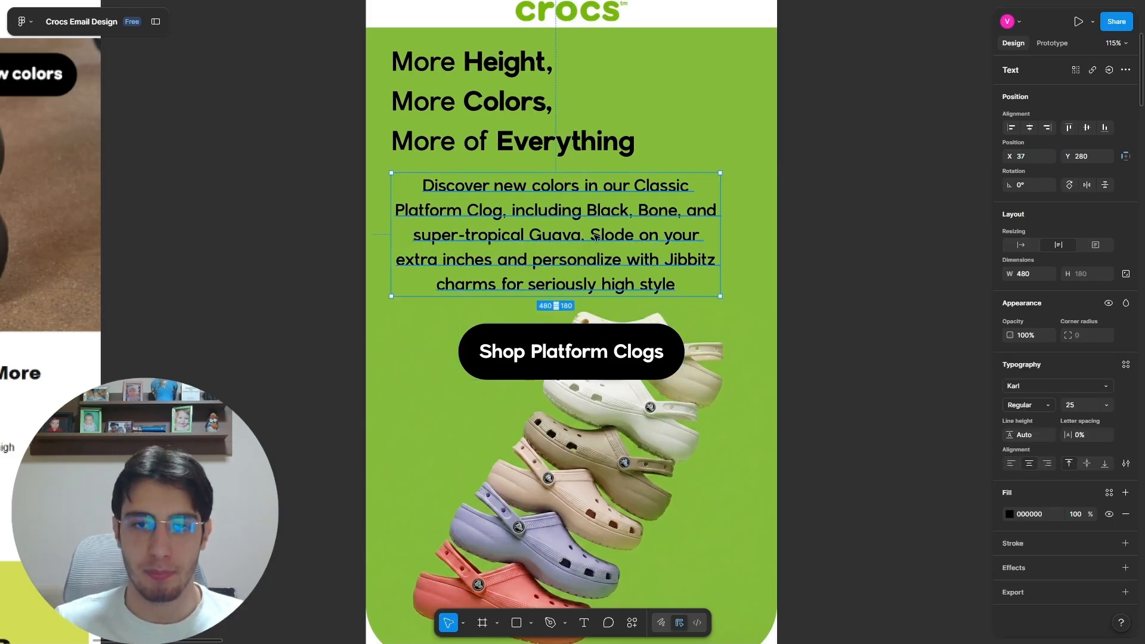
left_click_drag(595, 237, 610, 237)
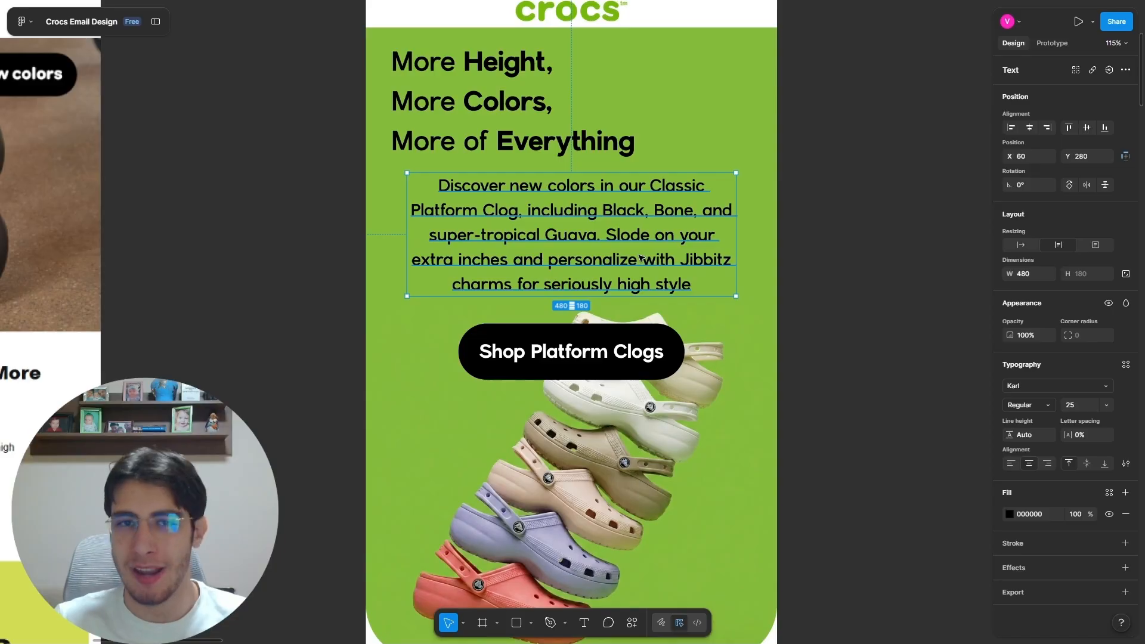
left_click(813, 268)
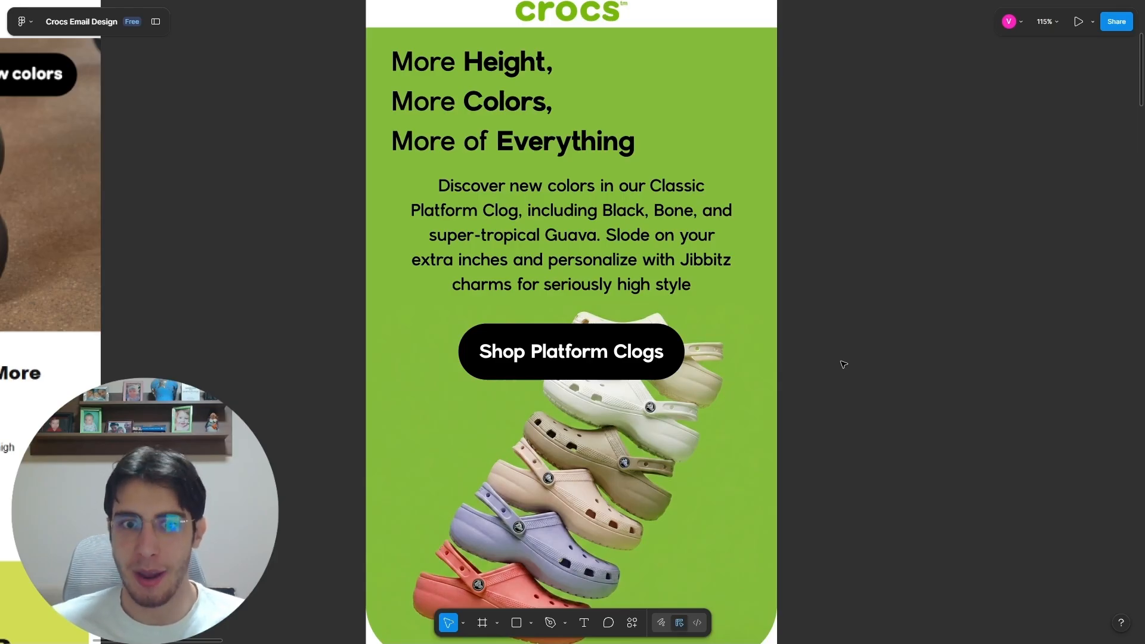
Step: Shorten the email frame to a height of 2510 so it ends just below the "Shop Jibbitz Charms" button
scroll(840, 358, "down", 15)
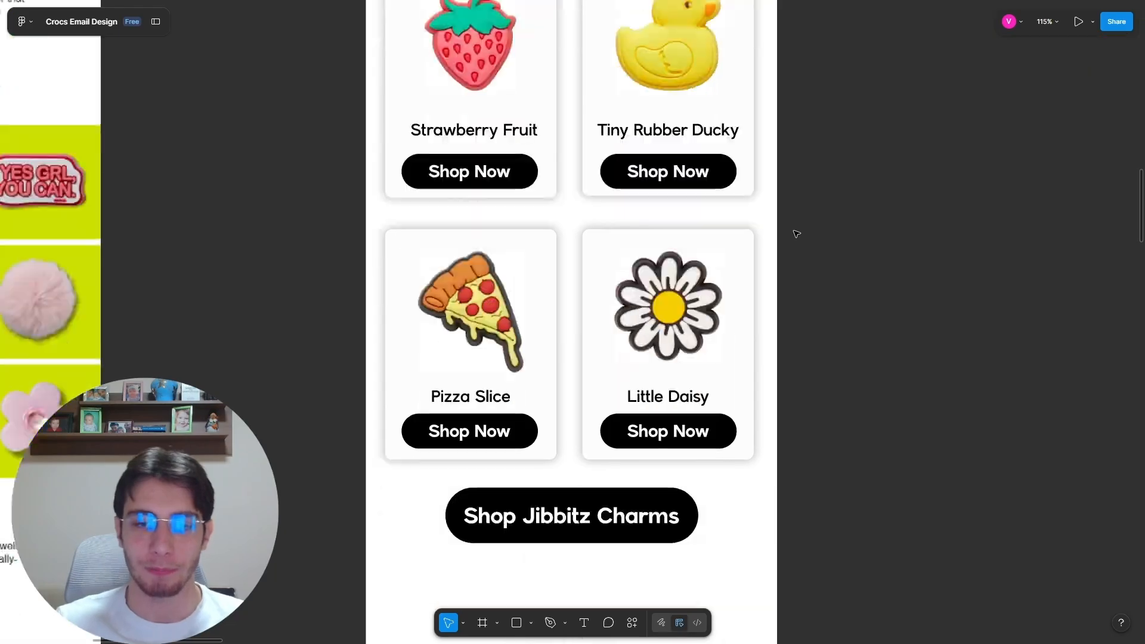
scroll(709, 279, "down", 5)
scroll(709, 280, "down", 4)
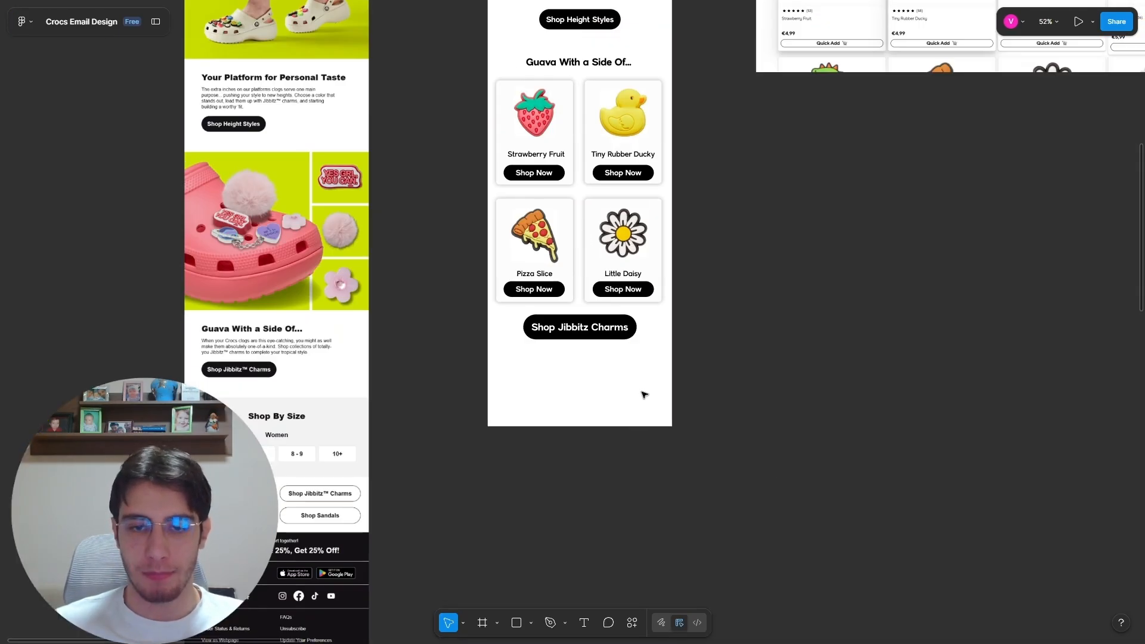
scroll(761, 393, "up", 8)
left_click(498, 164)
scroll(715, 276, "down", 9)
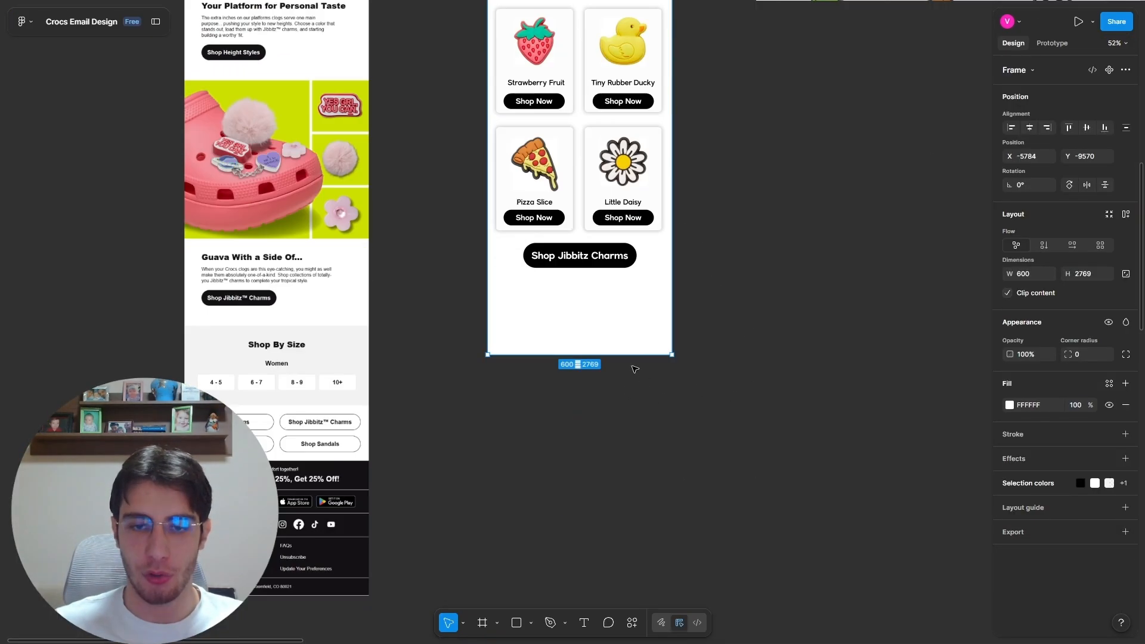
left_click_drag(632, 354, 632, 275)
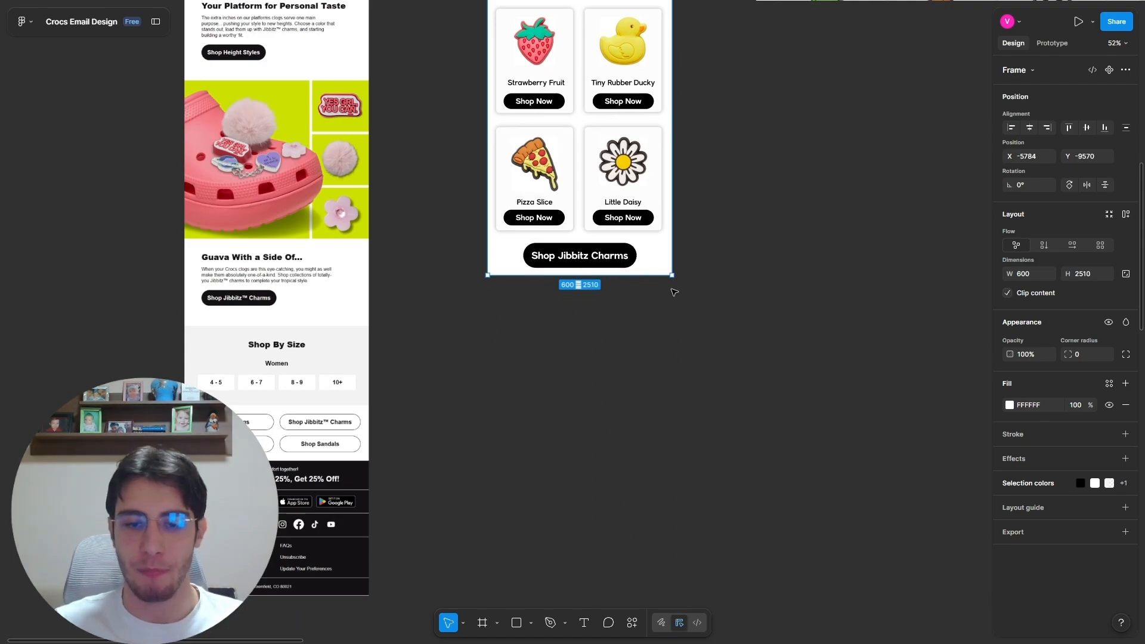
Step: Place a copy of the hero's green 85BC3C rectangle at the bottom of the email, behind the lower Jibbitz cards and button
scroll(668, 268, "up", 8)
left_click(646, 44)
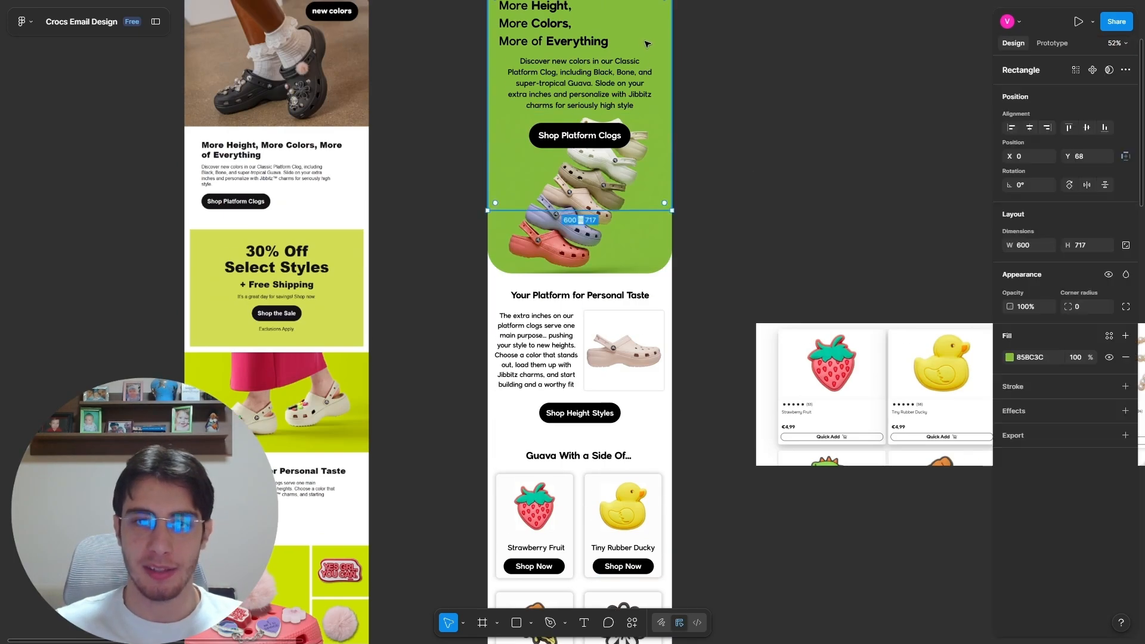
scroll(647, 43, "down", 5)
scroll(739, 233, "up", 11)
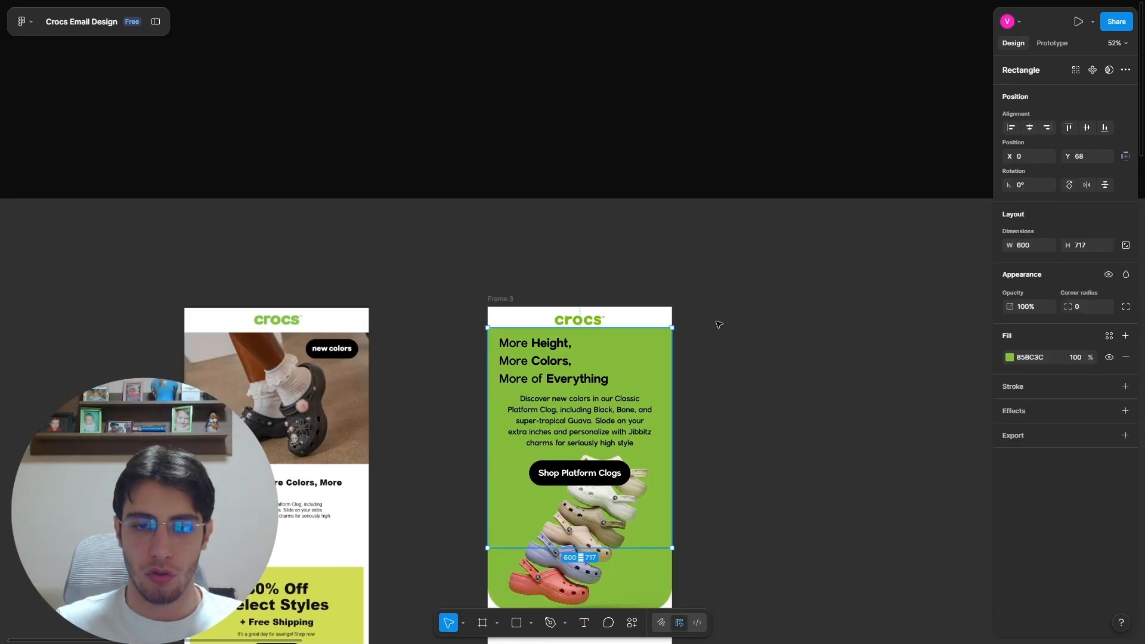
scroll(718, 327, "down", 1)
scroll(652, 322, "down", 10)
left_click_drag(634, 298, 634, 337)
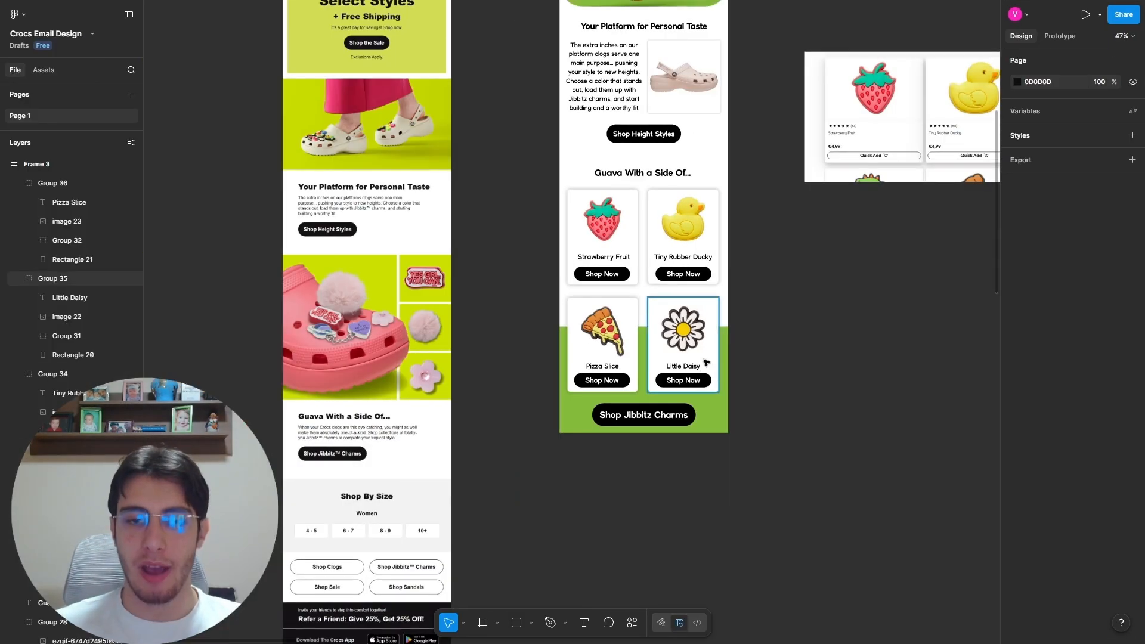
Step: Lower the top edge of the bottom green rectangle to Y 2254, making it 600 × 256
scroll(709, 390, "up", 2)
left_click(726, 398)
left_click_drag(724, 302, 721, 347)
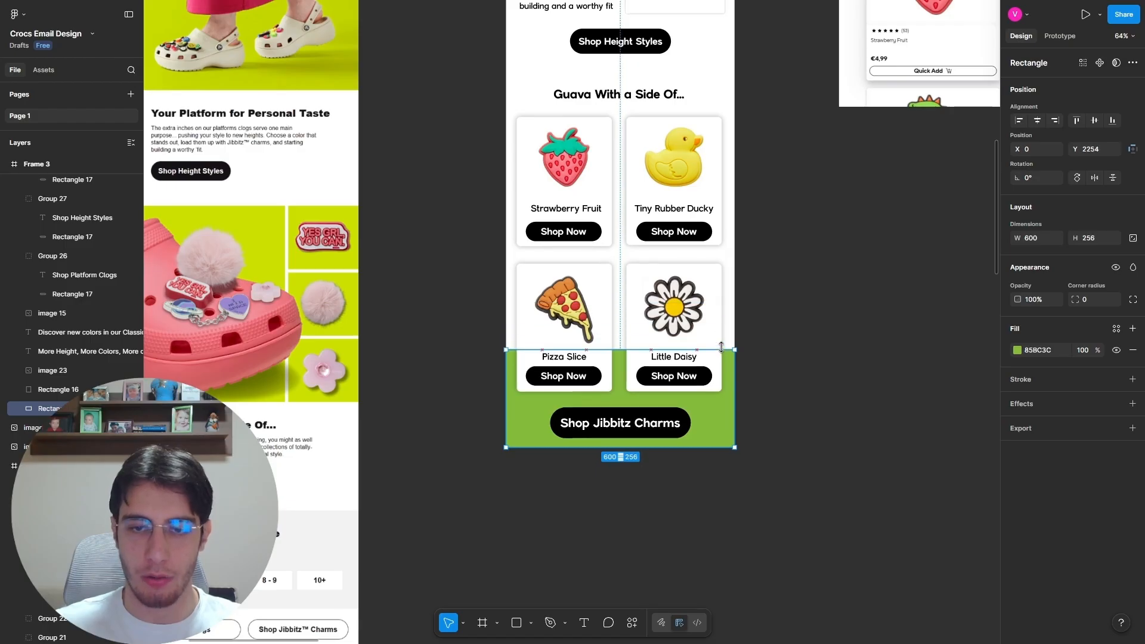
Step: Raise the bottom green rectangle's top-right corner point to Y 2026.5 to give it a slanted upper edge
scroll(720, 347, "up", 5)
double_click(728, 381)
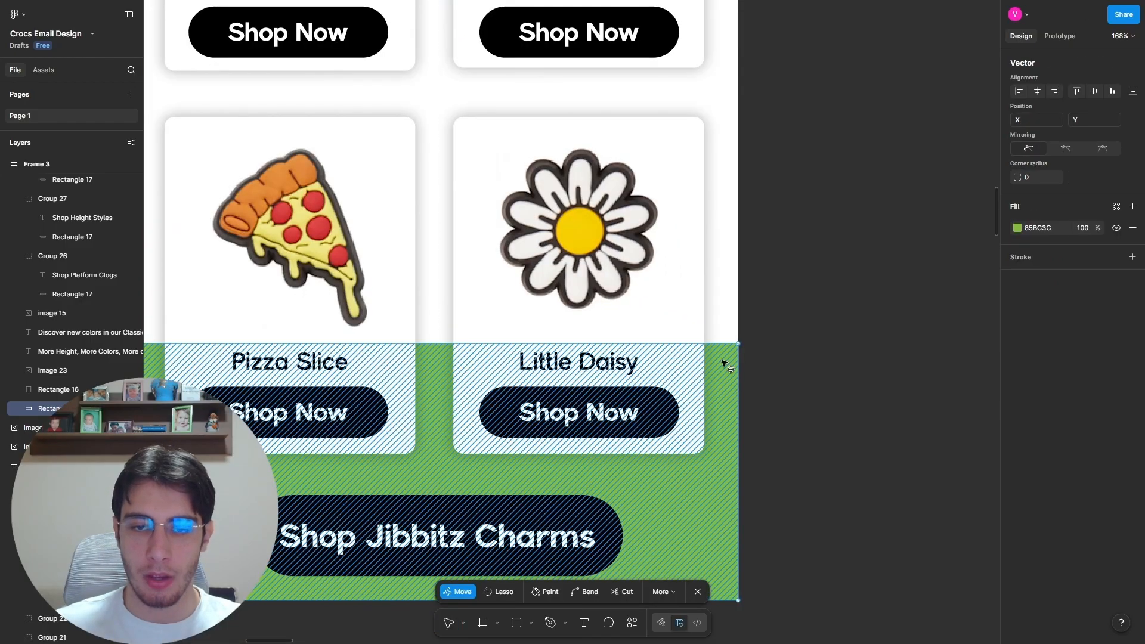
key("Escape")
double_click(726, 364)
left_click(739, 345)
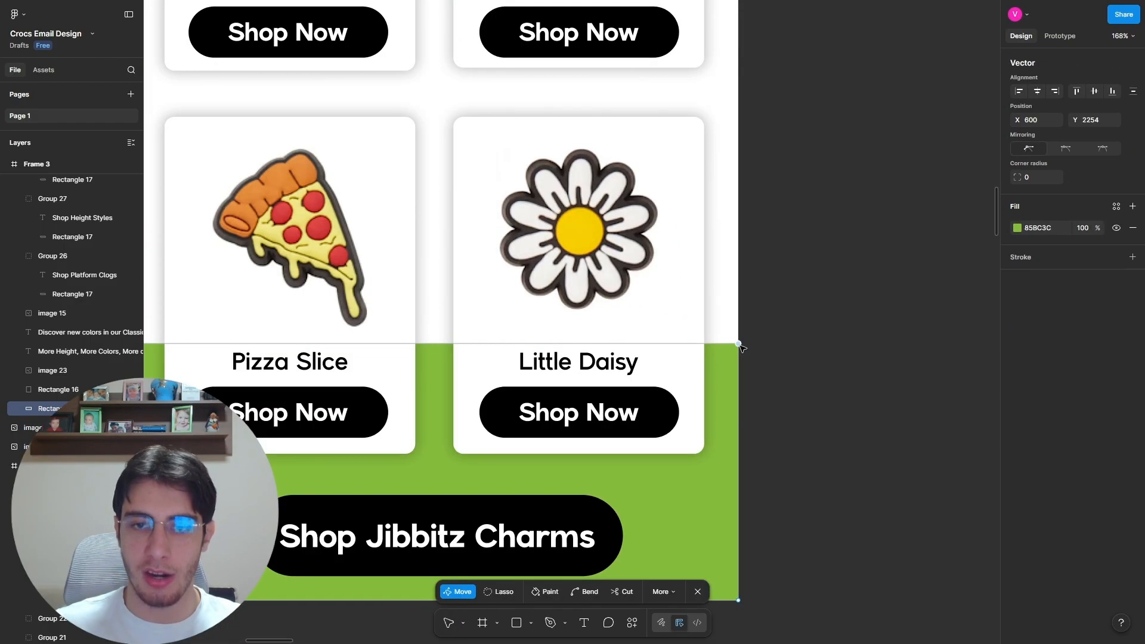
left_click_drag(740, 344, 738, 115)
scroll(770, 133, "down", 8)
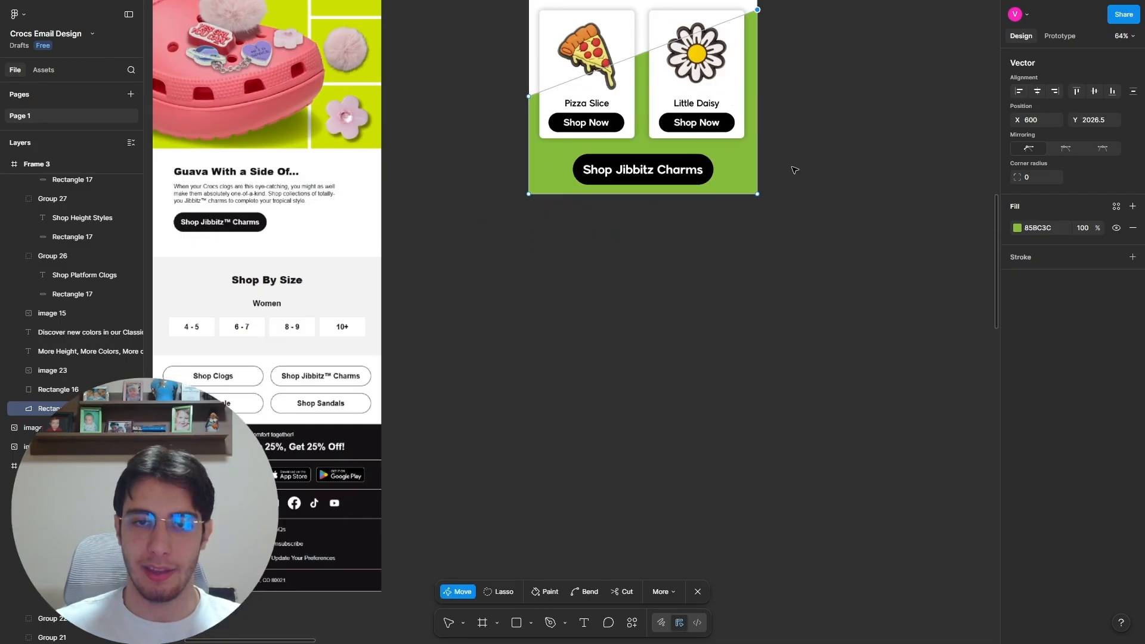
left_click(822, 208)
key("Escape")
Step: Lower the slanted green shape's top-right corner point to Y 2066.5, making the slope gentler
scroll(817, 220, "up", 5)
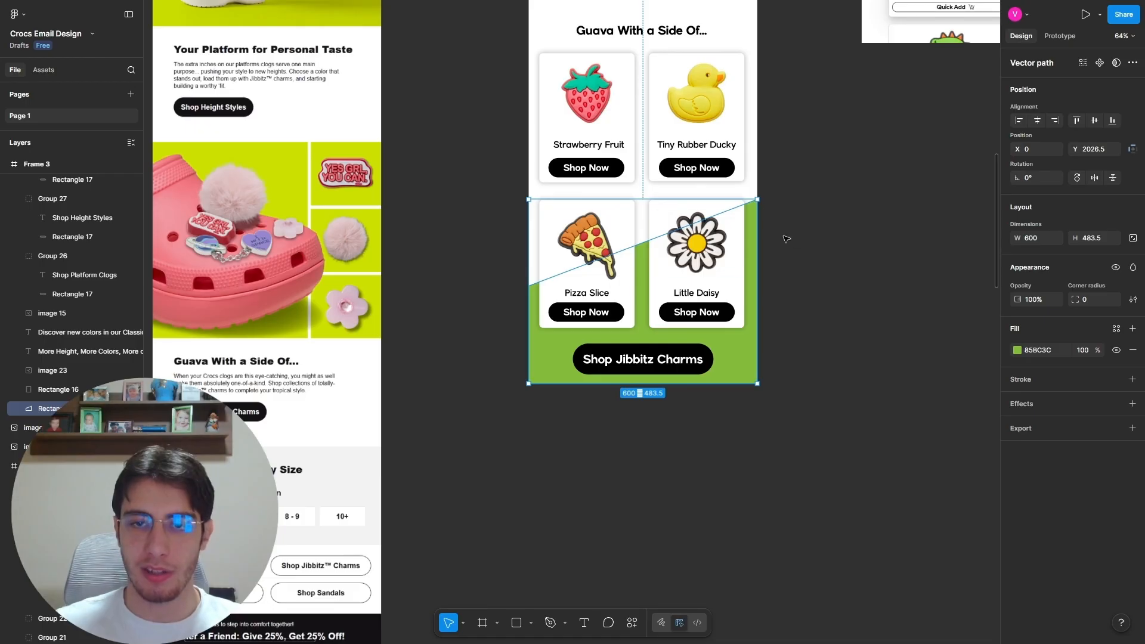
scroll(753, 214, "up", 5)
double_click(752, 214)
left_click_drag(761, 173, 760, 214)
scroll(766, 218, "down", 5)
key("Escape")
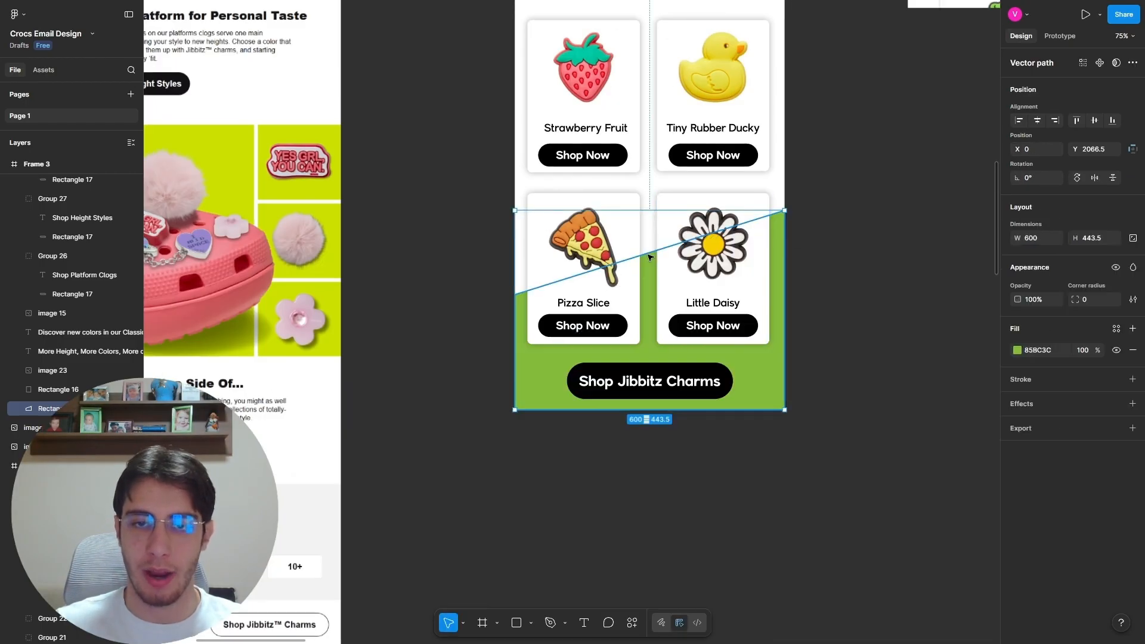
Step: Stretch the slanted green shape upward to Y 2028 with a height of 482, level with the tops of the lower cards
double_click(646, 273)
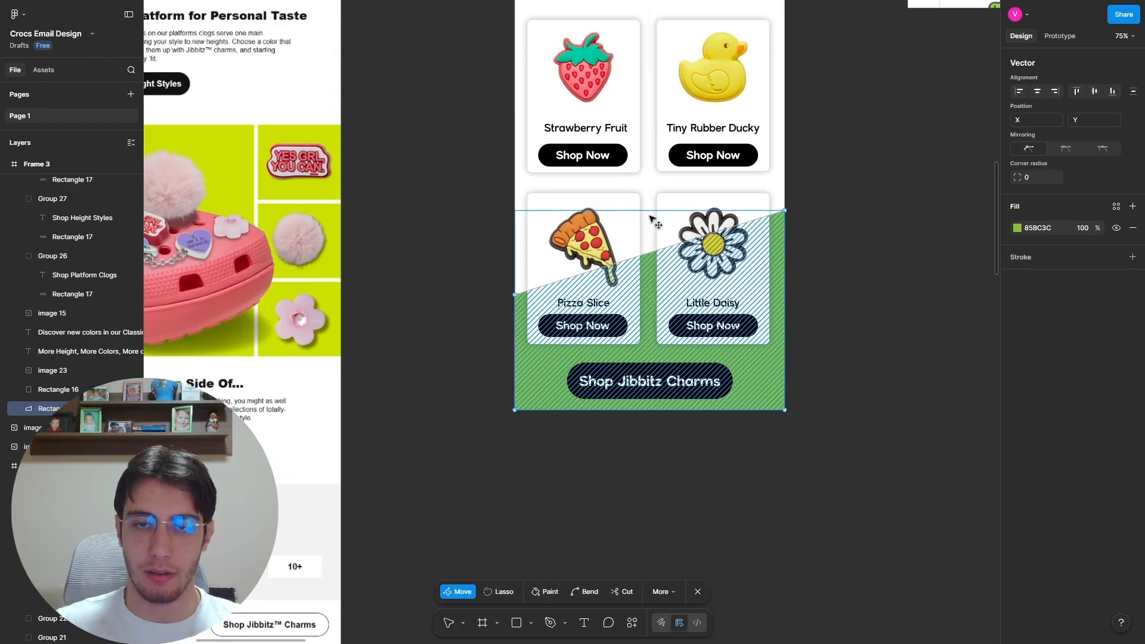
key("Escape")
left_click_drag(650, 211, 650, 193)
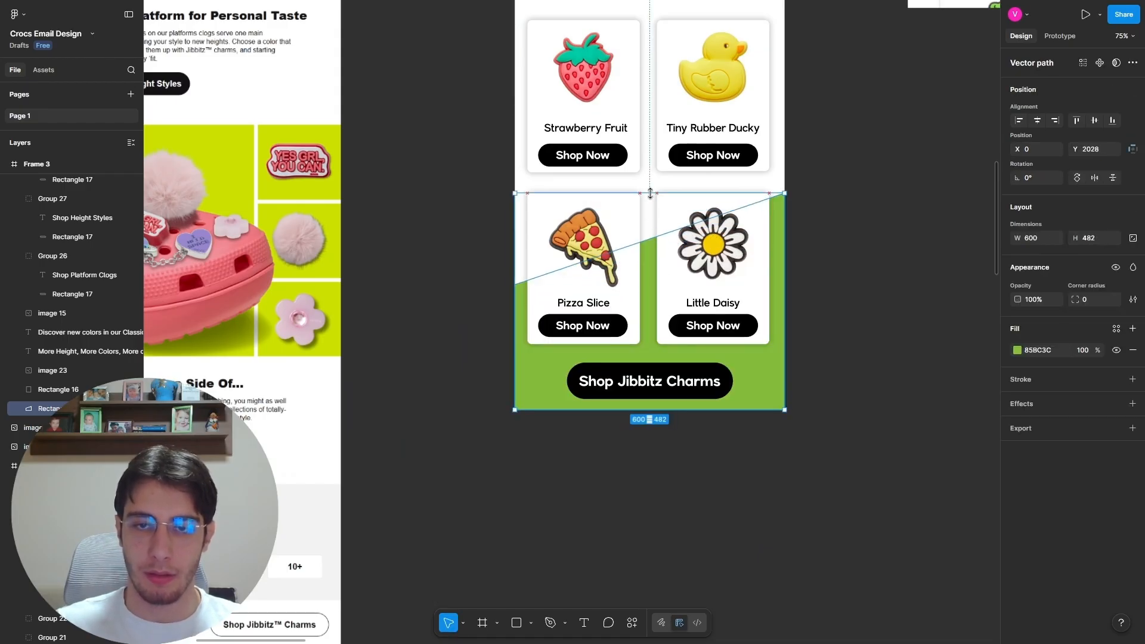
left_click(876, 252)
Step: Place a copy of the hero's 600 × 520 clog stack image on the empty canvas beside the email
scroll(774, 250, "down", 5)
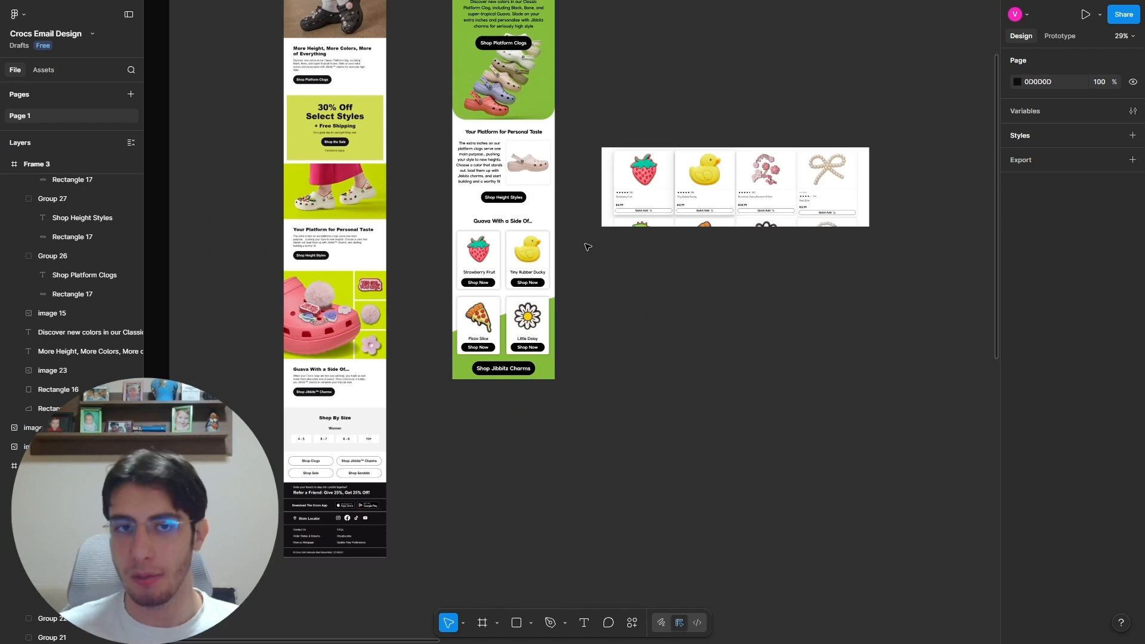
left_click(540, 83)
scroll(540, 84, "up", 3)
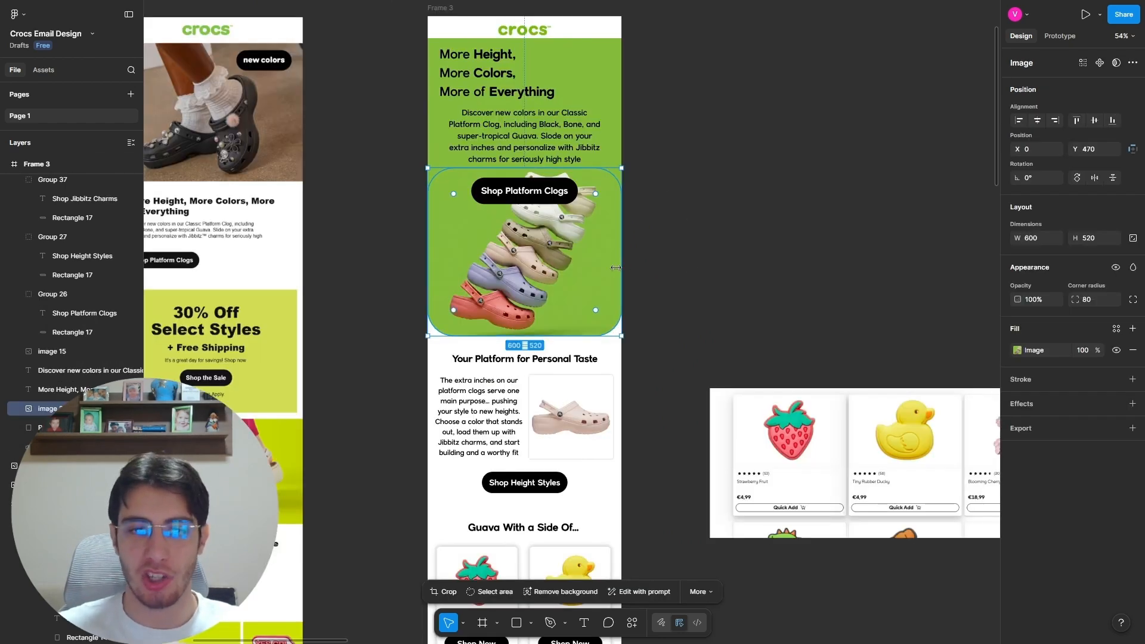
left_click_drag(583, 269, 812, 251)
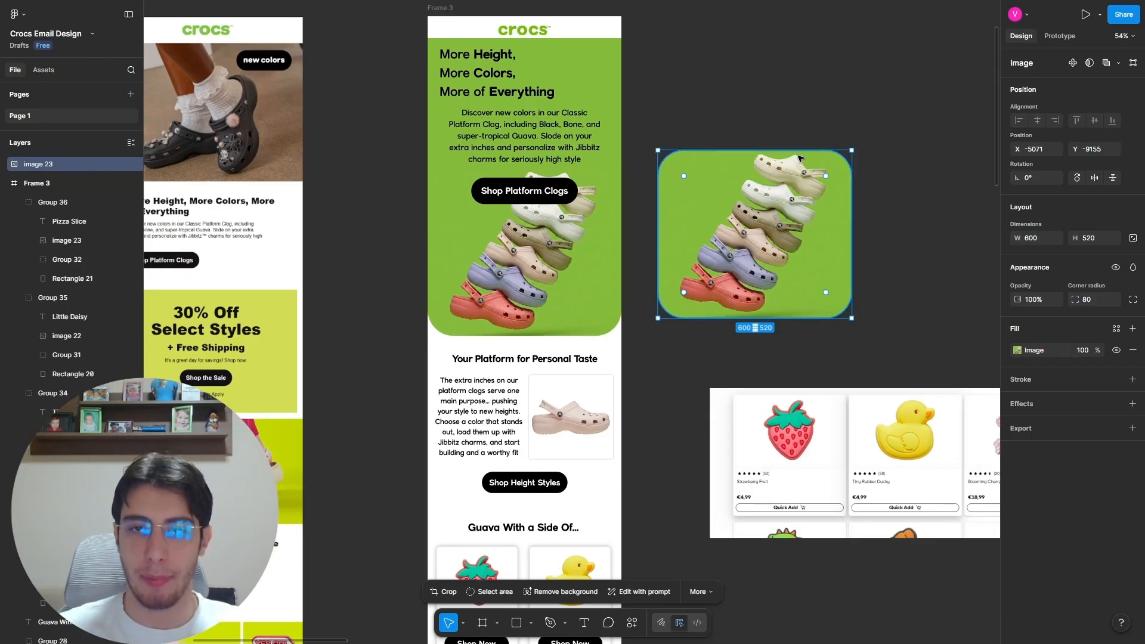
Step: Move the cut-out clog stack image over the cards of the "Guava With a Side Of..." section and send it to the back
scroll(695, 185, "down", 5)
scroll(483, 332, "up", 5)
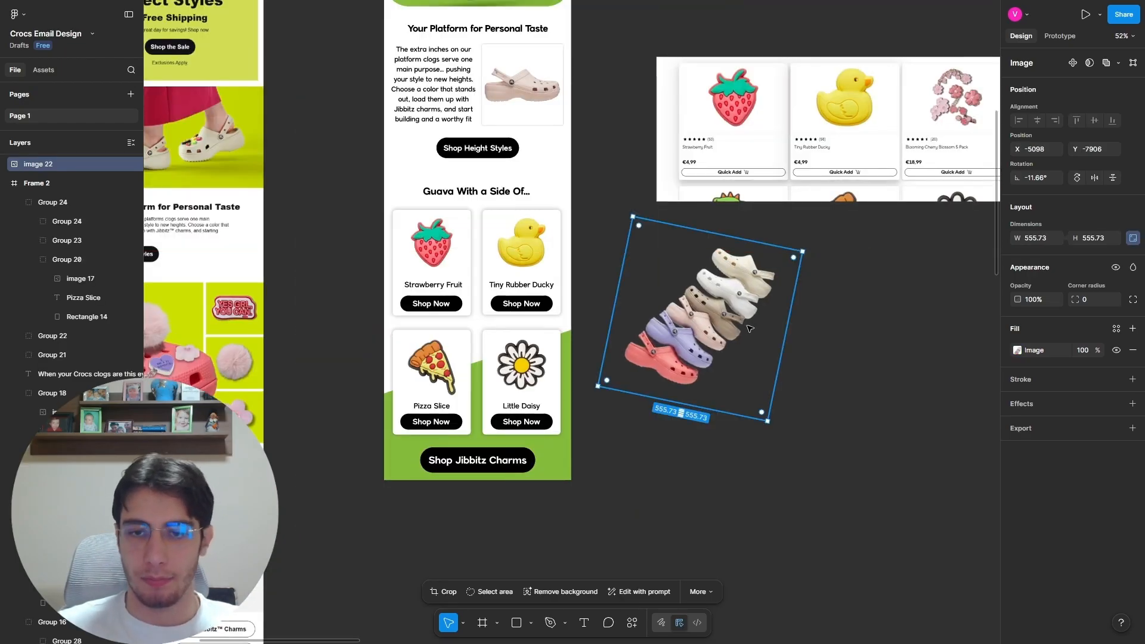
scroll(716, 380, "up", 3)
scroll(716, 380, "down", 3)
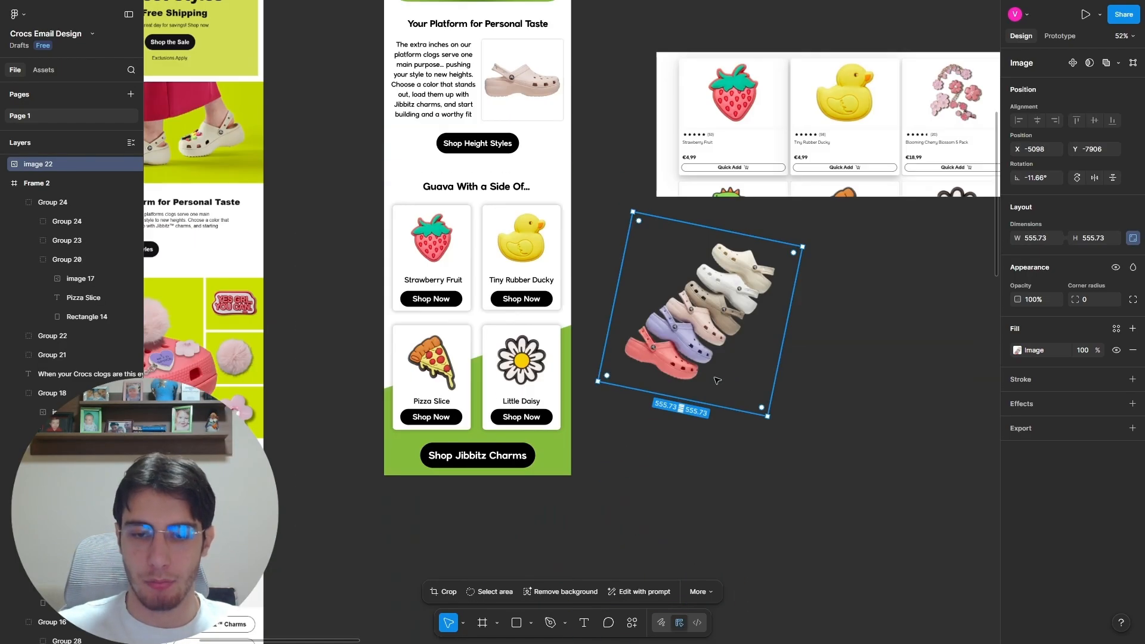
scroll(717, 380, "up", 2)
left_click_drag(717, 380, 459, 312)
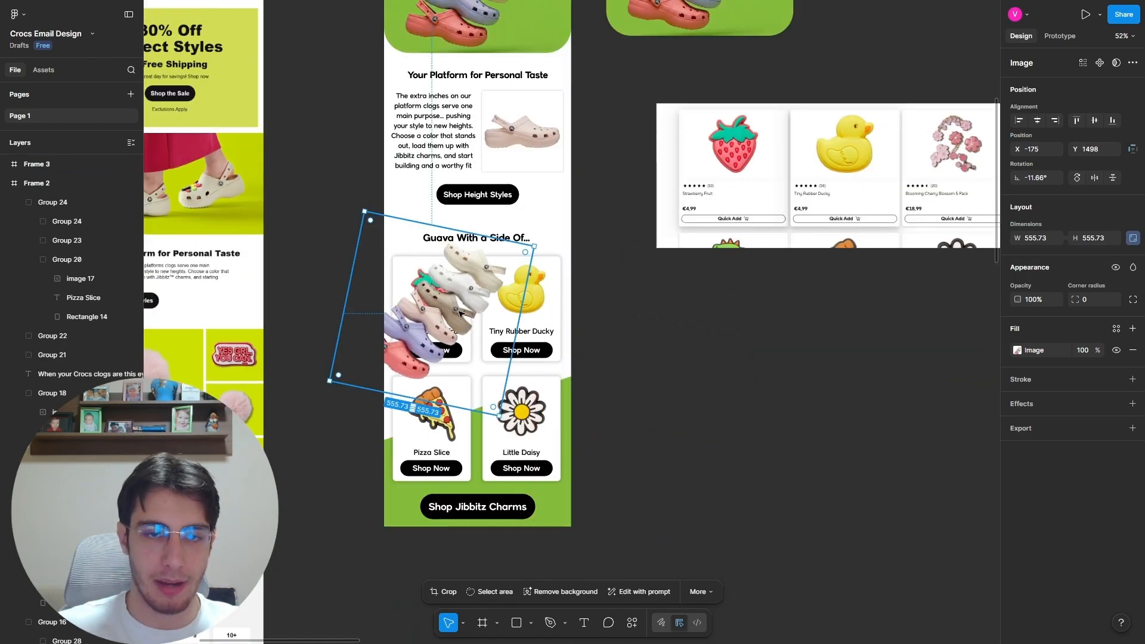
right_click(459, 313)
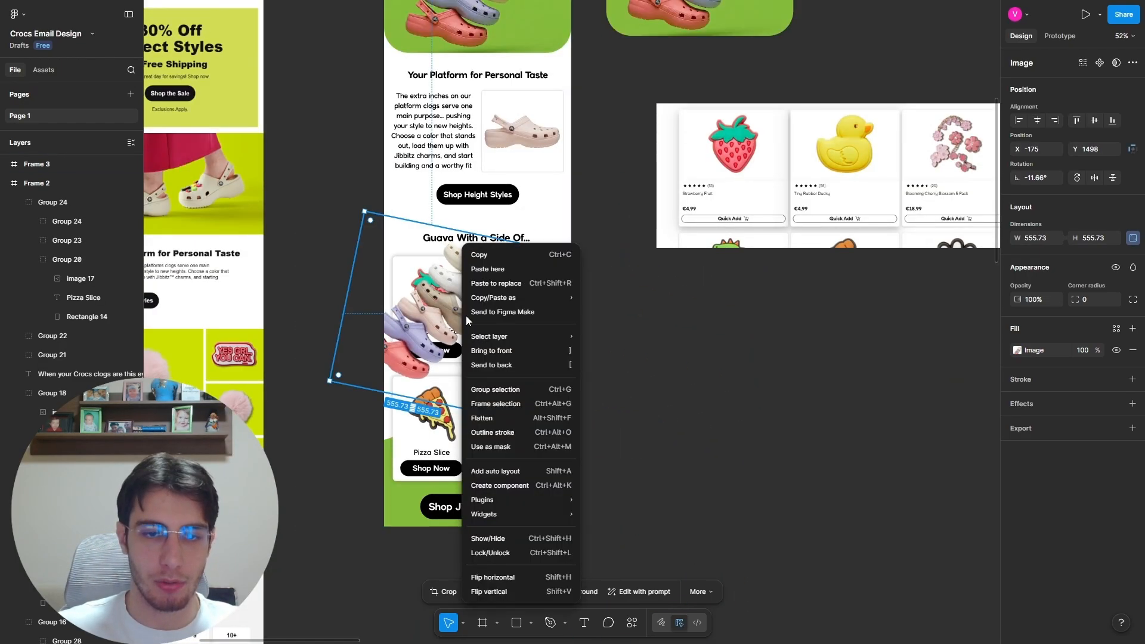
left_click(513, 362)
scroll(417, 311, "up", 4)
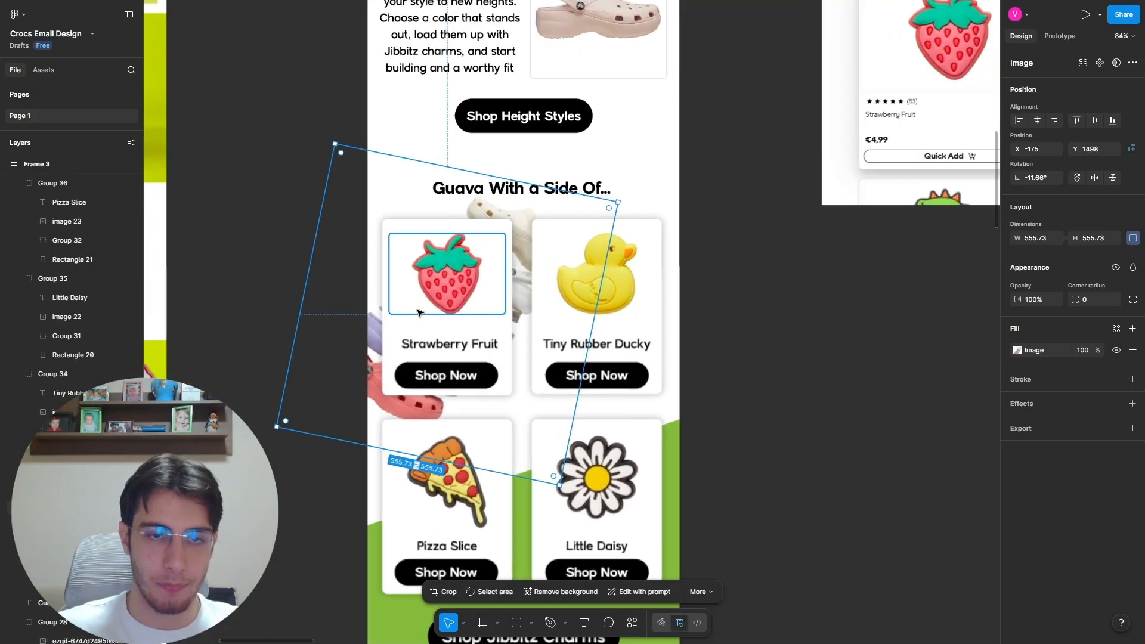
Step: Duplicate the cut-out clog stack, flip the copy horizontally and nest it inside Frame 3 over the Tiny Rubber Ducky and Little Daisy cards
left_click_drag(530, 234, 816, 270)
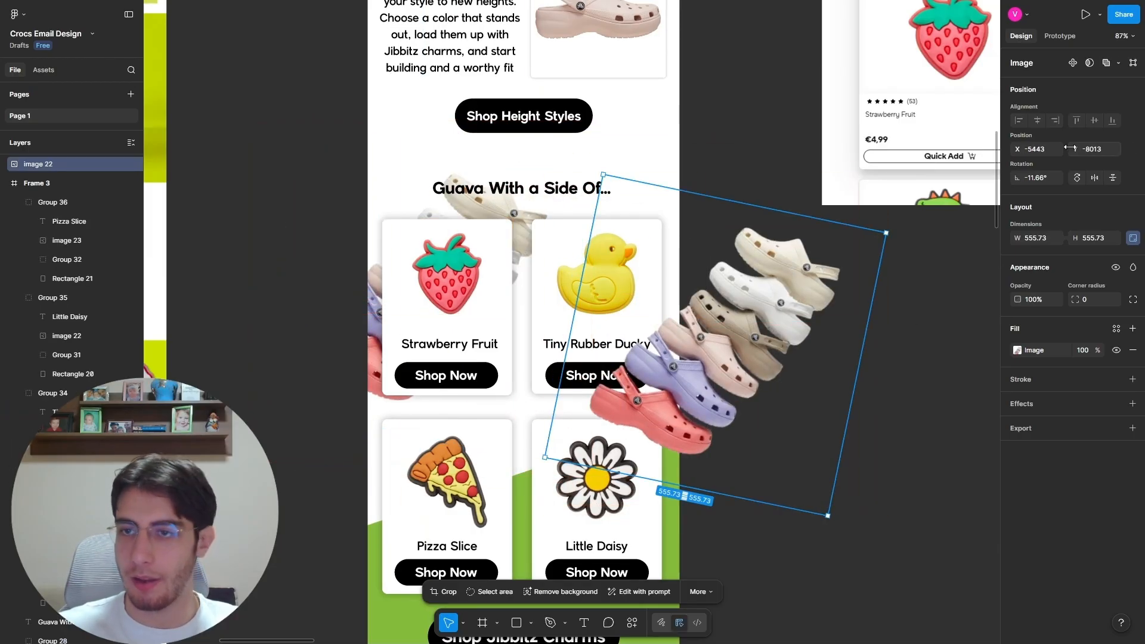
left_click(1095, 179)
left_click_drag(686, 357, 613, 375)
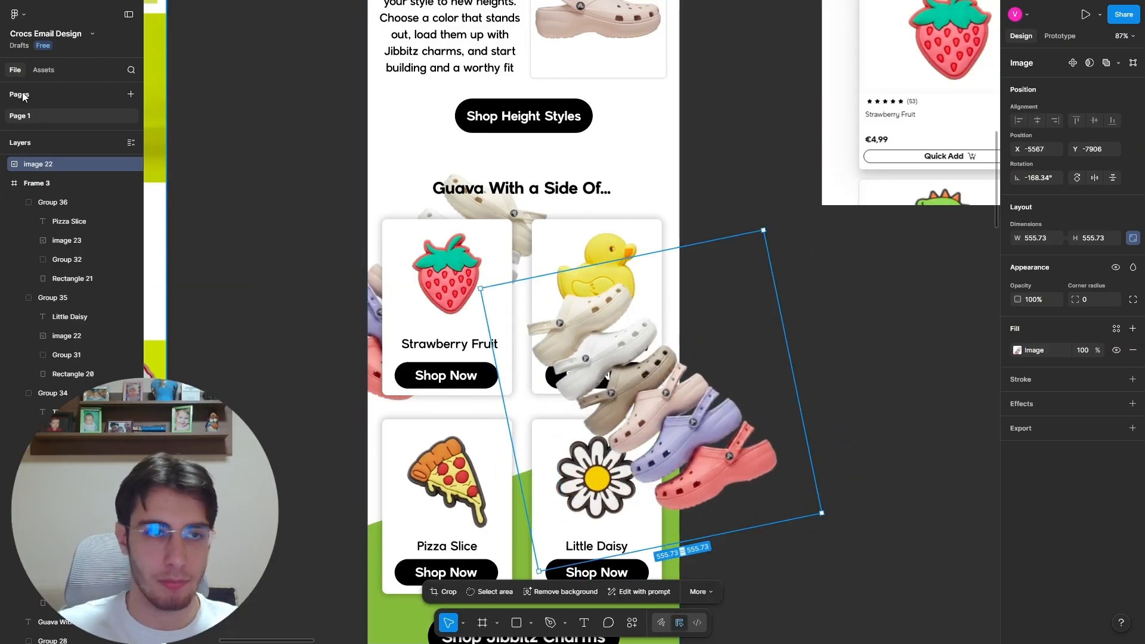
scroll(67, 169, "up", 1)
left_click_drag(60, 215, 60, 214)
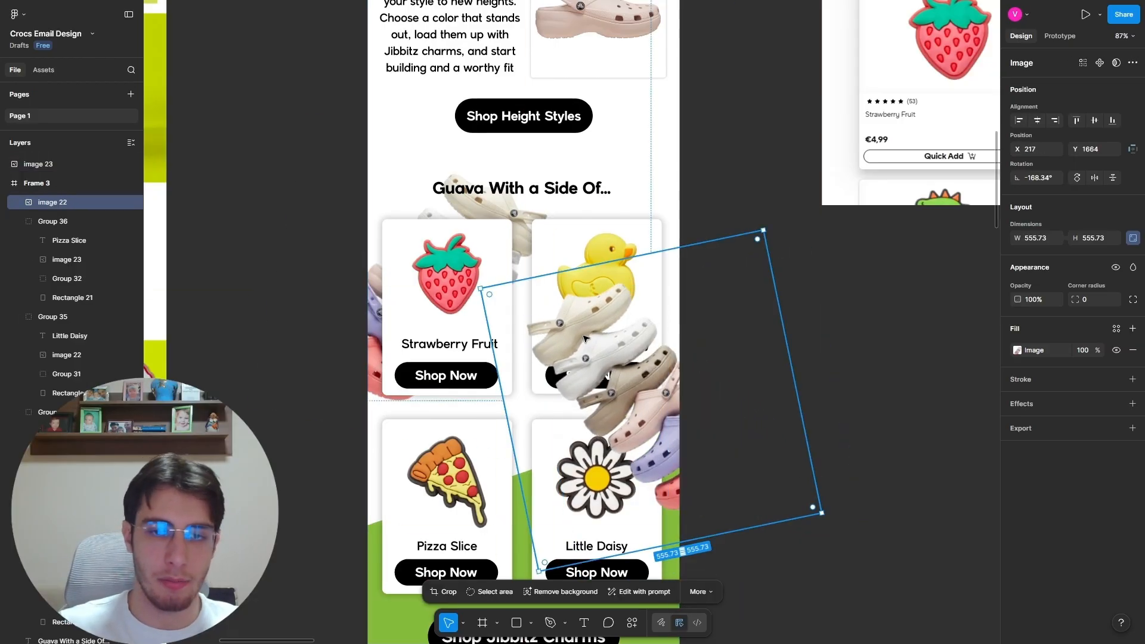
Step: Send the flipped clog stack behind the product cards and position it at X 225, Y 1693
right_click(667, 367)
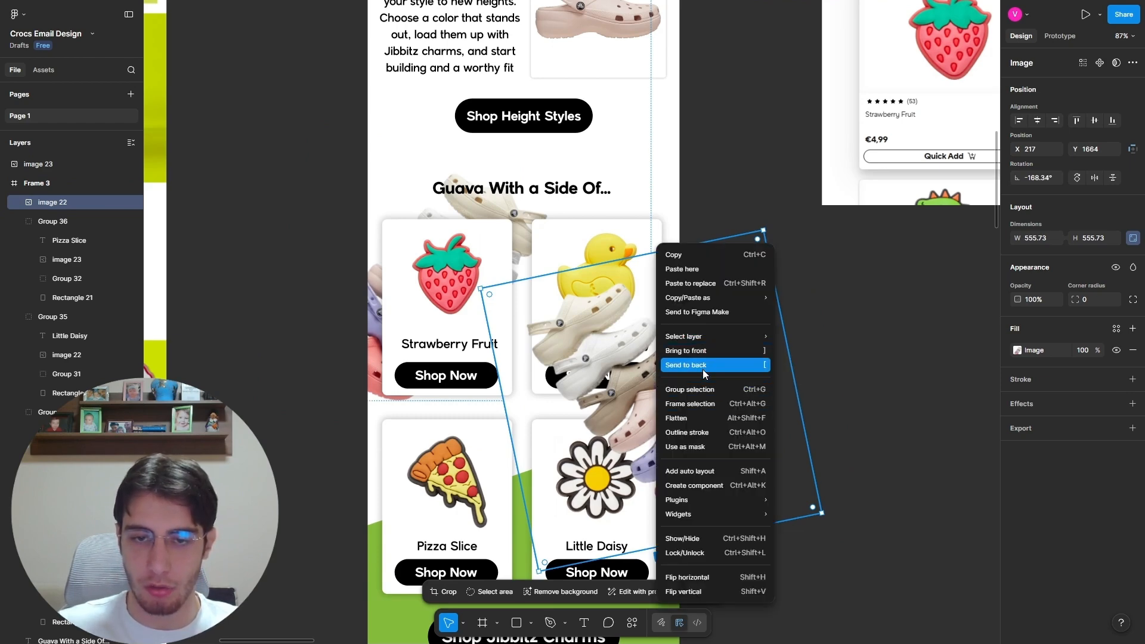
left_click(702, 366)
left_click_drag(682, 366, 677, 404)
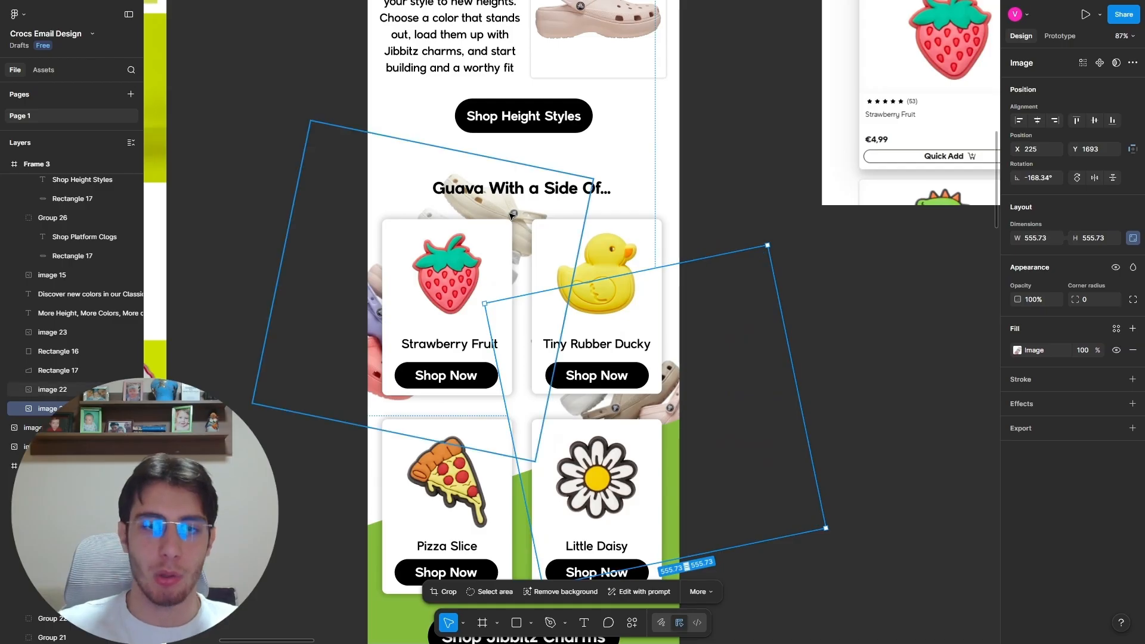
Step: Set the image fill opacity of both clog stacks behind the product cards to 60%
left_click(507, 206)
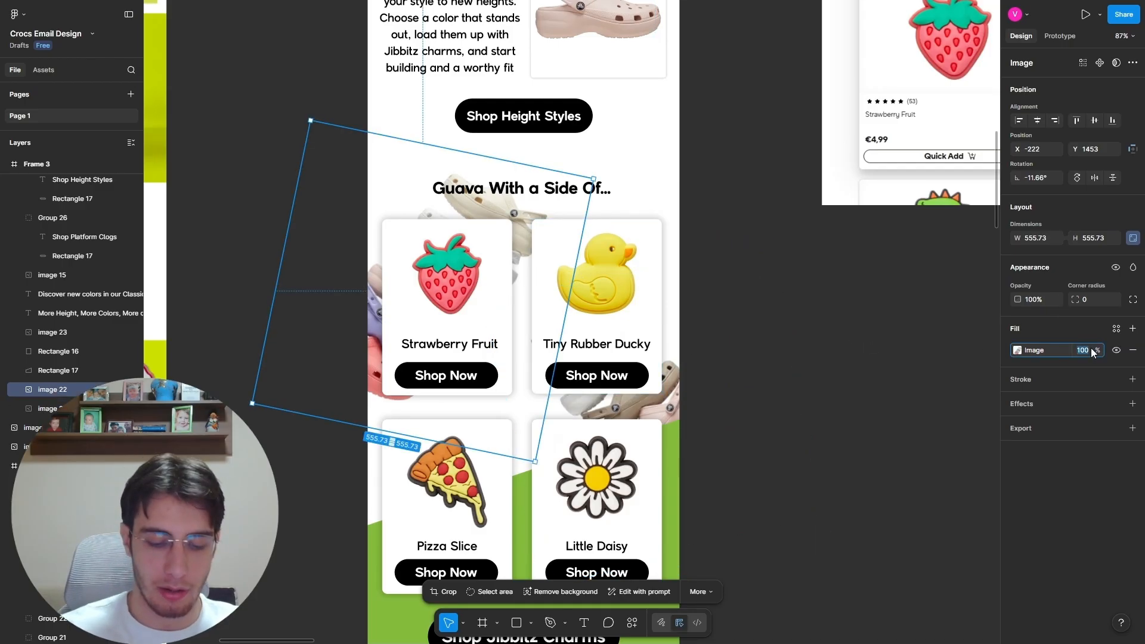
type("40")
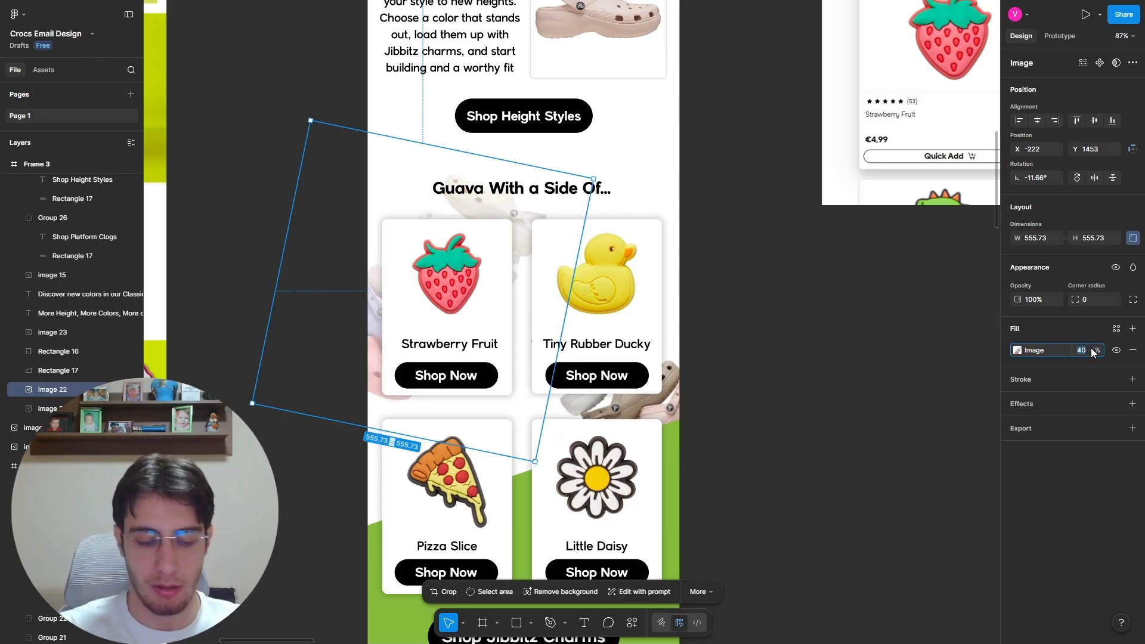
type("60")
key("Return")
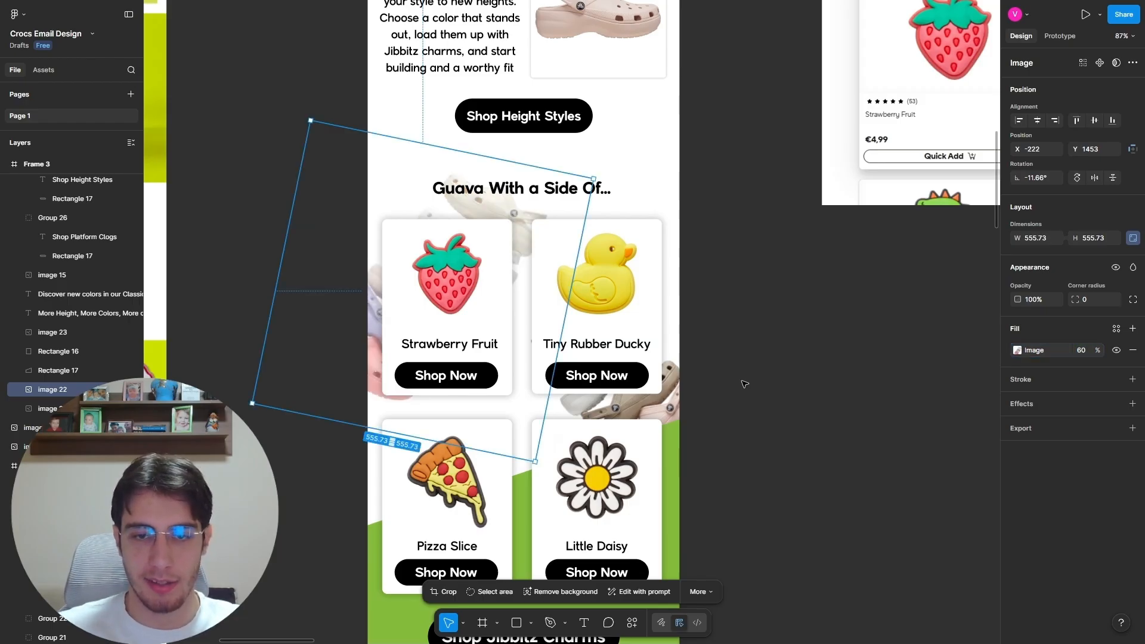
left_click(650, 406)
type("60")
key("Return")
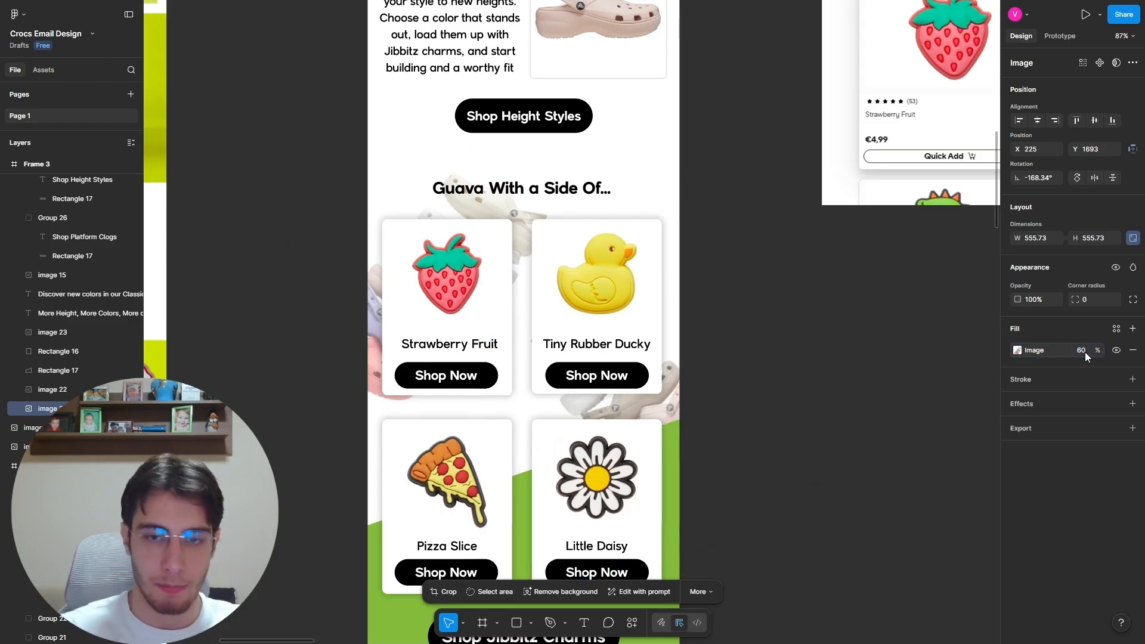
left_click(838, 304)
Step: Rotate the clog stack behind the Strawberry Fruit card to about -18.85° and shift it slightly up and toward the email's outer edge
left_click(596, 174)
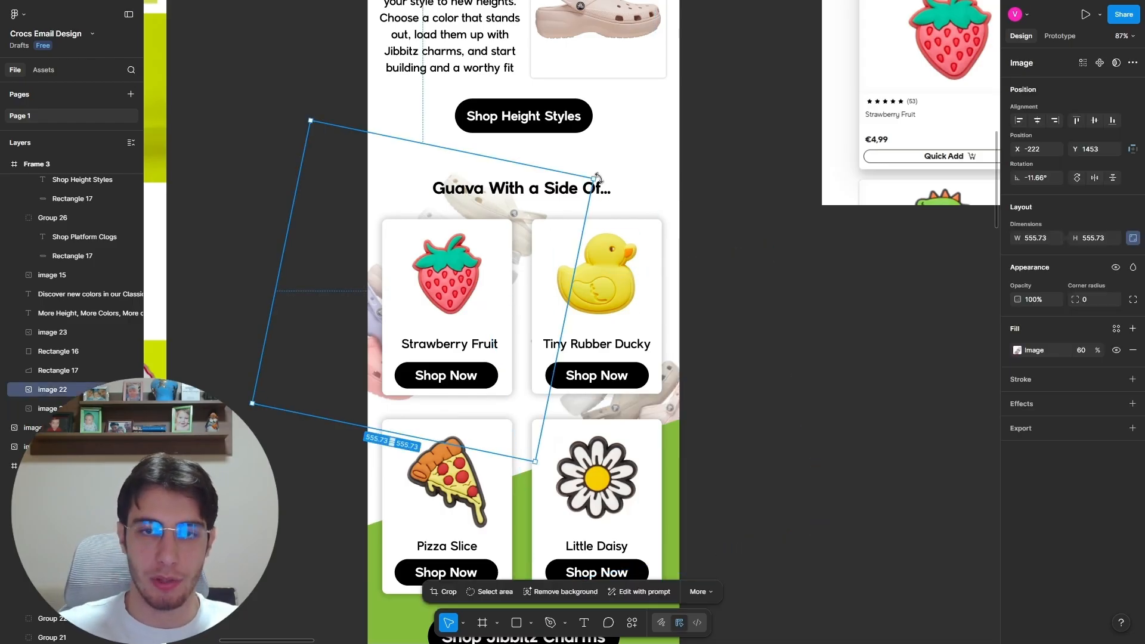
left_click(766, 260)
left_click(404, 191)
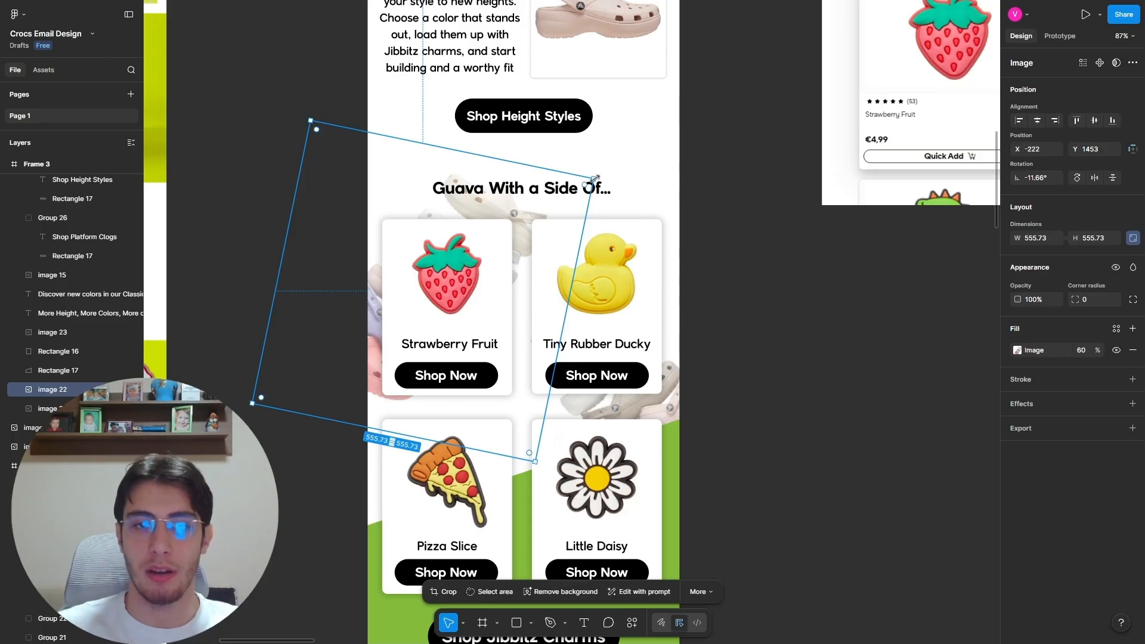
scroll(598, 174, "up", 5)
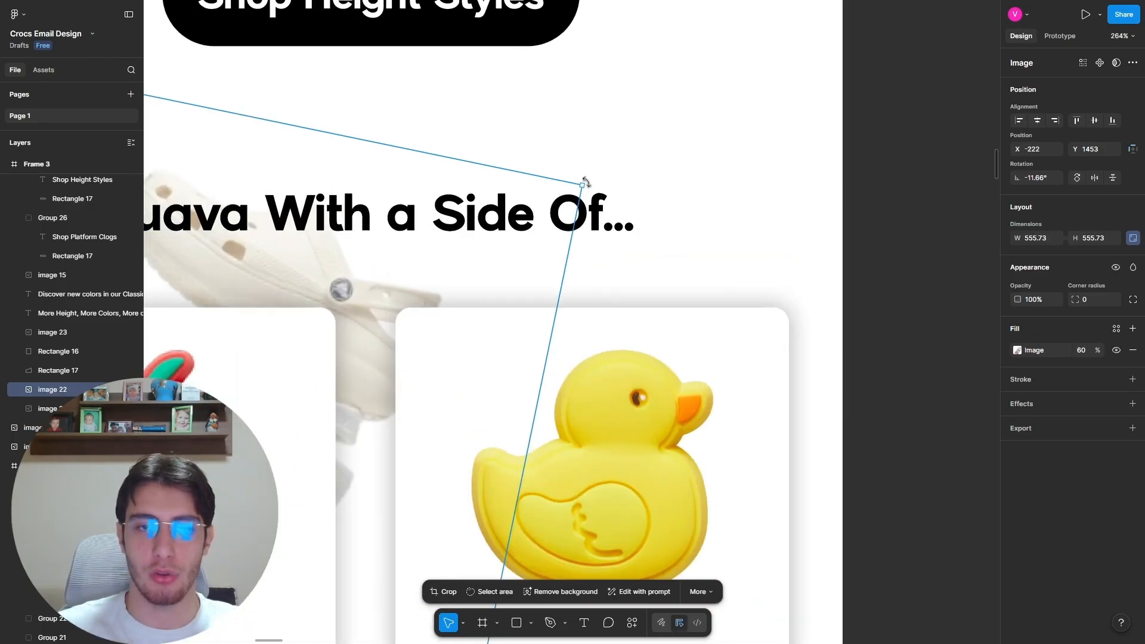
left_click_drag(586, 181, 622, 206)
scroll(623, 183, "down", 3)
scroll(623, 183, "down", 2)
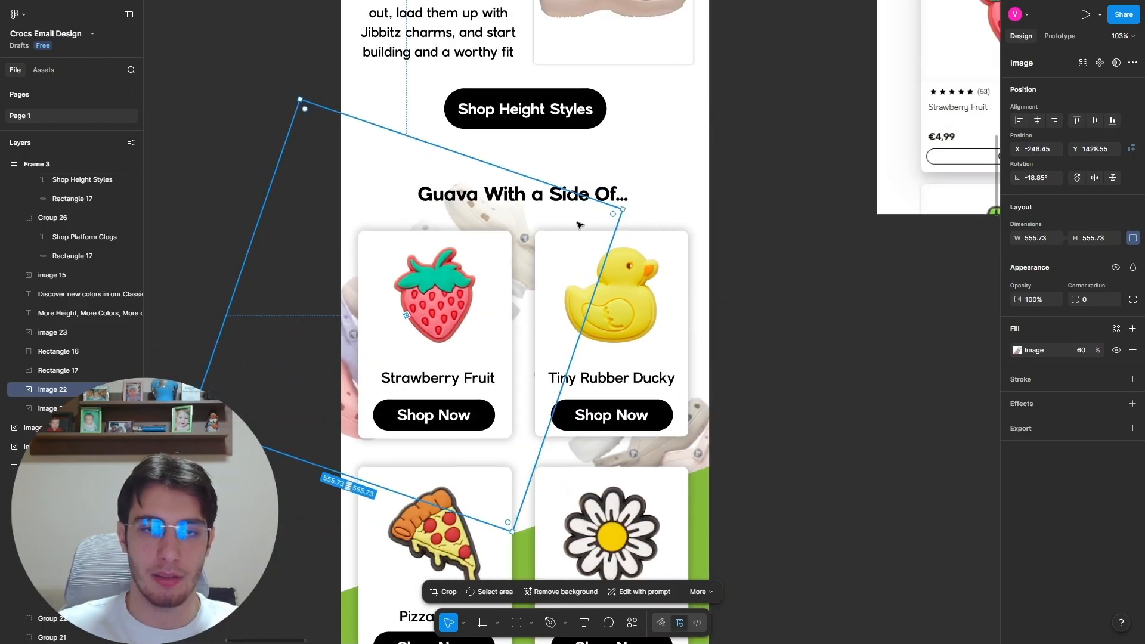
left_click_drag(524, 222, 490, 211)
left_click(769, 283)
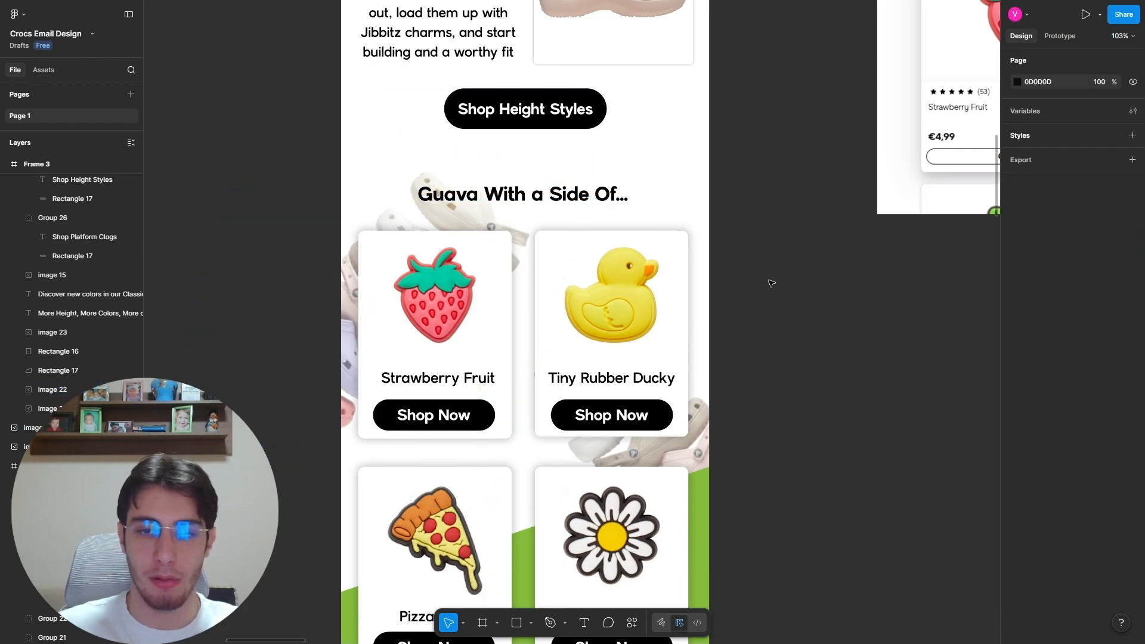
Step: Nudge the flipped clog stack behind the Tiny Rubber Ducky card slightly downward
left_click(692, 448)
left_click_drag(614, 454, 610, 464)
left_click(766, 266)
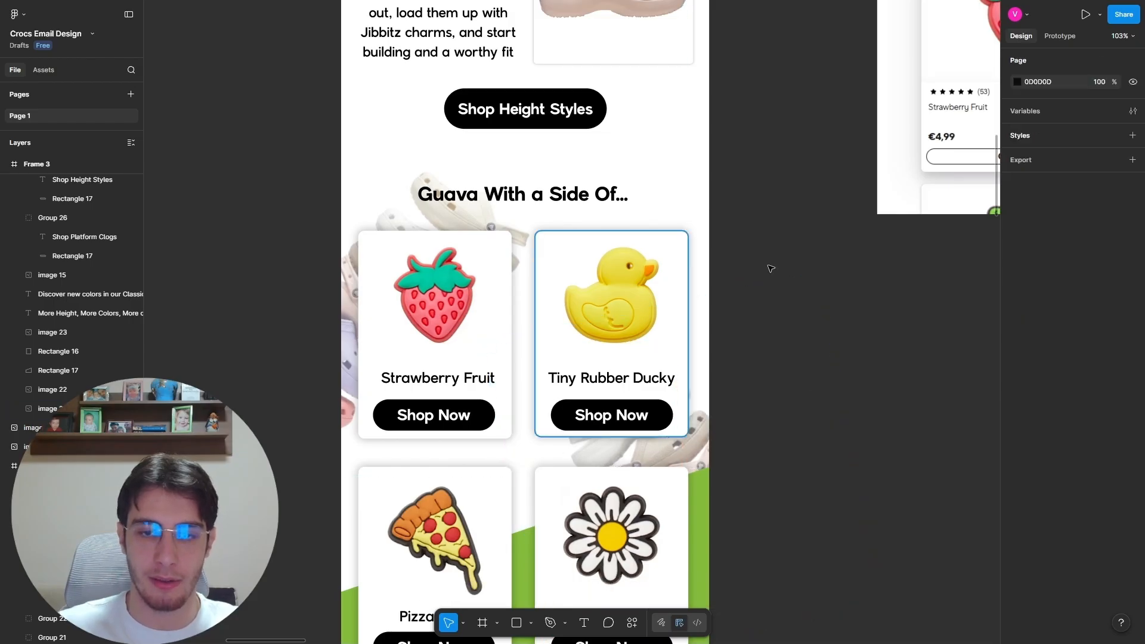
Step: Fine-tune the angle of the clog stack behind the Strawberry Fruit card and shift it farther out, away from the section heading
scroll(754, 273, "down", 4)
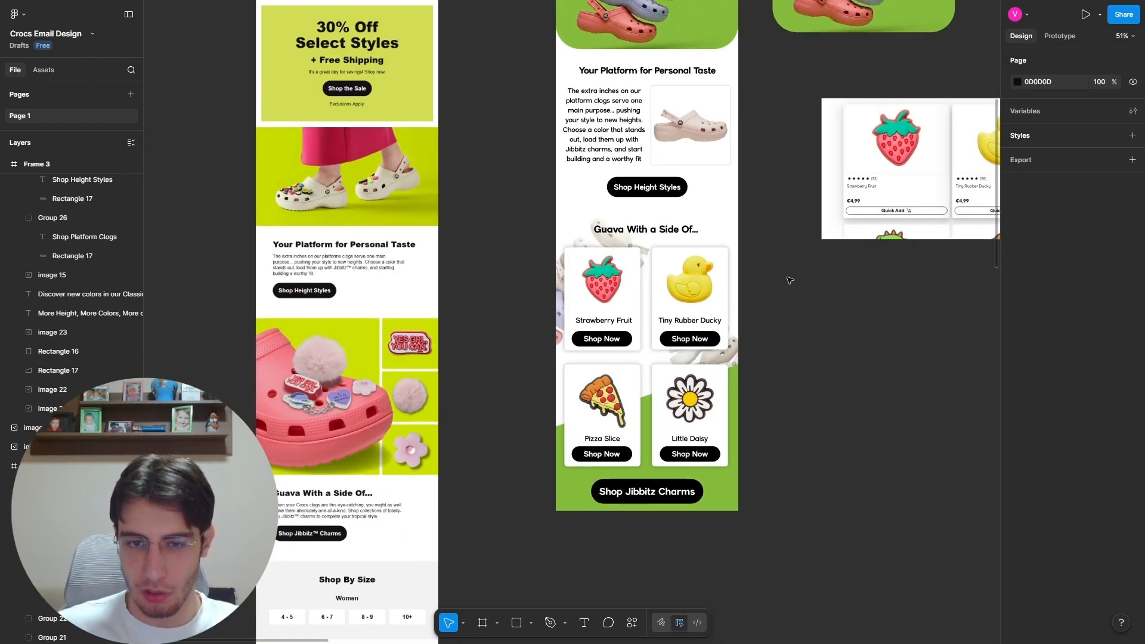
scroll(789, 281, "up", 3)
scroll(703, 374, "up", 3)
scroll(674, 388, "down", 2)
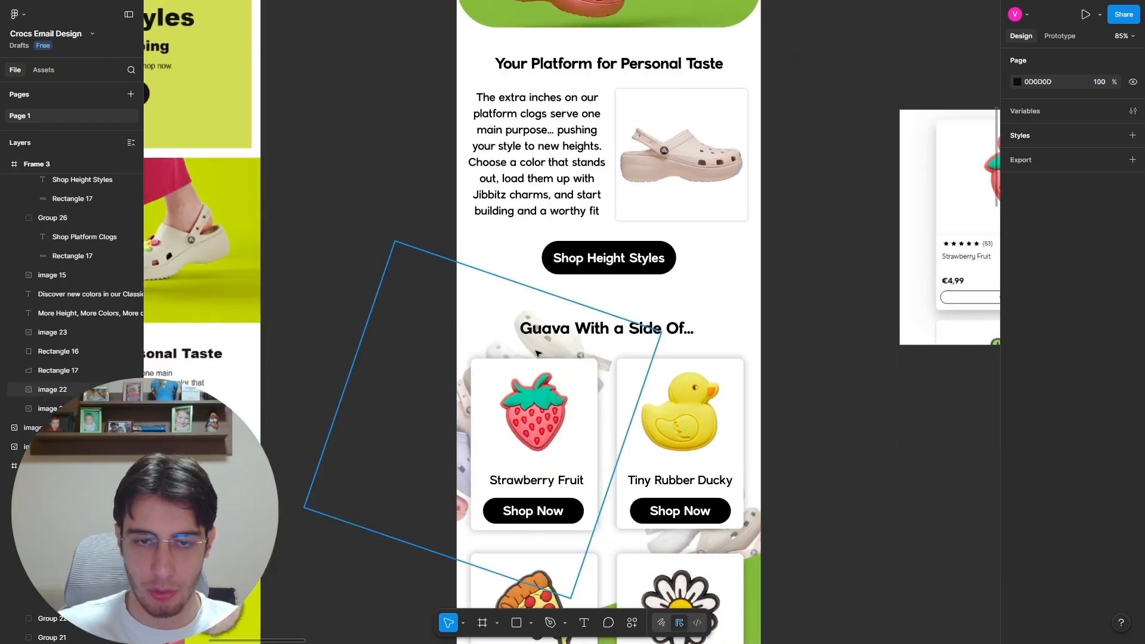
left_click_drag(557, 351, 543, 354)
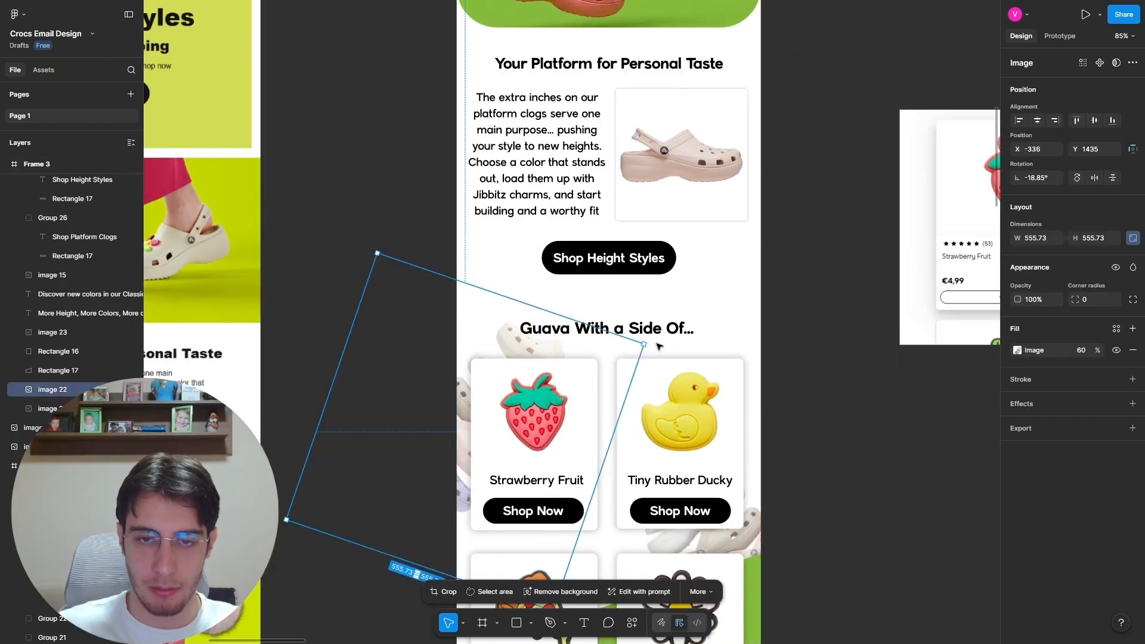
left_click_drag(644, 333, 637, 324)
left_click_drag(531, 353, 524, 359)
Step: Set the "Guava With a Side Of..." heading's font size to 35 and keep it centered above the cards
left_click(558, 328)
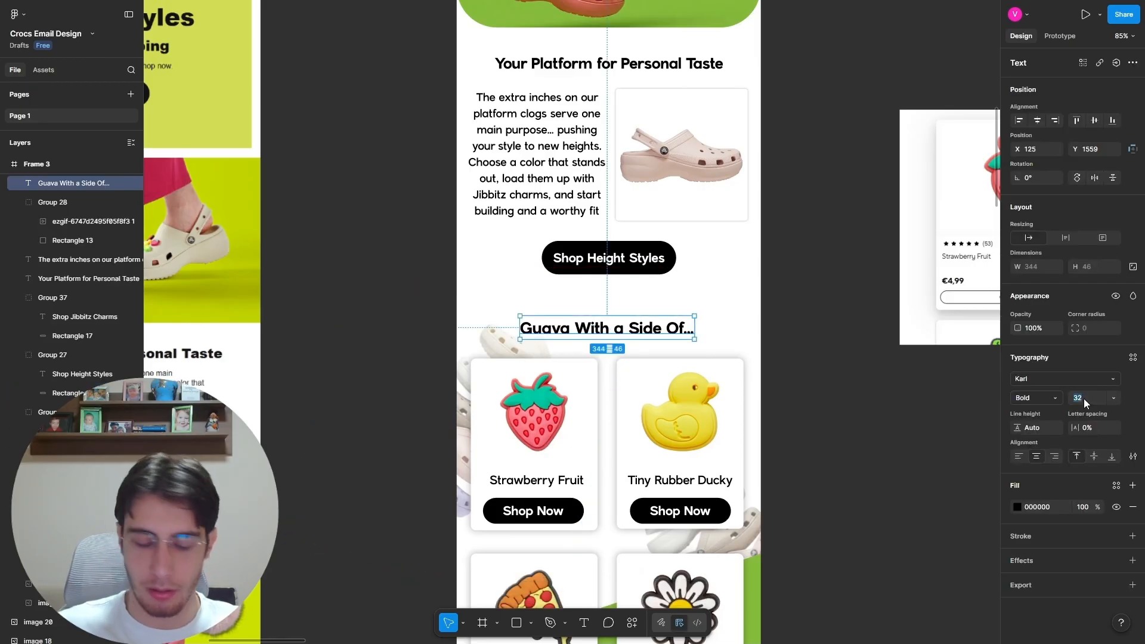
type("35")
key("Return")
left_click_drag(636, 340, 667, 342)
left_click(805, 330)
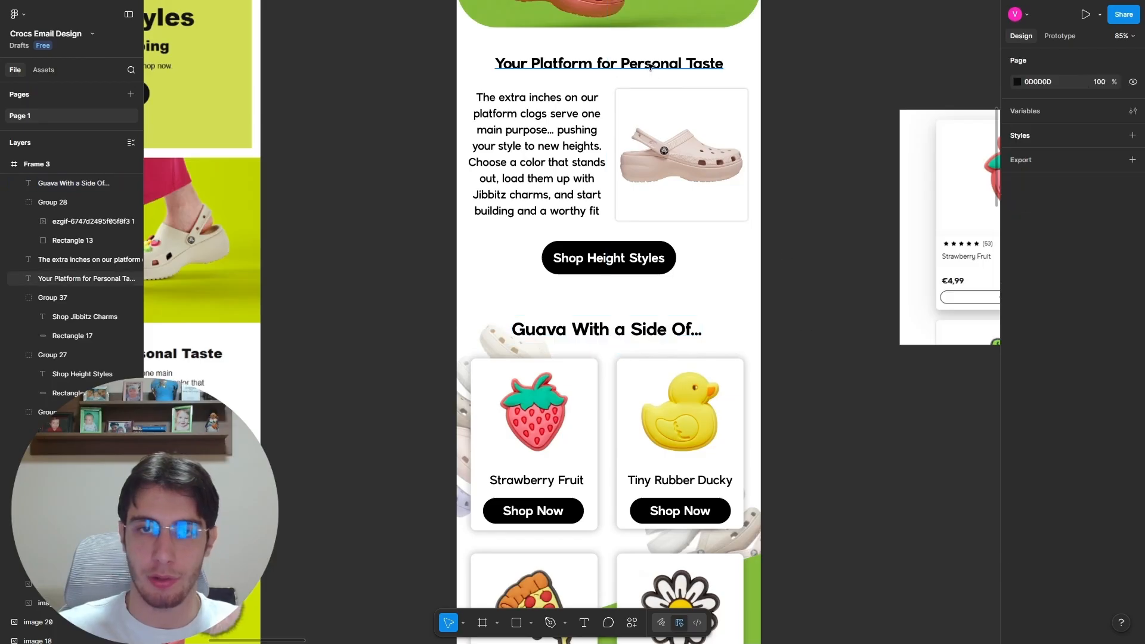
Step: Set the "Your Platform for Personal Taste" heading's font size to 35
left_click(680, 64)
type("35")
key("Return")
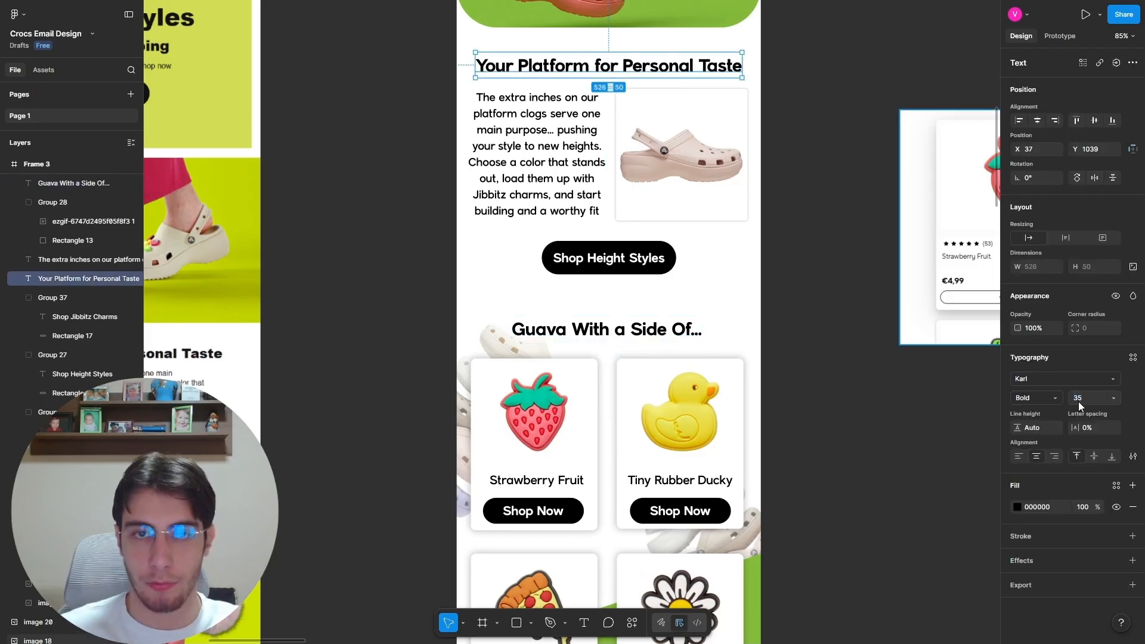
left_click(815, 327)
Step: Enlarge the "Shop Height Styles" button label and widen its black pill shape evenly around the text
left_click(596, 259)
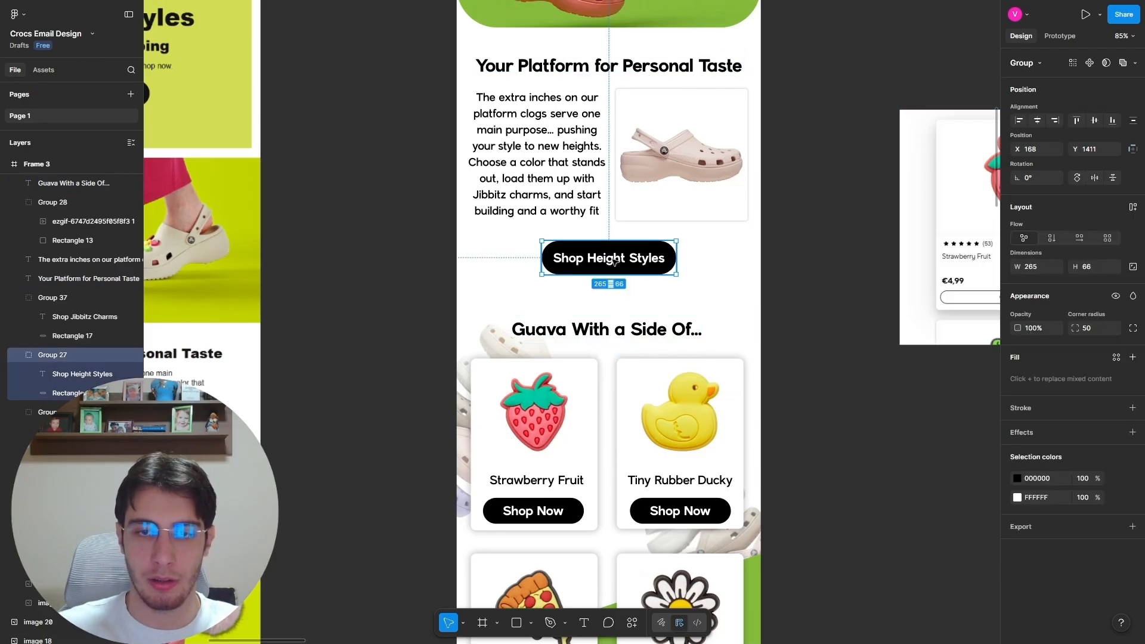
double_click(605, 257)
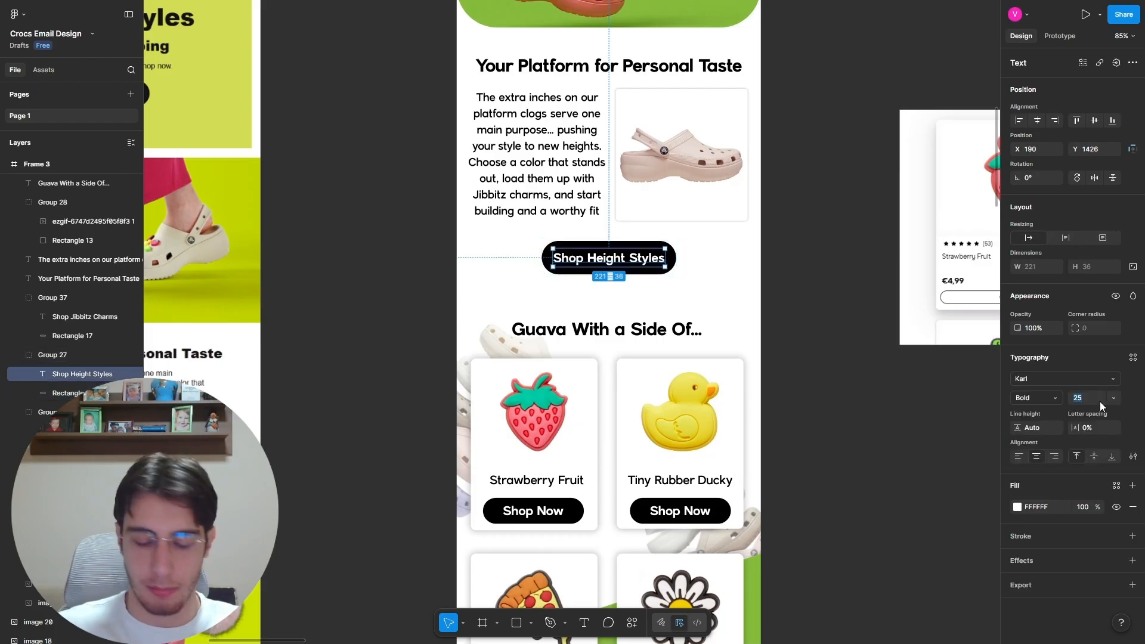
key("Return")
scroll(563, 245, "up", 4)
left_click(717, 247)
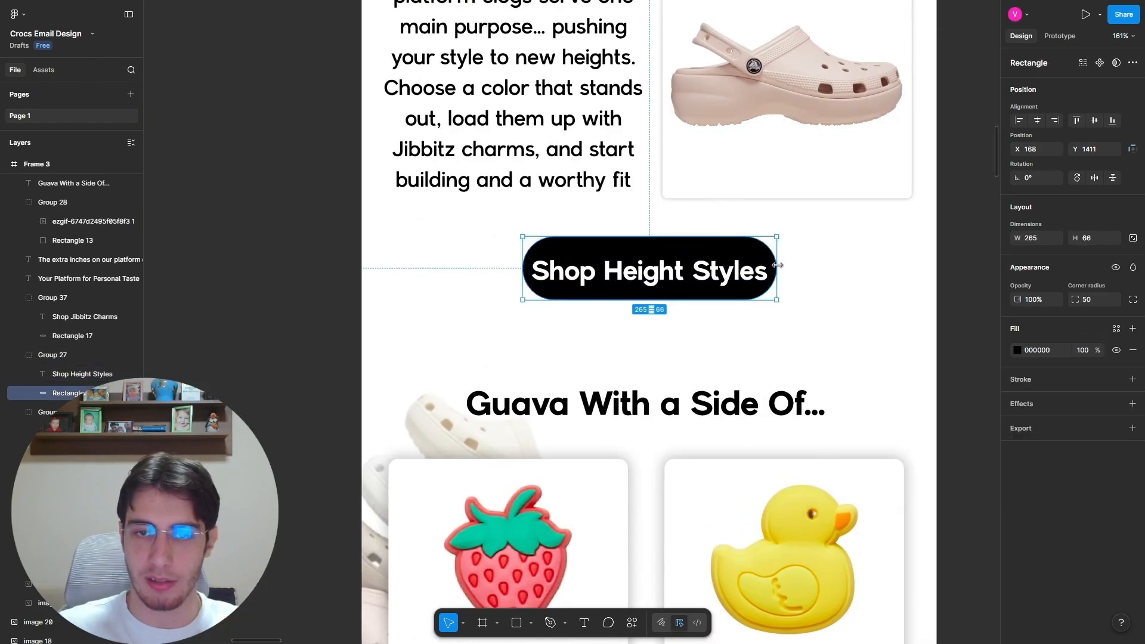
mouse_move(777, 268)
left_mouse_down()
mouse_move(818, 268)
mouse_move(787, 304)
mouse_move(787, 279)
mouse_move(775, 278)
left_mouse_up()
scroll(774, 278, "down", 4)
left_click(787, 287)
Step: Delete the spare rounded clog stack image and the charm product screenshot from the canvas beside the email
scroll(769, 277, "down", 2)
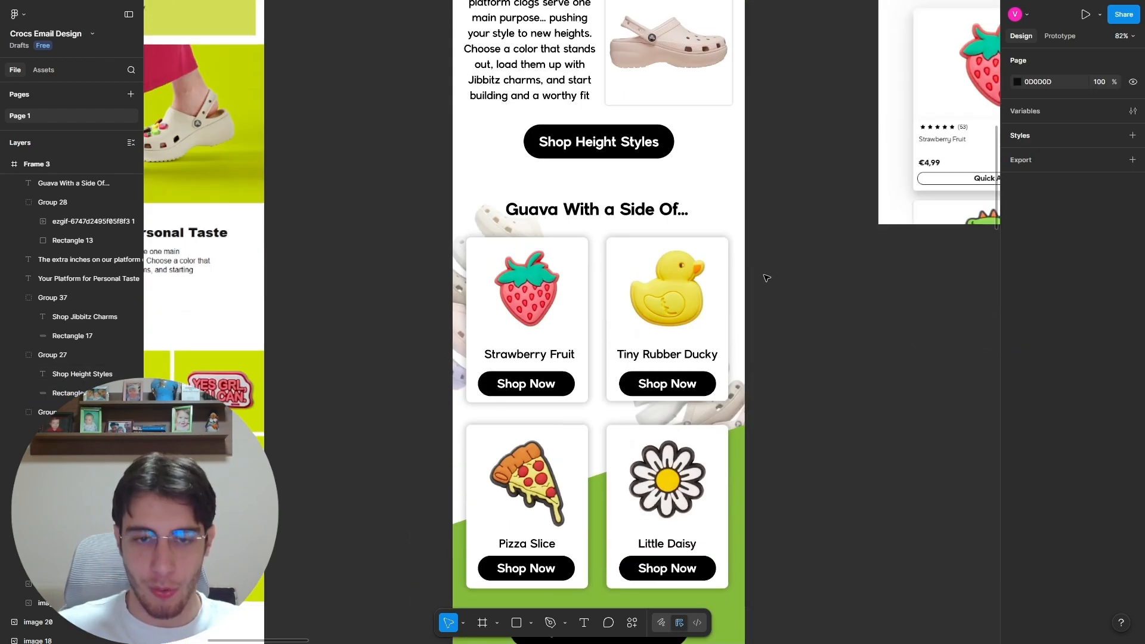
scroll(752, 264, "down", 3)
scroll(772, 274, "down", 3)
scroll(772, 274, "up", 6)
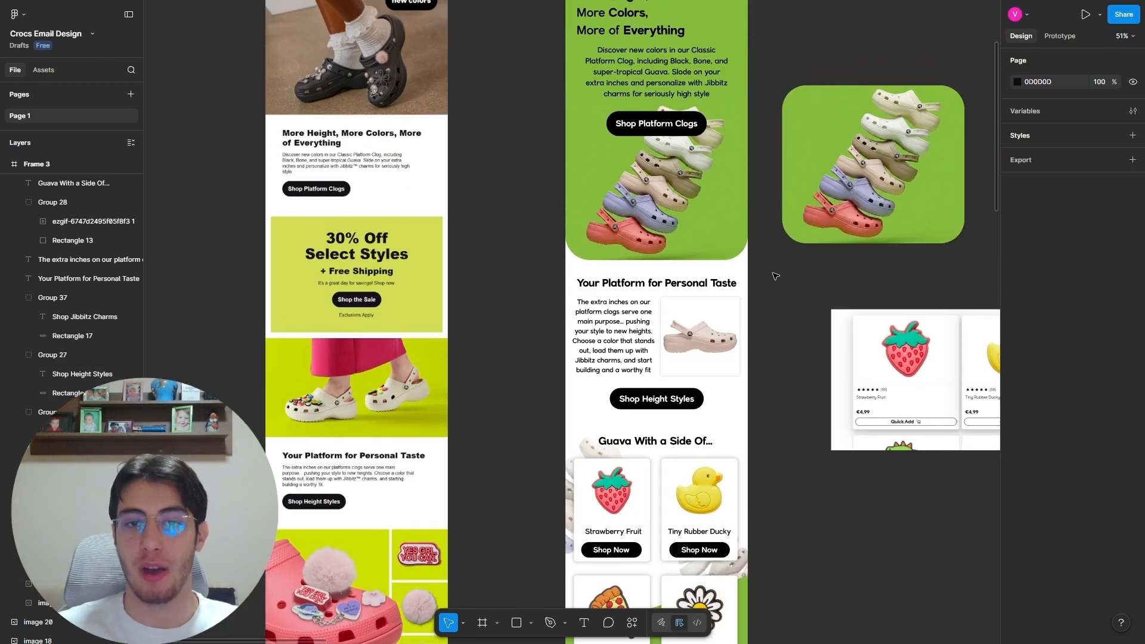
scroll(584, 236, "down", 5)
left_click_drag(946, 344, 640, 154)
key("Delete")
scroll(672, 175, "up", 1)
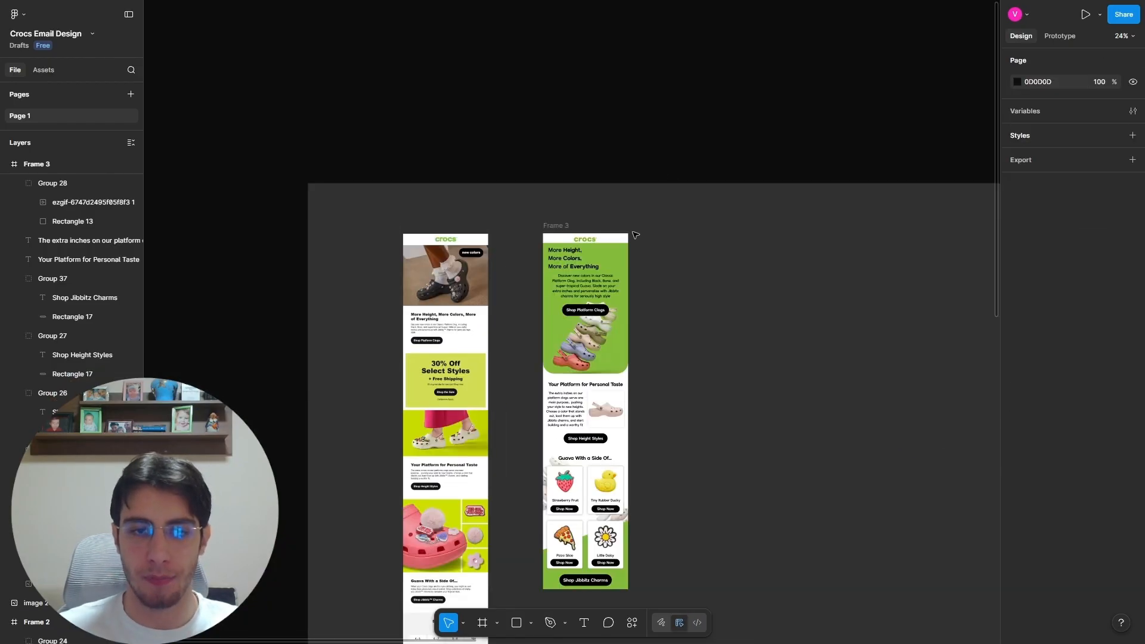
Step: Compare the original email's header and hero with the redesigned header and green hero in Frame 3
scroll(417, 289, "up", 5)
scroll(524, 192, "down", 3)
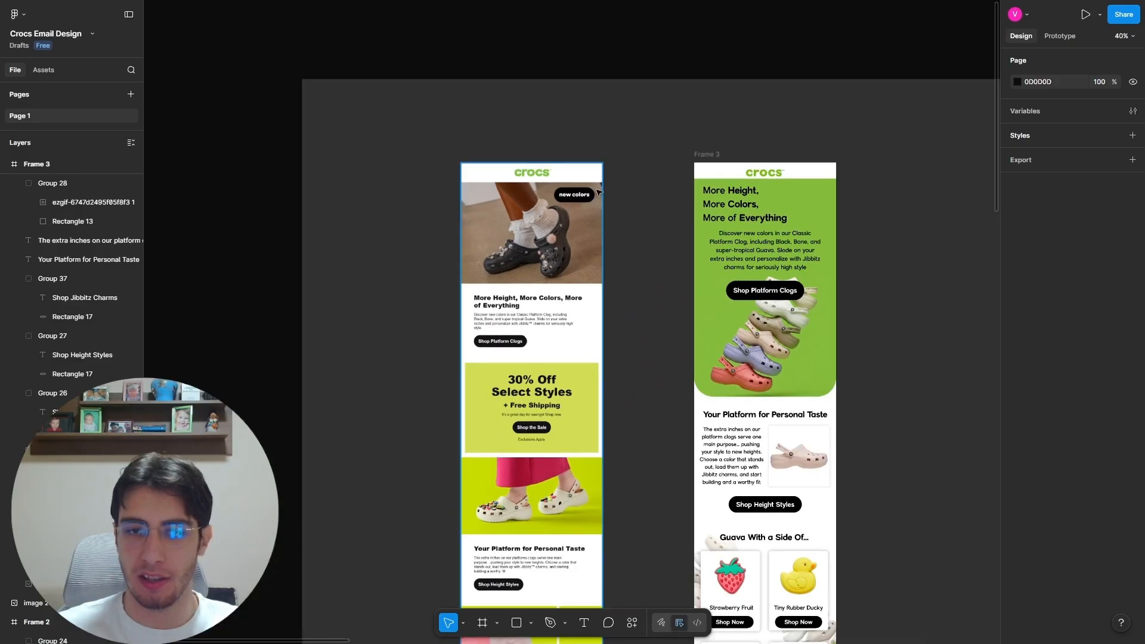
scroll(601, 212, "up", 3)
left_click_drag(658, 264, 655, 302)
scroll(553, 263, "up", 2)
scroll(480, 274, "down", 2)
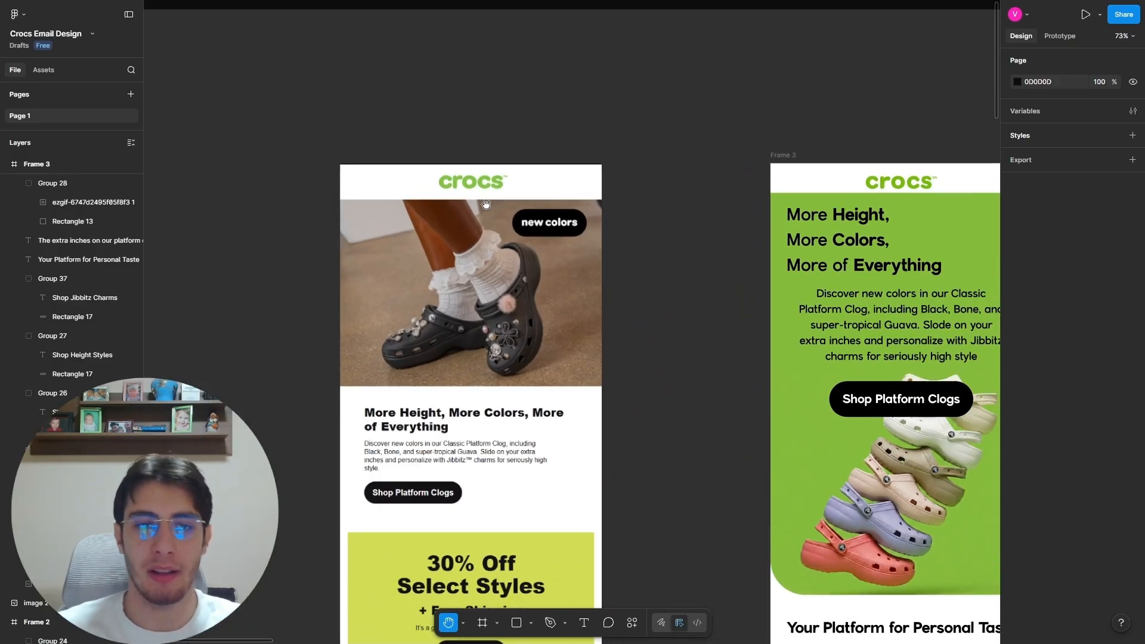
scroll(470, 137, "down", 3)
scroll(657, 132, "up", 5)
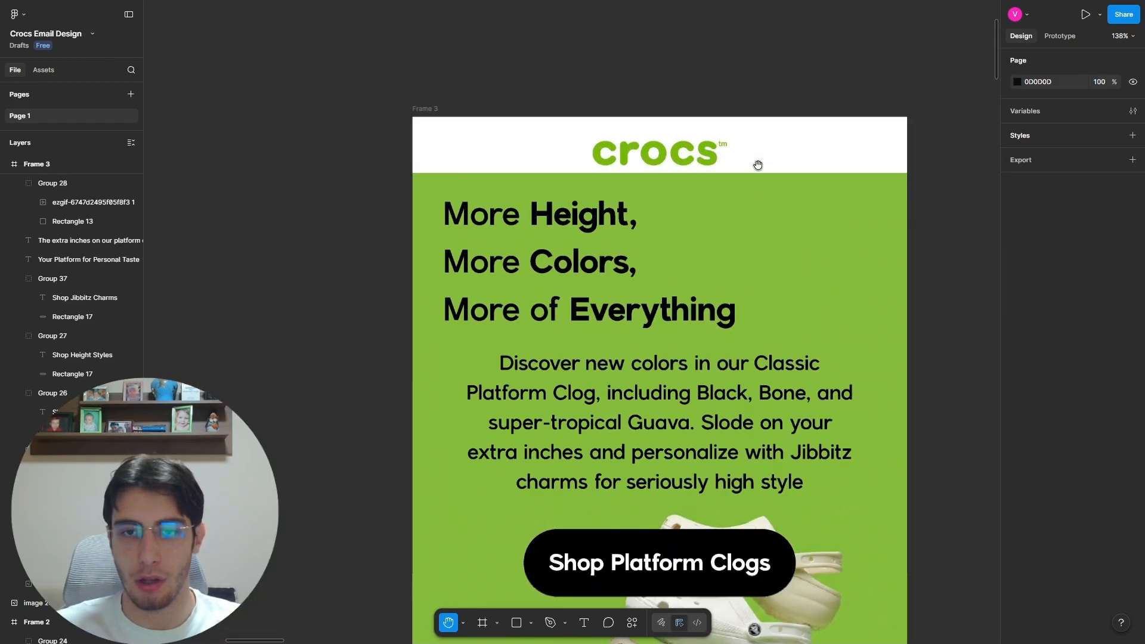
Step: Move the Crocs logo up to Y 14, keeping it horizontally centred in the white header of Frame 3
key("v")
left_click(689, 153)
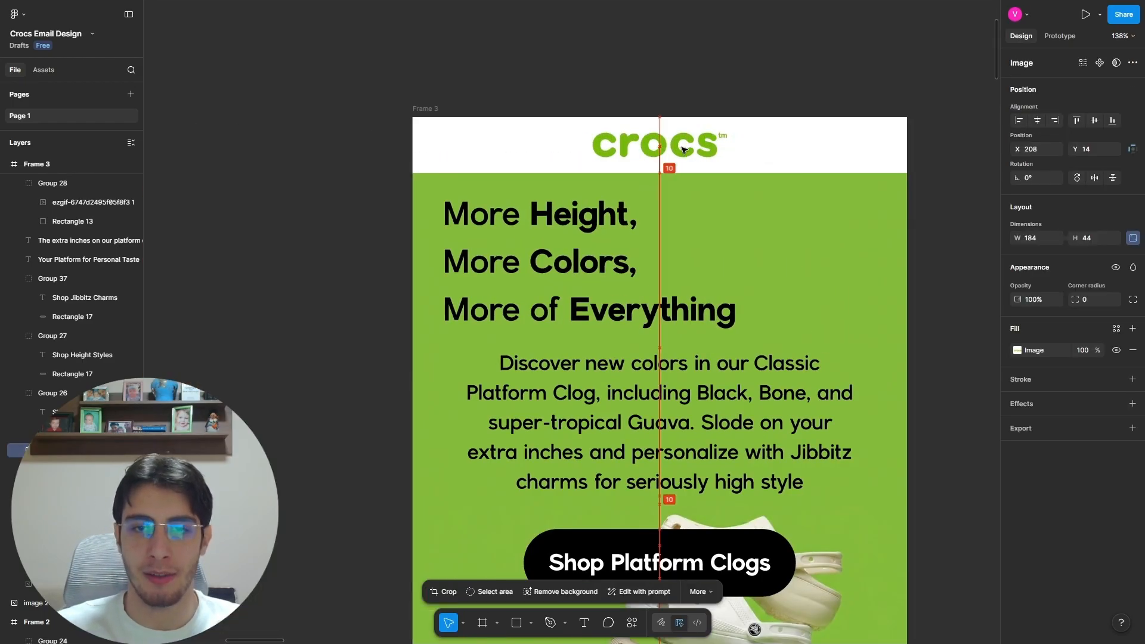
left_click(407, 158)
Step: Compare the original email's header, hero photo and intro text with the green hero section of Frame 3
scroll(736, 182, "down", 5)
scroll(701, 185, "up", 4)
scroll(516, 170, "down", 2)
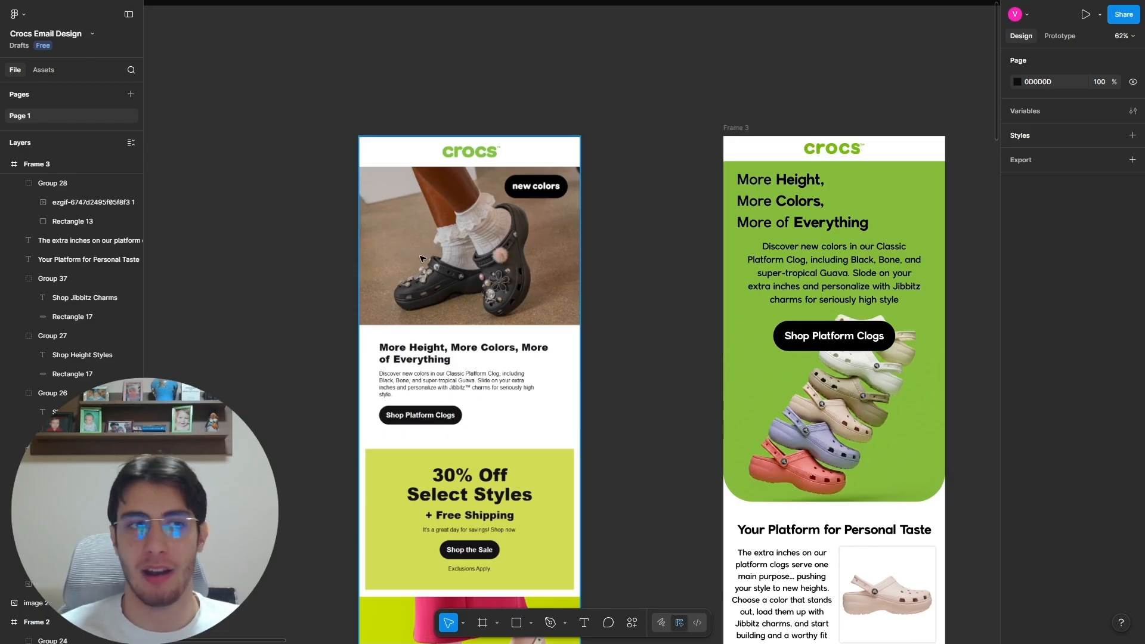
scroll(289, 134, "down", 4)
scroll(751, 298, "up", 4)
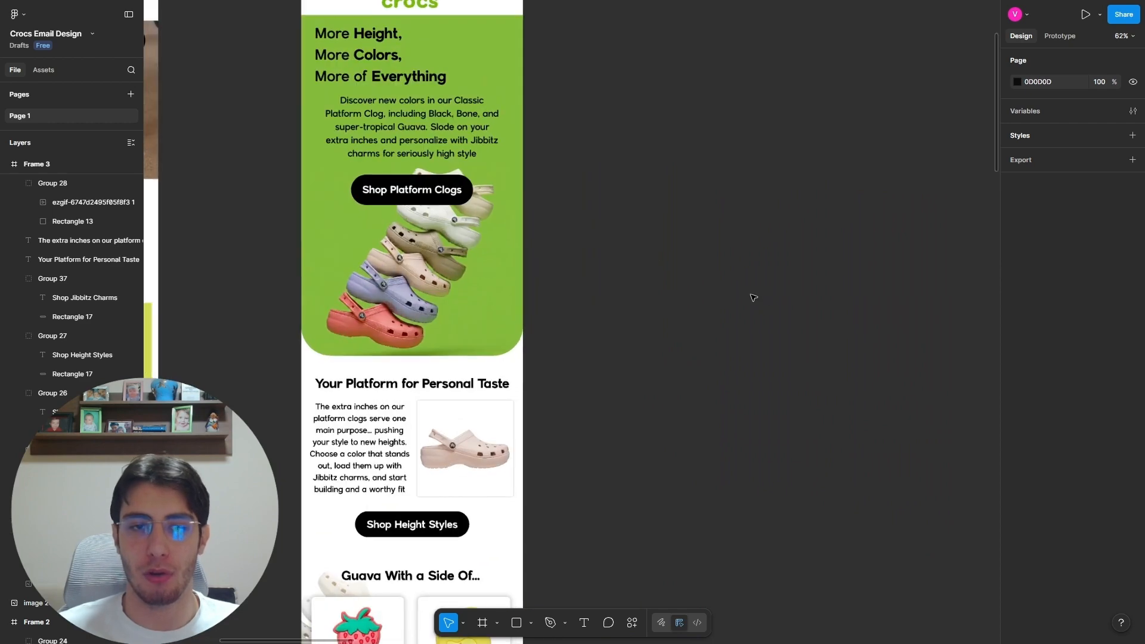
scroll(760, 293, "down", 4)
scroll(554, 184, "up", 5)
scroll(638, 197, "up", 3)
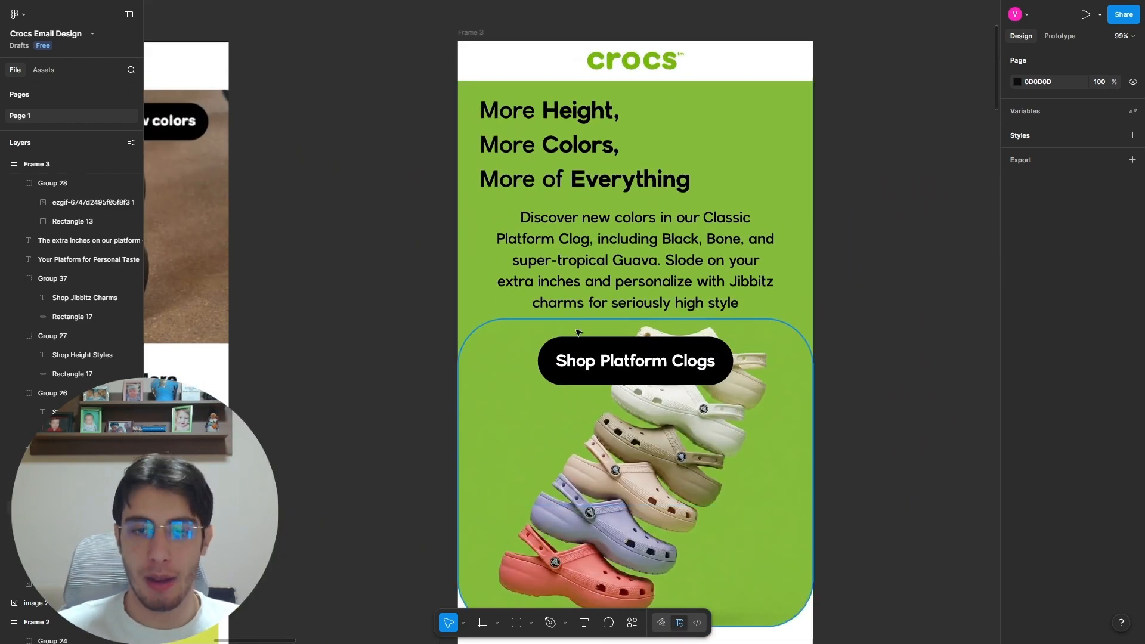
scroll(660, 357, "down", 1)
Step: Try the "Shop Platform Clogs" button over the lowest clog, and settle it under the hero paragraph at Y 495
left_click(656, 344)
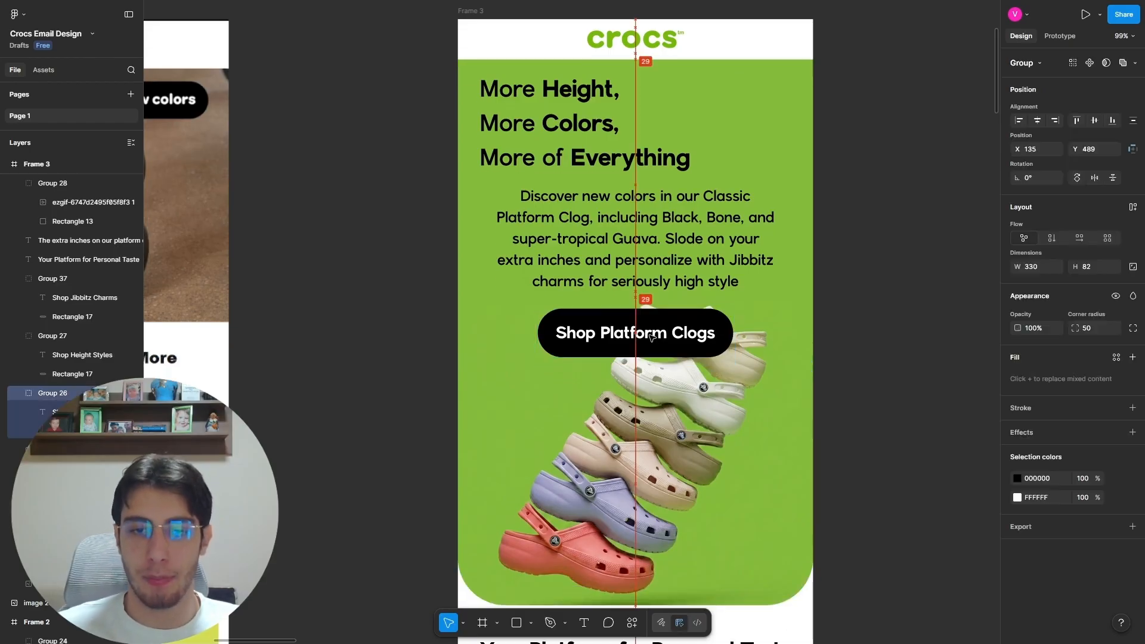
left_click(889, 326)
scroll(675, 331, "down", 3)
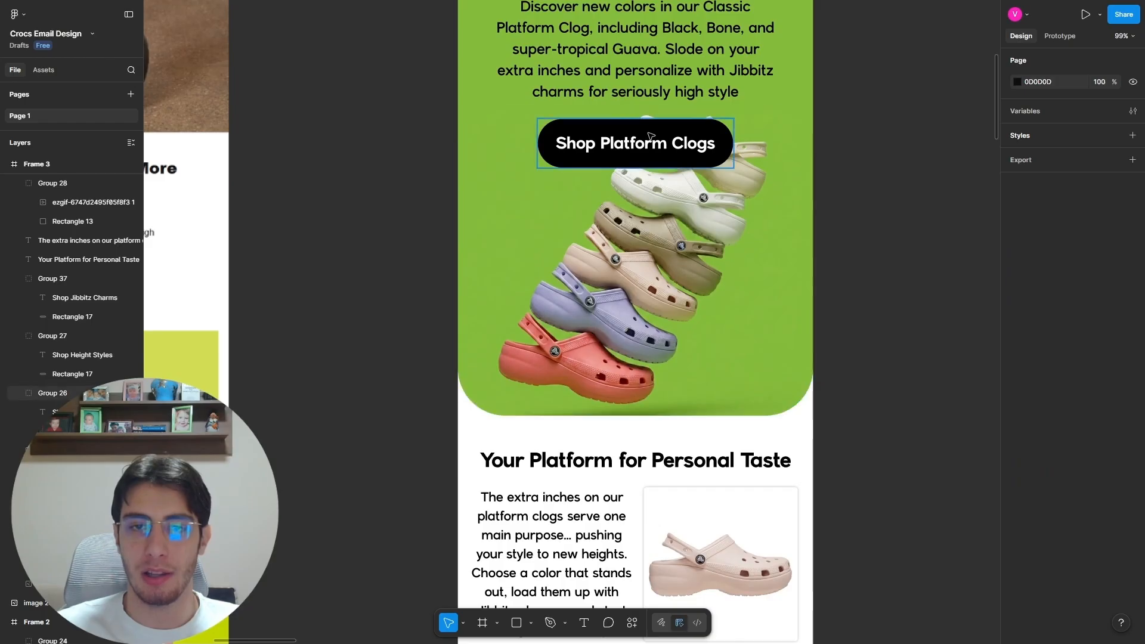
left_click_drag(650, 136, 650, 378)
scroll(831, 372, "up", 3)
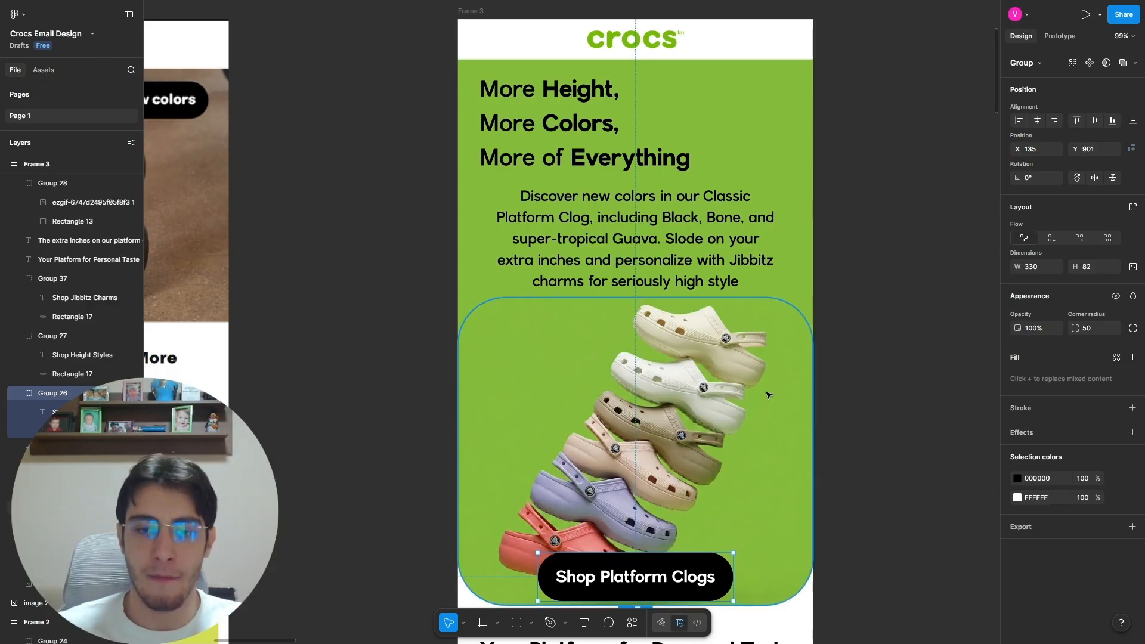
left_click_drag(652, 583, 653, 341)
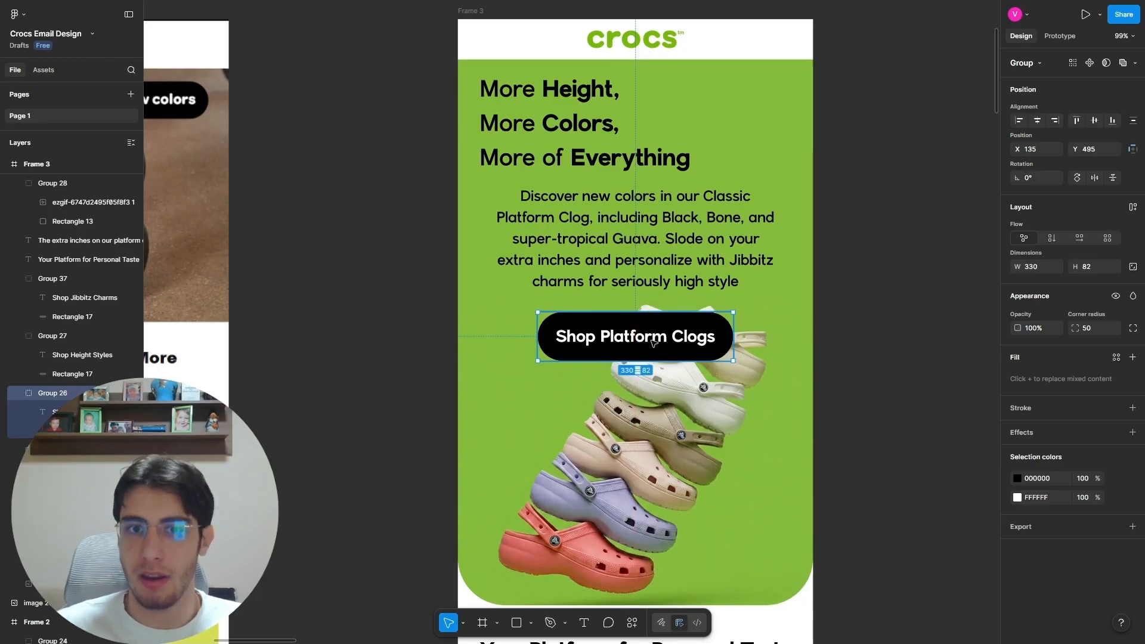
left_click(879, 359)
Step: Set the font size of the "More Height, More Colors, More of Everything" heading to 43
scroll(882, 203, "down", 5)
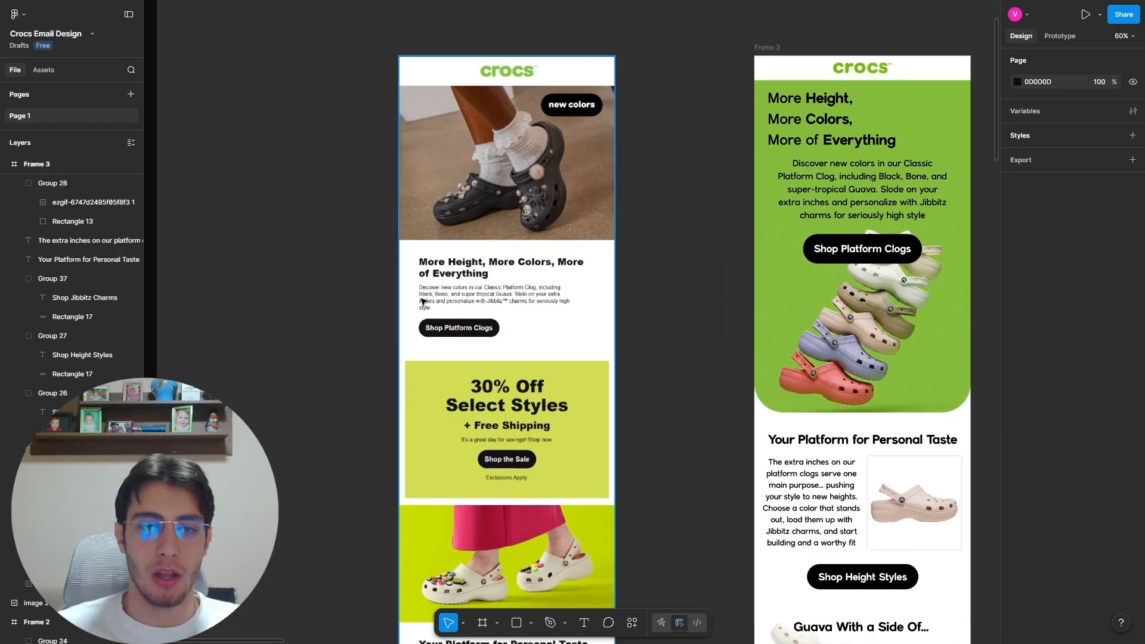
scroll(492, 302, "left", 4)
scroll(492, 302, "up", 1)
scroll(483, 259, "down", 6)
scroll(585, 214, "up", 4)
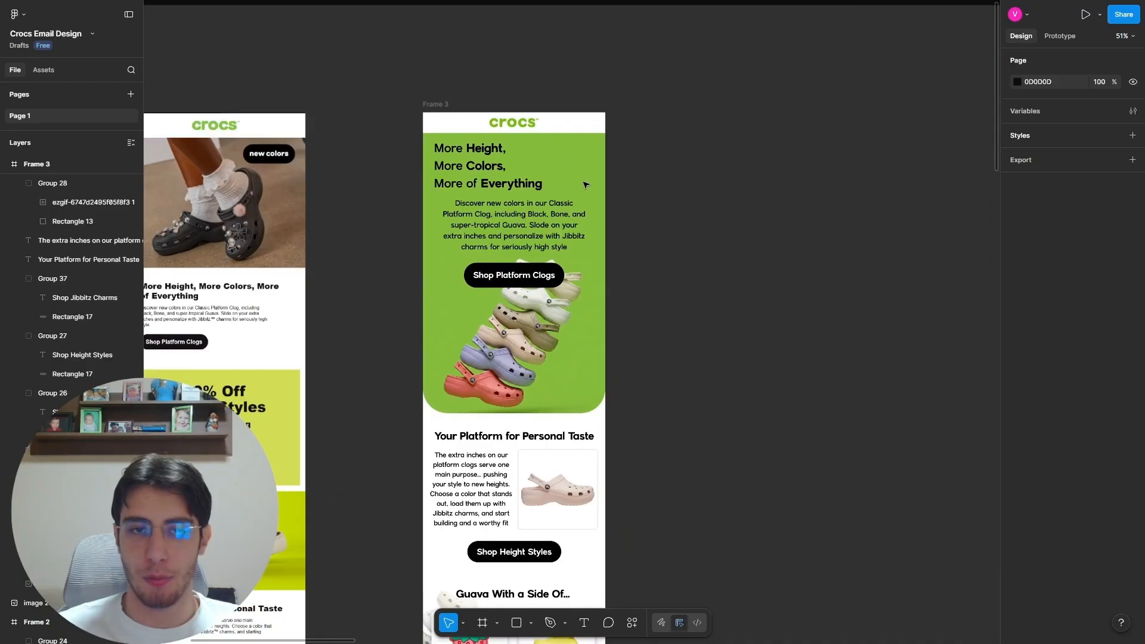
left_click(477, 168)
type("43")
key("Return")
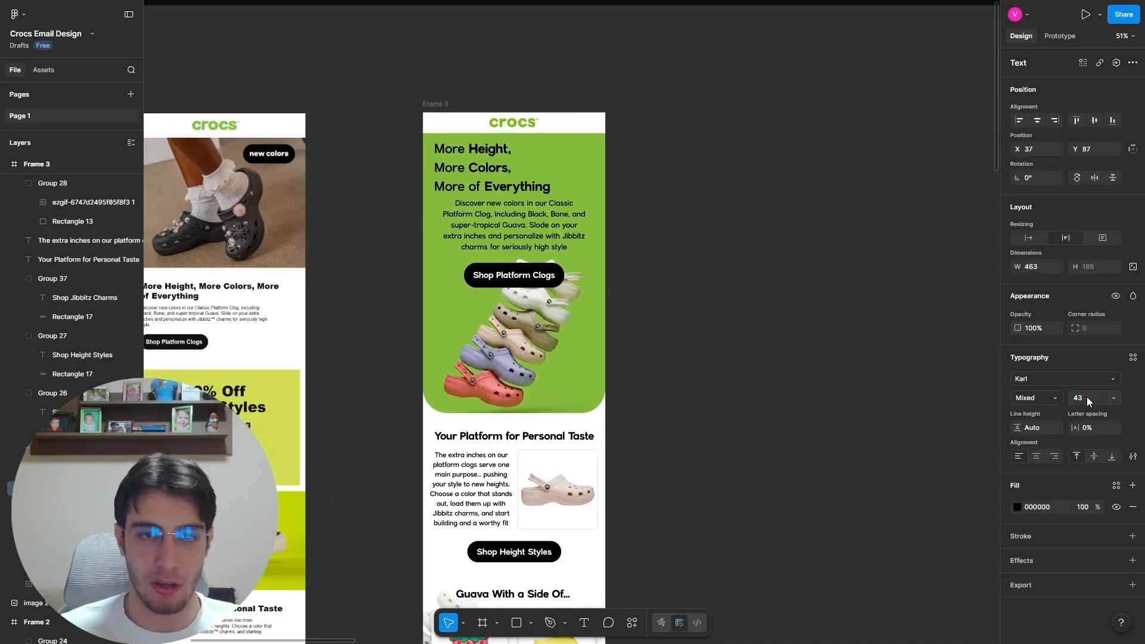
Step: Shift the hero paragraph and the "Shop Platform Clogs" button slightly down to restore spacing below the heading
scroll(339, 233, "up", 5)
left_click(732, 222)
left_click_drag(732, 222, 732, 230)
left_click_drag(729, 321, 729, 326)
key("Escape")
Step: Compare the original's hero, 30% Off banner and "Your Platform for Personal Taste" section with the redesigned sections
scroll(710, 270, "down", 5)
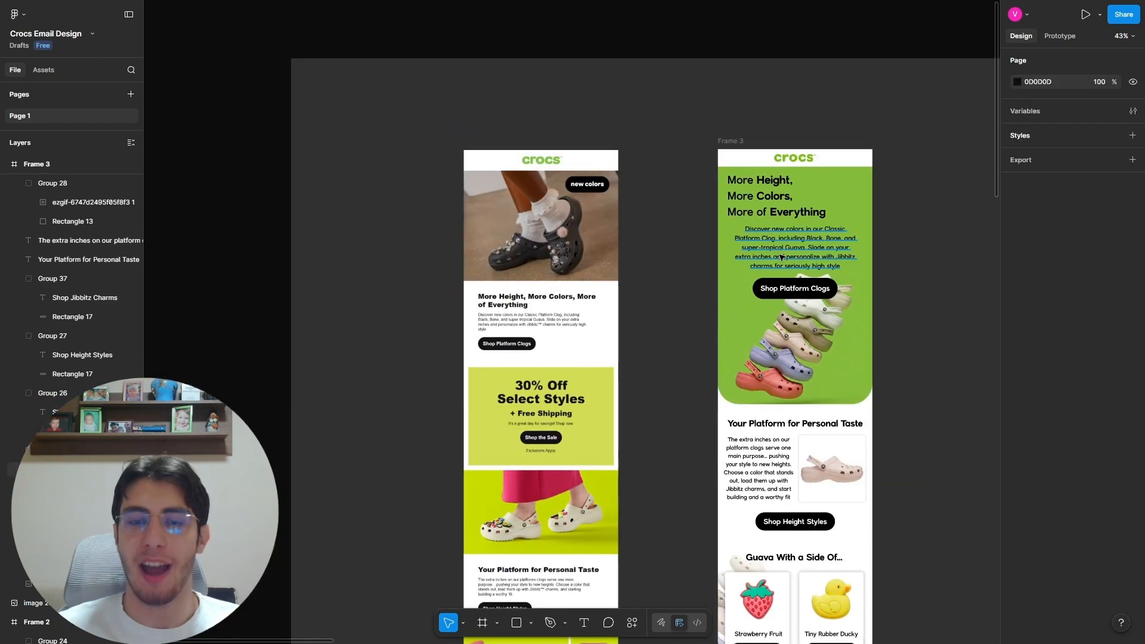
scroll(586, 248, "up", 2)
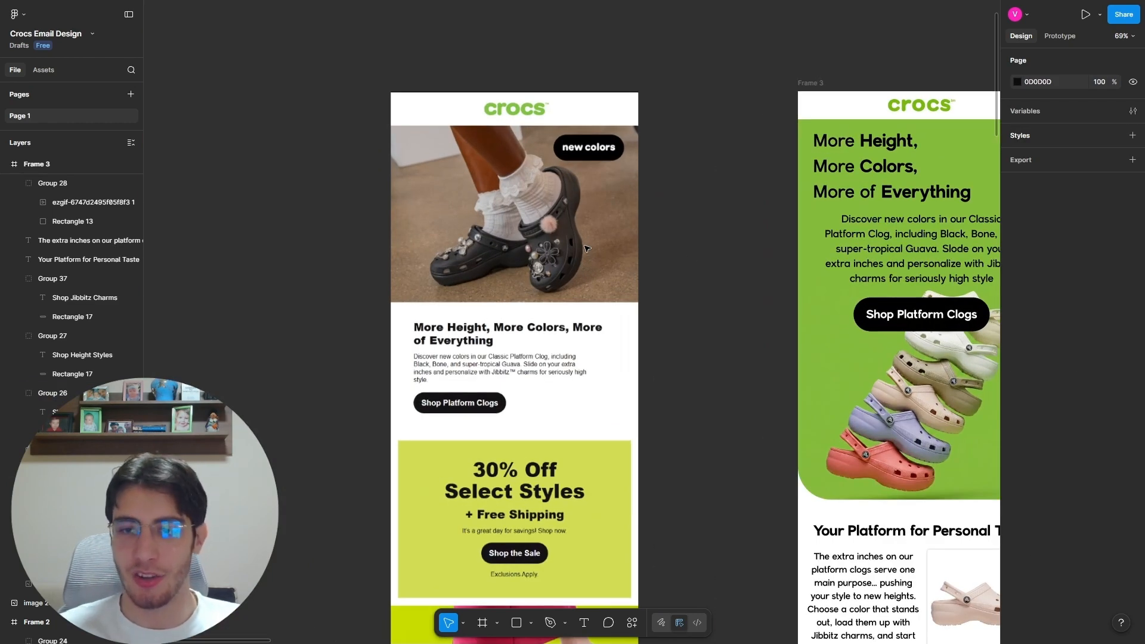
scroll(398, 295, "down", 3)
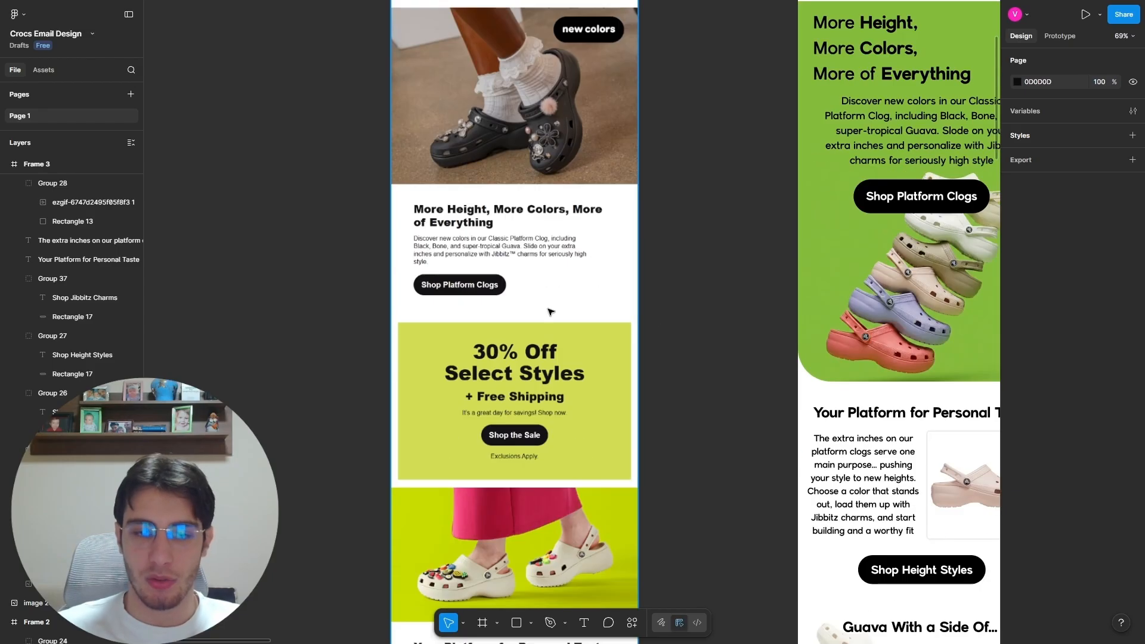
scroll(552, 360, "down", 1)
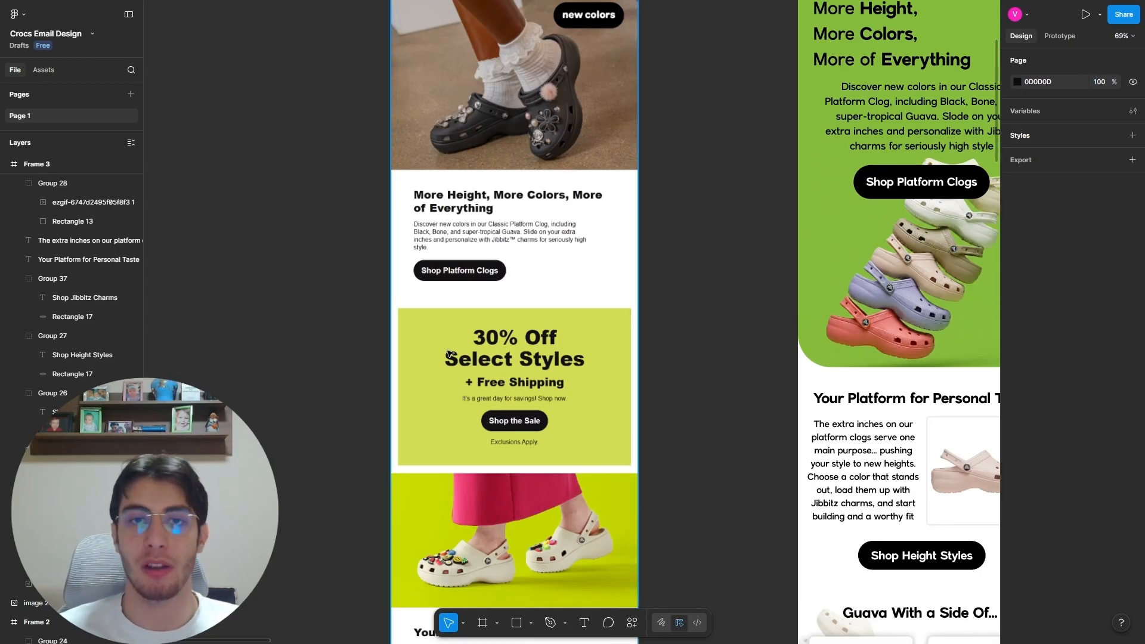
scroll(405, 313, "down", 3)
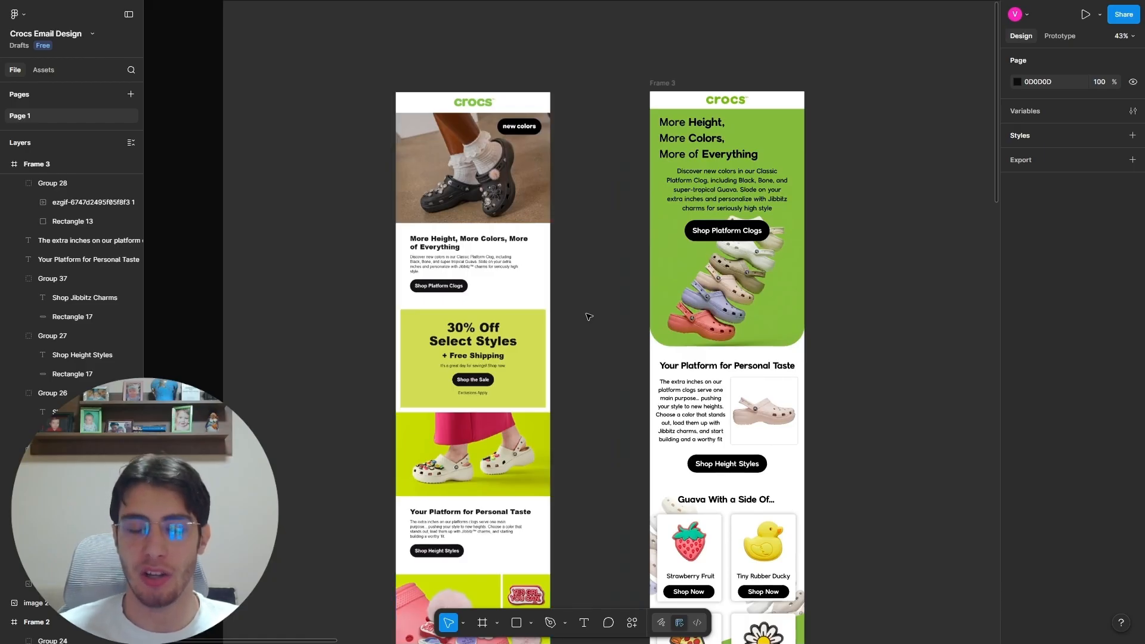
scroll(482, 445, "down", 2)
scroll(482, 444, "up", 3)
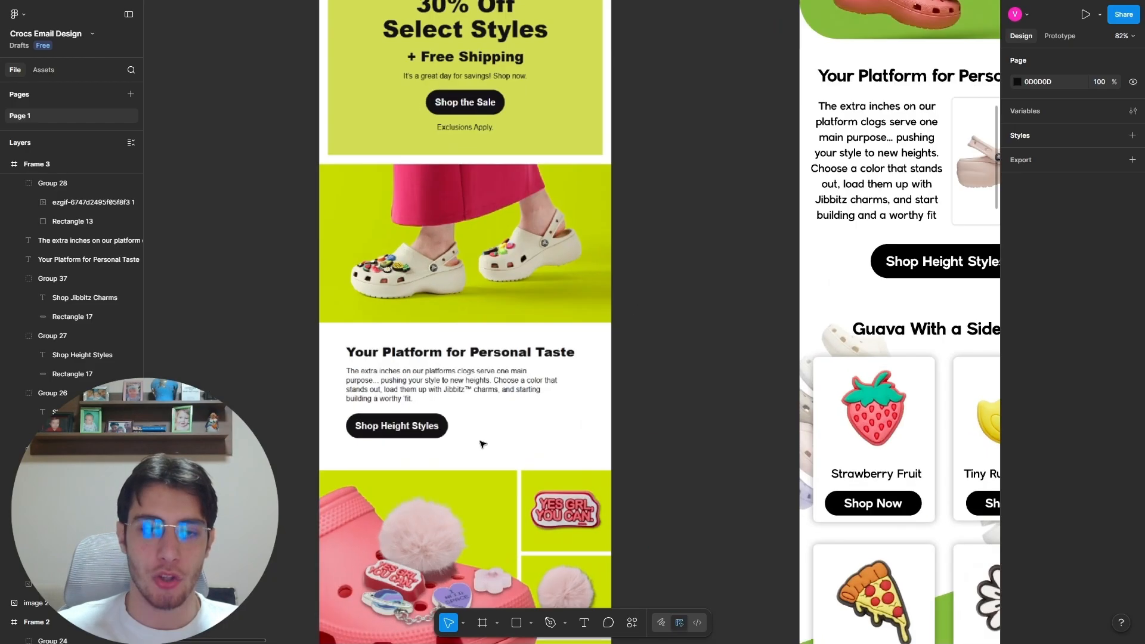
scroll(395, 328, "down", 2)
scroll(407, 325, "up", 1)
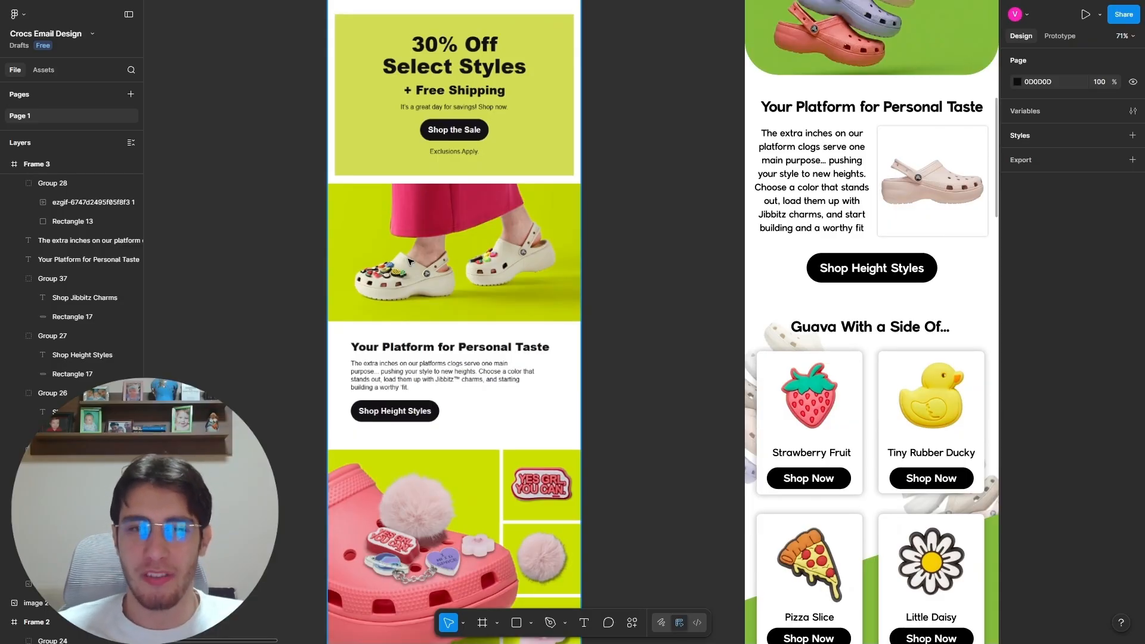
scroll(896, 149, "up", 3)
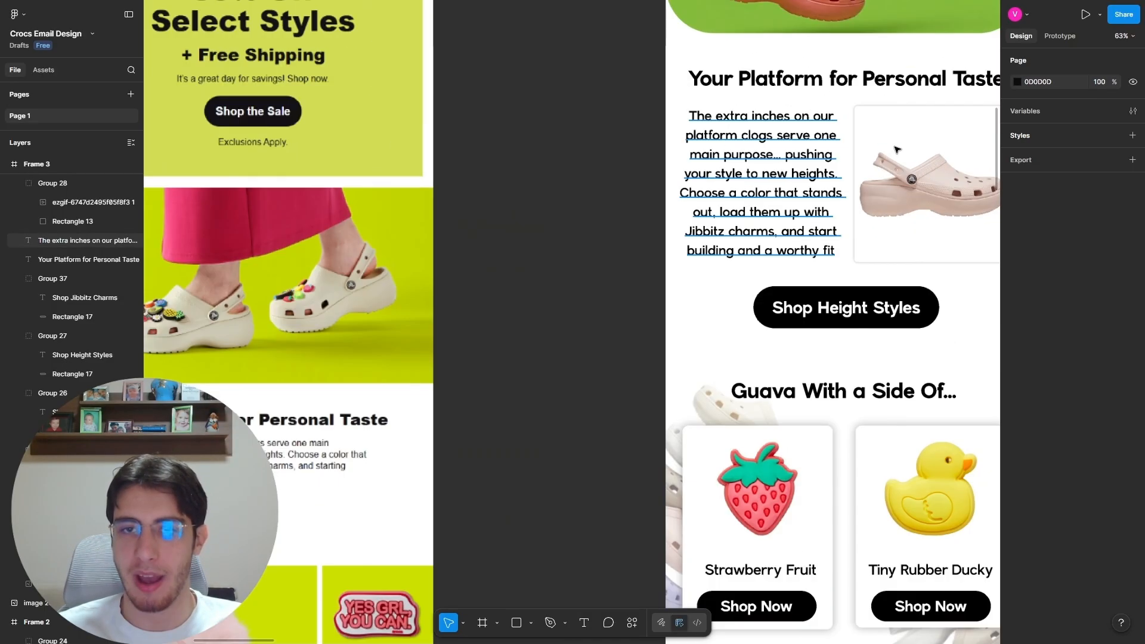
scroll(896, 149, "down", 2)
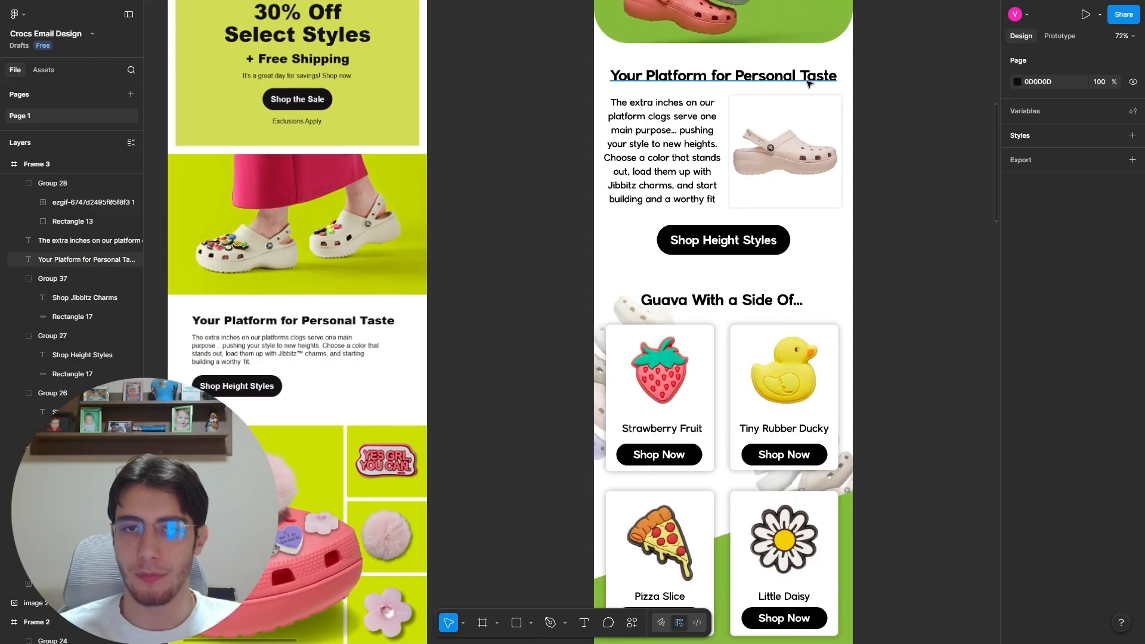
Step: Inspect the GIF fill settings of the clog image beside the "Your Platform for Personal Taste" paragraph
double_click(794, 136)
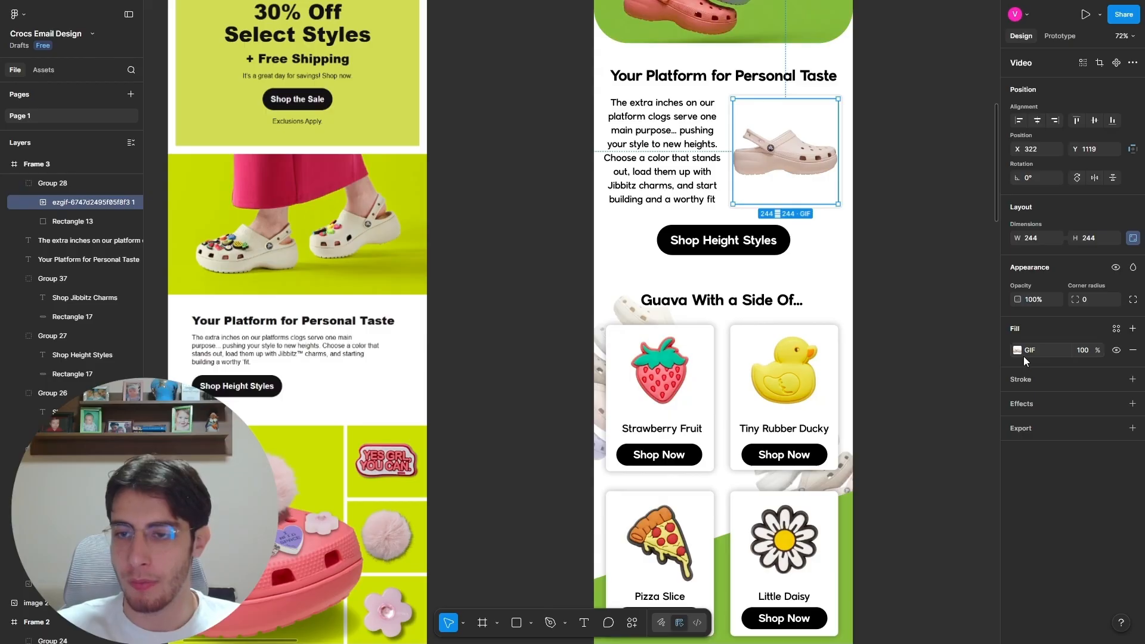
left_click(1018, 350)
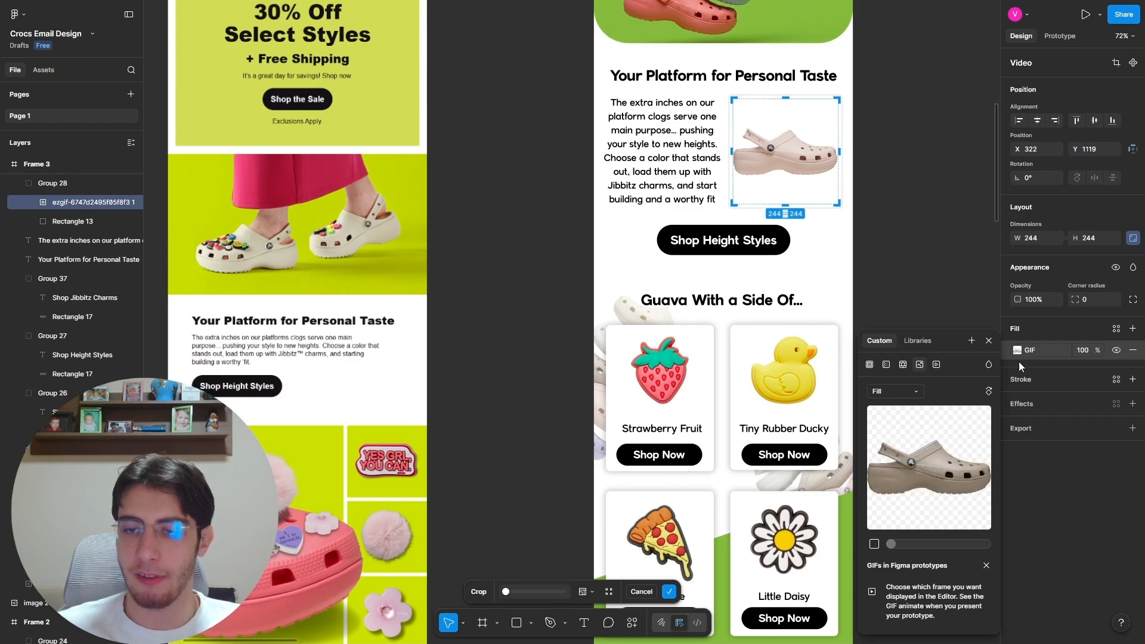
left_click(988, 340)
left_click(924, 277)
Step: Compare the original's "Guava With a Side Of..." section and lower sections with the redesigned charm cards
scroll(924, 277, "down", 5)
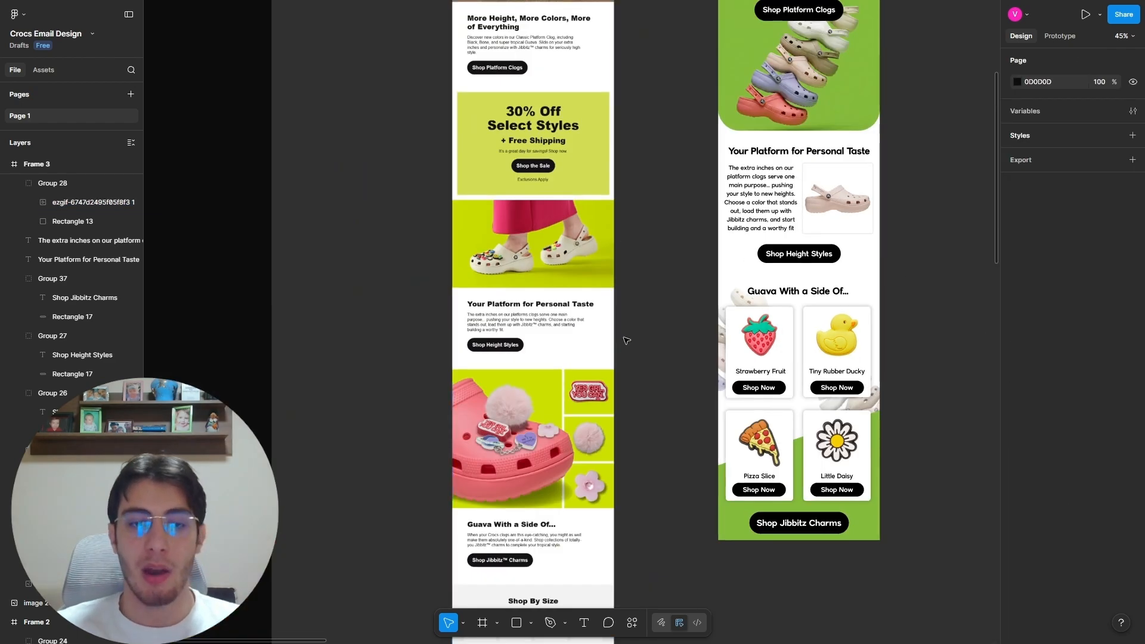
scroll(625, 341, "down", 5)
scroll(625, 340, "up", 5)
scroll(828, 340, "up", 6)
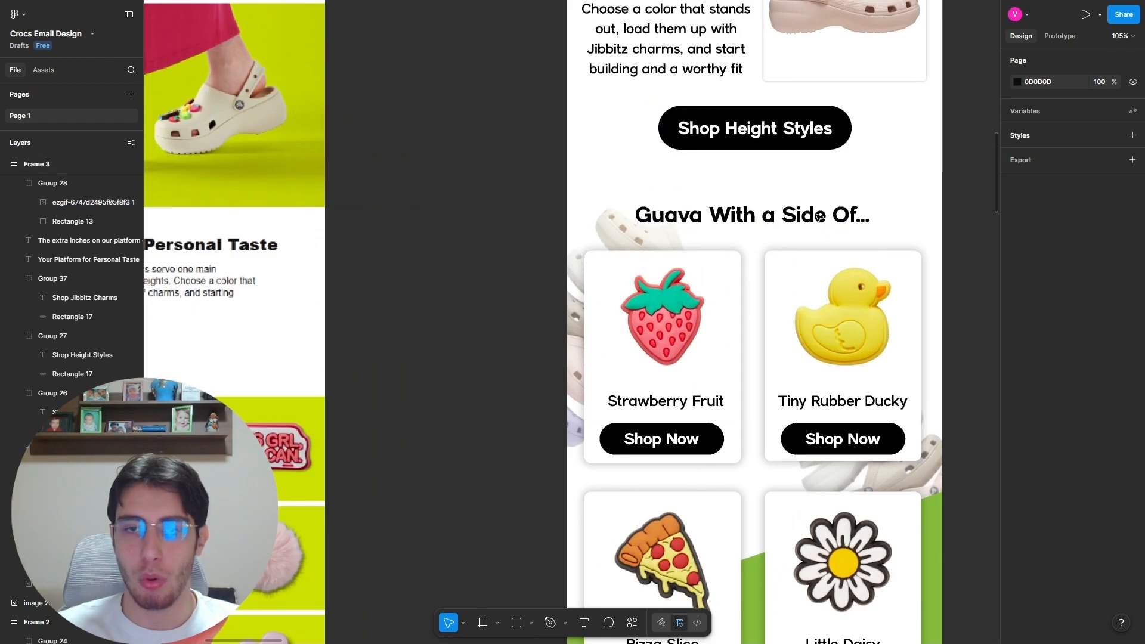
scroll(820, 243, "down", 4)
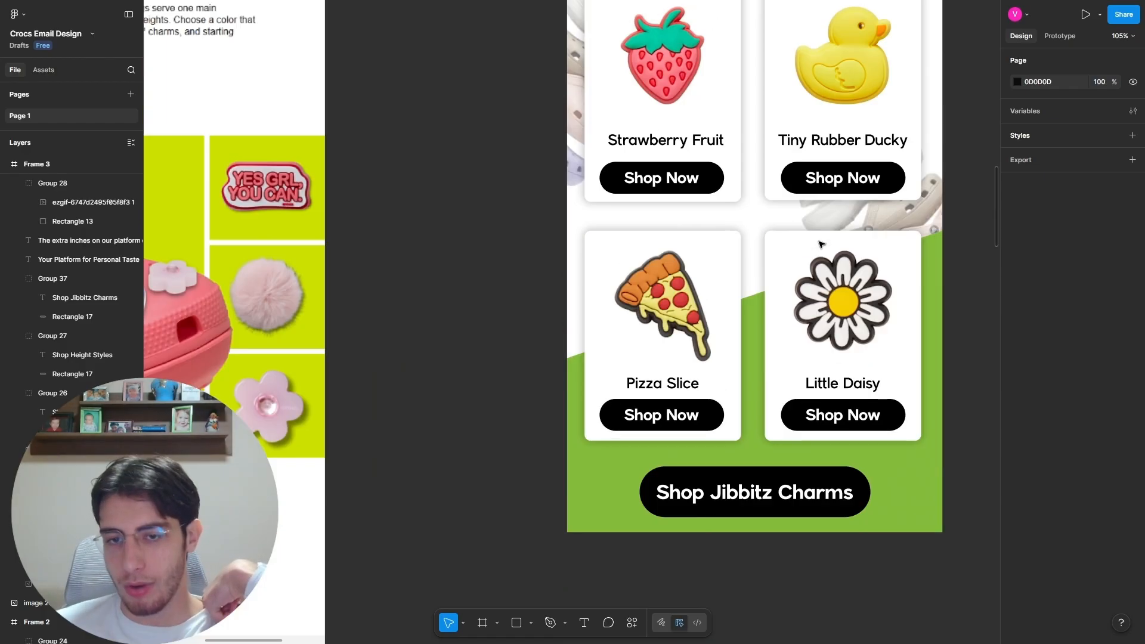
scroll(760, 236, "down", 6)
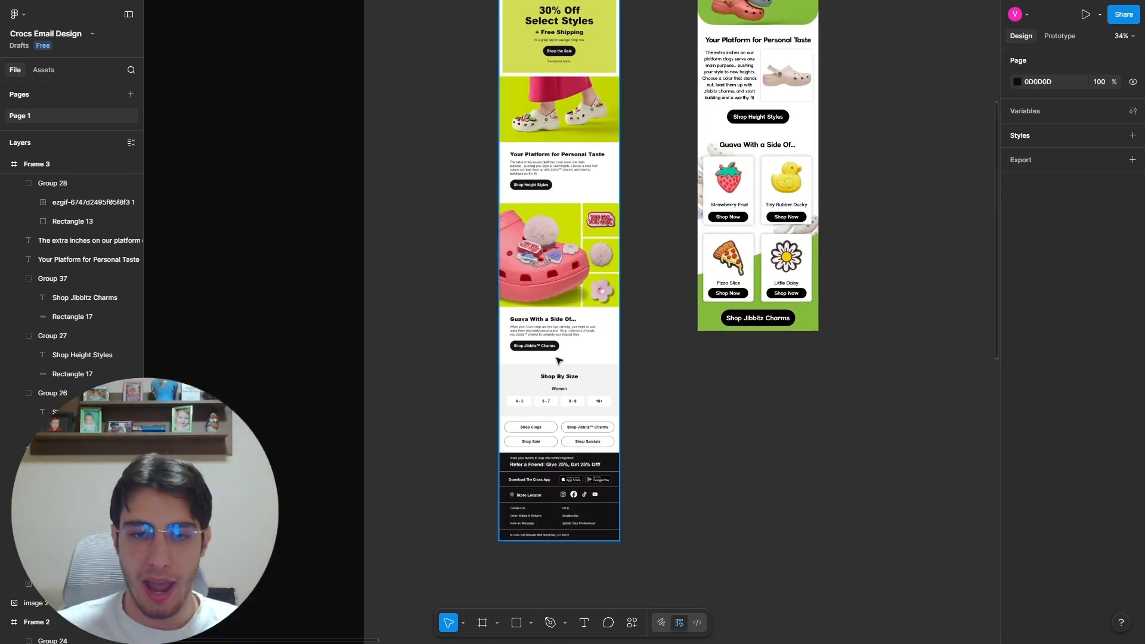
scroll(559, 361, "up", 4)
scroll(753, 276, "down", 4)
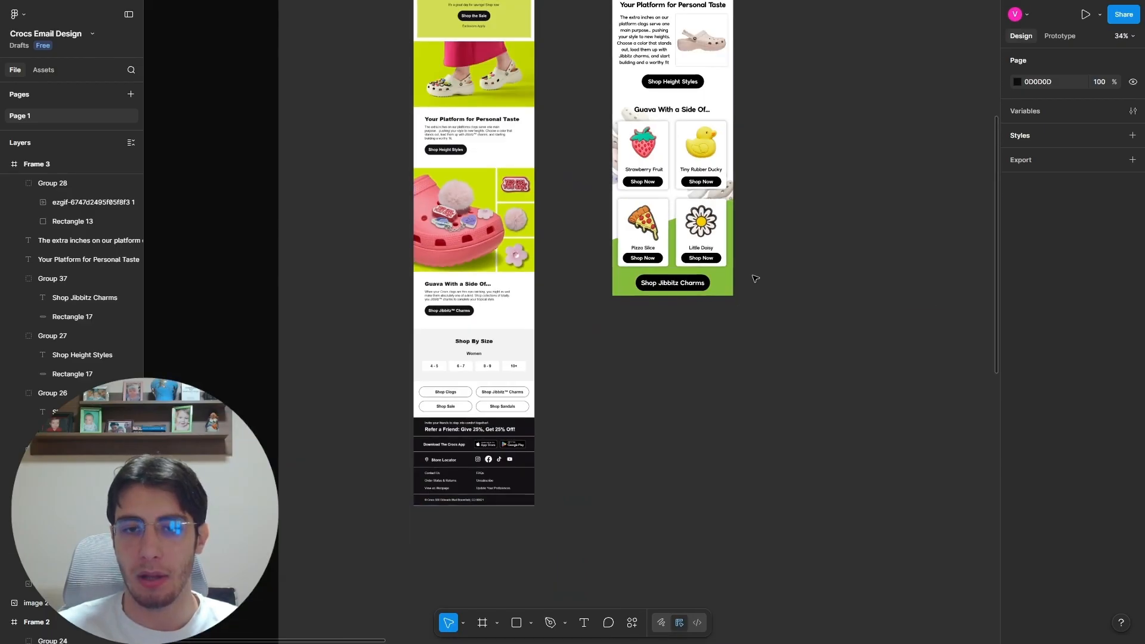
scroll(715, 286, "up", 2)
Step: Extend Frame 3 downward and stretch the angled green background shape to the frame's new bottom edge
left_click(714, 295)
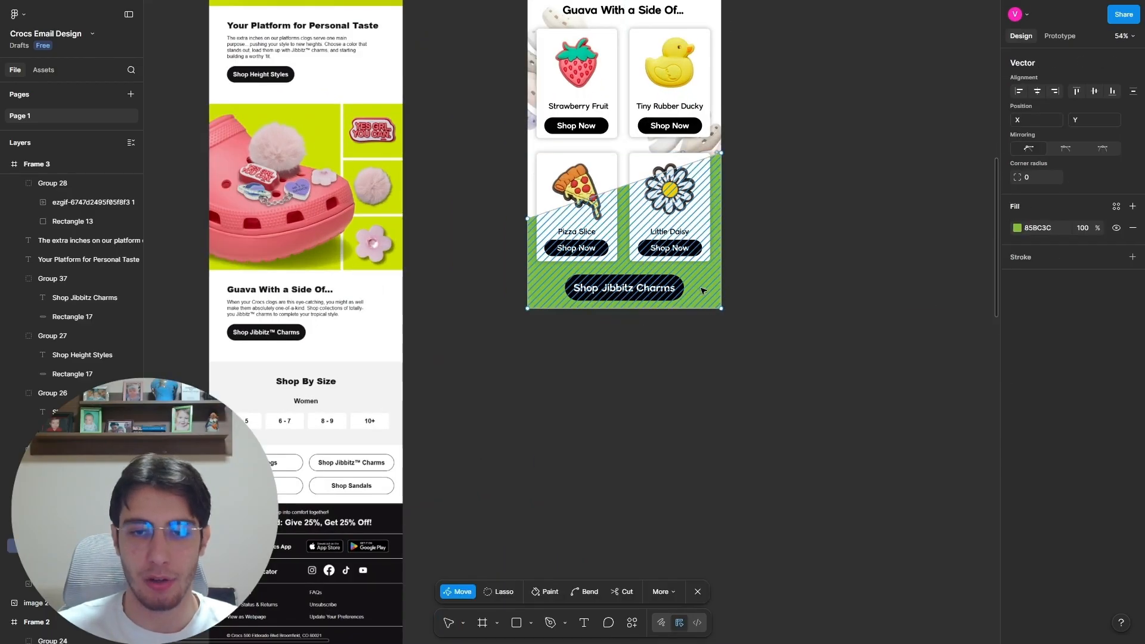
scroll(593, 141, "up", 12)
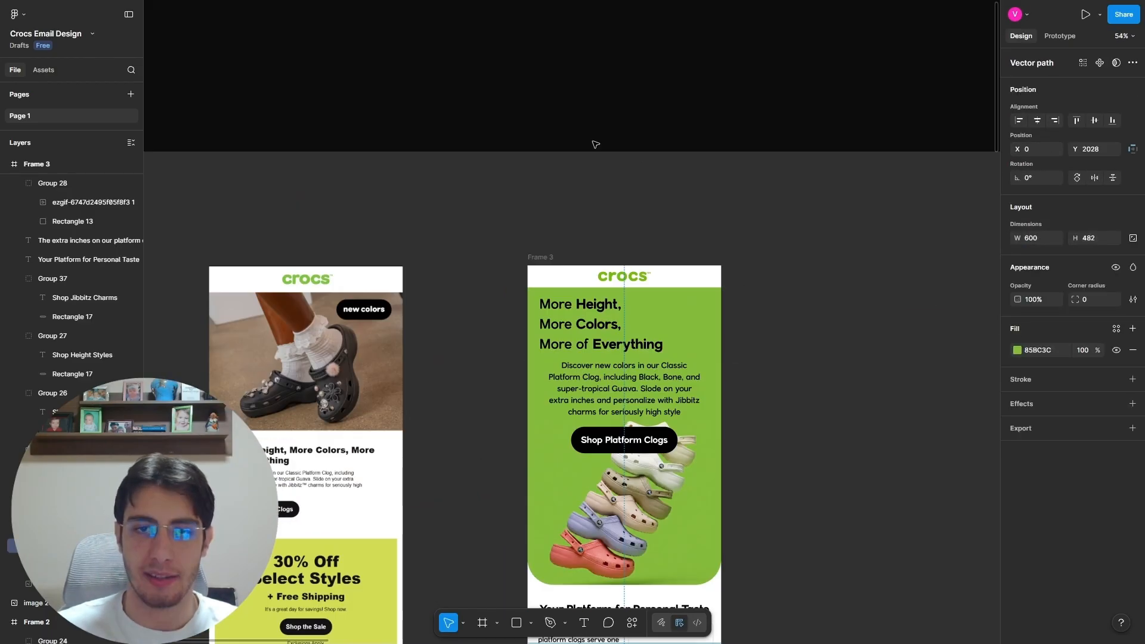
left_click(531, 256)
scroll(704, 289, "down", 15)
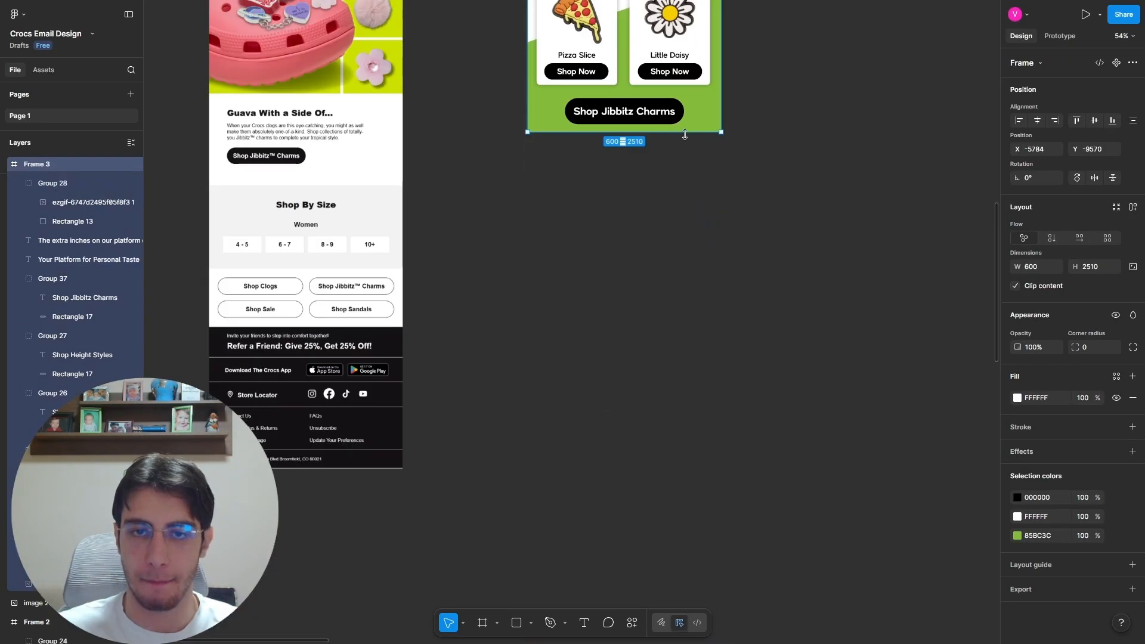
scroll(685, 179, "up", 4)
left_click(704, 321)
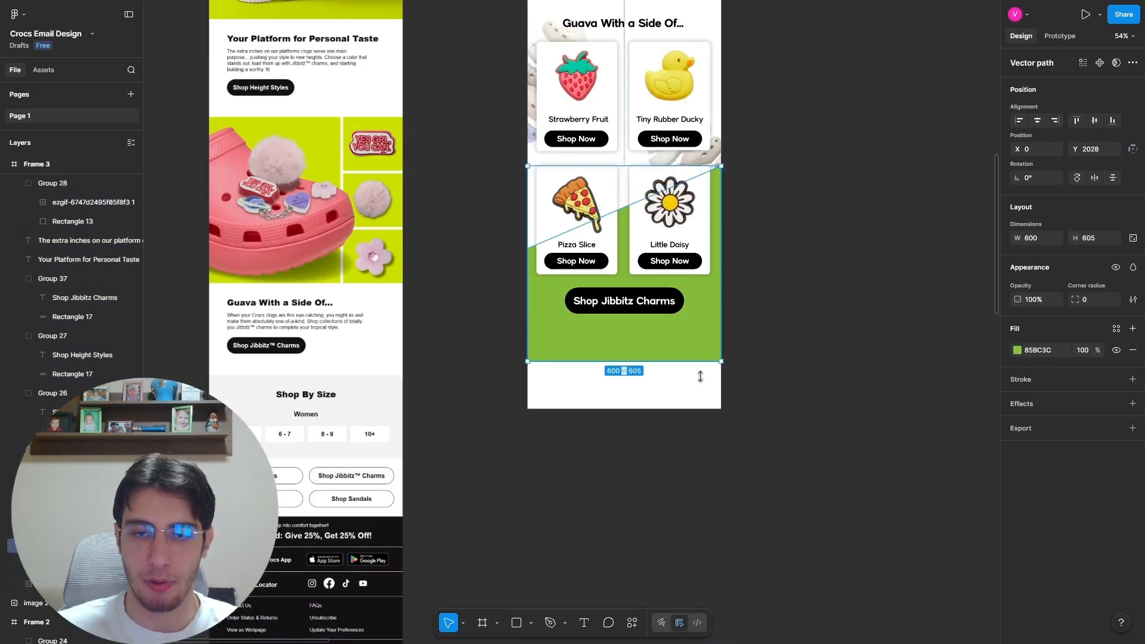
left_click_drag(700, 376, 698, 410)
Step: Move the "Shop Jibbitz Charms" button down to Y 2595, leaving room for text beneath the charm cards
left_click_drag(641, 309, 642, 371)
scroll(474, 326, "up", 5)
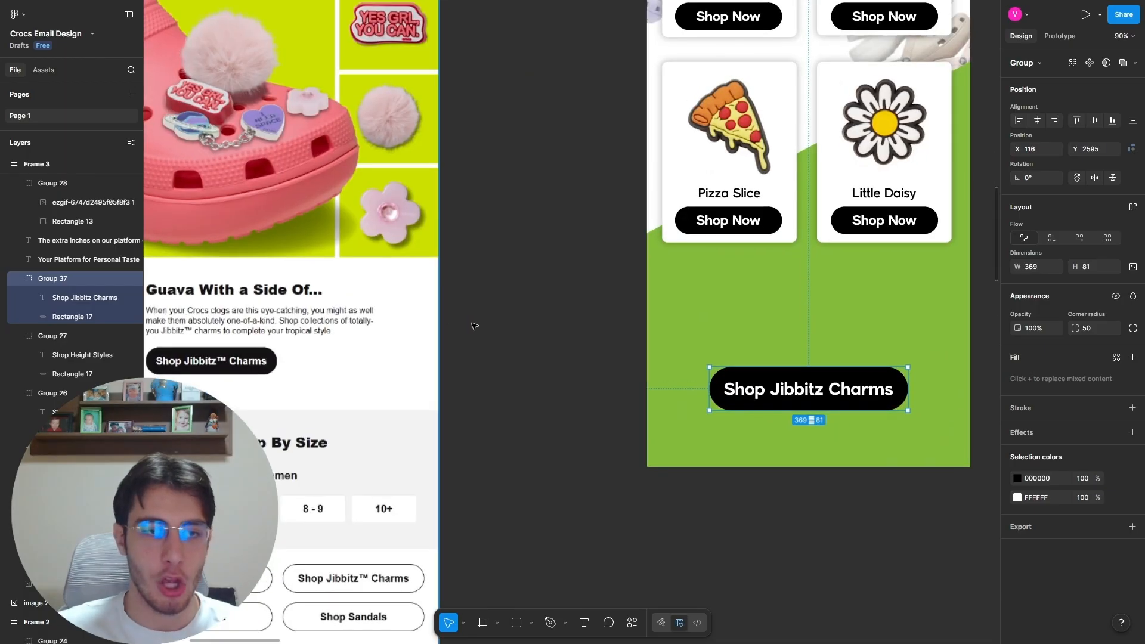
left_click(474, 326)
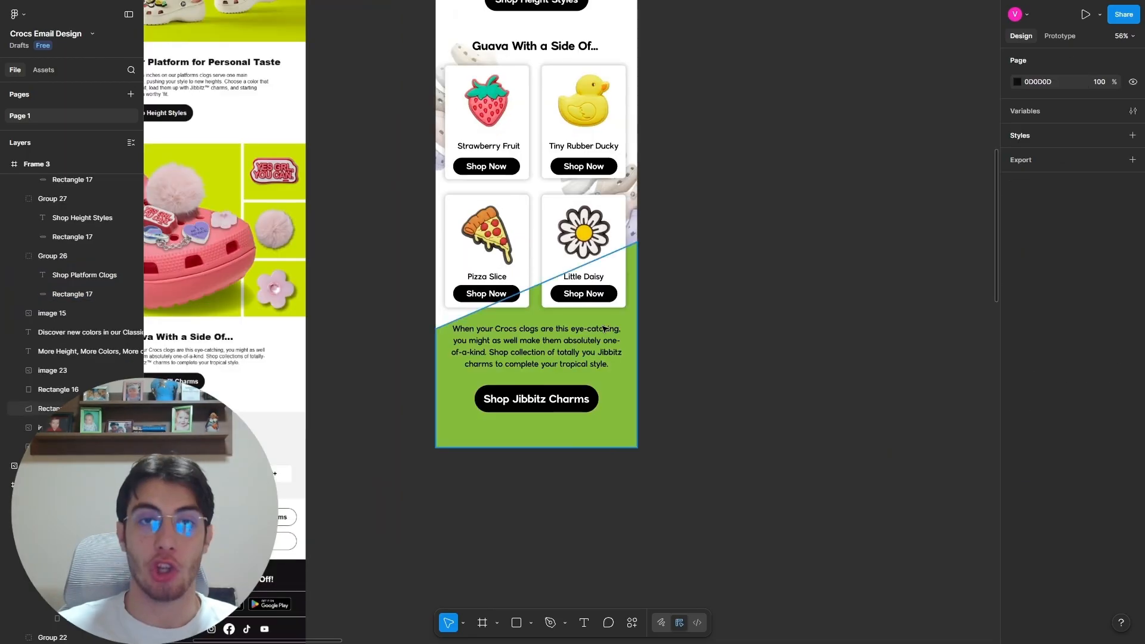
Step: Move the paragraph beneath the charm cards down to Y 2423 and stretch the angled green background shape upward to a height of about 650
left_click(566, 356)
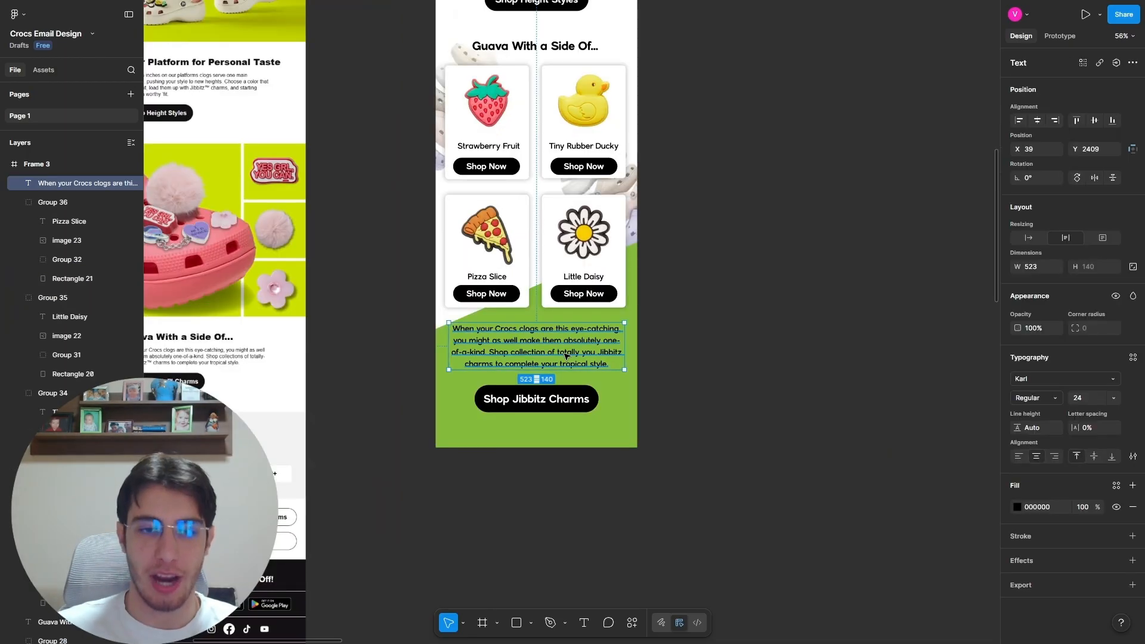
left_click(632, 288)
left_click(630, 242)
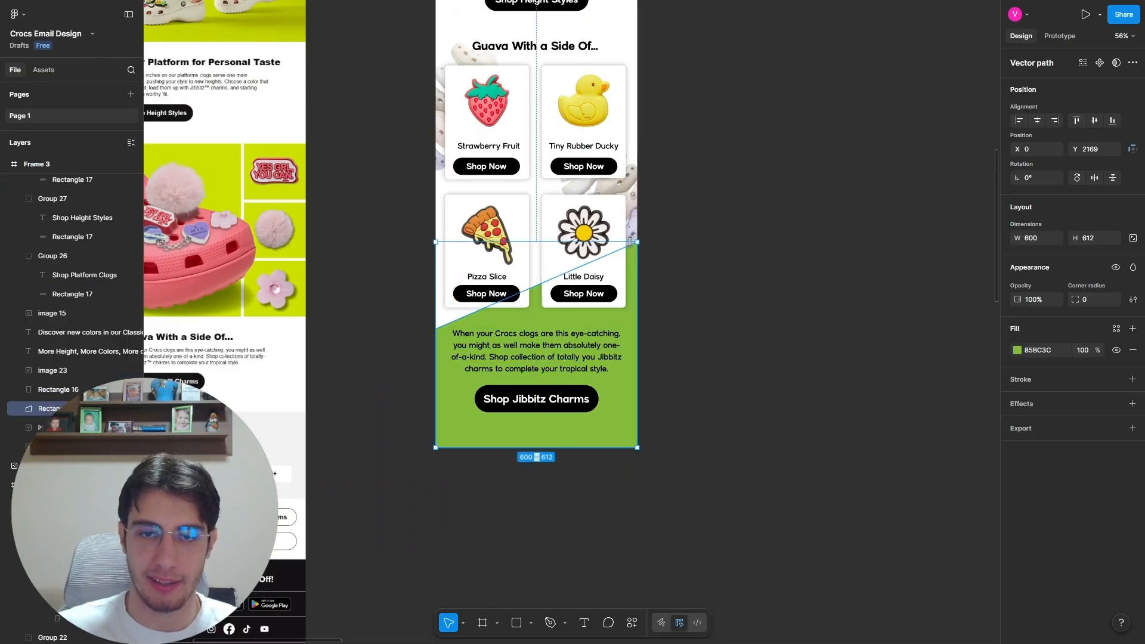
mouse_move(630, 241)
left_mouse_down()
mouse_move(633, 208)
mouse_move(637, 224)
left_mouse_up()
double_click(634, 221)
scroll(635, 216, "up", 5)
key("Escape")
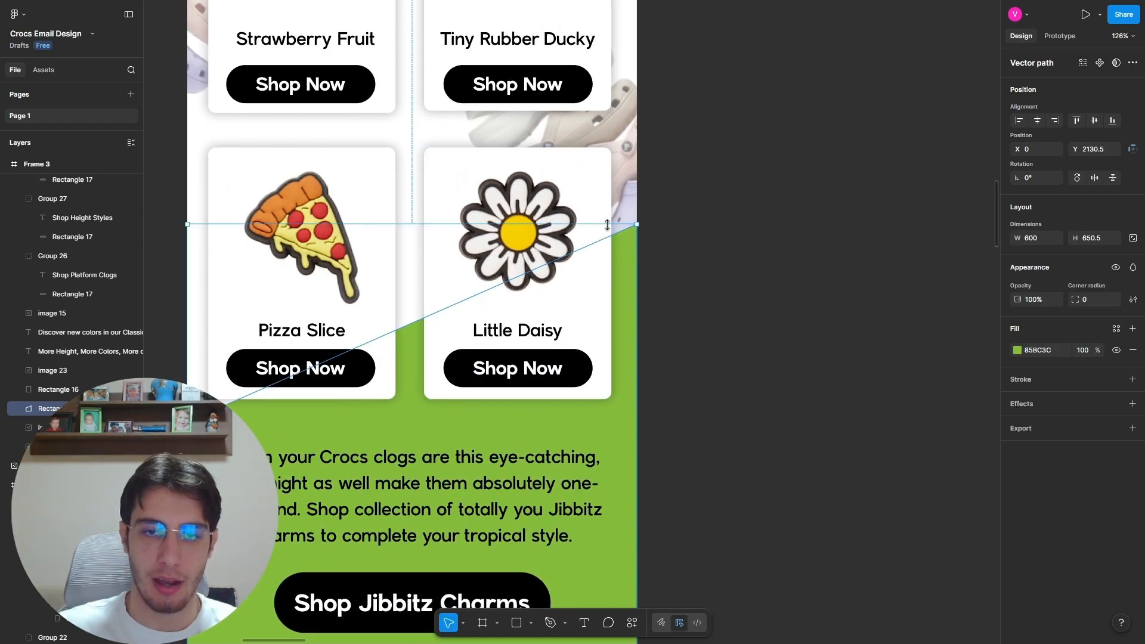
left_click(741, 248)
Step: Inspect the faded clog images behind the charm cards, plus the paragraph and green background of the "Guava With a Side Of..." section
scroll(709, 253, "down", 5)
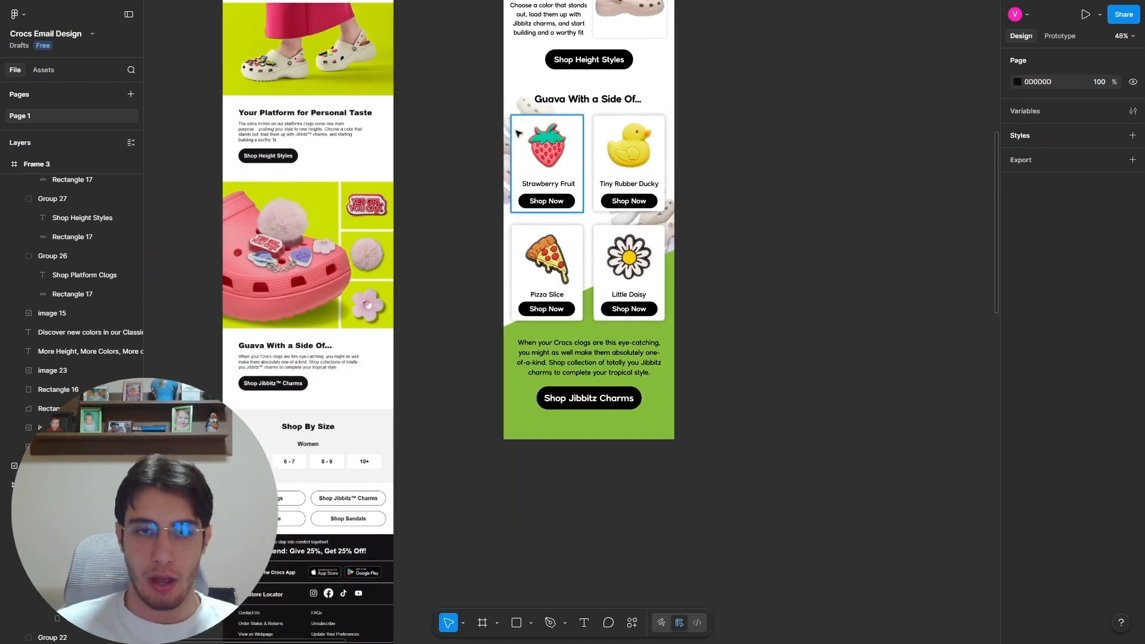
left_click(517, 114)
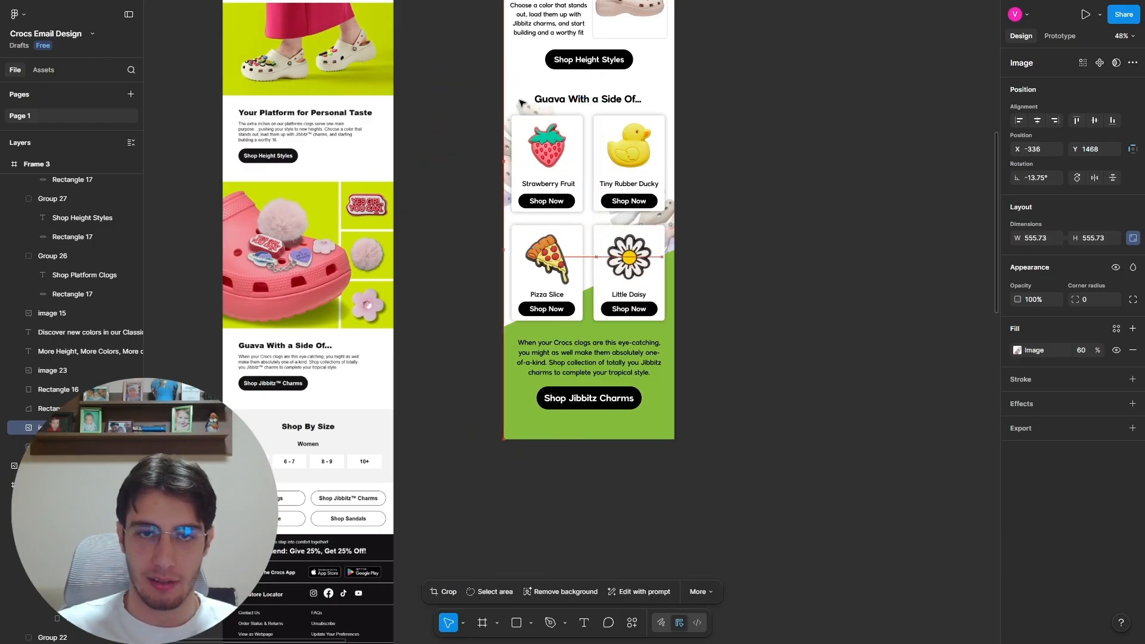
scroll(676, 173, "up", 3)
double_click(663, 259)
left_click(838, 185)
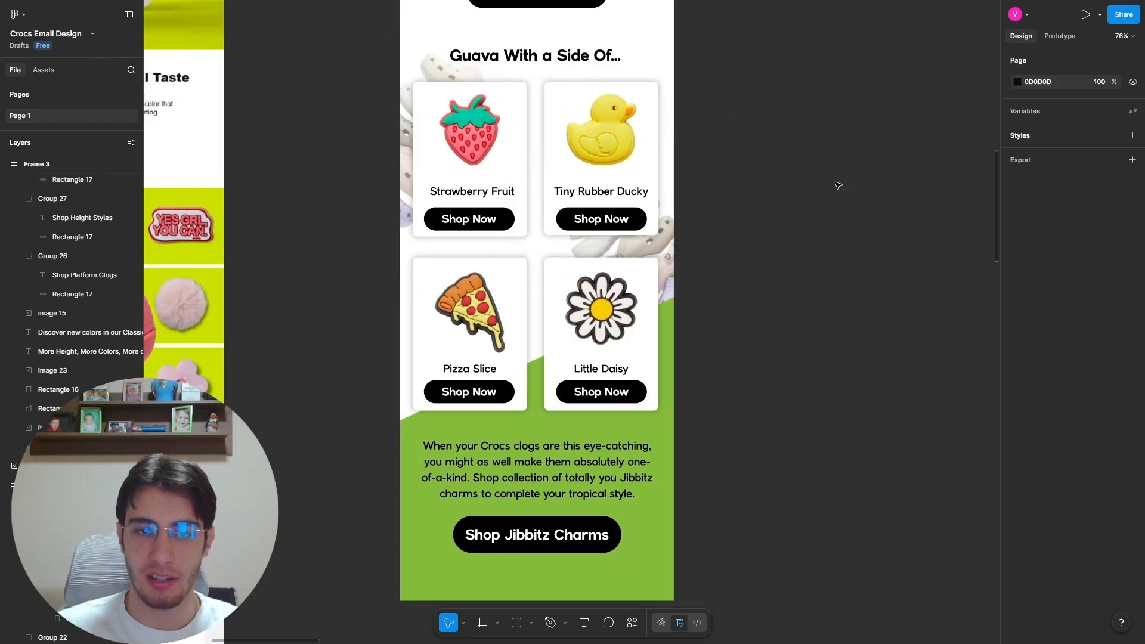
scroll(630, 173, "down", 3)
left_click(632, 361)
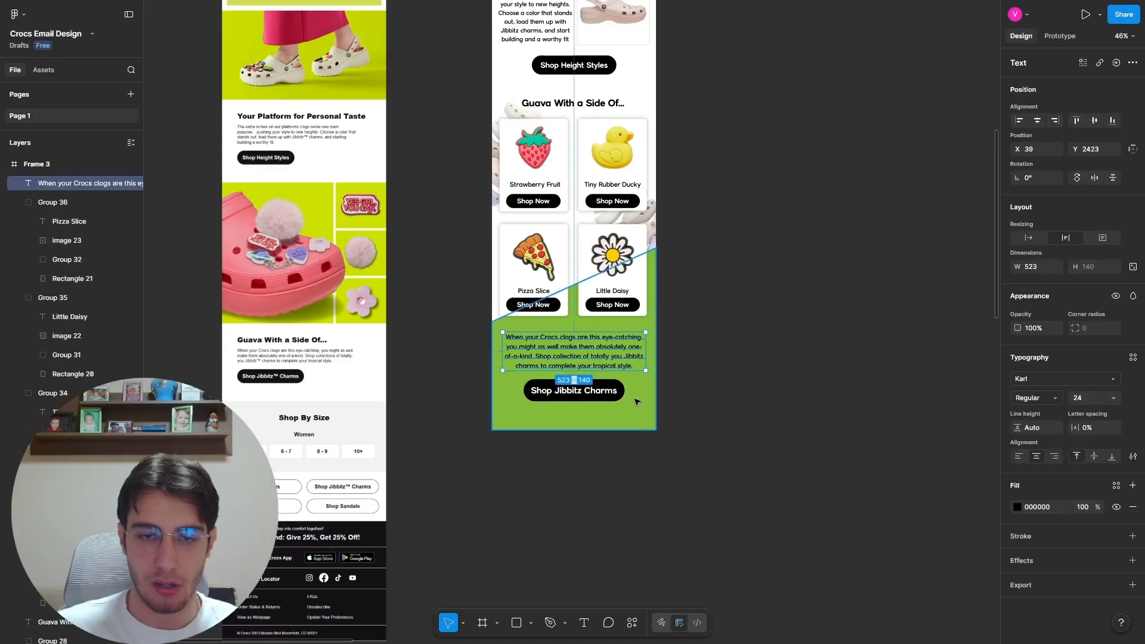
left_click(635, 426)
left_click(730, 378)
scroll(665, 319, "up", 2)
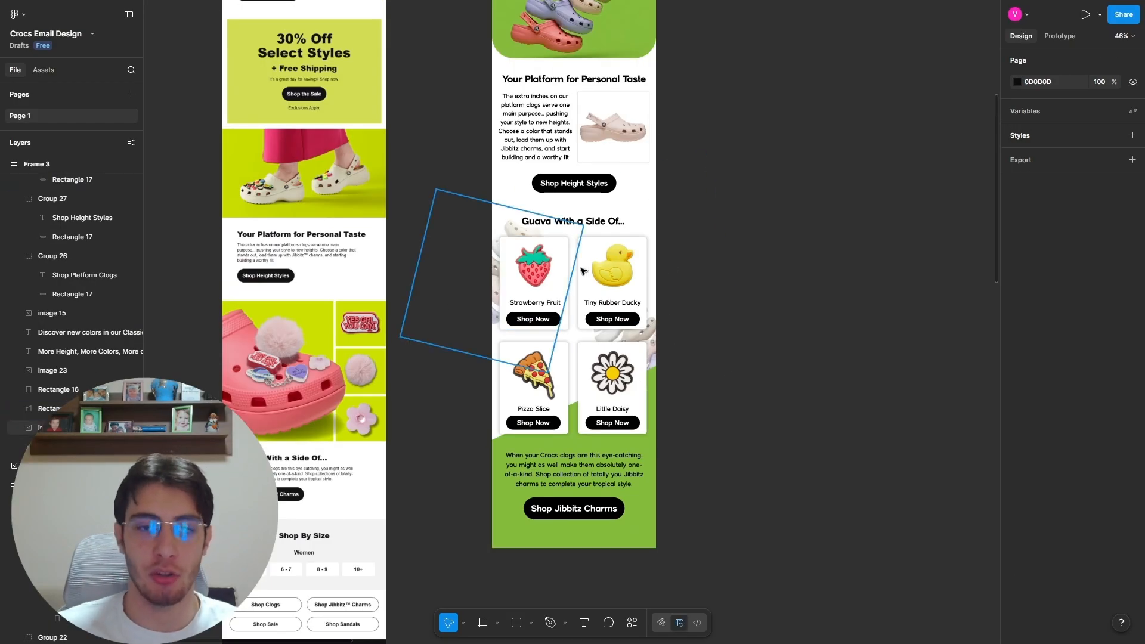
left_click(517, 226)
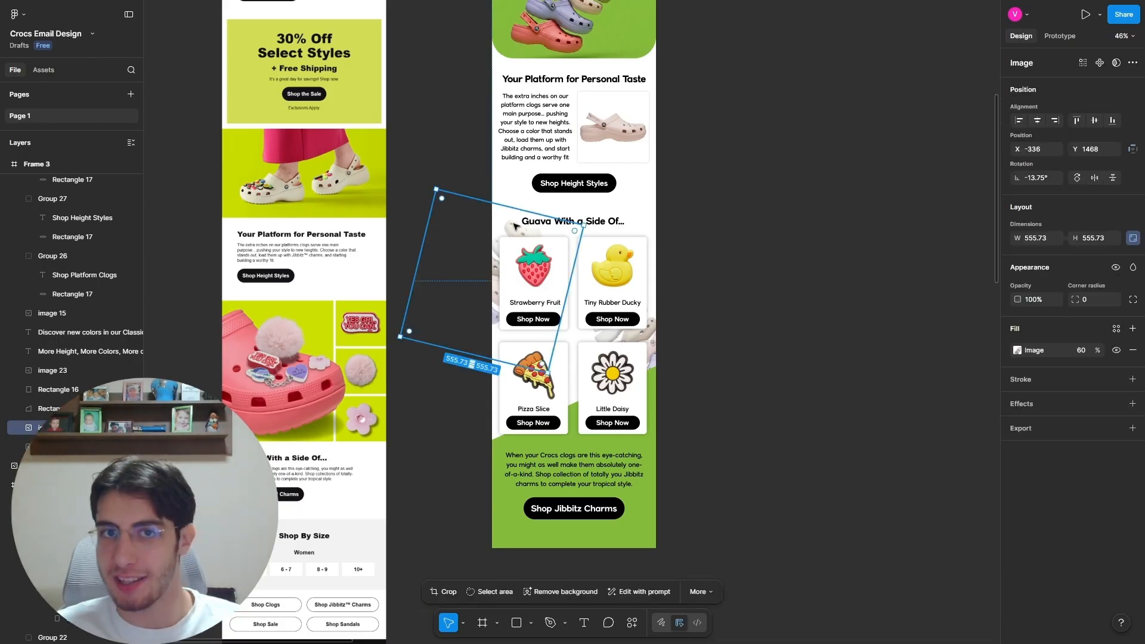
scroll(515, 225, "up", 3)
scroll(460, 263, "down", 3)
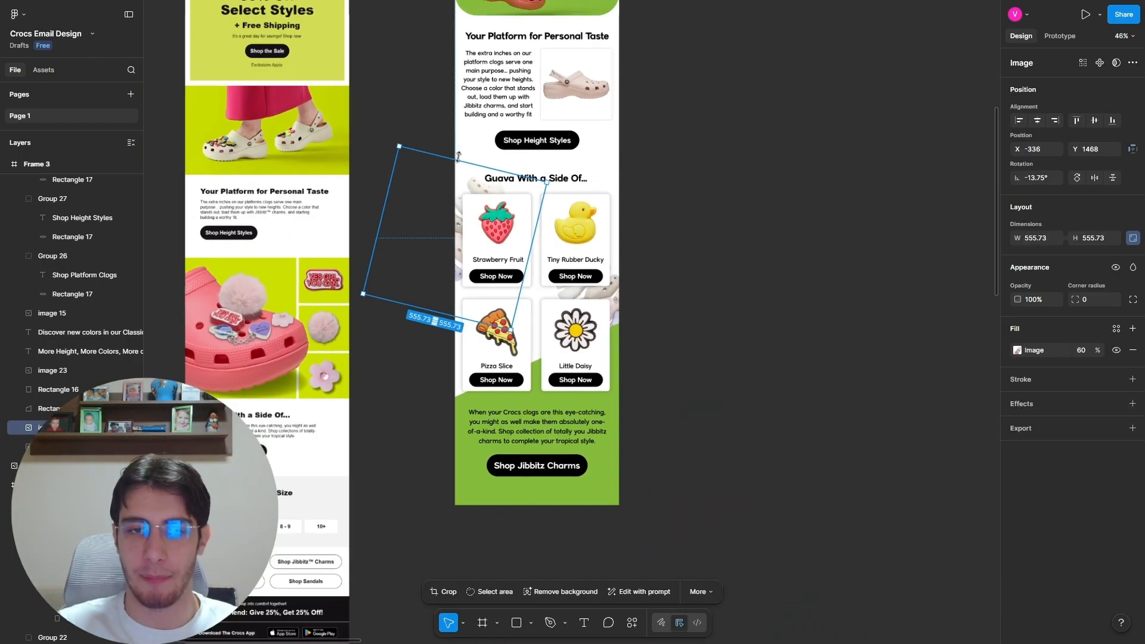
left_click(612, 294)
left_click(739, 308)
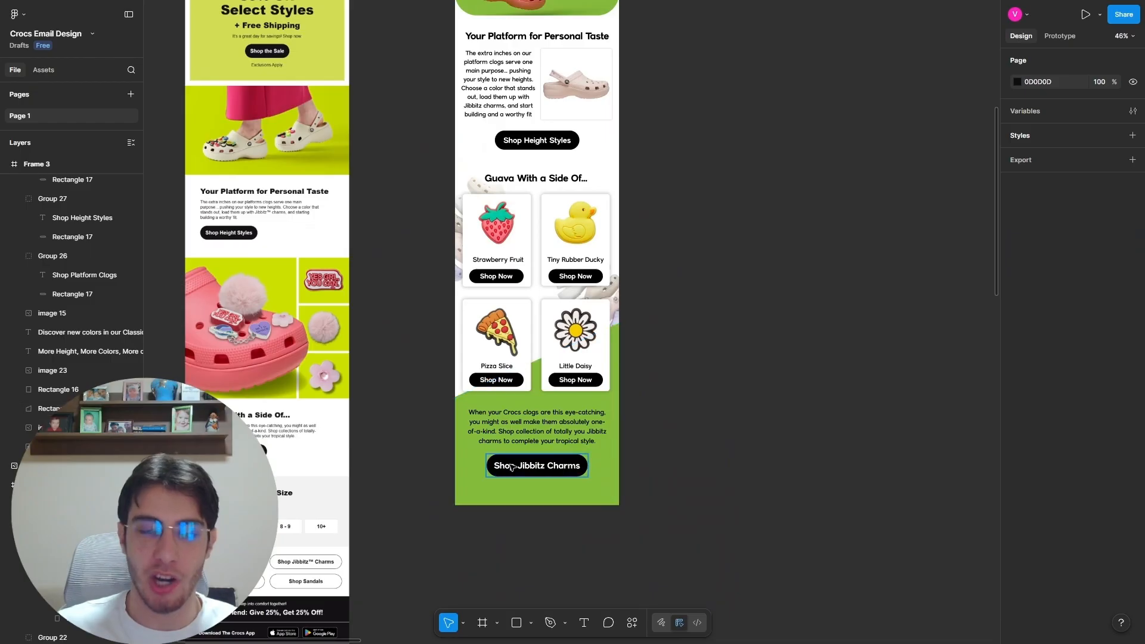
Step: Review the redesigned email from the hero down to the "Shop Jibbitz Charms" button alongside the original
scroll(527, 425, "up", 5)
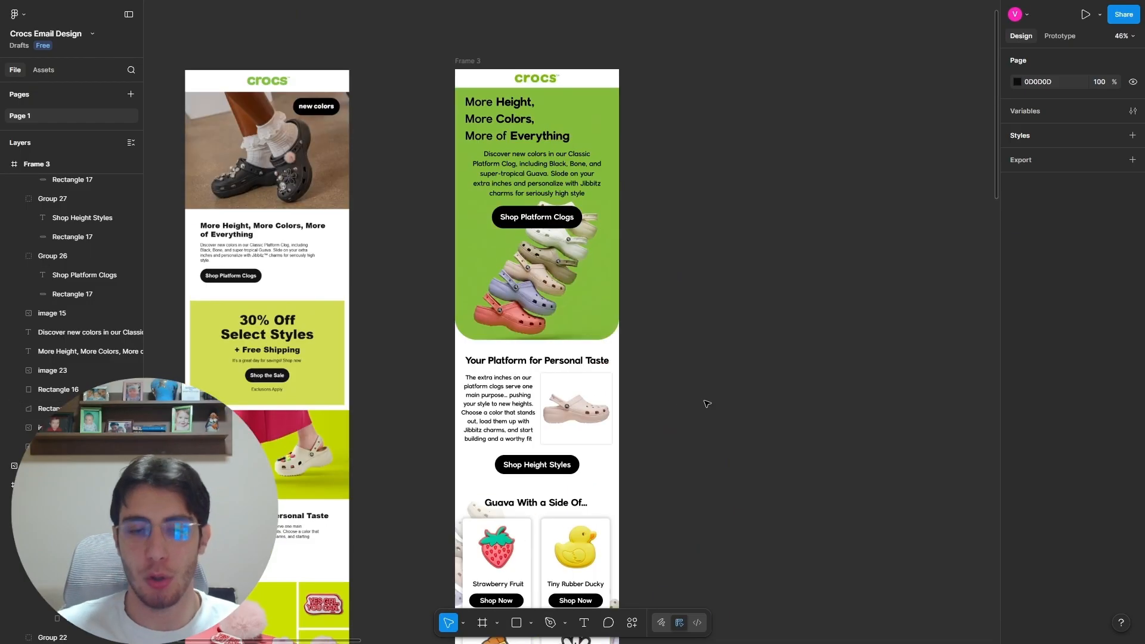
scroll(672, 280, "down", 2)
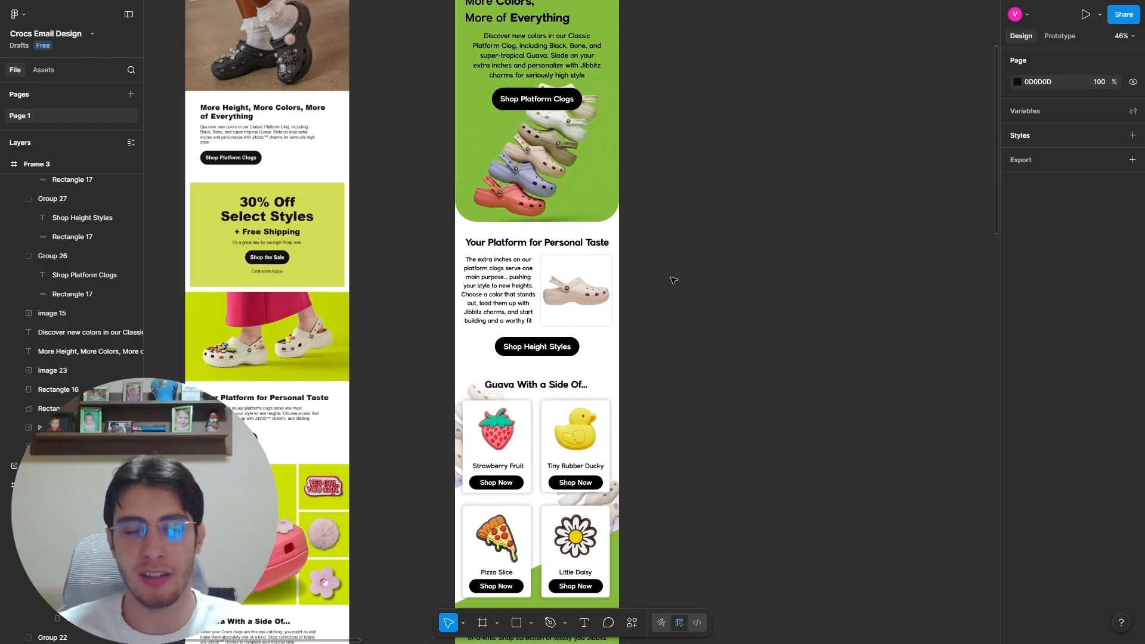
scroll(672, 280, "down", 2)
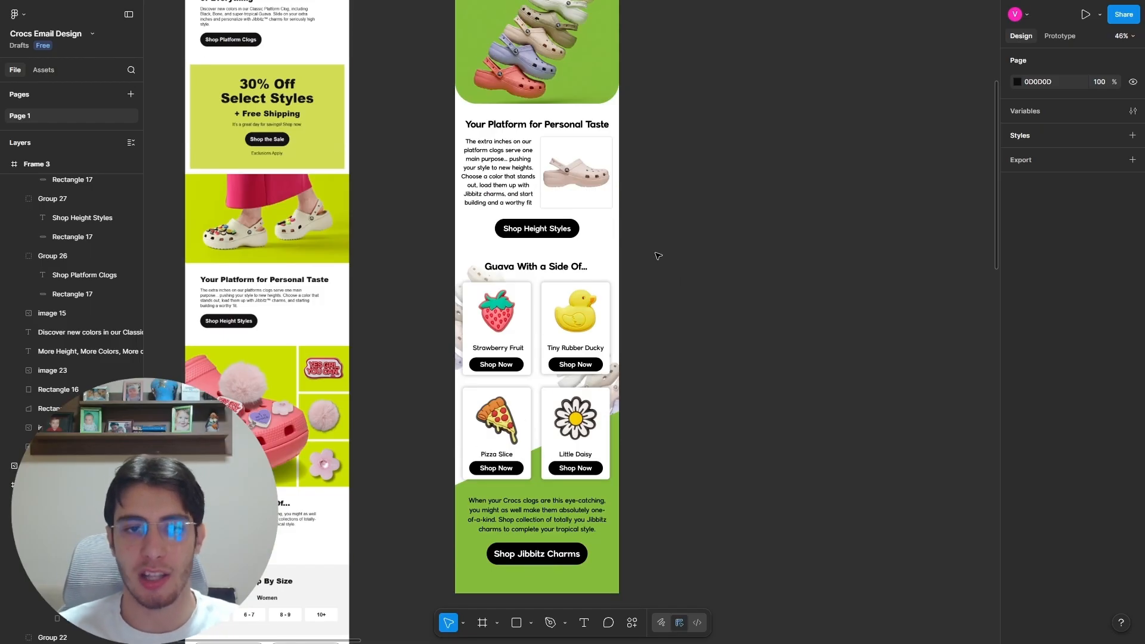
scroll(663, 264, "up", 3)
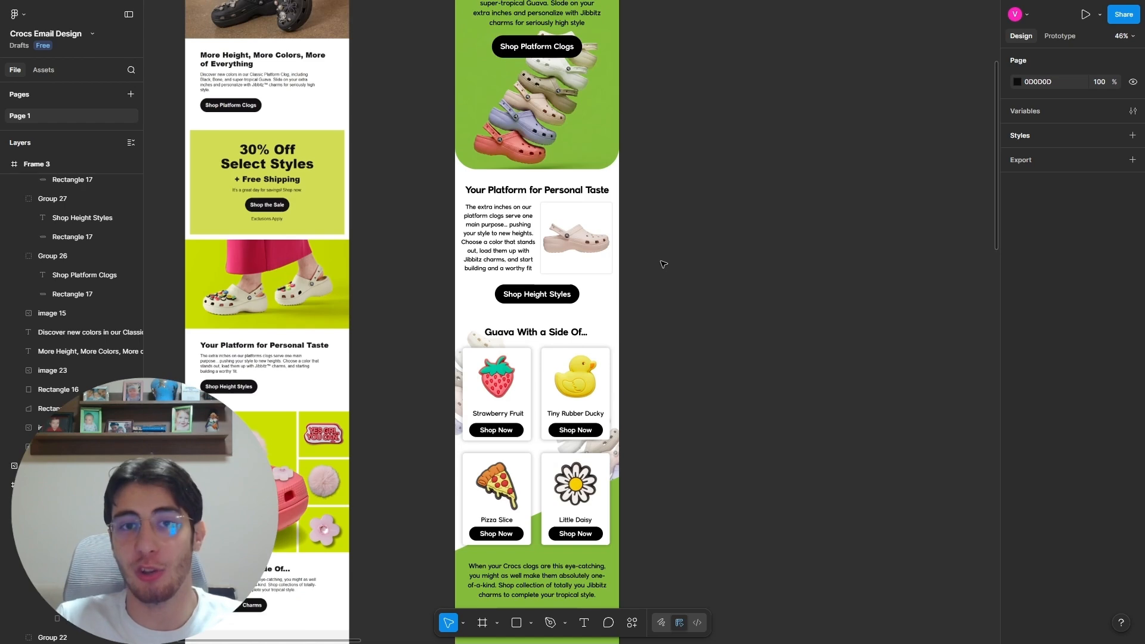